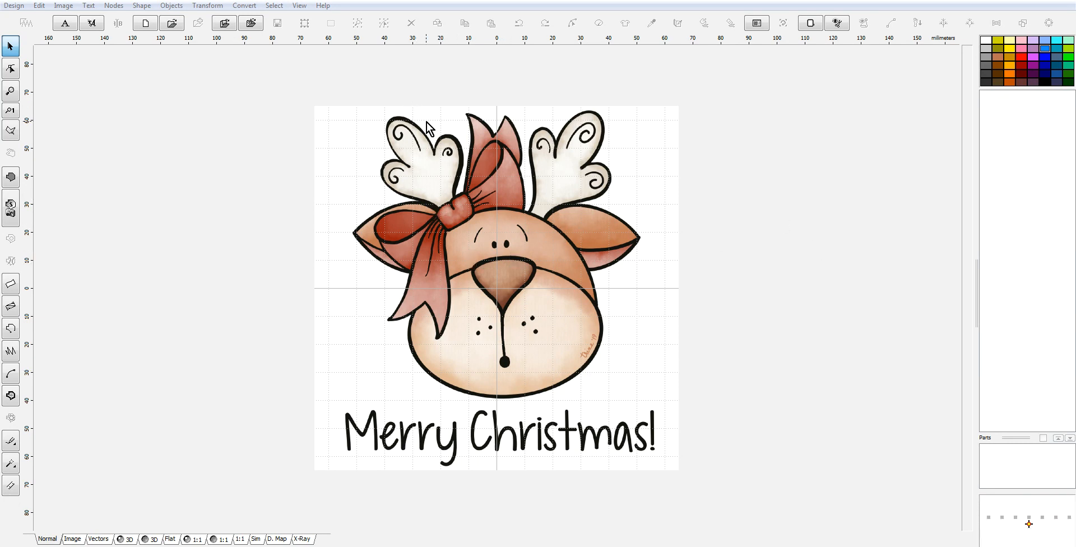
Step: Start a plain fill object and trace the left antler's inner edge and small upper lobe, from the bow knot to the first notch
{"action": "left_click", "coordinate": [11, 180]}
{"action": "scroll", "coordinate": [459, 206], "scroll_direction": "up", "scroll_amount": 1}
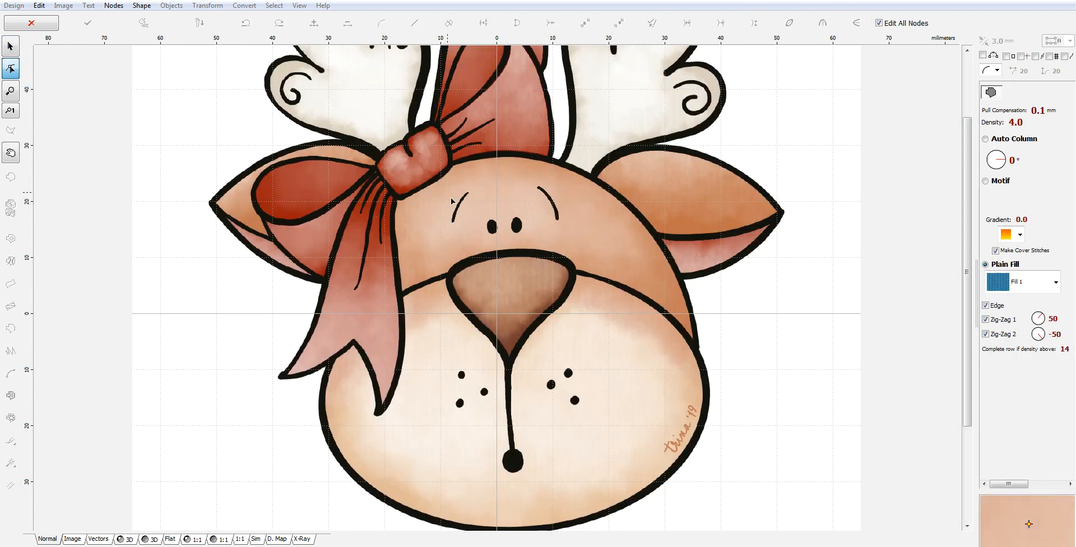
{"action": "left_click", "coordinate": [413, 150]}
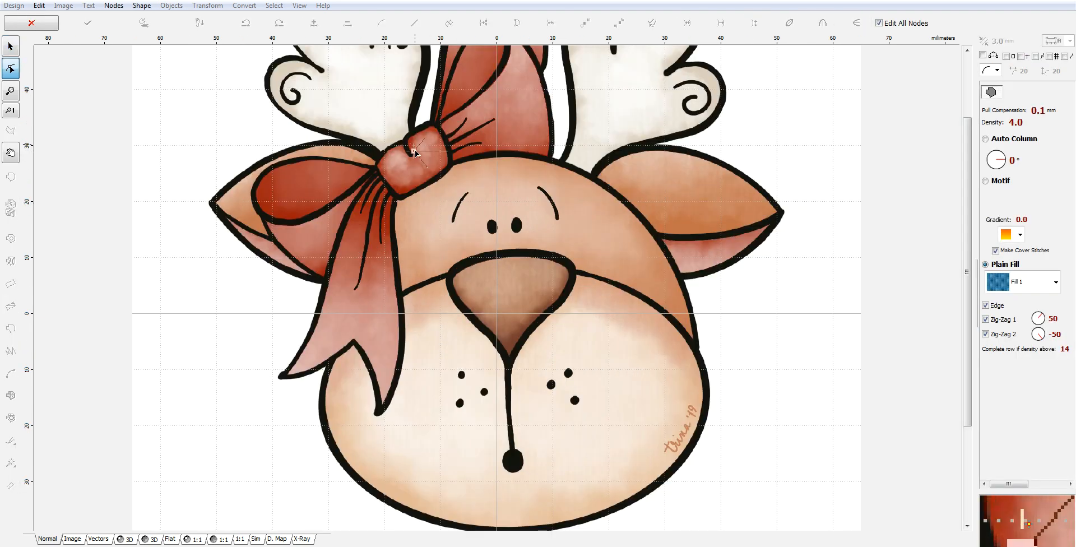
{"action": "left_click", "coordinate": [412, 111]}
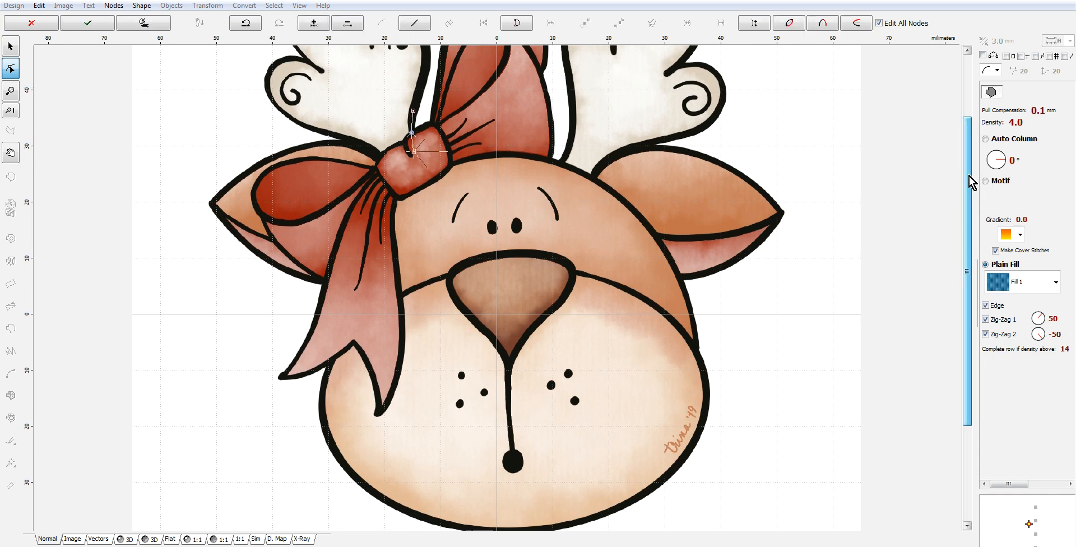
{"action": "left_click_drag", "start_coordinate": [968, 185], "coordinate": [971, 100]}
{"action": "left_click", "coordinate": [427, 150]}
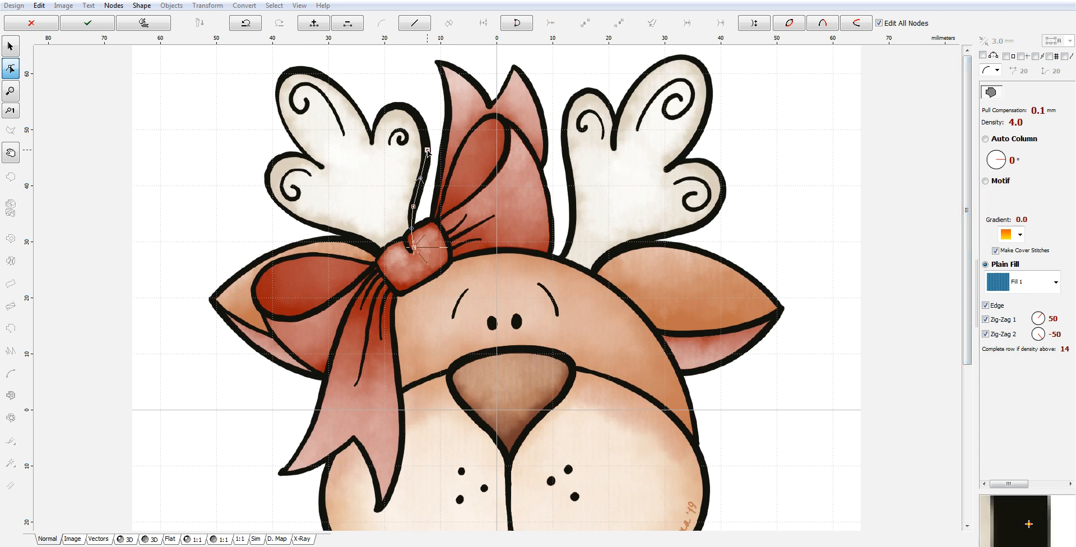
{"action": "left_click", "coordinate": [408, 105]}
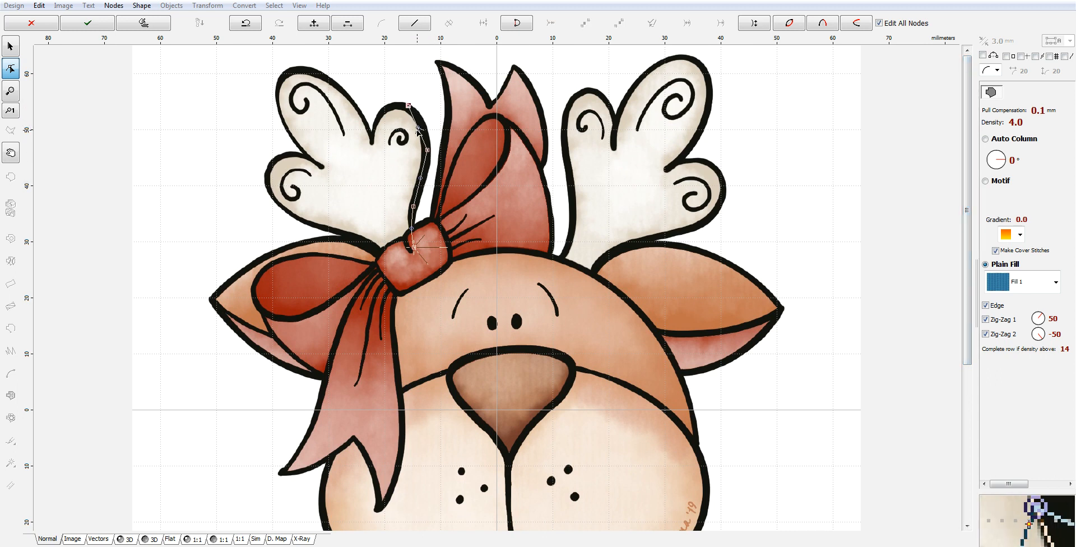
{"action": "left_click", "coordinate": [380, 113]}
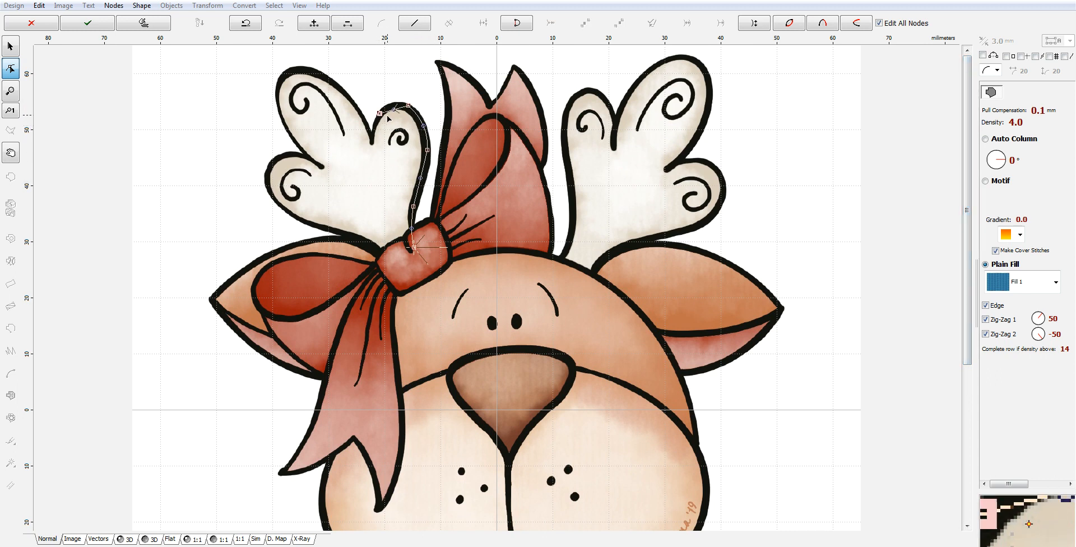
{"action": "left_click", "coordinate": [372, 140]}
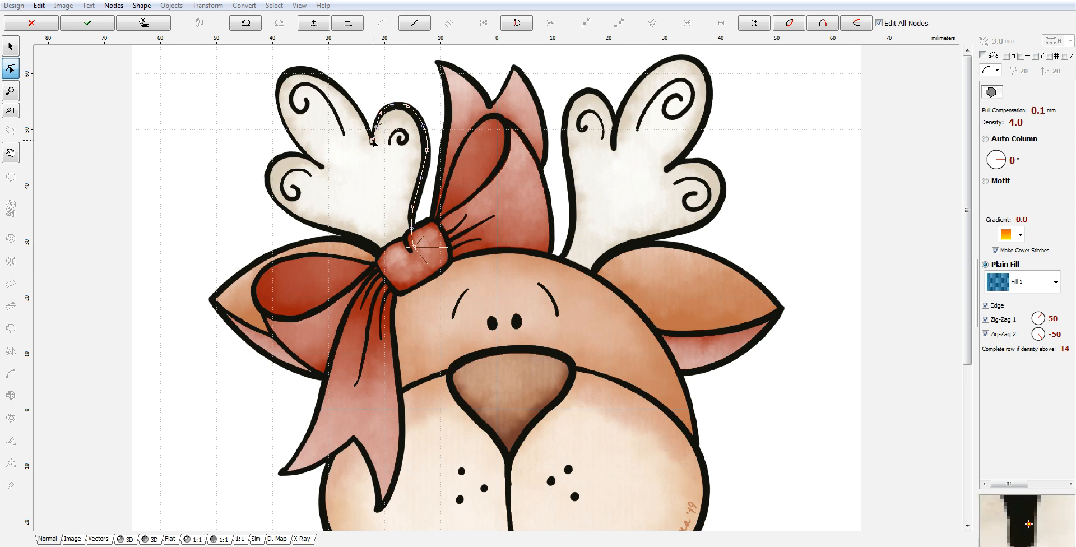
Step: Continue the fill outline around the left antler's tallest lobe to the notch above the lower lobe
{"action": "left_click", "coordinate": [334, 82]}
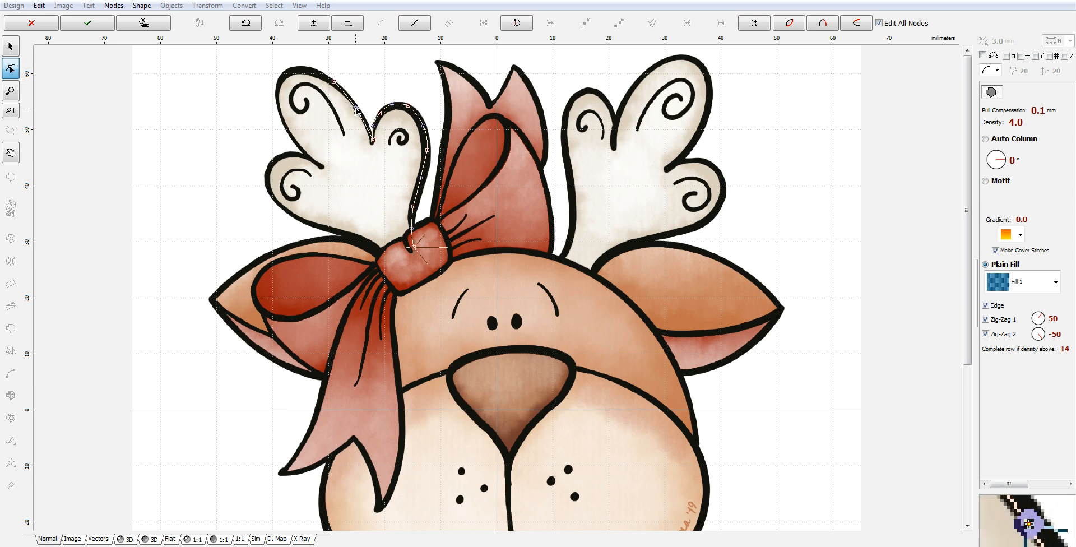
{"action": "left_click", "coordinate": [286, 75]}
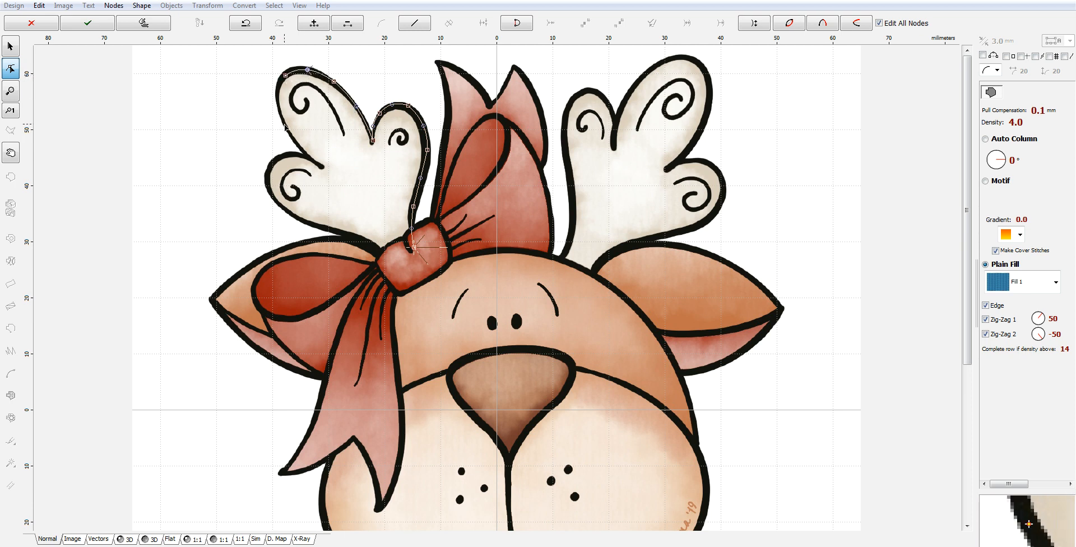
{"action": "left_click", "coordinate": [276, 95]}
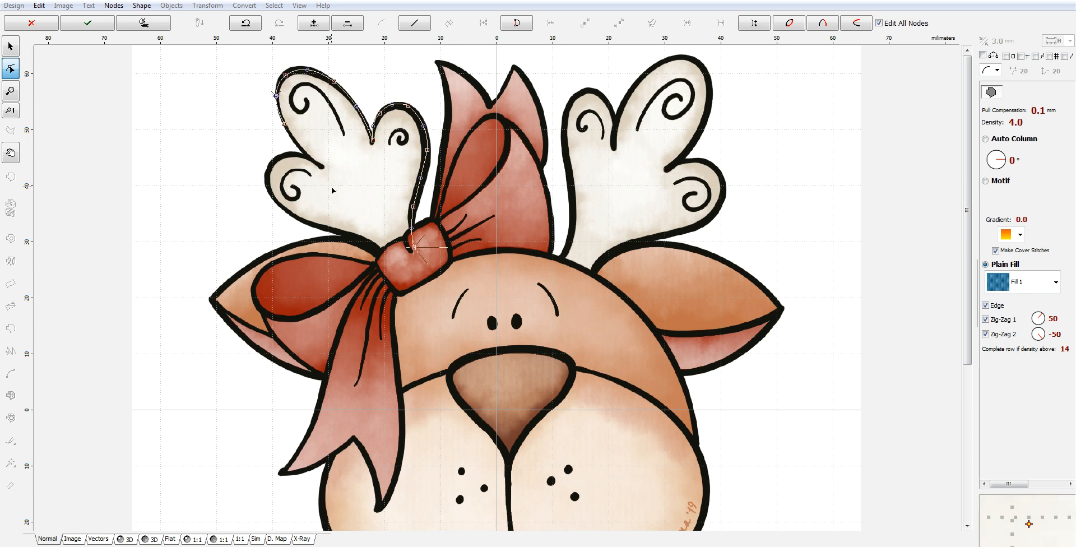
{"action": "left_click", "coordinate": [323, 167]}
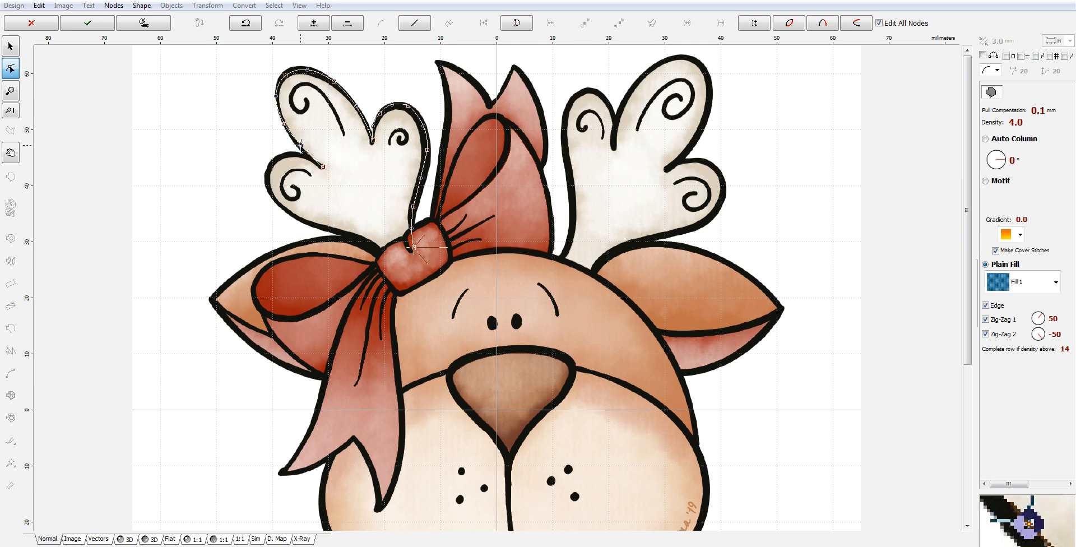
Step: Trace the left antler's lower lobe and underside with curved segments, finishing the outline across the bow knot
{"action": "left_click", "coordinate": [273, 163]}
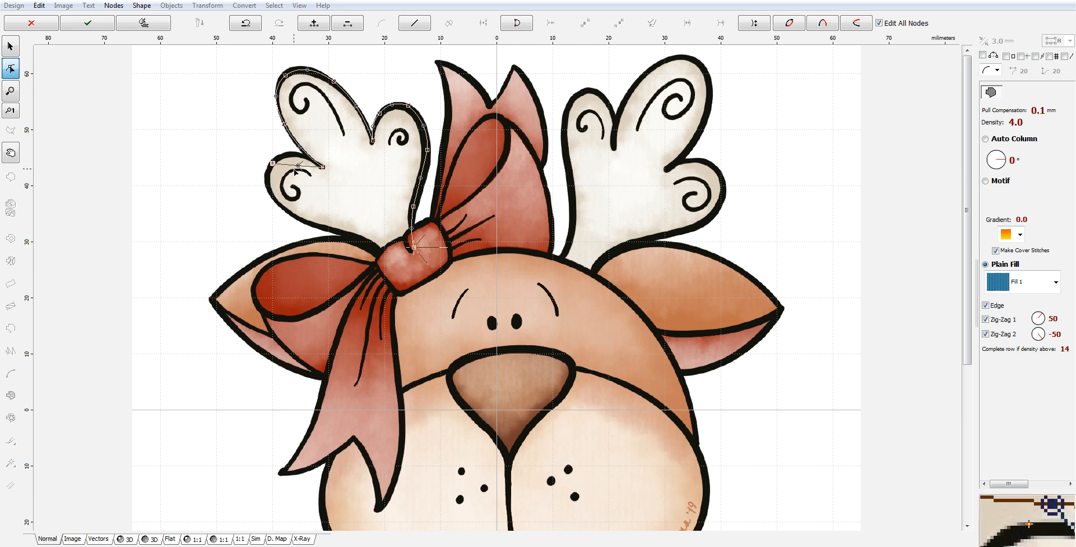
{"action": "left_click_drag", "start_coordinate": [299, 166], "coordinate": [295, 155]}
{"action": "left_click", "coordinate": [285, 209]}
{"action": "left_click_drag", "start_coordinate": [279, 186], "coordinate": [269, 189]}
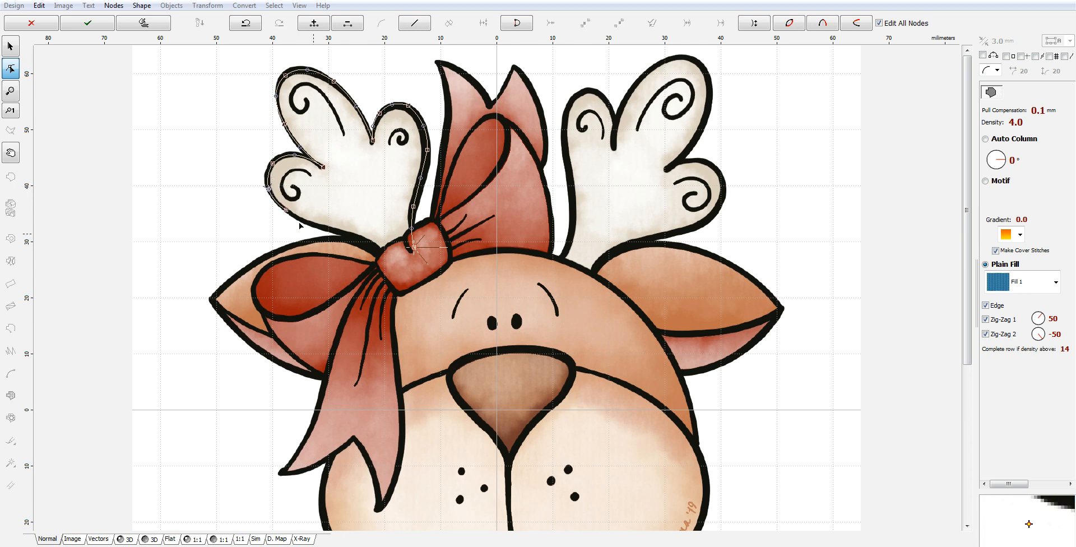
{"action": "left_click", "coordinate": [339, 231]}
{"action": "left_click_drag", "start_coordinate": [308, 222], "coordinate": [370, 243]}
{"action": "left_click", "coordinate": [384, 256]}
{"action": "left_click", "coordinate": [404, 253]}
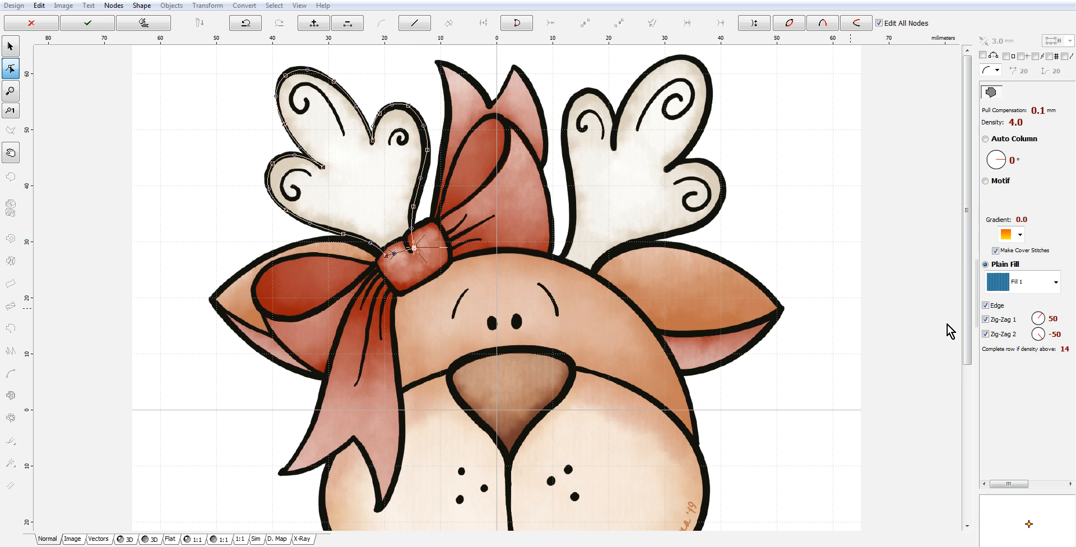
Step: Set the fill's stitch length parameter to 2.0 mm and generate the left antler's stitches
{"action": "left_click", "coordinate": [1054, 483]}
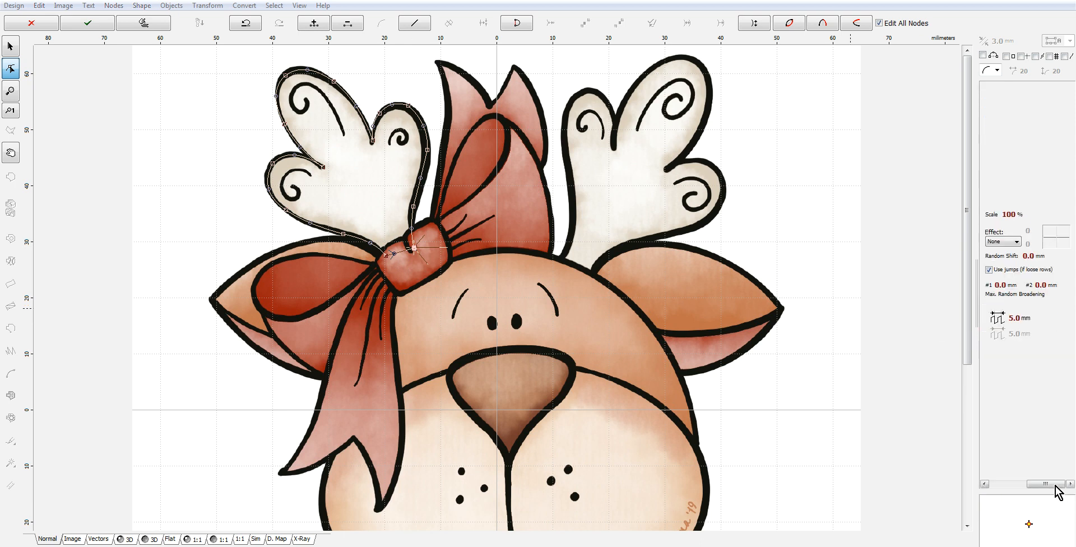
{"action": "left_click", "coordinate": [996, 324]}
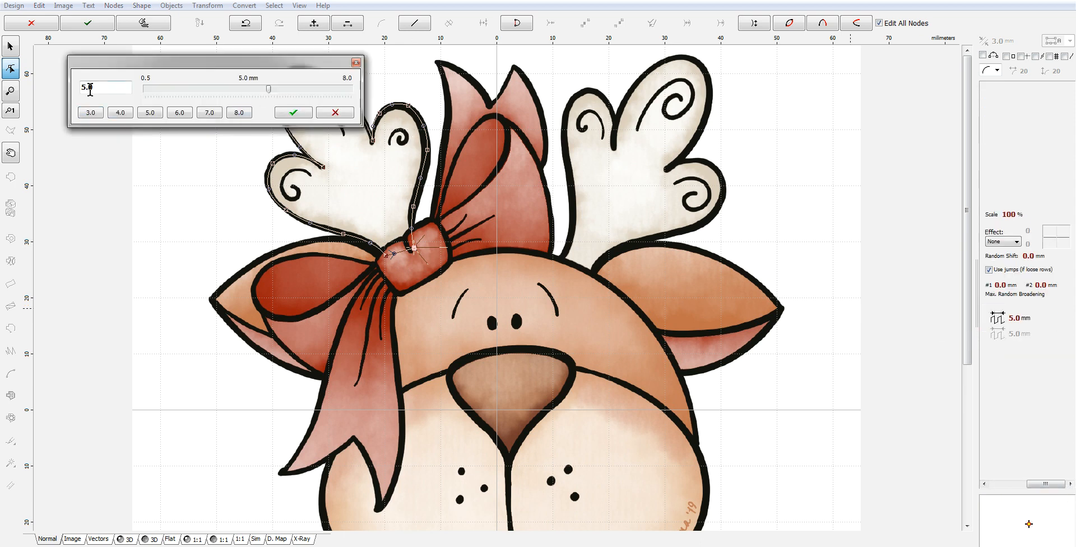
{"action": "left_click_drag", "start_coordinate": [97, 87], "coordinate": [66, 88]}
{"action": "type", "text": "2"}
{"action": "left_click", "coordinate": [285, 115]}
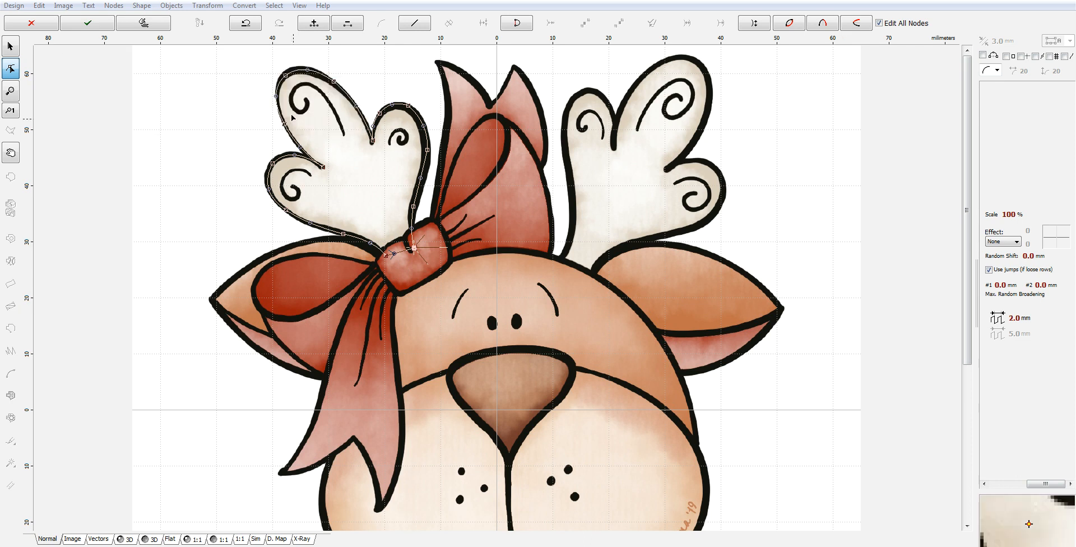
{"action": "right_click", "coordinate": [385, 216]}
{"action": "left_click", "coordinate": [424, 234]}
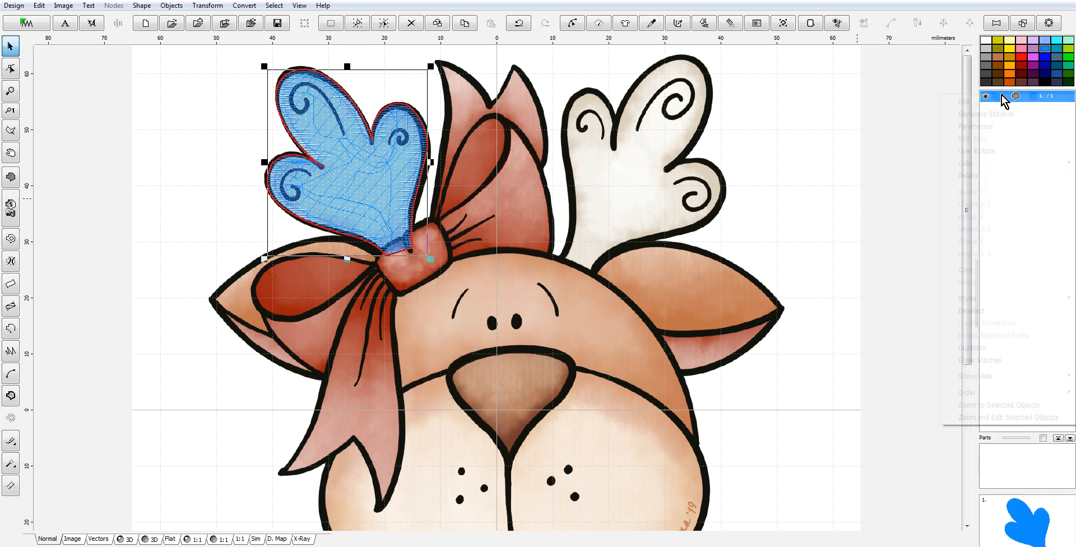
Step: Adjust the left antler object's parameters and regenerate its stitches
{"action": "right_click", "coordinate": [1002, 99]}
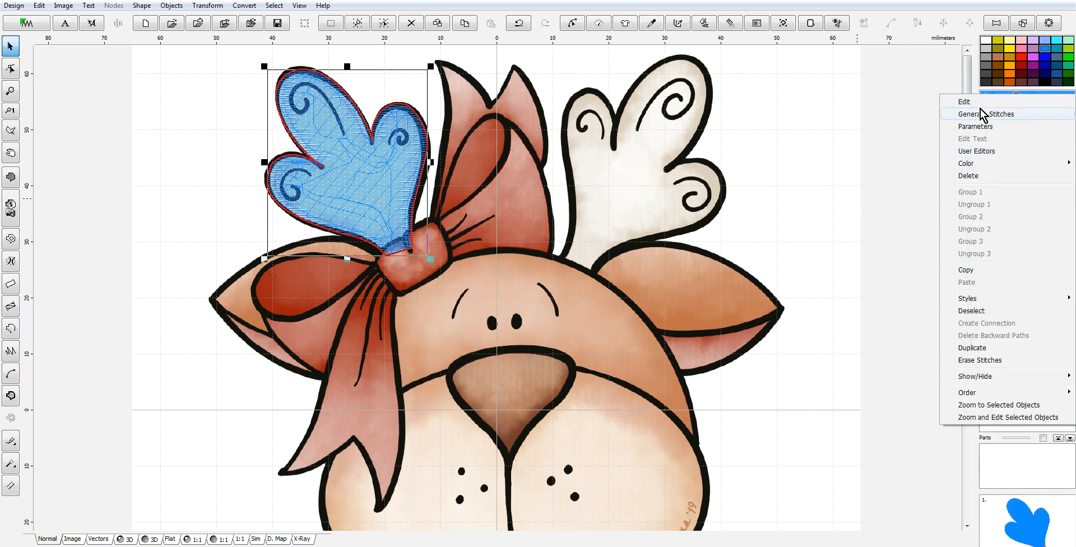
{"action": "left_click", "coordinate": [984, 127]}
{"action": "left_click_drag", "start_coordinate": [910, 79], "coordinate": [912, 75]}
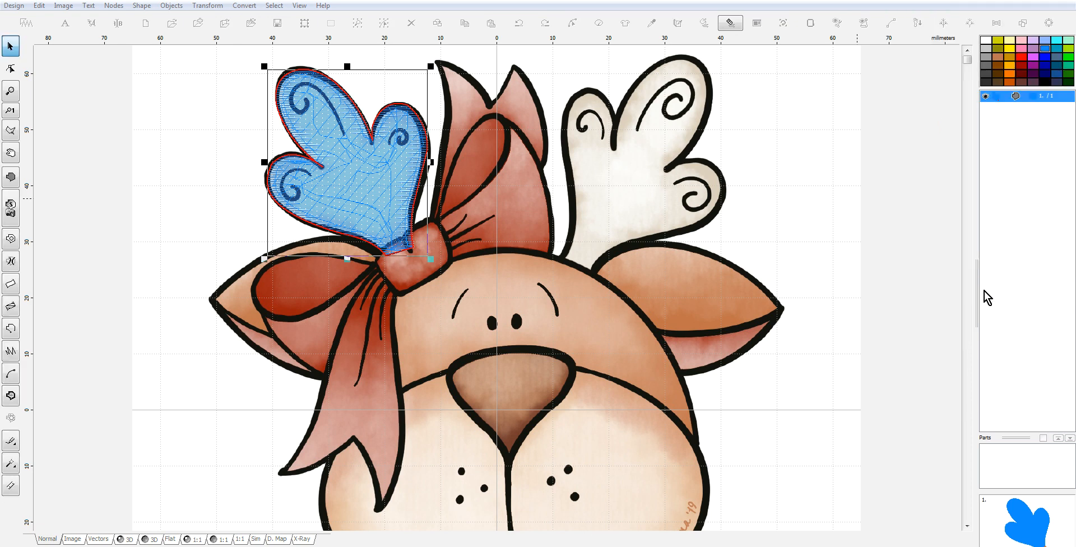
{"action": "left_click", "coordinate": [982, 288]}
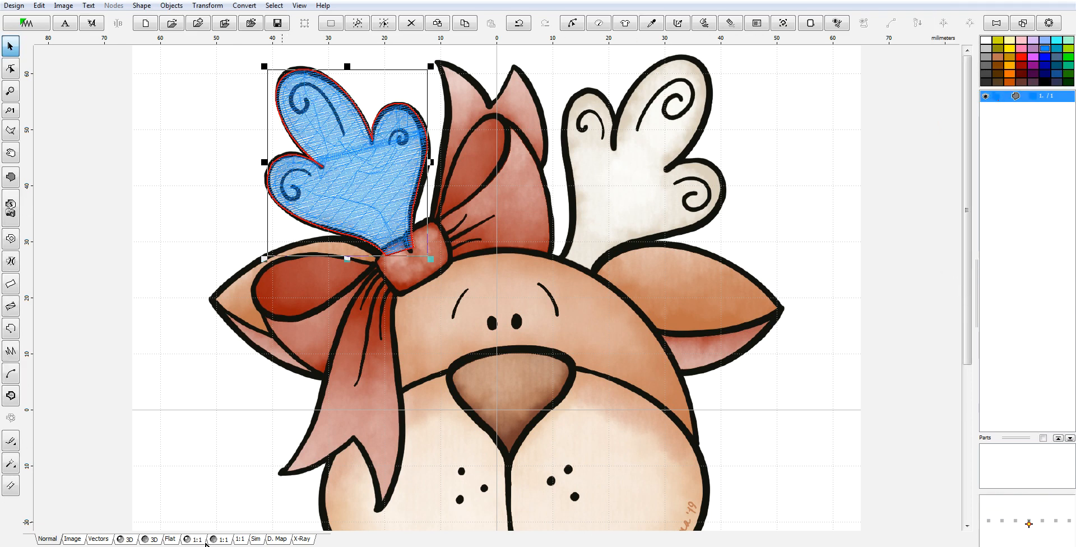
Step: Preview the left antler's fill in 3D and return to the normal view with the background image
{"action": "left_click", "coordinate": [126, 540]}
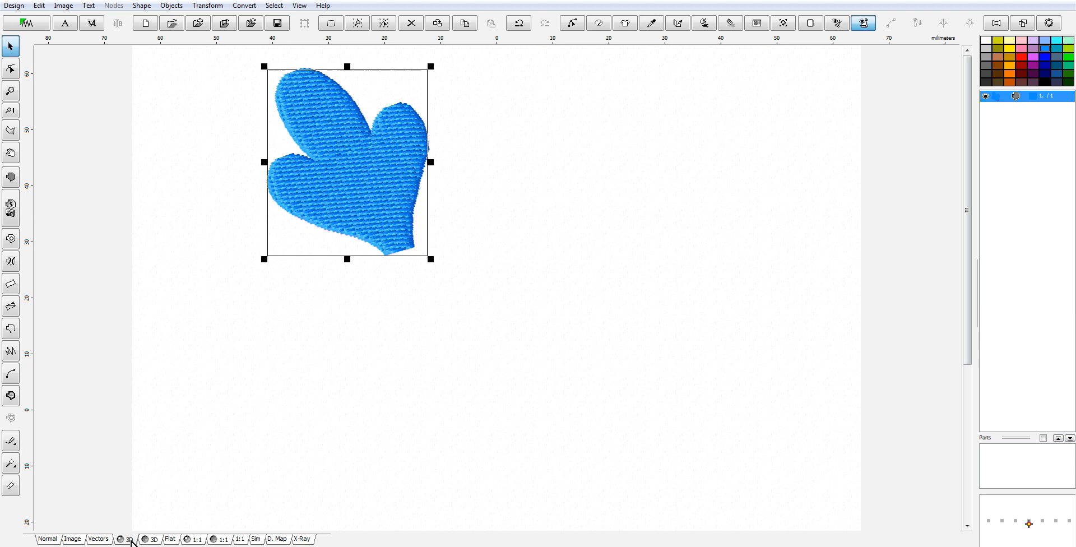
{"action": "right_click", "coordinate": [378, 172]}
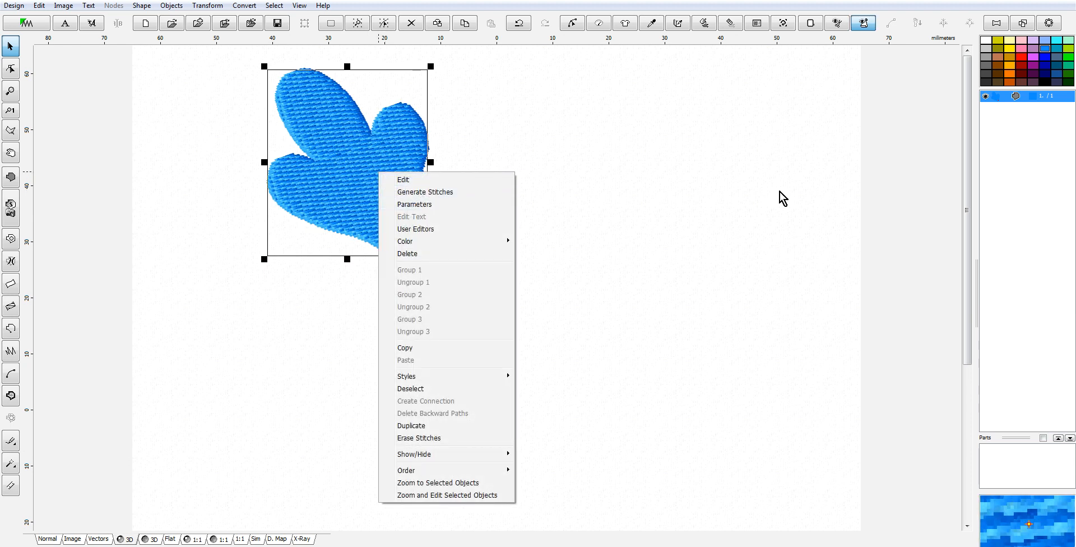
{"action": "left_click", "coordinate": [683, 363]}
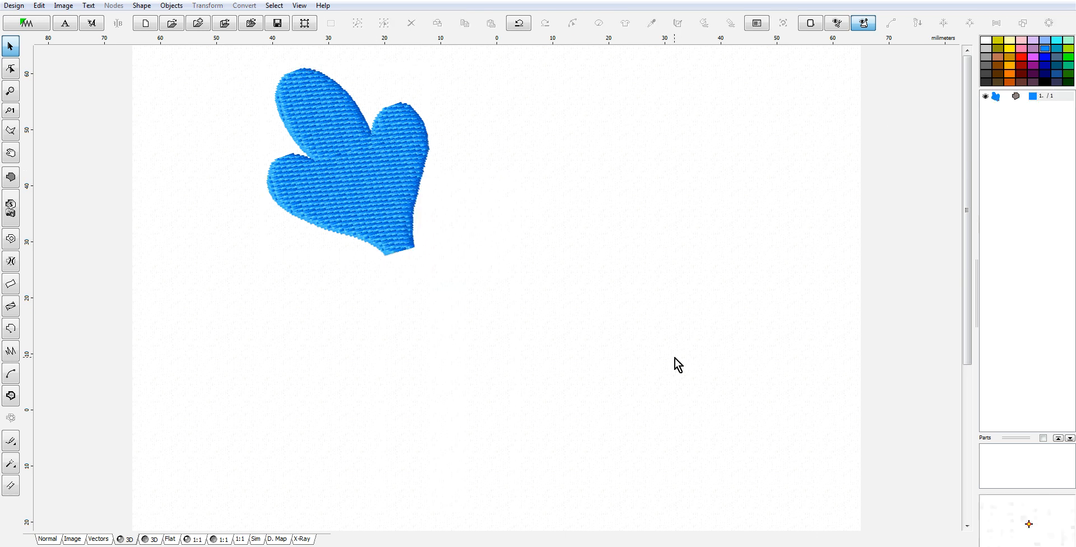
{"action": "left_click", "coordinate": [62, 541]}
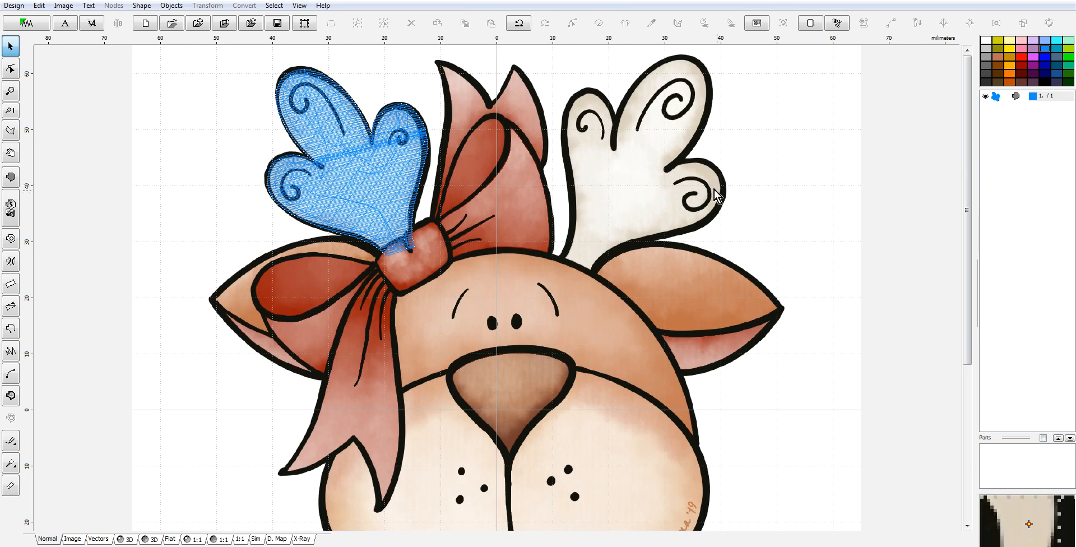
{"action": "left_click", "coordinate": [394, 176]}
{"action": "left_click_drag", "start_coordinate": [394, 176], "coordinate": [395, 180]}
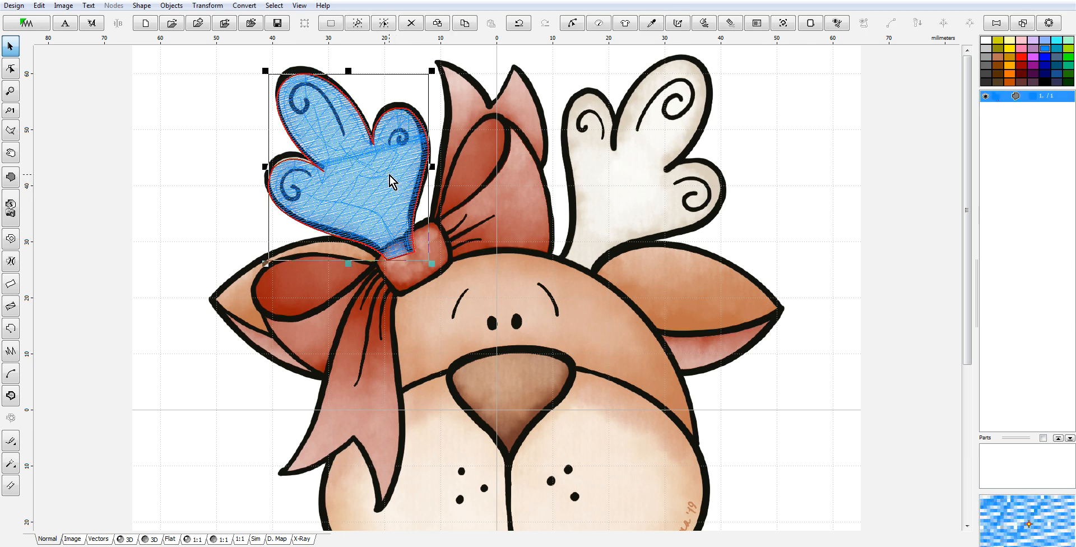
{"action": "left_click", "coordinate": [39, 6]}
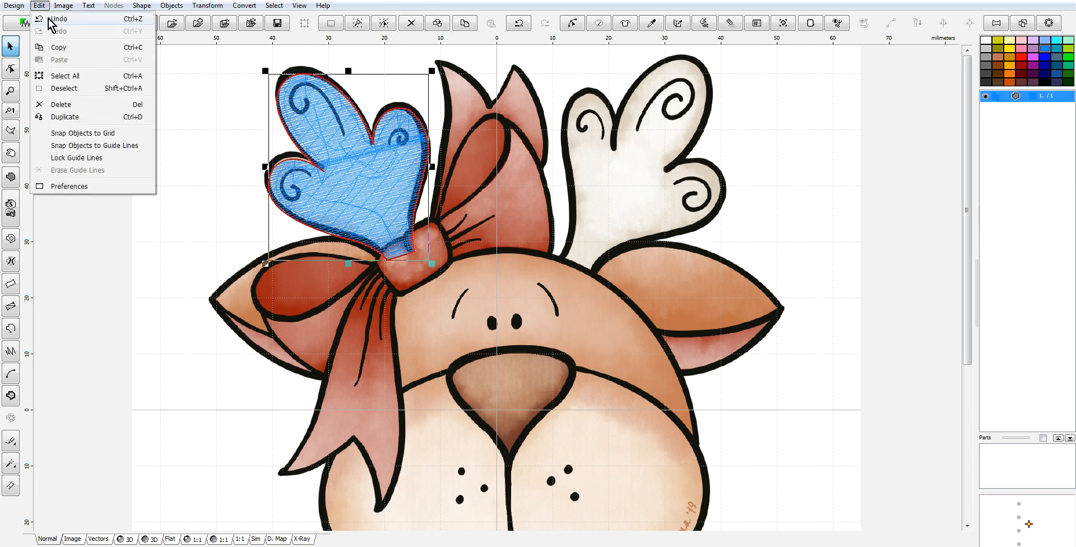
{"action": "left_click", "coordinate": [51, 17]}
Step: Try fitting a horizontally mirrored copy of the left antler's fill over the right antler, and delete the copy
{"action": "left_click", "coordinate": [397, 160]}
{"action": "key", "text": "ctrl+c"}
{"action": "key", "text": "ctrl+v"}
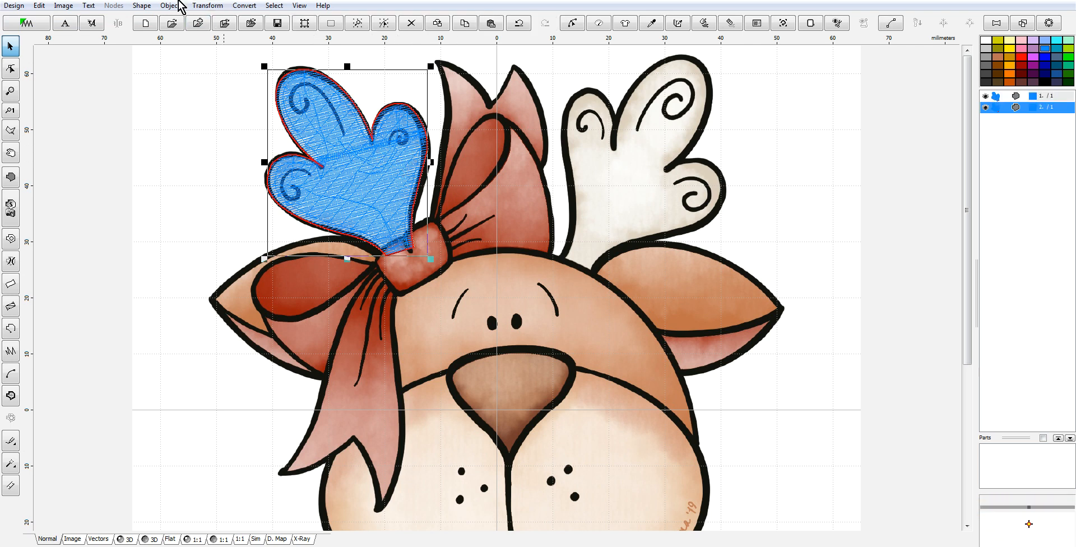
{"action": "left_click", "coordinate": [207, 5]}
{"action": "left_click", "coordinate": [234, 61]}
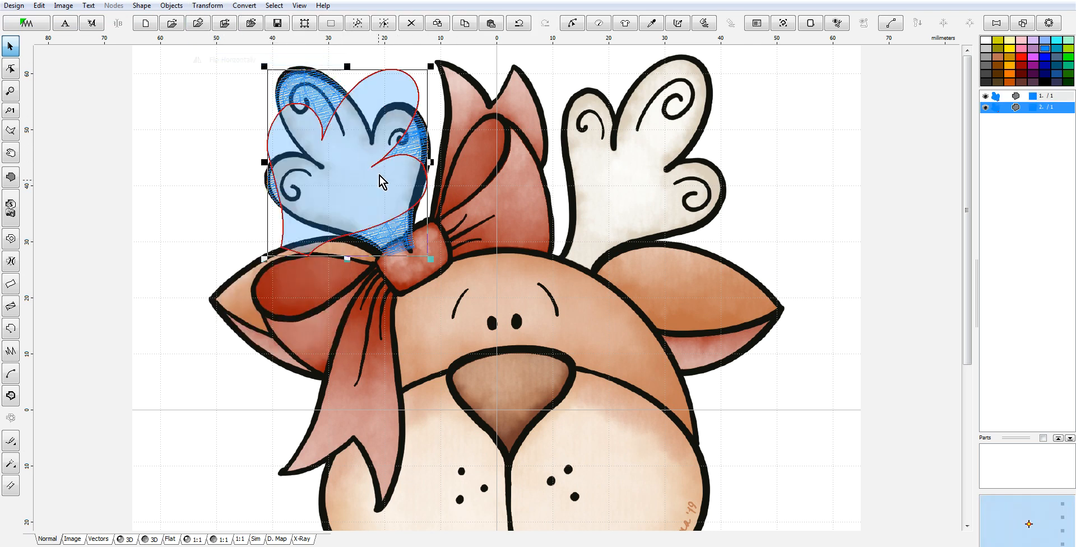
{"action": "left_click_drag", "start_coordinate": [356, 169], "coordinate": [636, 191]}
{"action": "right_click", "coordinate": [636, 191]}
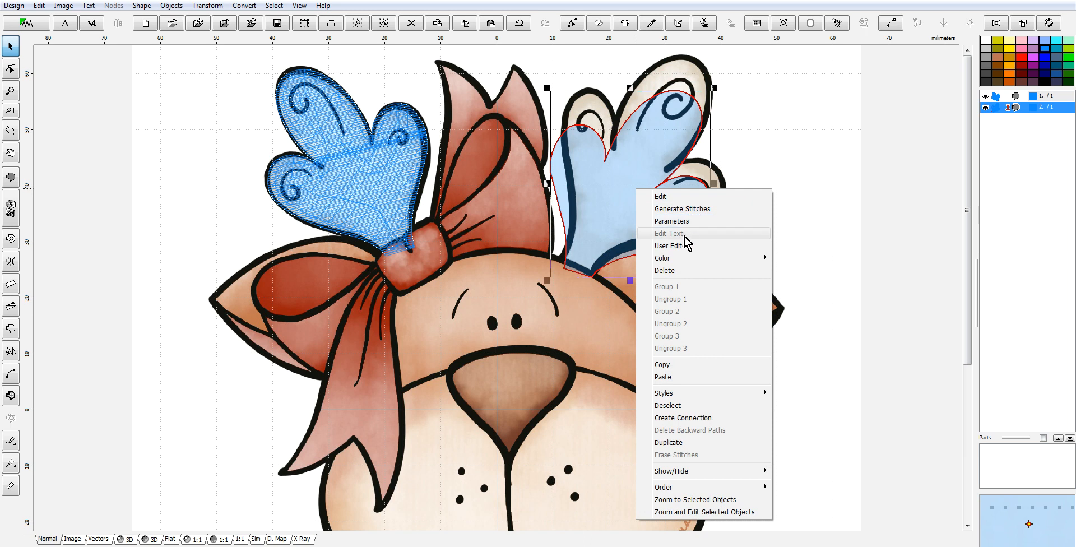
{"action": "left_click", "coordinate": [670, 271]}
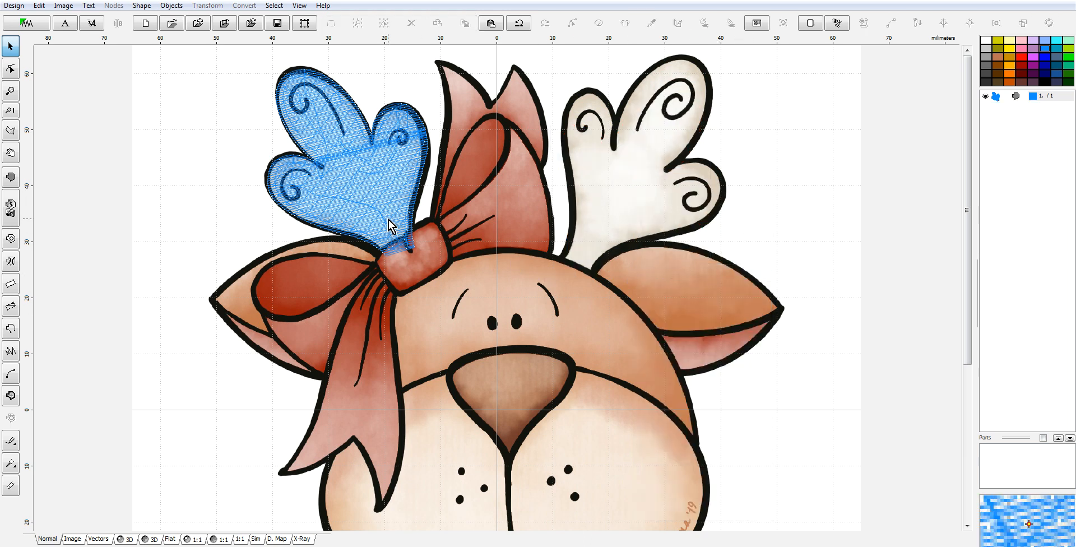
Step: Start a fill object for the right antler, tracing its inner side from the base up and around the small lobe
{"action": "left_click", "coordinate": [10, 177]}
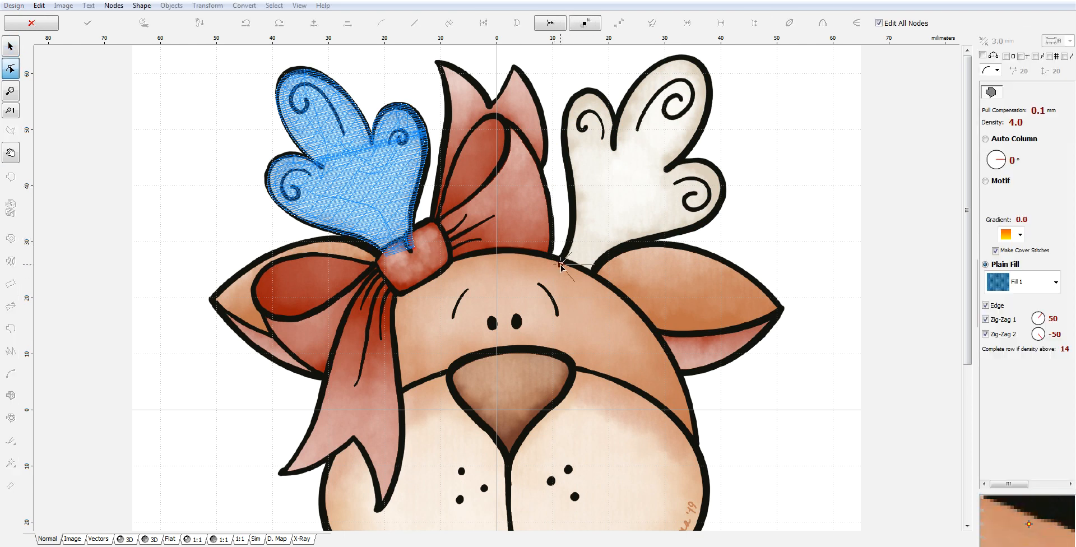
{"action": "left_click", "coordinate": [577, 223]}
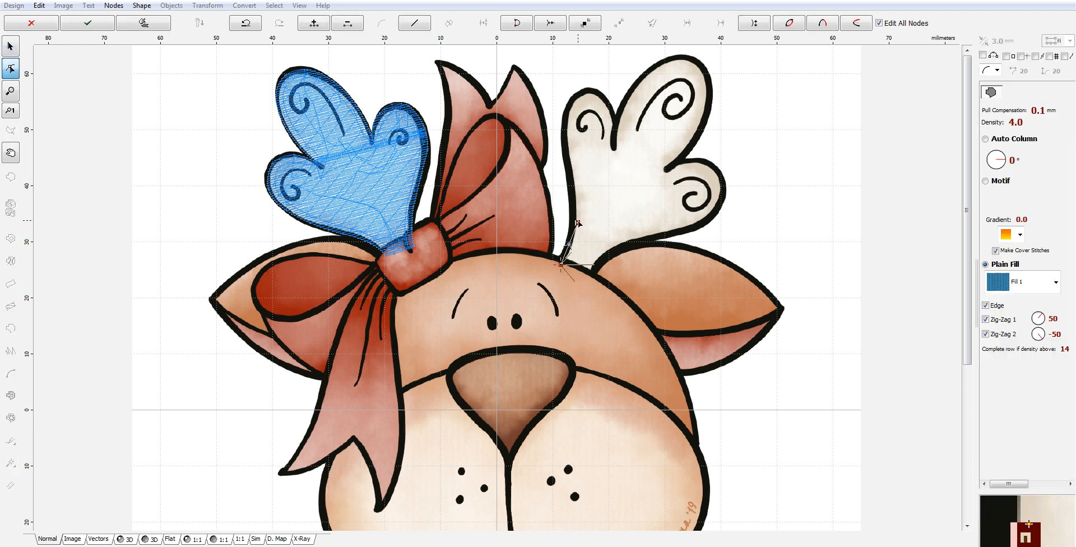
{"action": "left_click", "coordinate": [565, 145]}
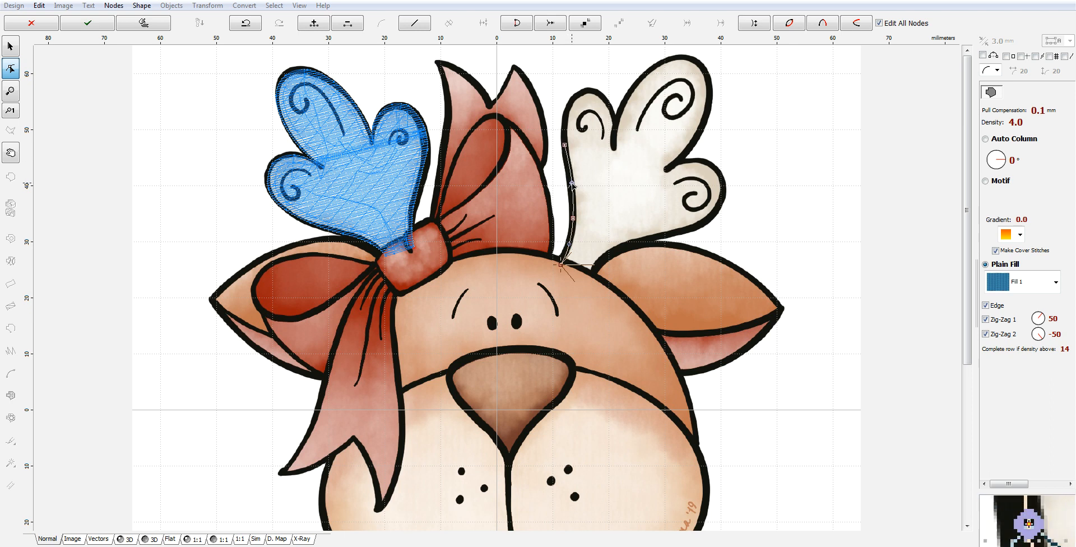
{"action": "left_click", "coordinate": [581, 91]}
{"action": "left_click_drag", "start_coordinate": [581, 112], "coordinate": [602, 96]}
{"action": "left_click", "coordinate": [617, 124]}
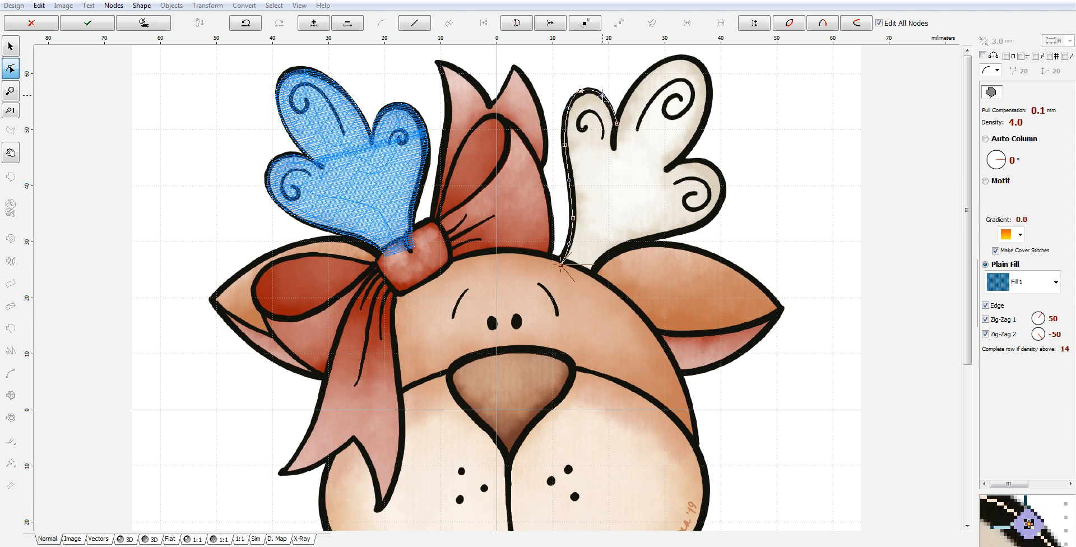
Step: Trace the right antler's tall middle lobe, curving the segments along its outline down to the notch before the outer lobe
{"action": "left_click", "coordinate": [642, 73]}
{"action": "left_click_drag", "start_coordinate": [630, 101], "coordinate": [626, 99]}
{"action": "left_click", "coordinate": [695, 59]}
{"action": "left_click_drag", "start_coordinate": [670, 66], "coordinate": [670, 60]}
{"action": "left_click", "coordinate": [705, 121]}
{"action": "left_click_drag", "start_coordinate": [700, 89], "coordinate": [711, 88]}
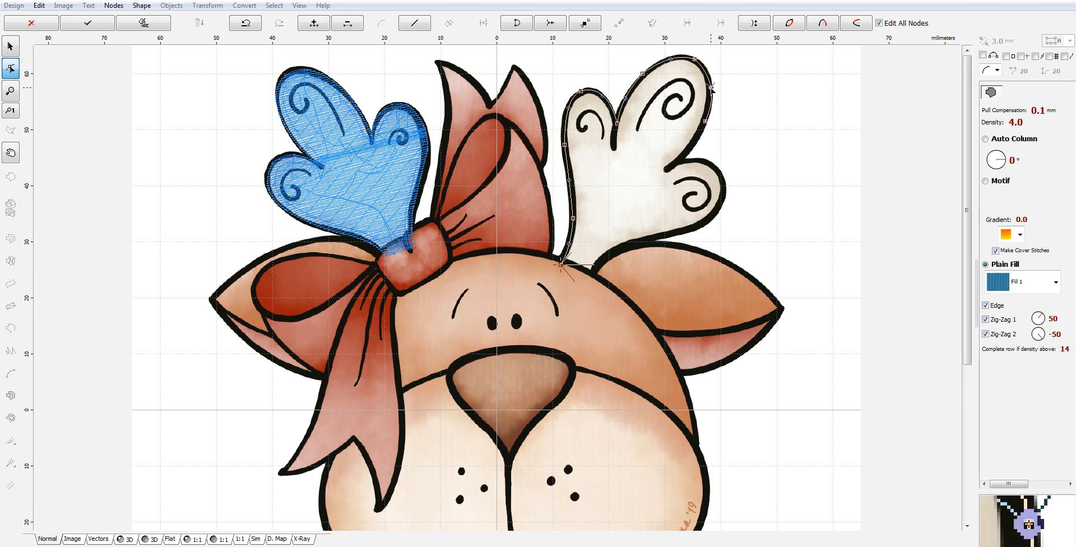
{"action": "left_click", "coordinate": [672, 168]}
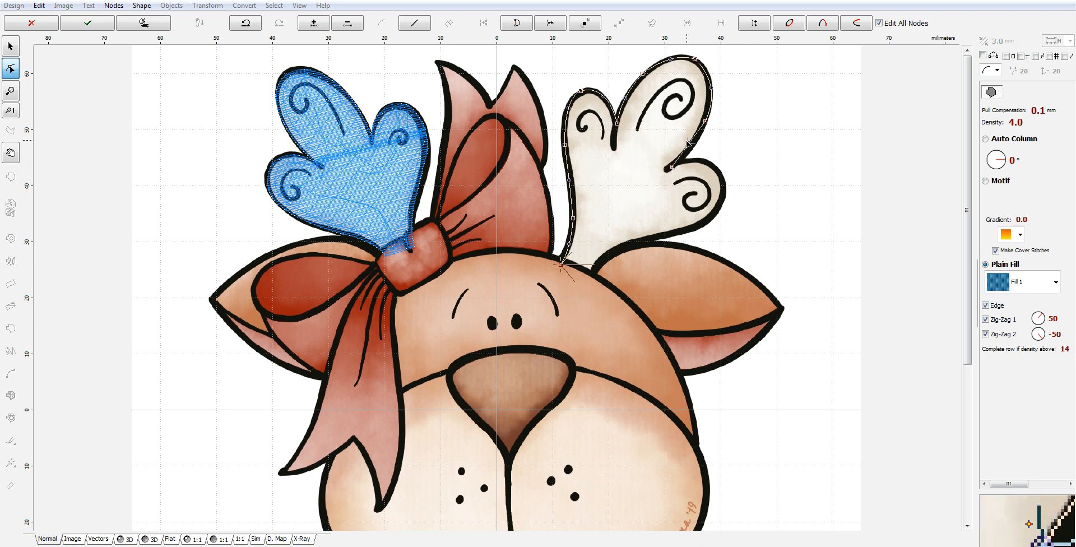
{"action": "left_click_drag", "start_coordinate": [688, 144], "coordinate": [671, 166]}
Step: Trace the right antler's outer lobe and lower edge back to the base, and generate the object's stitches
{"action": "left_click", "coordinate": [718, 170]}
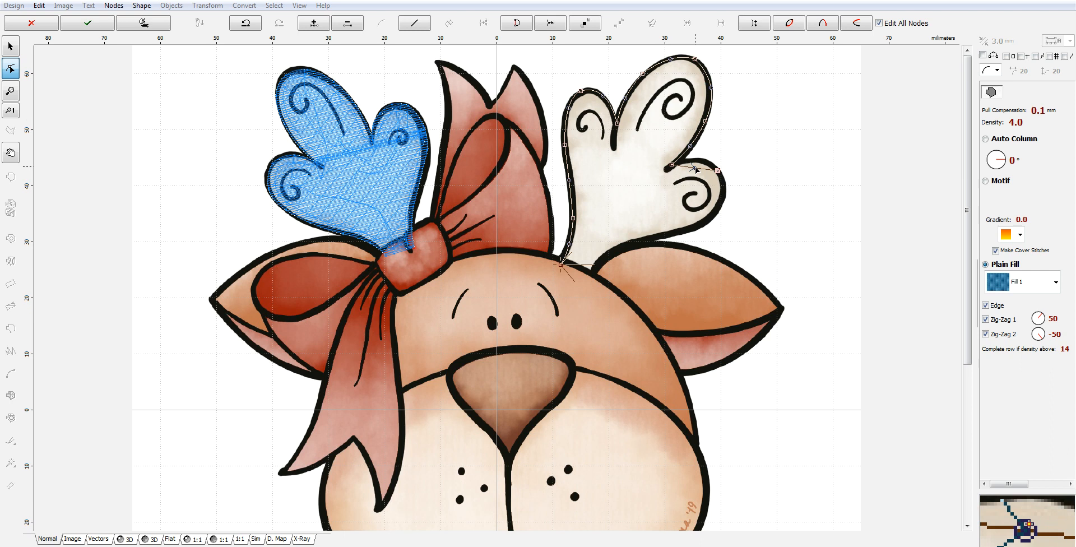
{"action": "left_click", "coordinate": [706, 224]}
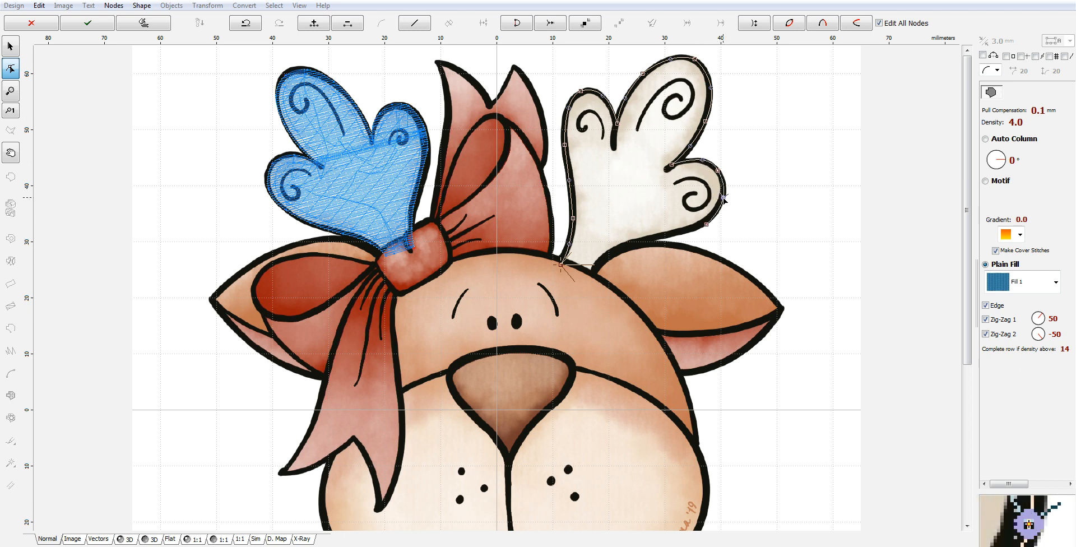
{"action": "left_click", "coordinate": [646, 238]}
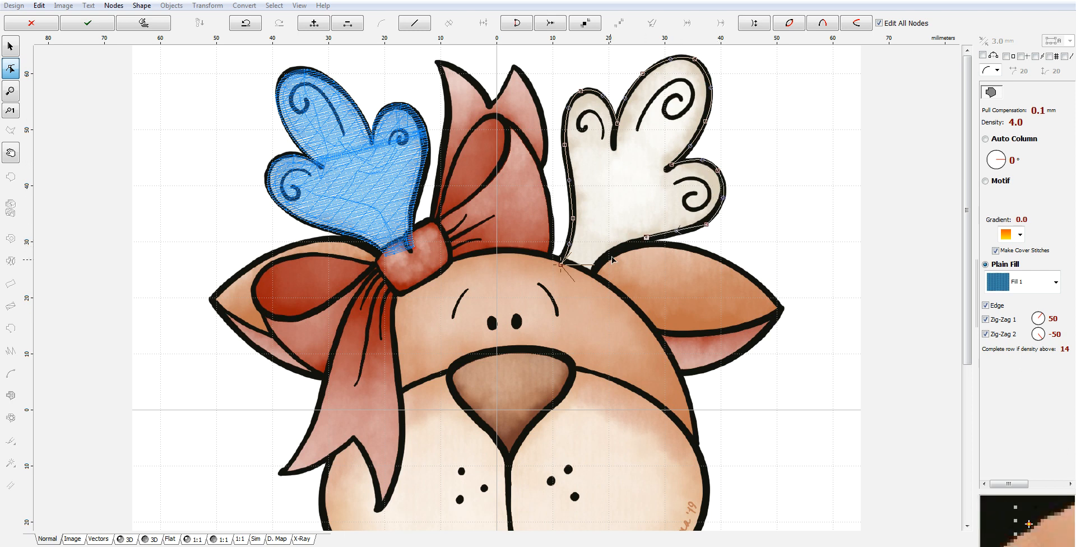
{"action": "left_click", "coordinate": [586, 280]}
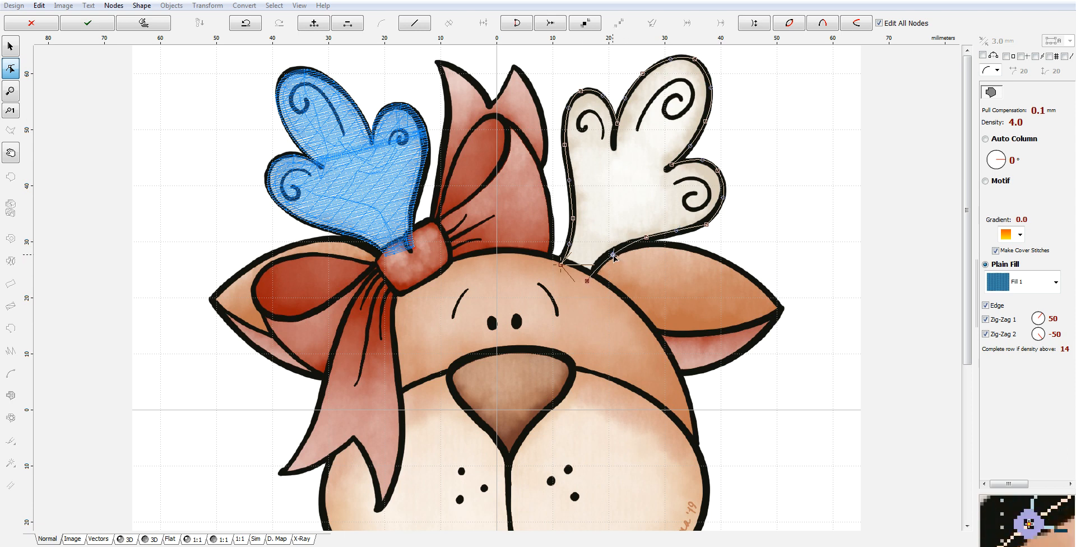
{"action": "left_click", "coordinate": [567, 271]}
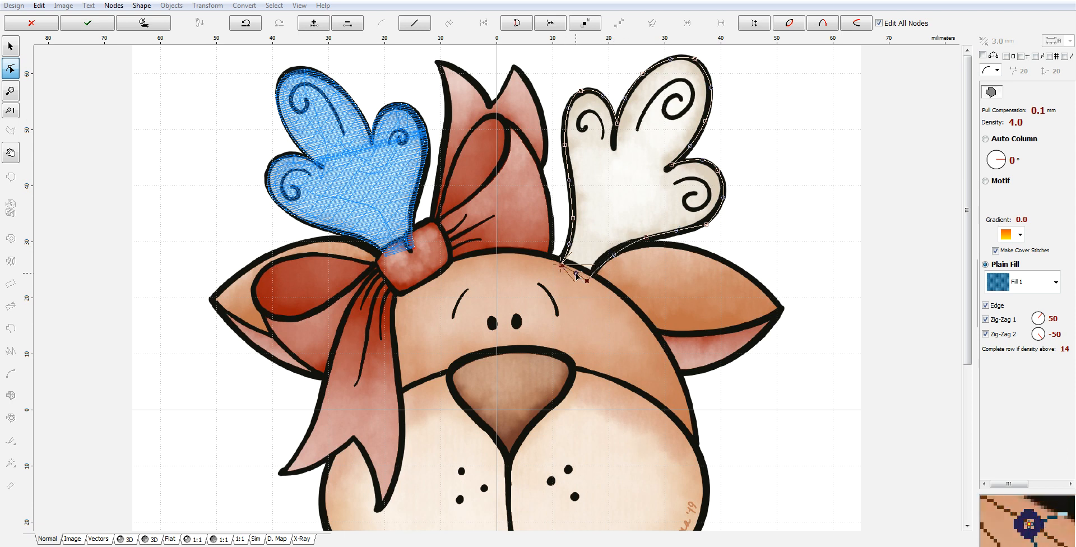
{"action": "right_click", "coordinate": [644, 193]}
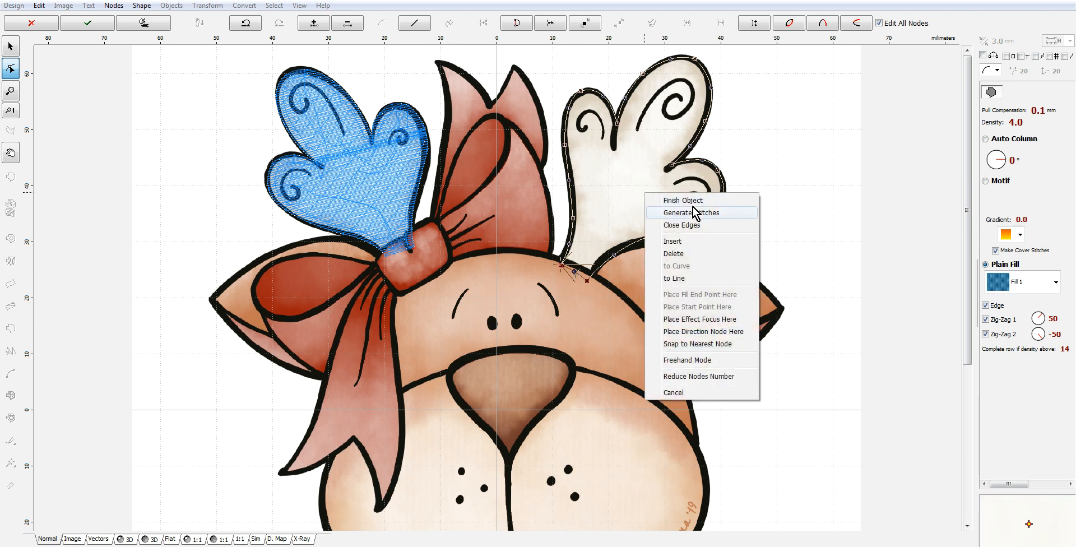
{"action": "left_click", "coordinate": [700, 213]}
Step: In the right antler's parameters, turn off Zig-Zag 2 and set the Zig-Zag 1 stitch length to 2.0 mm
{"action": "right_click", "coordinate": [1004, 110]}
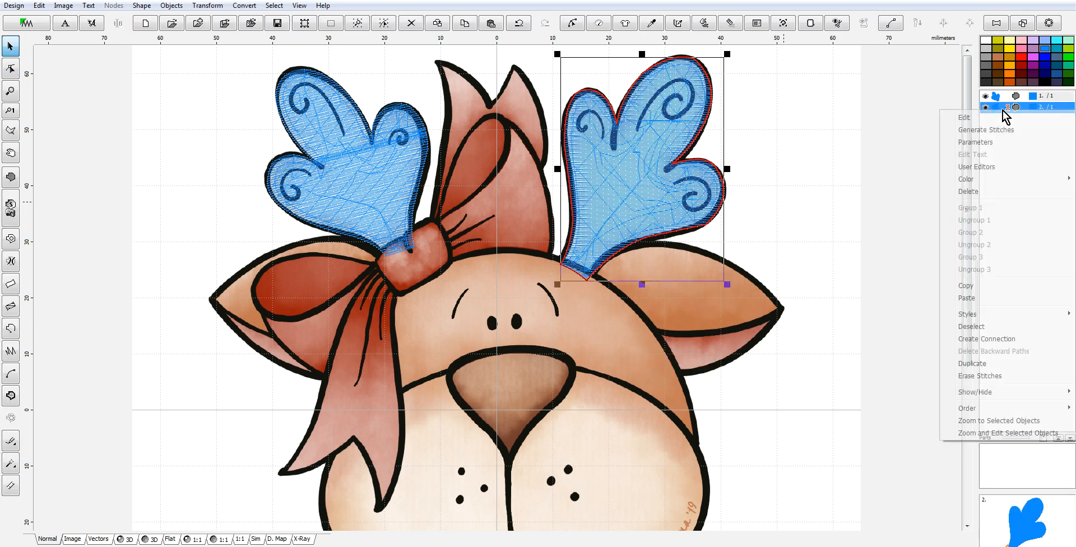
{"action": "left_click", "coordinate": [989, 143]}
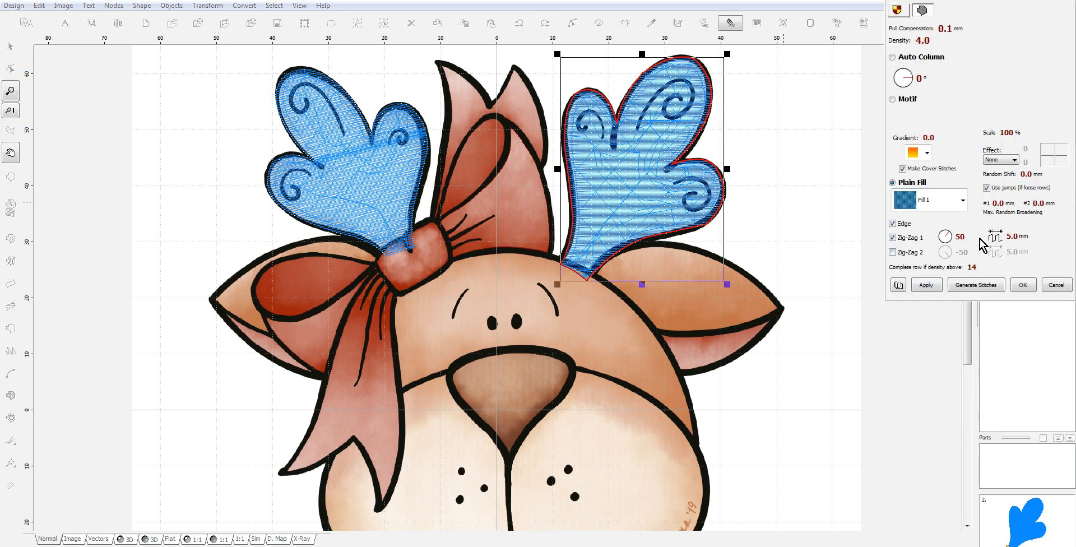
{"action": "left_click", "coordinate": [996, 236]}
{"action": "type", "text": "2."}
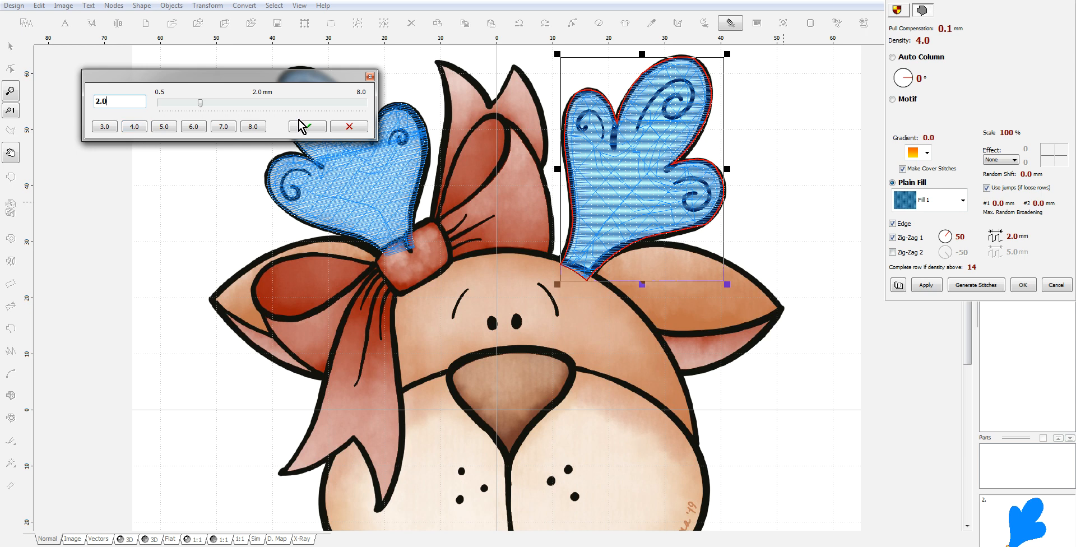
{"action": "left_click", "coordinate": [311, 126]}
Step: Turn the right antler's fill angle to about 168° and regenerate its stitches
{"action": "left_click_drag", "start_coordinate": [910, 82], "coordinate": [897, 73]}
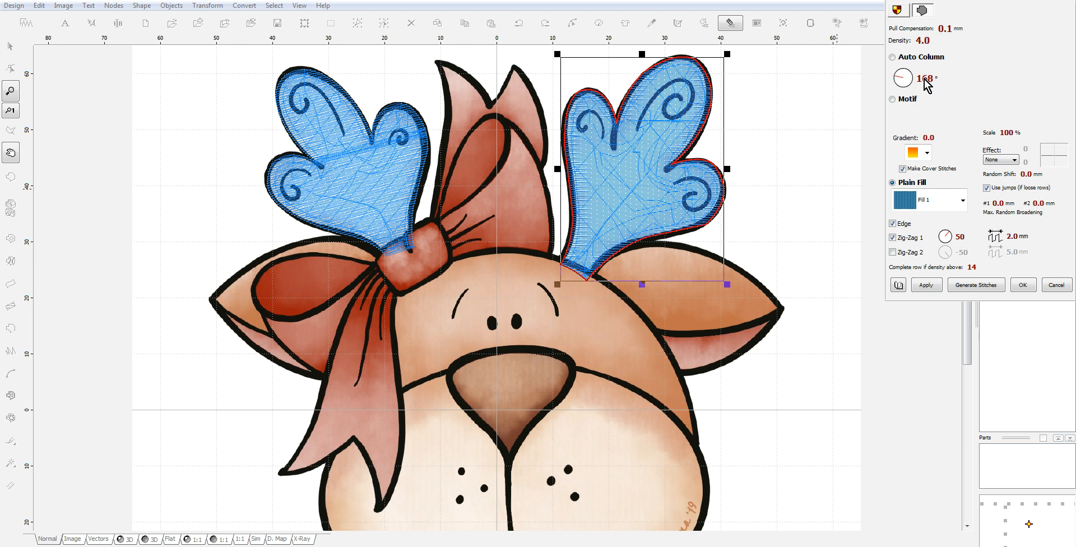
{"action": "scroll", "coordinate": [924, 79], "scroll_direction": "down", "scroll_amount": 1}
{"action": "scroll", "coordinate": [921, 77], "scroll_direction": "down", "scroll_amount": 1}
{"action": "left_click", "coordinate": [980, 290]}
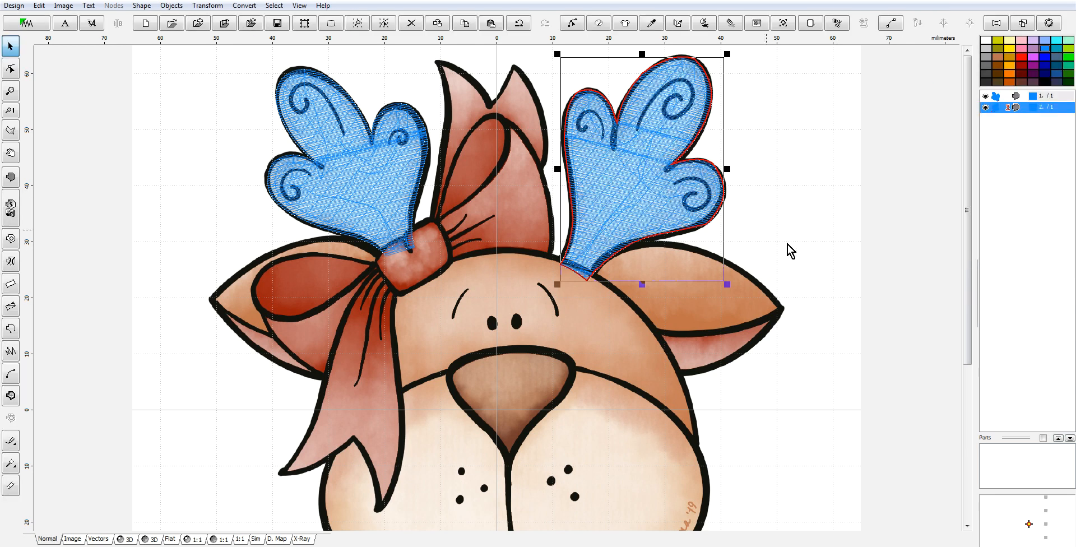
Step: Select both antler objects and color them with the off-white picked from the right antler in the image
{"action": "mouse_move", "coordinate": [1068, 96]}
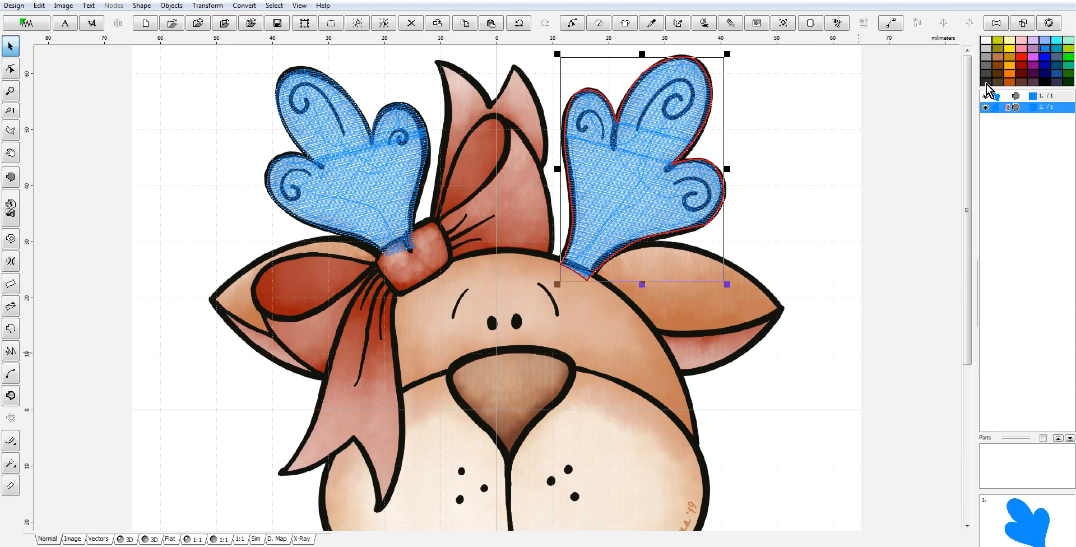
{"action": "left_click", "coordinate": [1005, 96], "text": "ctrl"}
{"action": "right_click", "coordinate": [1000, 97]}
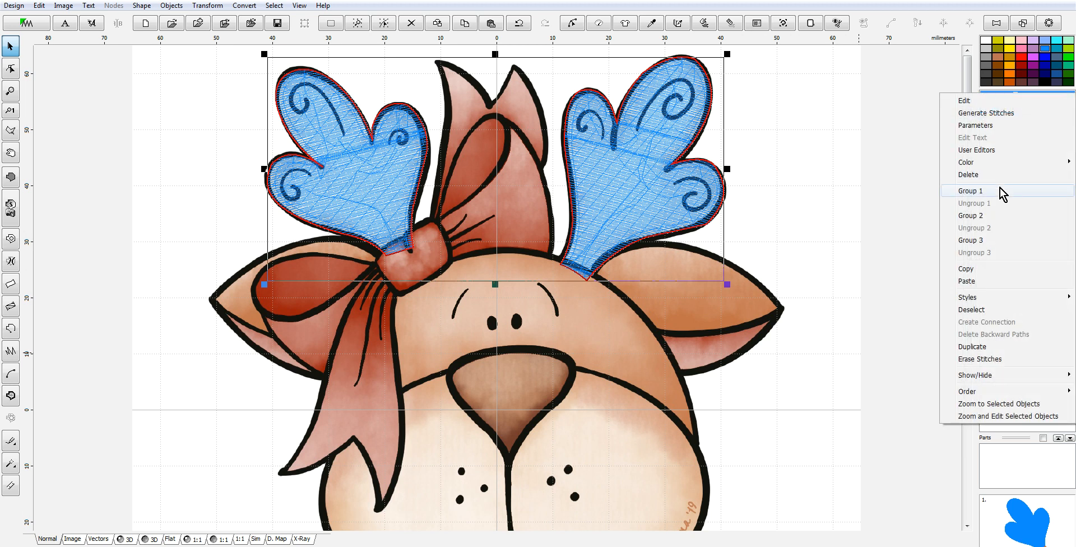
{"action": "mouse_move", "coordinate": [975, 163]}
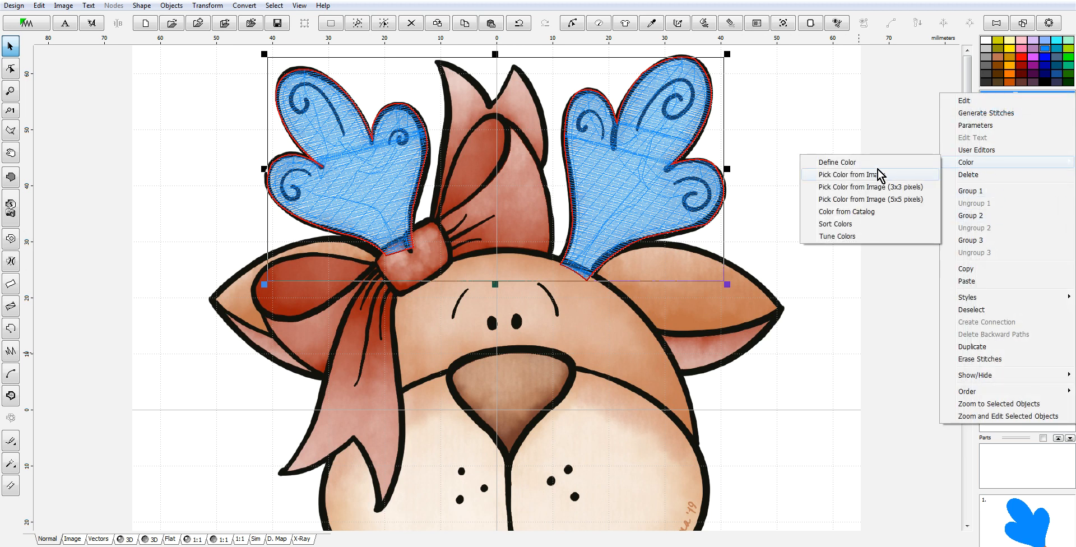
{"action": "left_click", "coordinate": [855, 176]}
{"action": "left_click", "coordinate": [641, 192]}
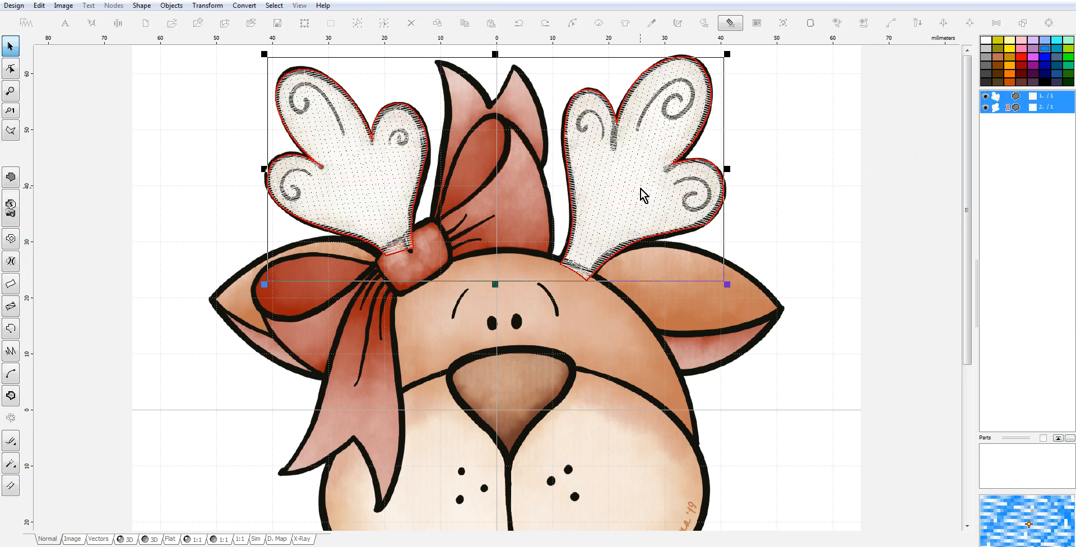
Step: Assign both antlers the thread color 2271 Cloud Dancer from the Marathon Polyester catalog
{"action": "right_click", "coordinate": [990, 108]}
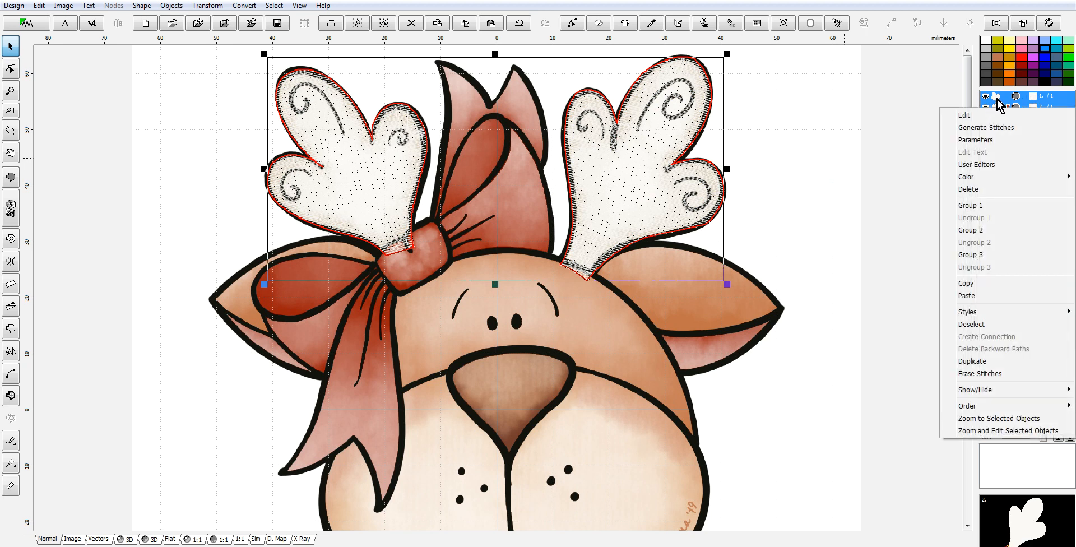
{"action": "mouse_move", "coordinate": [982, 177]}
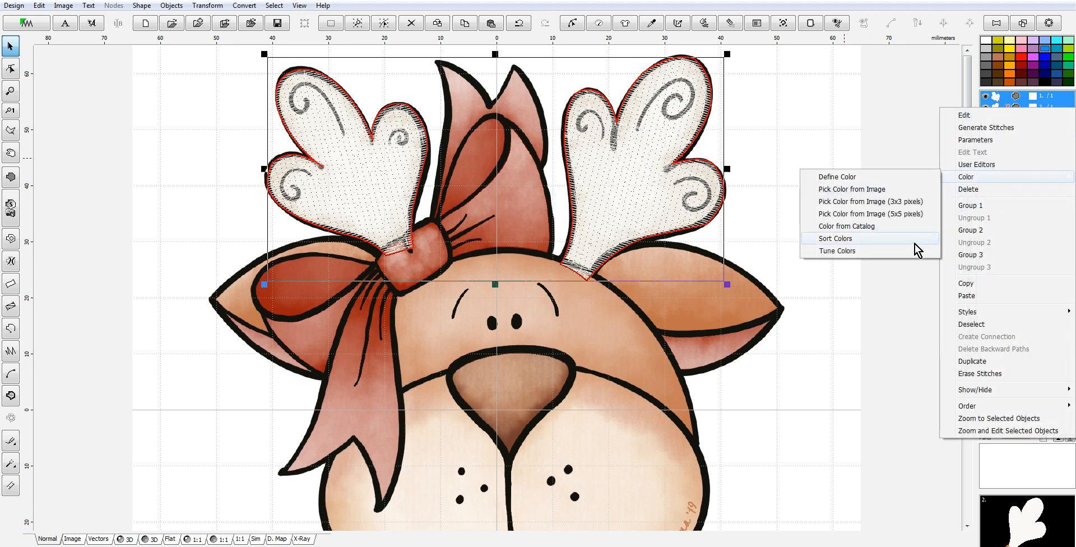
{"action": "left_click", "coordinate": [862, 226]}
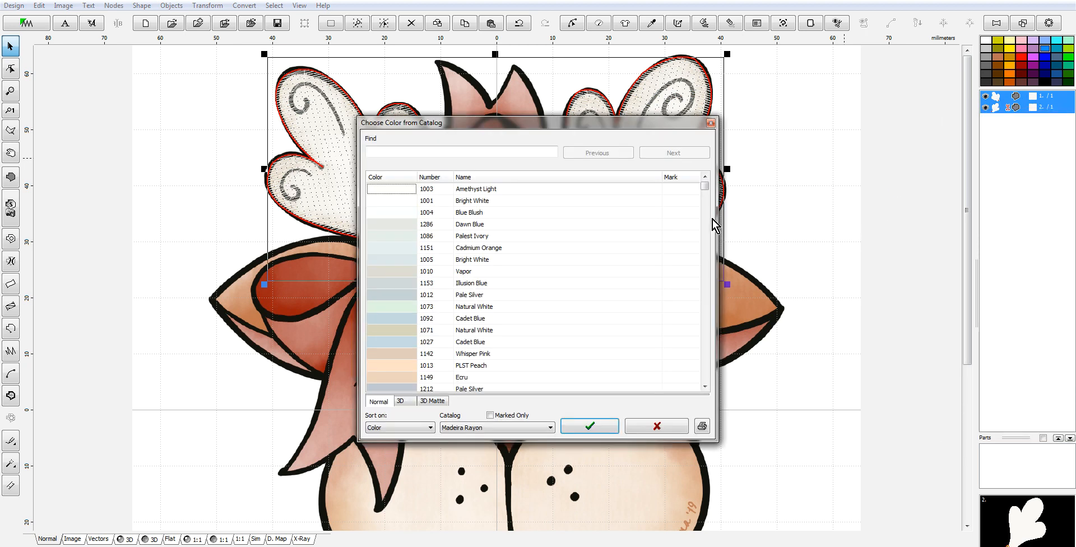
{"action": "left_click", "coordinate": [497, 430]}
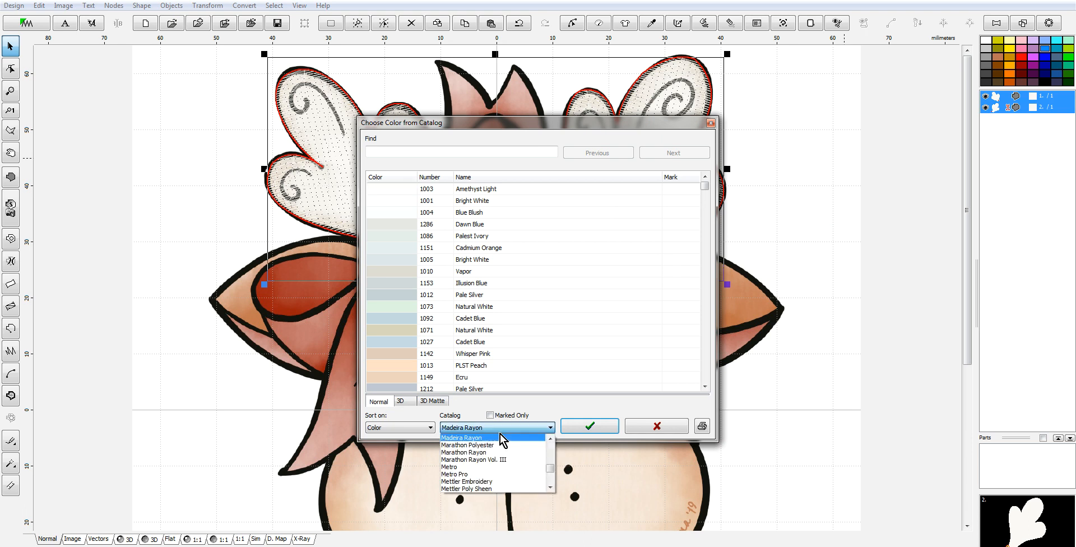
{"action": "left_click", "coordinate": [480, 444]}
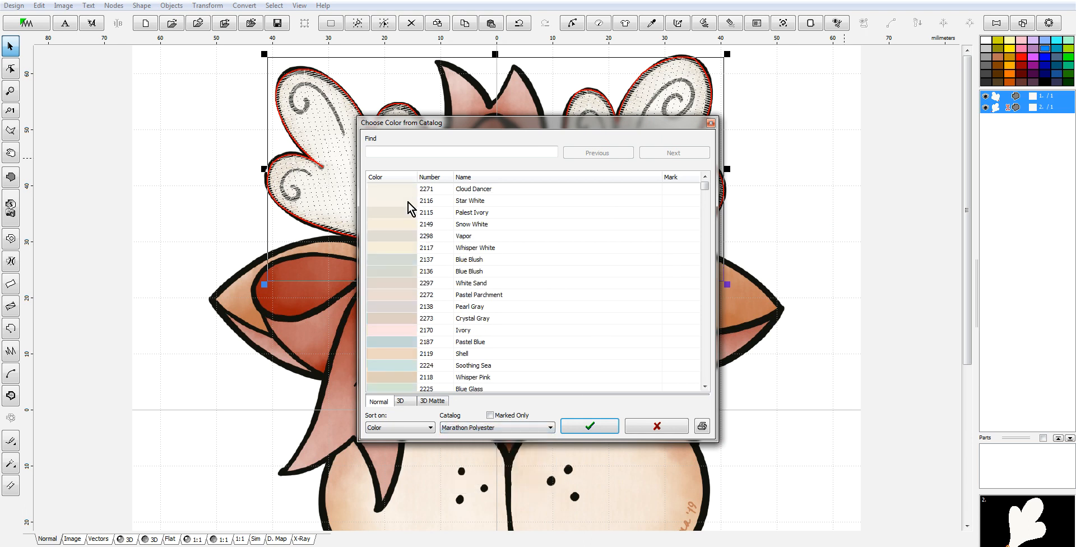
{"action": "left_click", "coordinate": [407, 188]}
{"action": "left_click", "coordinate": [610, 428]}
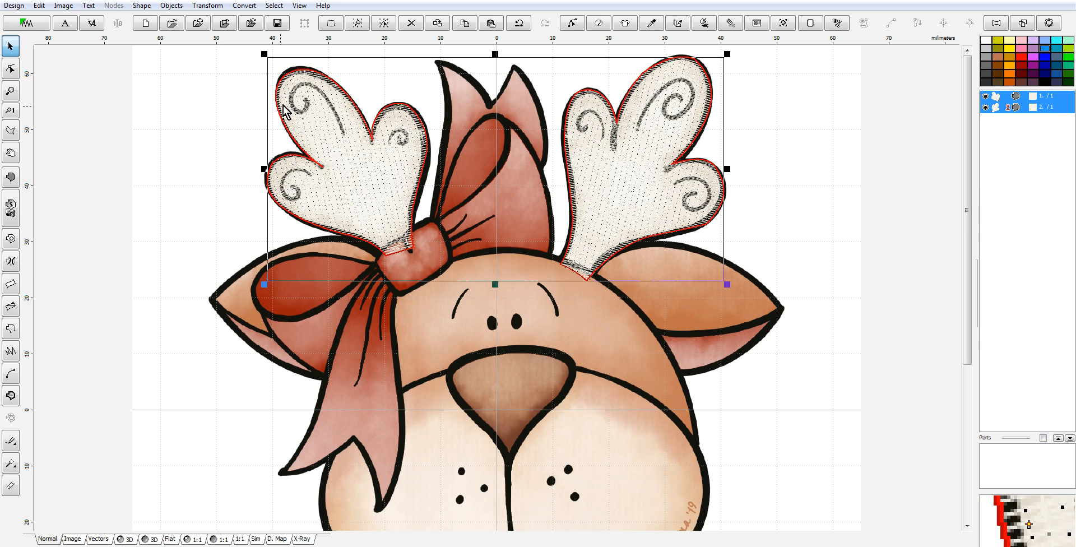
Step: Trace the pink inner part of the left ear as a new fill object, extending its inner corner under the ribbon
{"action": "left_click", "coordinate": [10, 178]}
{"action": "left_click", "coordinate": [321, 376]}
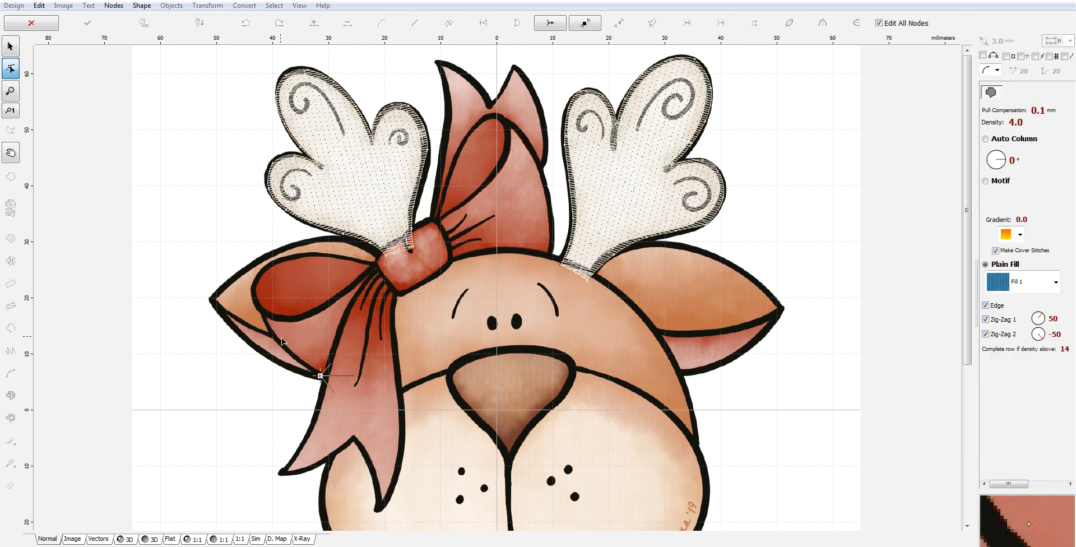
{"action": "left_click", "coordinate": [275, 331]}
{"action": "left_click", "coordinate": [212, 301]}
{"action": "left_click", "coordinate": [262, 357]}
{"action": "left_click", "coordinate": [232, 327]}
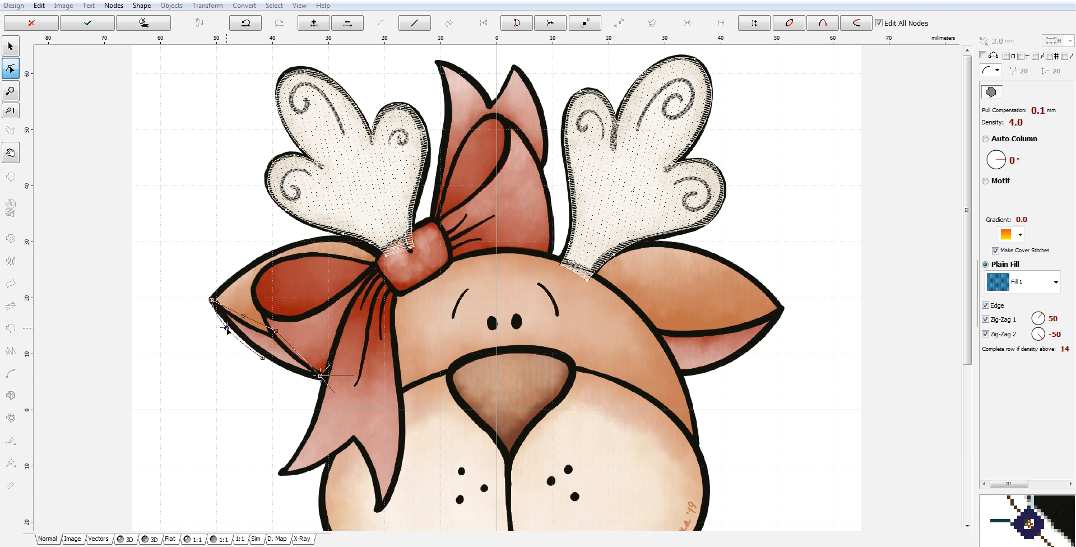
{"action": "left_click", "coordinate": [306, 374]}
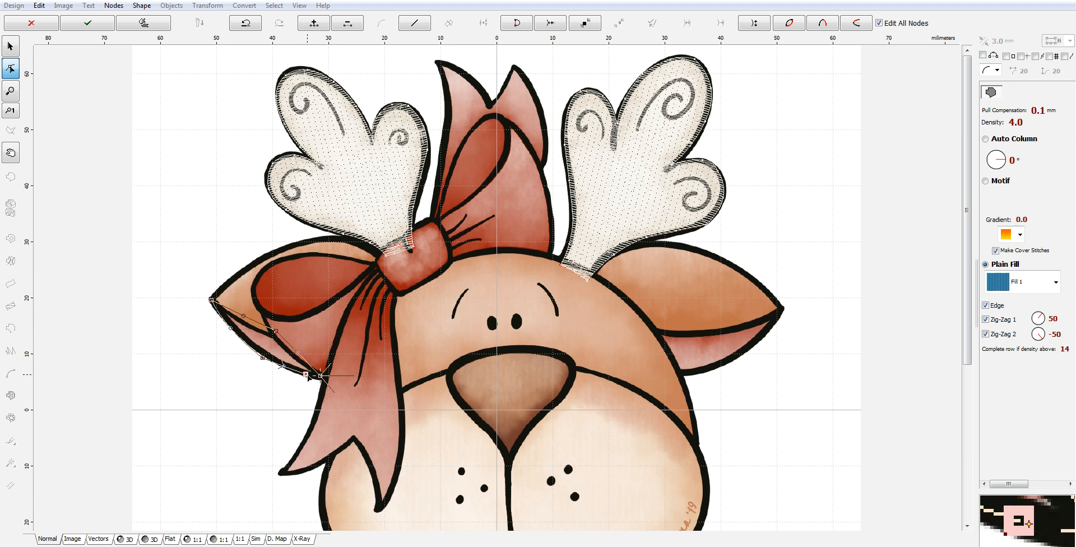
{"action": "left_click", "coordinate": [328, 382]}
{"action": "left_click", "coordinate": [328, 382]}
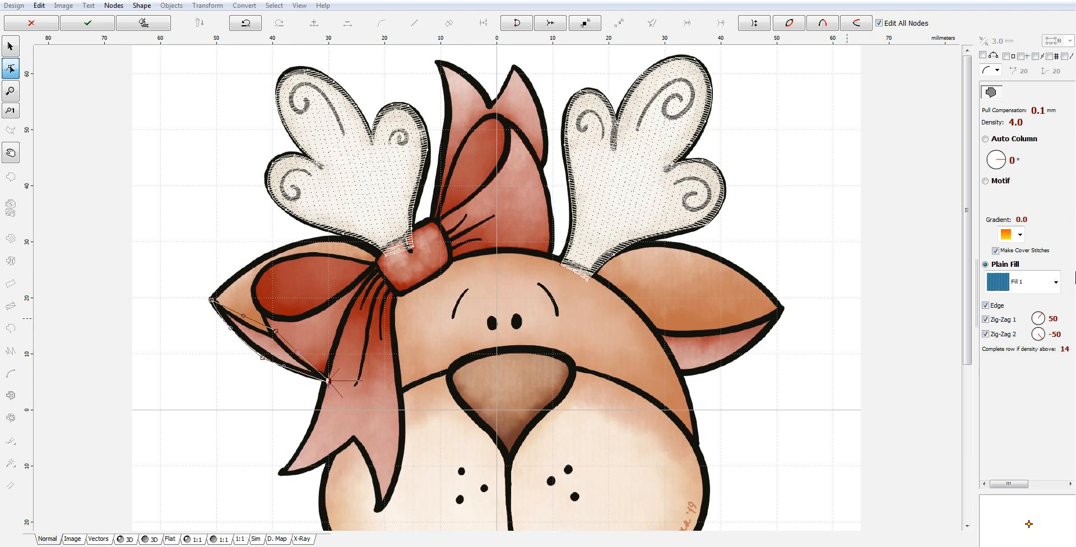
Step: Turn off Zig-Zag 2 for the left inner ear, set the Zig-Zag 1 stitch length to 2.0 mm, and generate its stitches
{"action": "left_click", "coordinate": [1014, 333]}
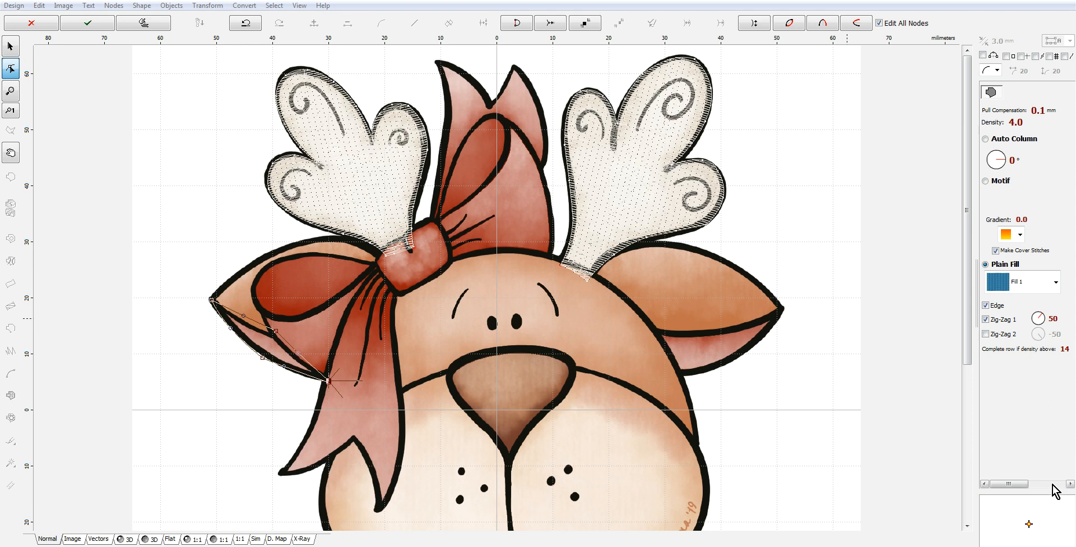
{"action": "left_click", "coordinate": [1052, 484]}
{"action": "left_click", "coordinate": [998, 318]}
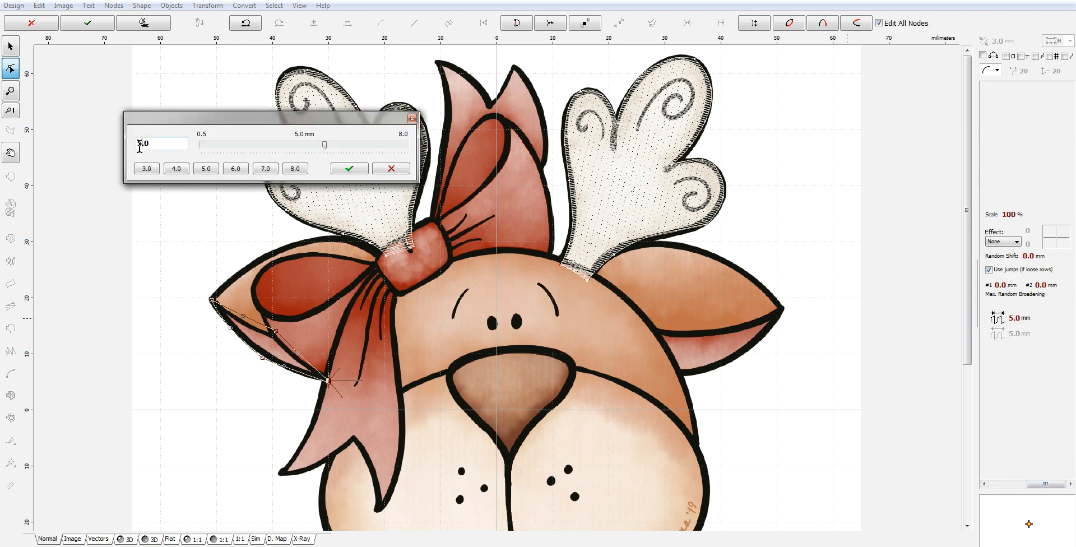
{"action": "type", "text": "2"}
{"action": "left_click", "coordinate": [349, 168]}
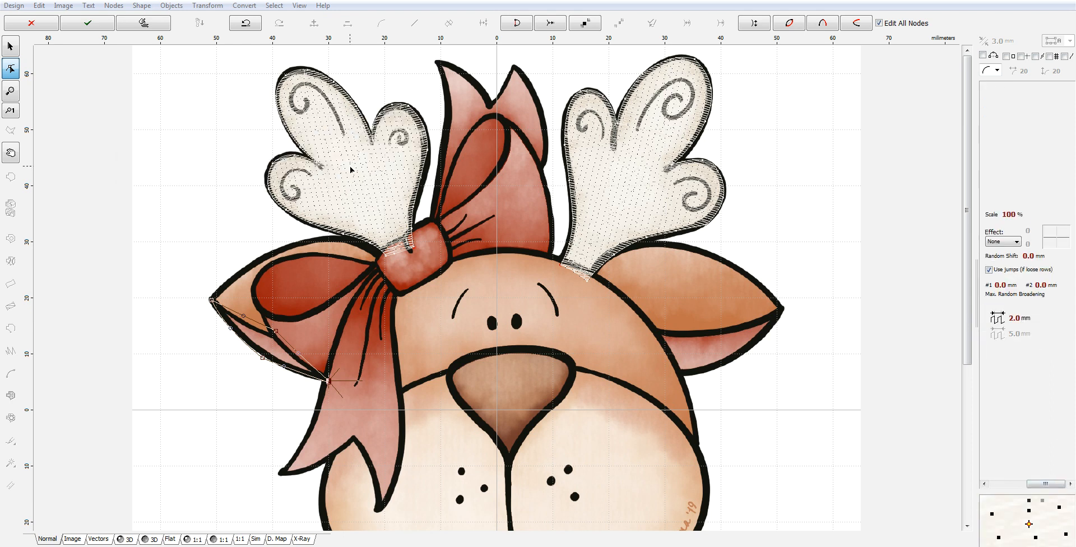
{"action": "right_click", "coordinate": [282, 356]}
{"action": "left_click", "coordinate": [319, 373]}
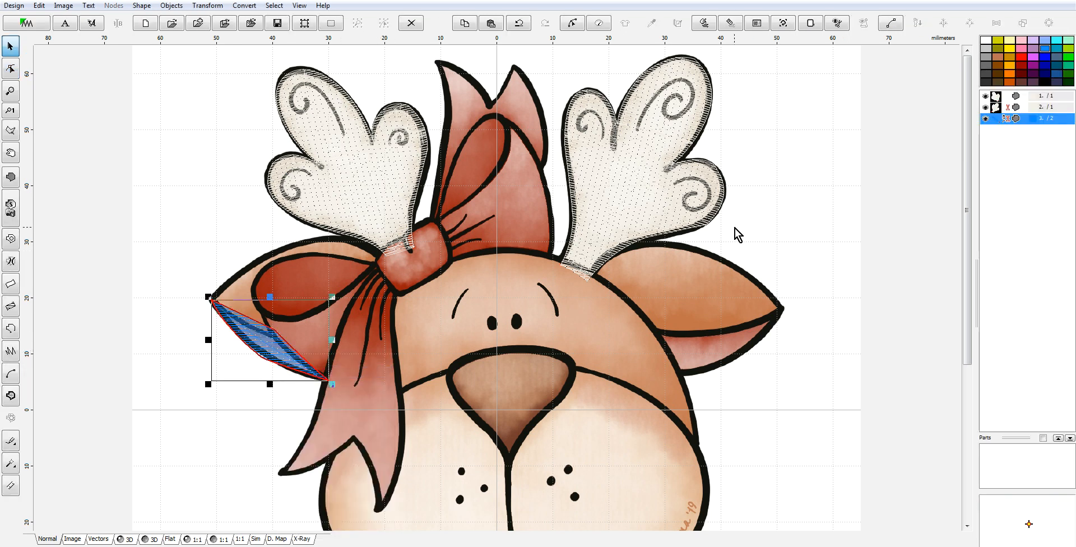
Step: Draw a straight Single Stitch outline from the left inner ear's lower corner to the right ear's inner corner and generate its stitches
{"action": "left_click", "coordinate": [11, 328]}
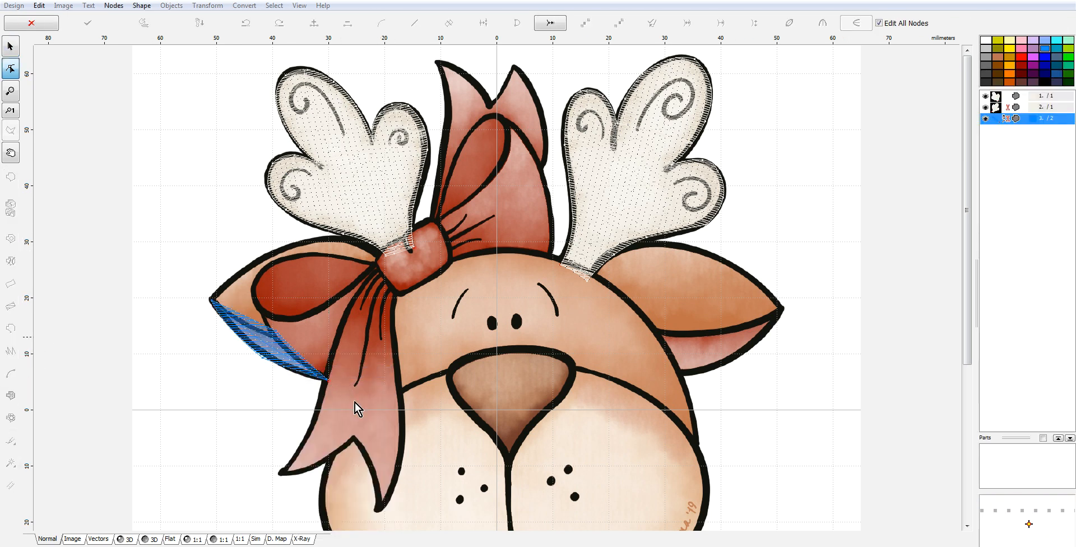
{"action": "left_click", "coordinate": [329, 379]}
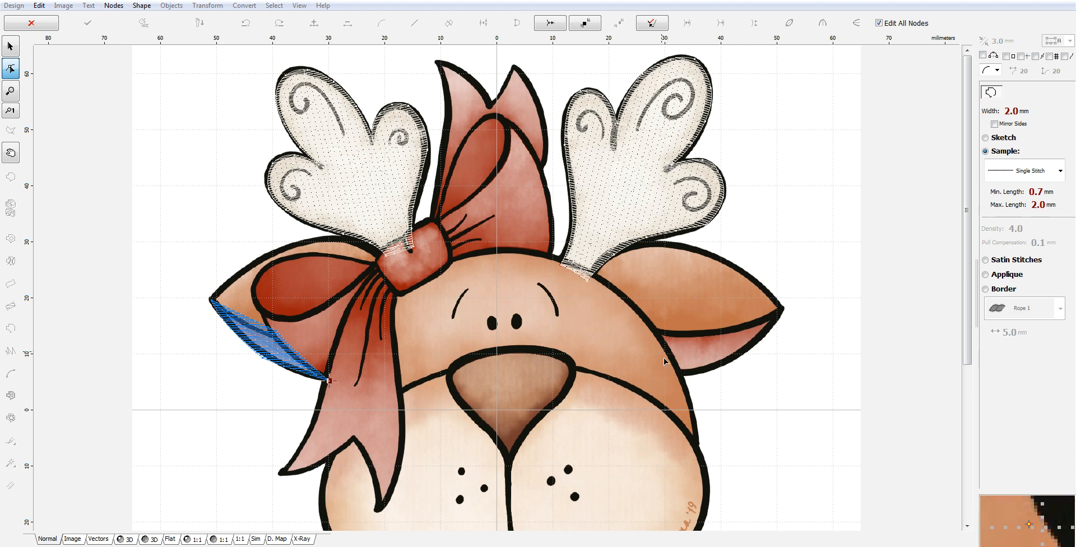
{"action": "left_click", "coordinate": [650, 336]}
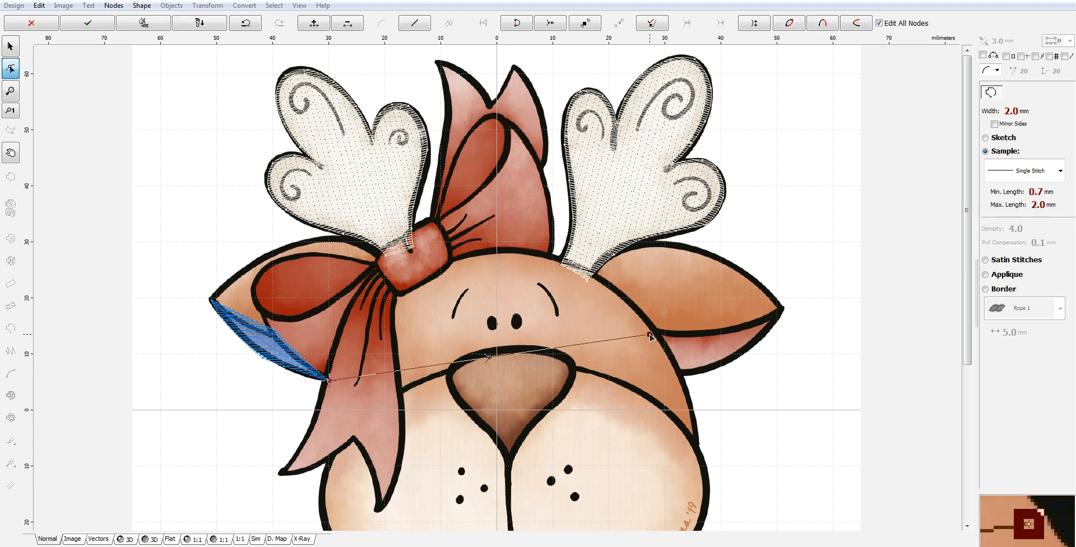
{"action": "right_click", "coordinate": [650, 336]}
{"action": "left_click", "coordinate": [695, 354]}
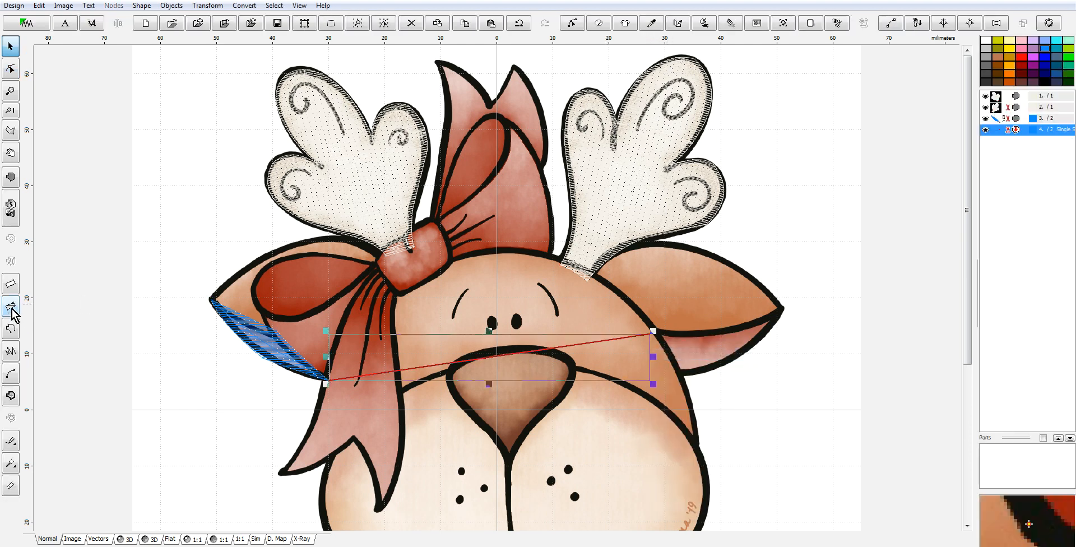
Step: Trace the pink inner part of the right ear as a new fill object, starting from the end of the connecting line
{"action": "left_click", "coordinate": [11, 177]}
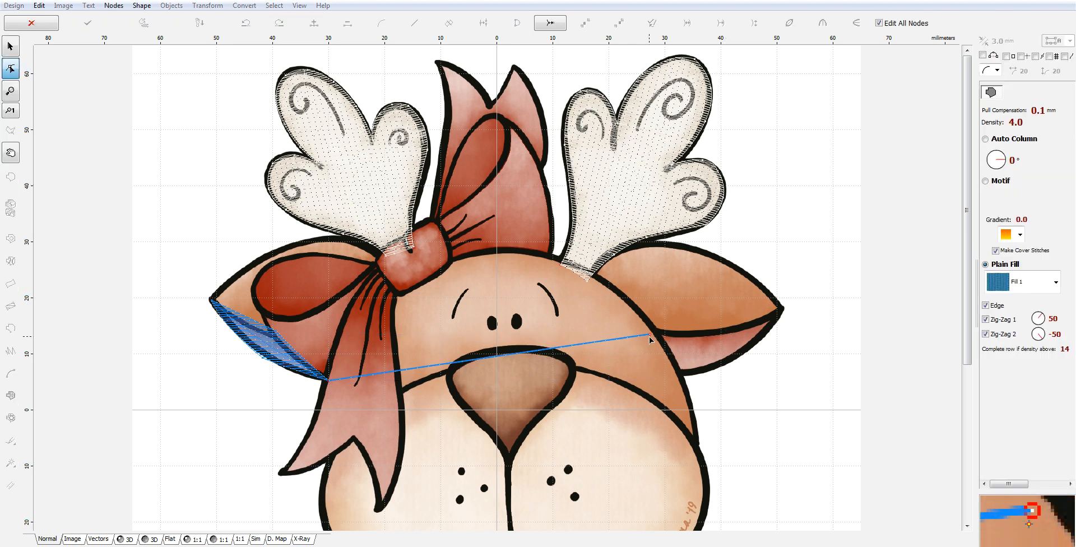
{"action": "left_click", "coordinate": [651, 335]}
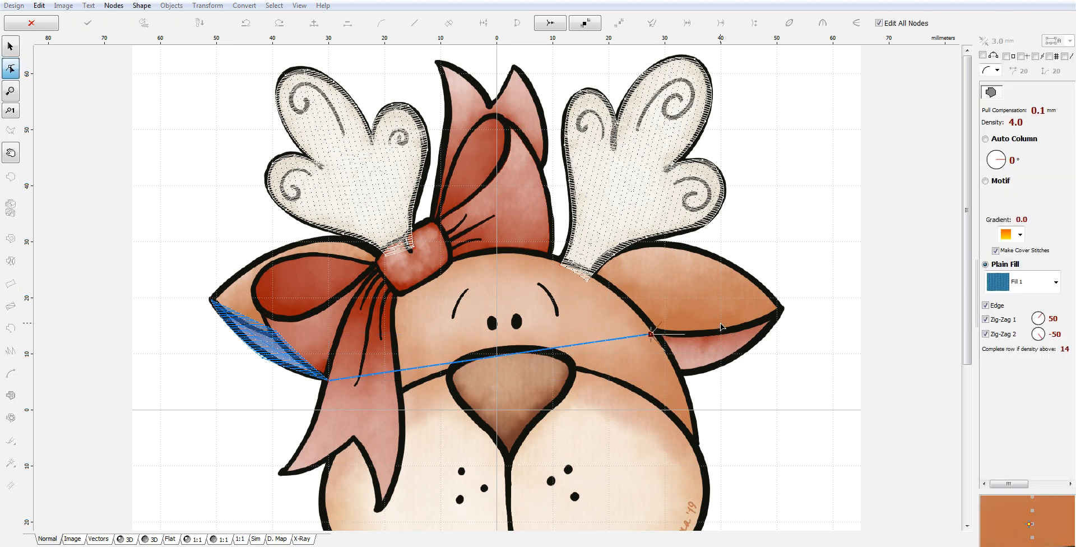
{"action": "left_click", "coordinate": [713, 334]}
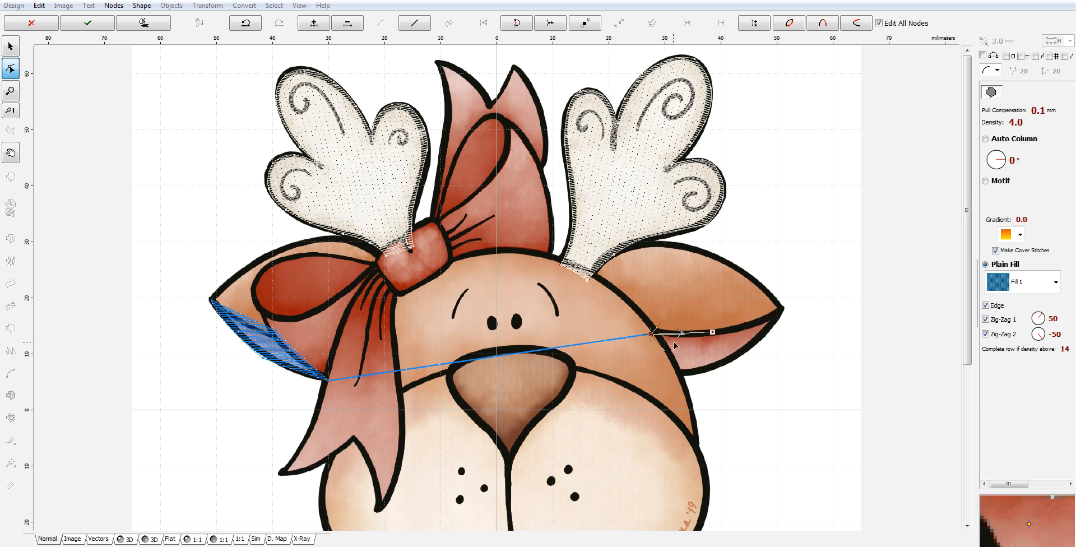
{"action": "left_click_drag", "start_coordinate": [694, 334], "coordinate": [716, 330]}
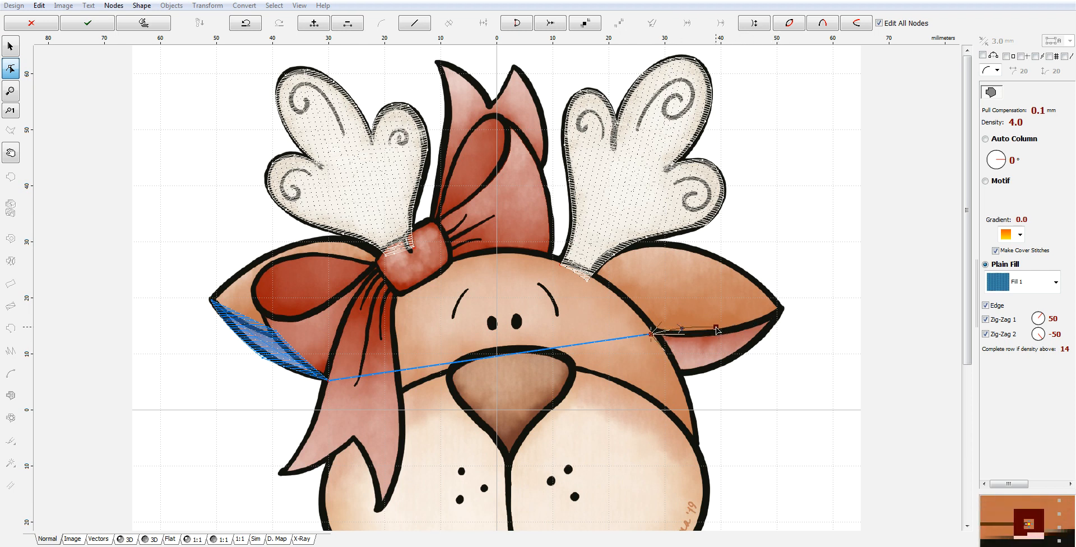
{"action": "left_click", "coordinate": [780, 311]}
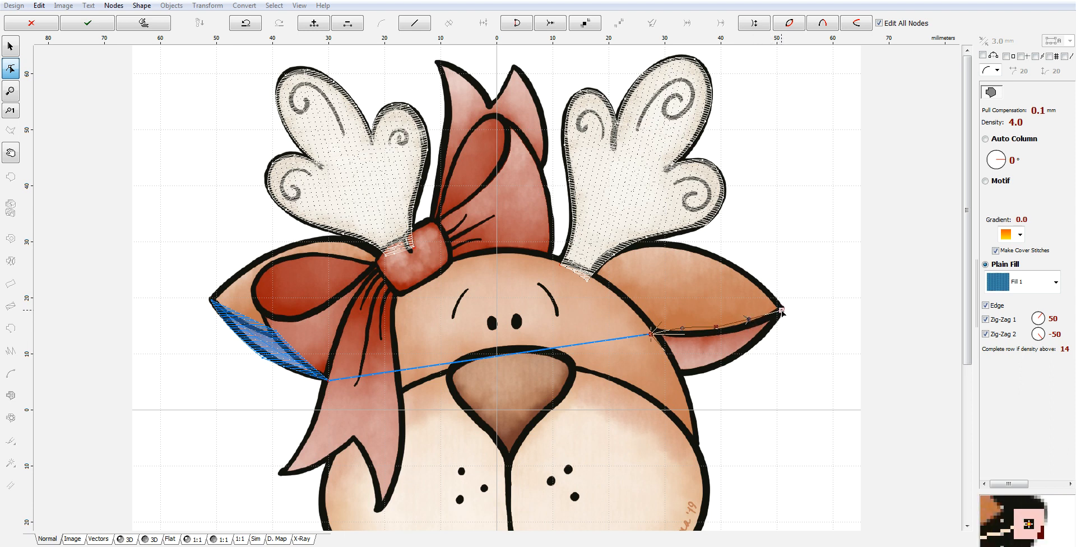
{"action": "left_click", "coordinate": [717, 367]}
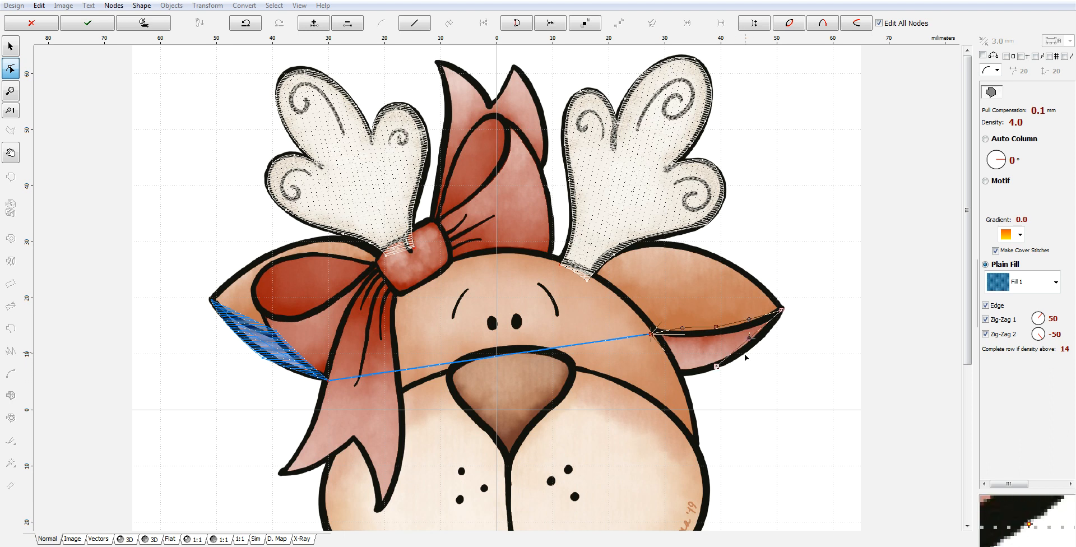
{"action": "left_click", "coordinate": [756, 340]}
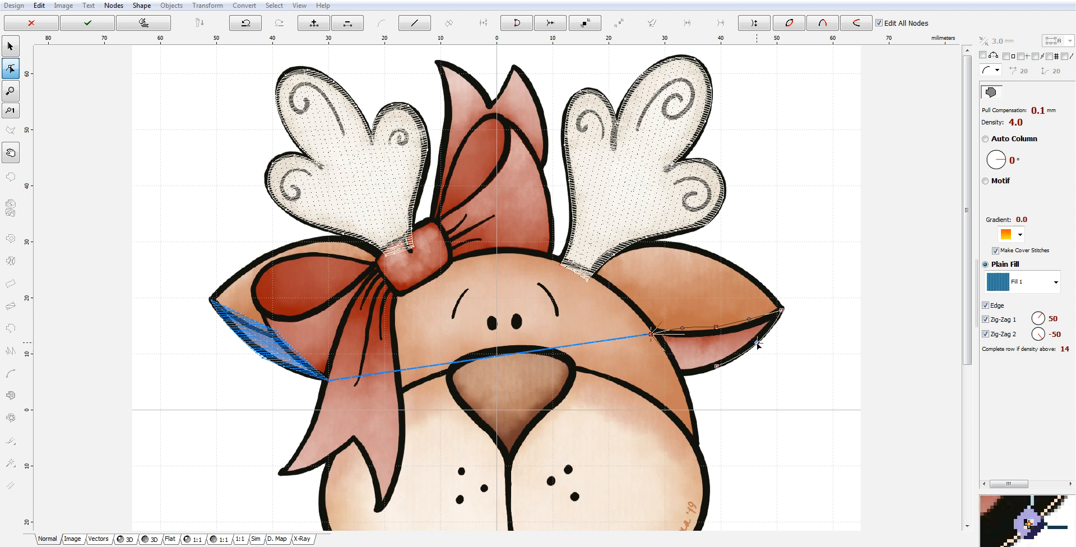
{"action": "left_click", "coordinate": [672, 375]}
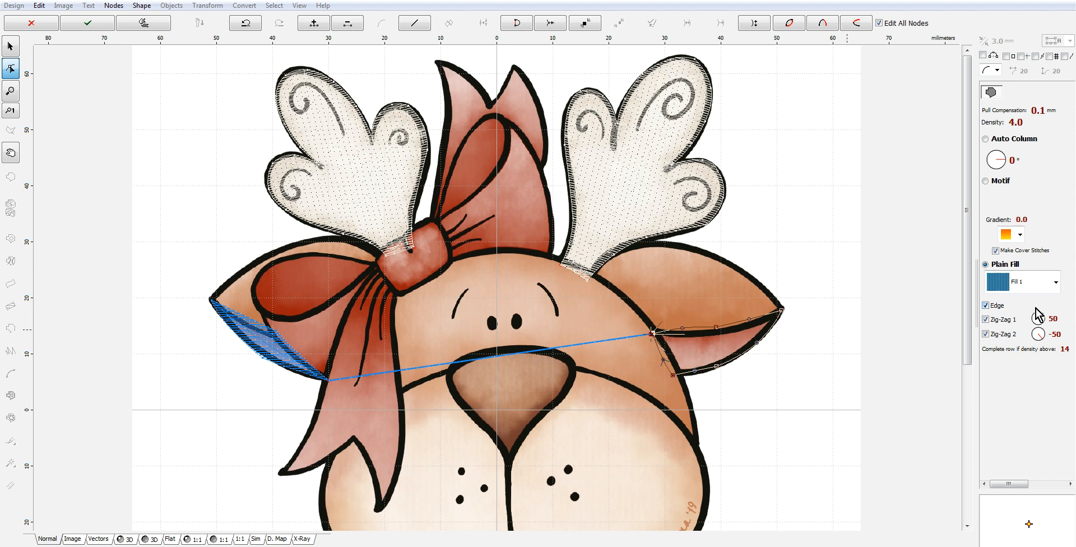
Step: Generate the right inner ear's stitches with a 175° fill angle, Zig-Zag 2 off and a Zig-Zag 1 stitch length of 2.0 mm
{"action": "left_click", "coordinate": [988, 164]}
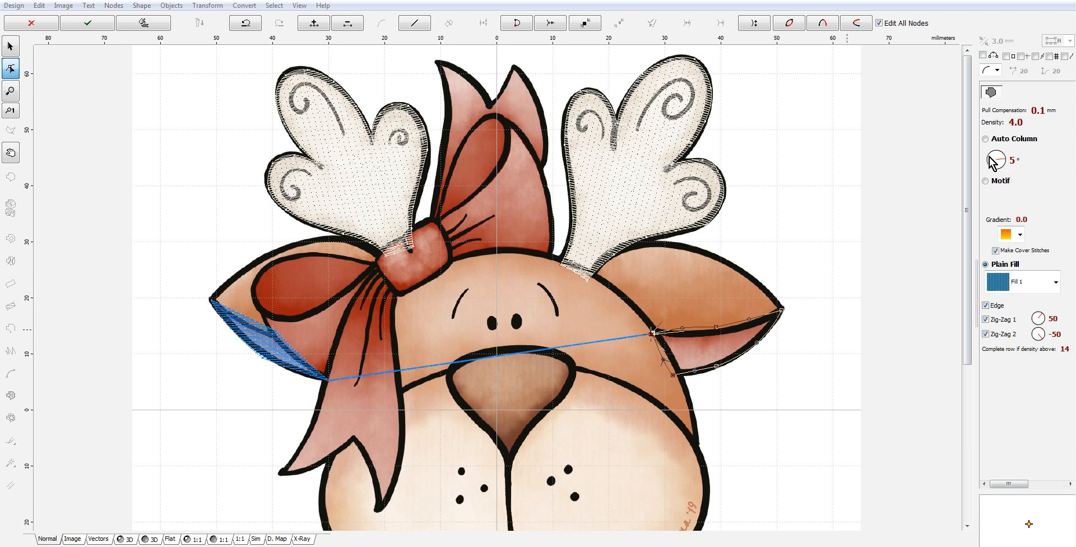
{"action": "left_click_drag", "start_coordinate": [988, 163], "coordinate": [988, 158]}
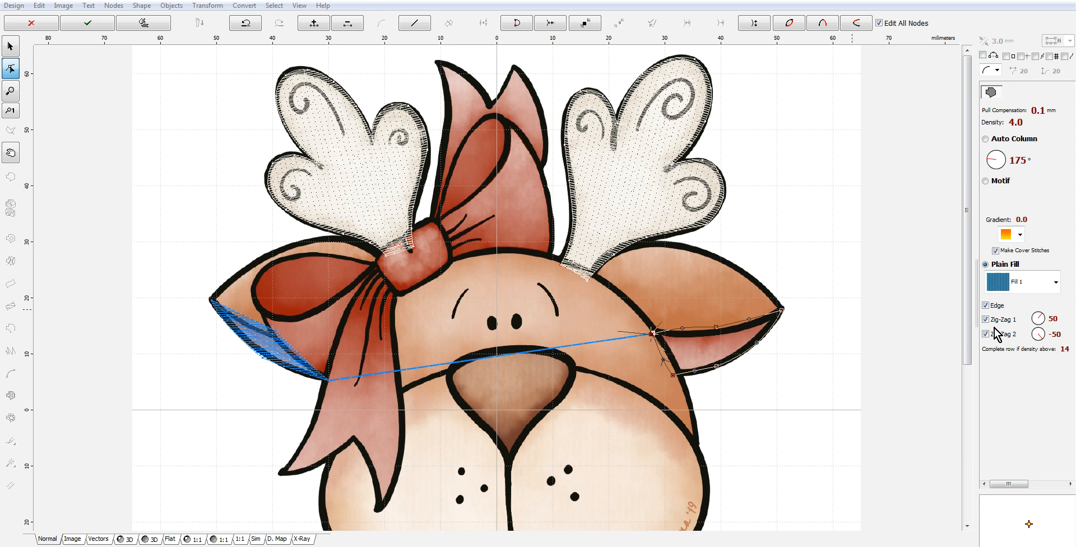
{"action": "left_click", "coordinate": [1053, 483]}
{"action": "left_click", "coordinate": [1000, 319]}
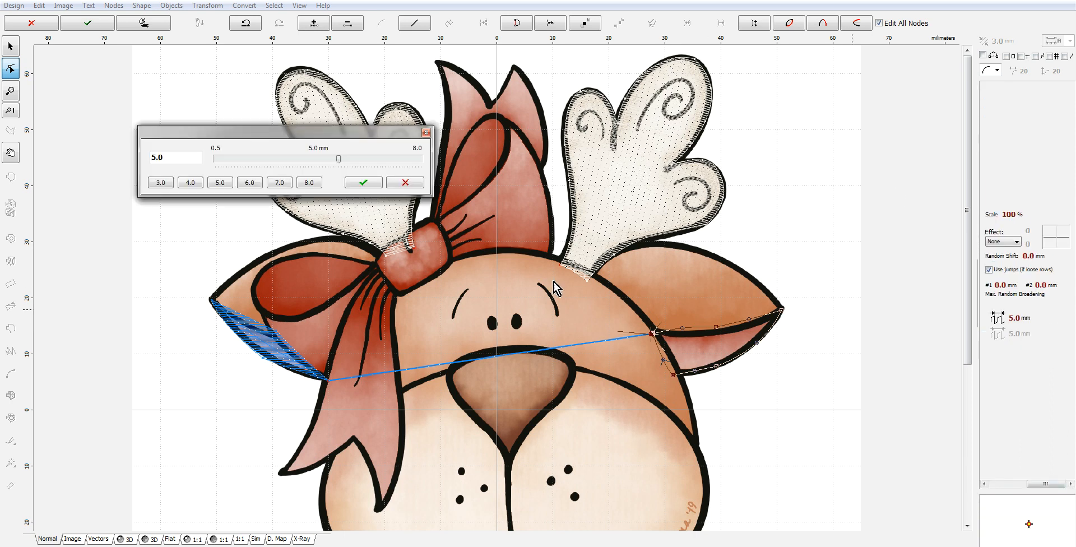
{"action": "left_click", "coordinate": [155, 158]}
{"action": "type", "text": "2"}
{"action": "left_click", "coordinate": [362, 183]}
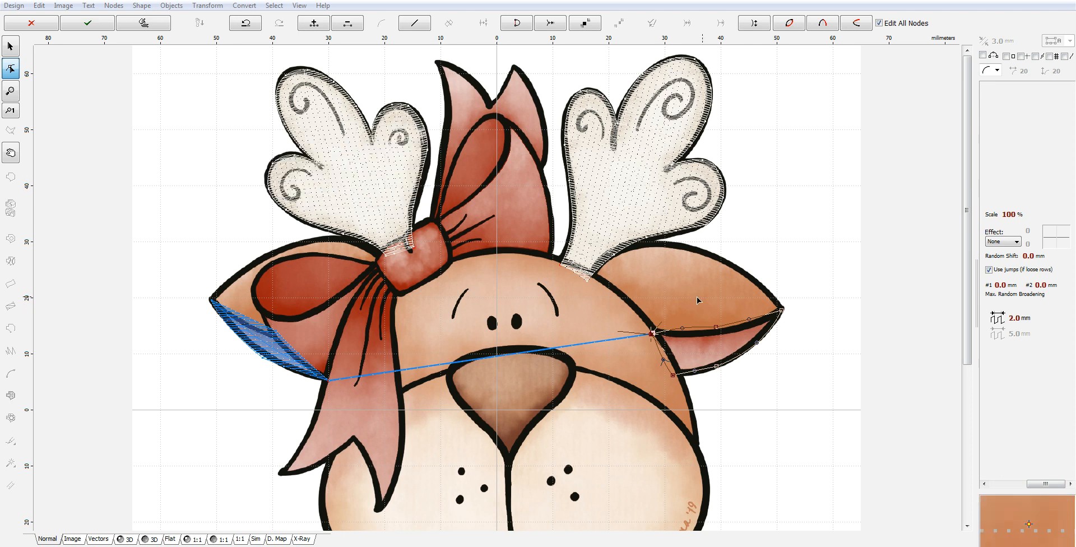
{"action": "right_click", "coordinate": [718, 354]}
{"action": "left_click", "coordinate": [754, 375]}
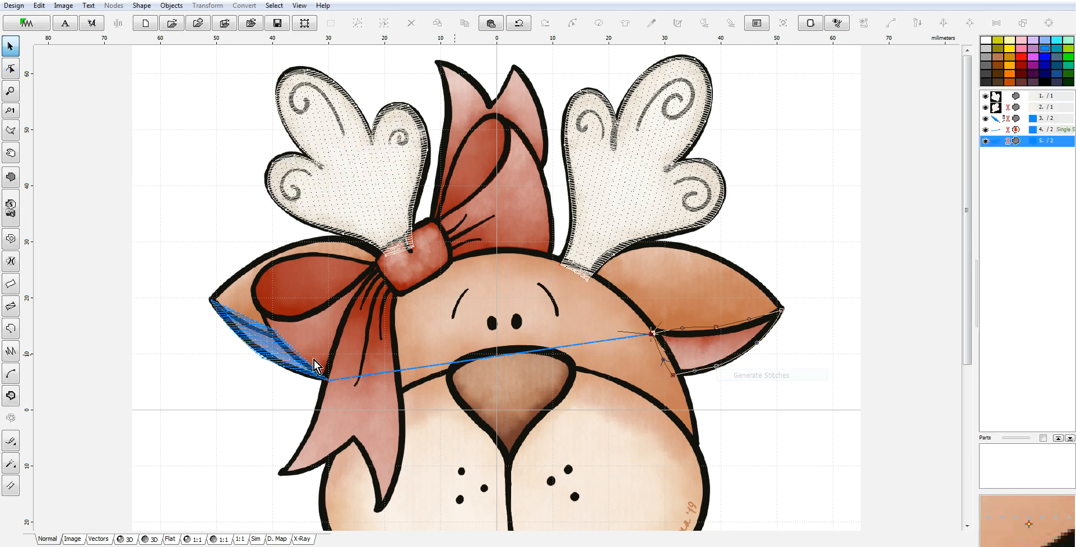
Step: Adjust the fill angle in the left inner ear's parameters and regenerate its stitches
{"action": "left_click", "coordinate": [282, 357]}
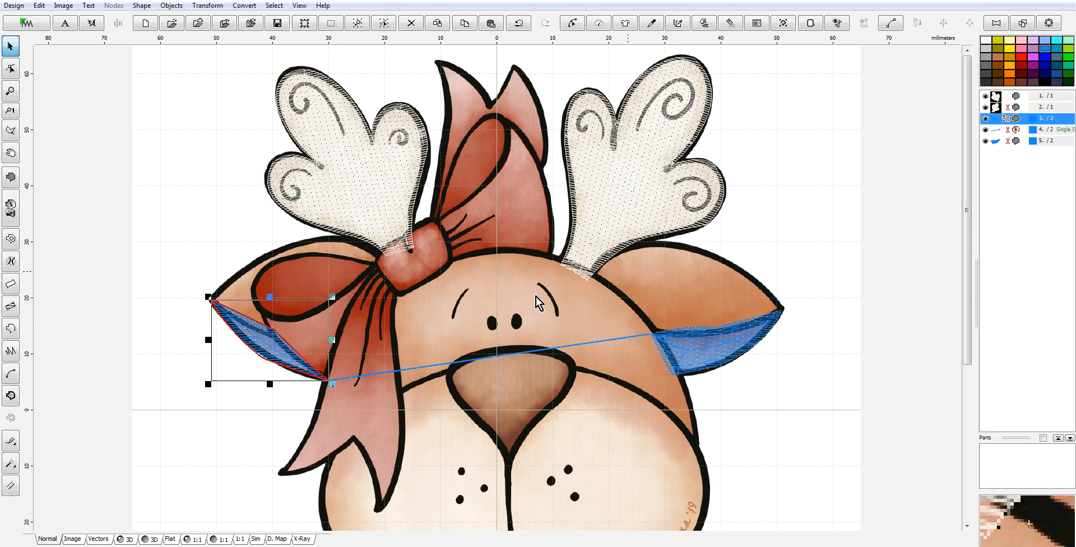
{"action": "right_click", "coordinate": [1001, 124]}
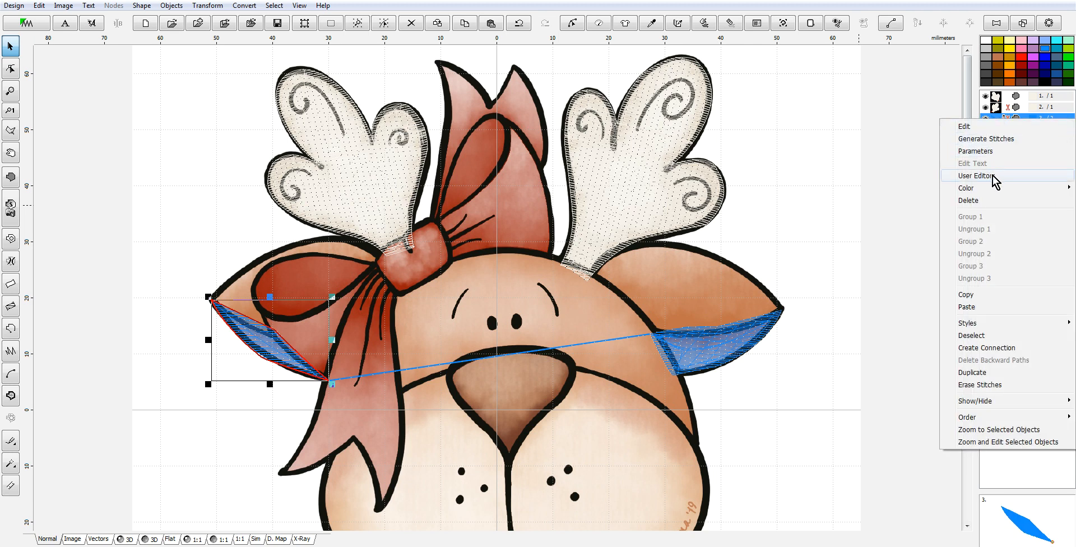
{"action": "left_click", "coordinate": [991, 152]}
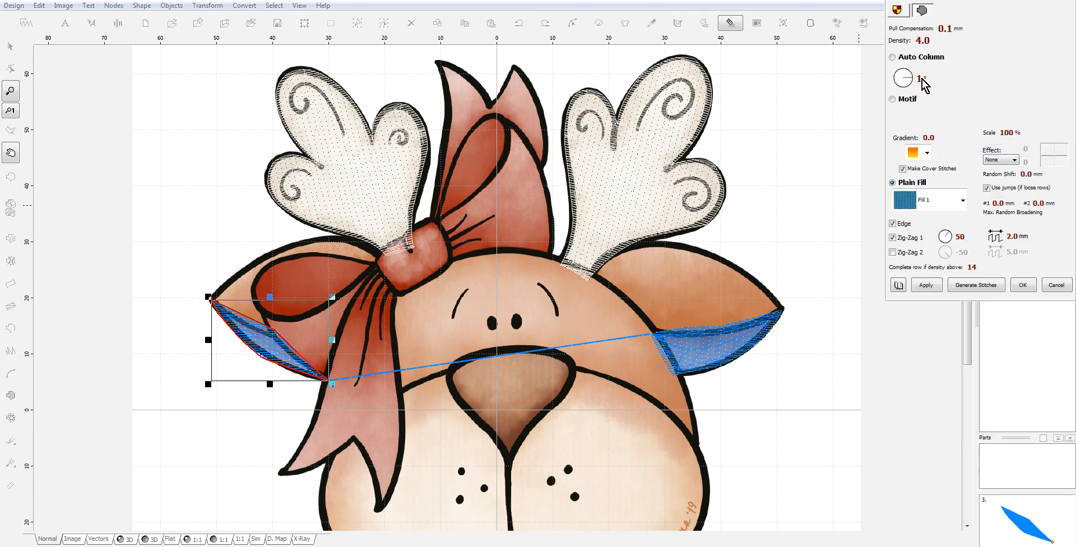
{"action": "scroll", "coordinate": [922, 83], "scroll_direction": "up", "scroll_amount": 1}
{"action": "left_click", "coordinate": [980, 287]}
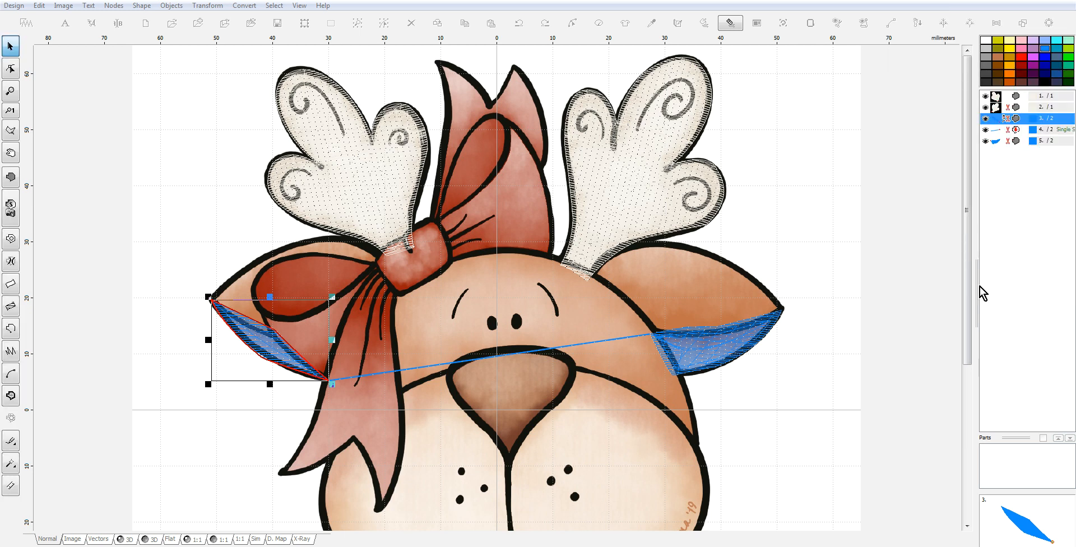
Step: Select both inner ears and their connecting line and color them with the pink picked from the right inner ear in the image
{"action": "left_click", "coordinate": [998, 141], "text": "shift"}
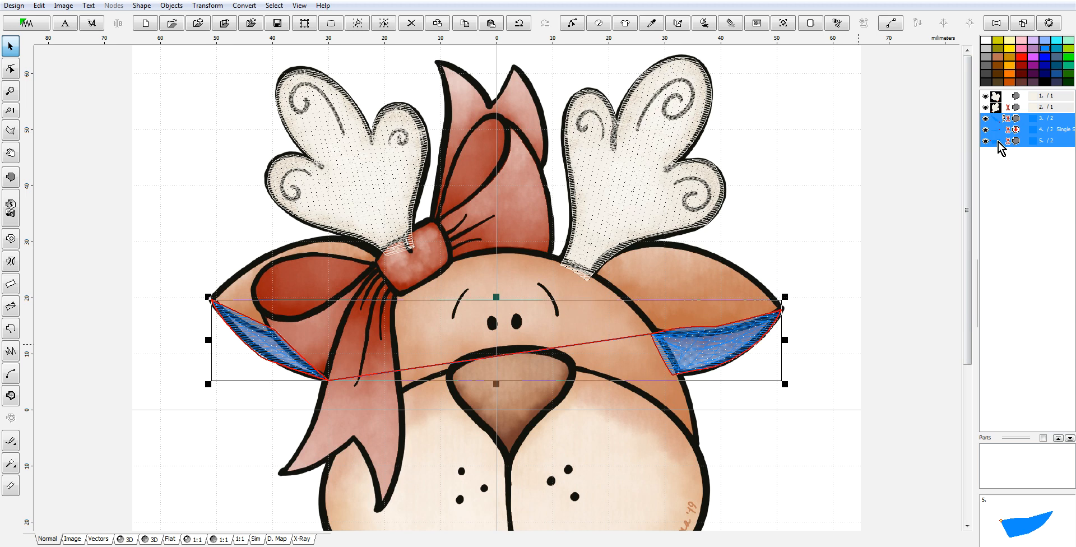
{"action": "right_click", "coordinate": [1001, 147]}
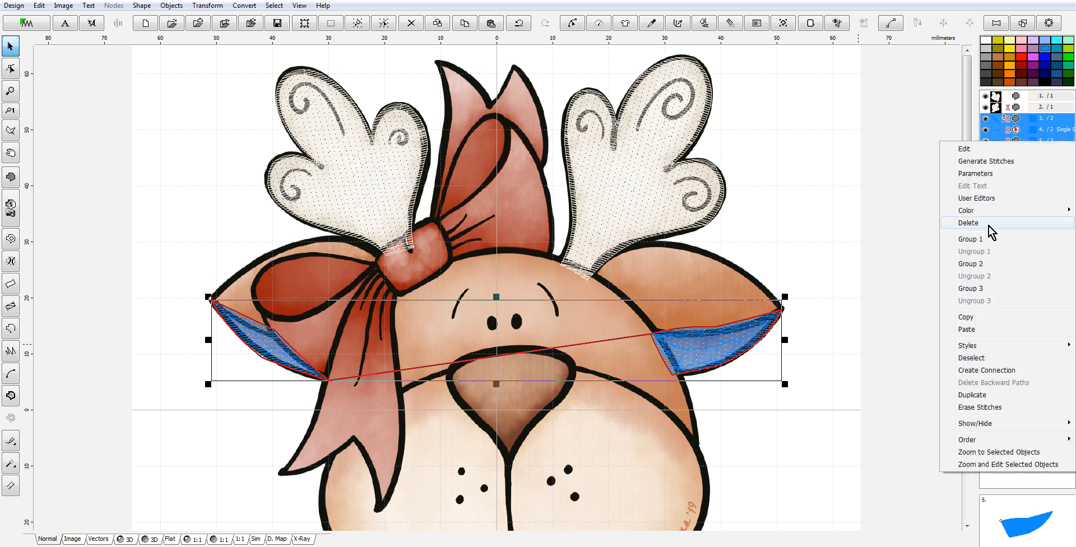
{"action": "mouse_move", "coordinate": [981, 212]}
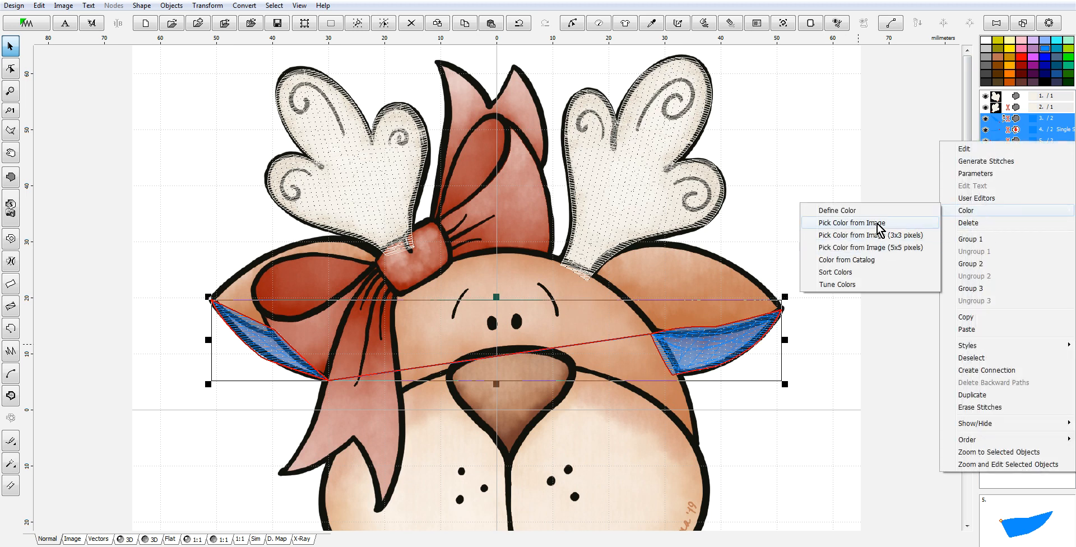
{"action": "left_click", "coordinate": [878, 223]}
{"action": "left_click", "coordinate": [733, 340]}
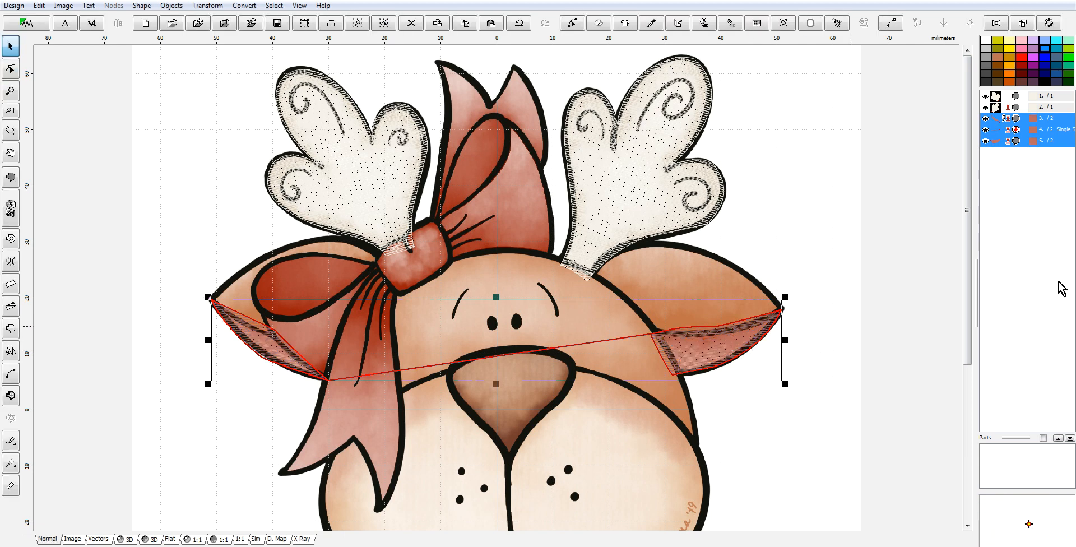
Step: Assign the inner ears and connecting line the thread color 2013 Strawberry Ice from the Marathon Polyester catalog, and check the result in 3D
{"action": "right_click", "coordinate": [994, 147]}
{"action": "mouse_move", "coordinate": [987, 213]}
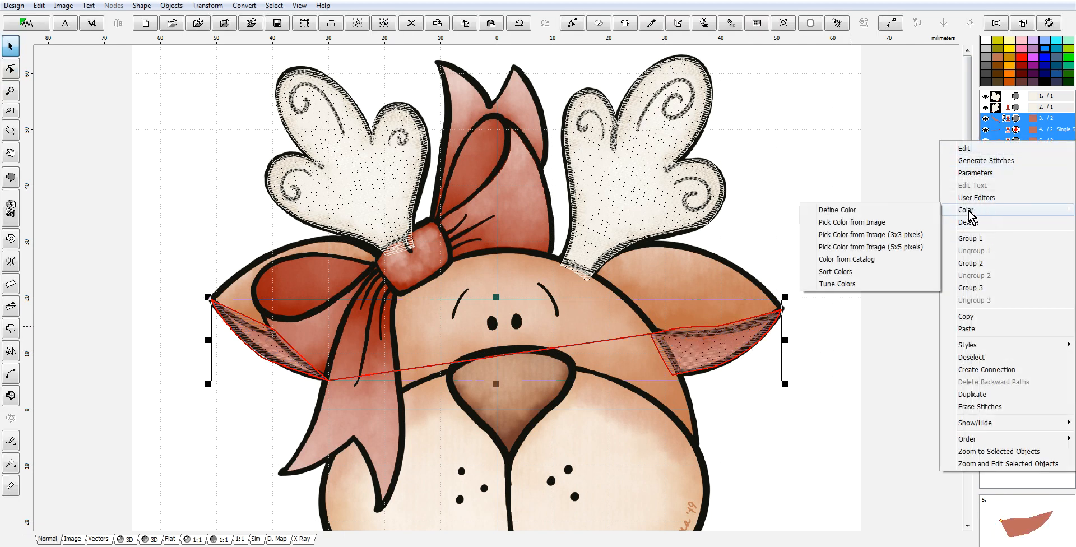
{"action": "left_click", "coordinate": [877, 260]}
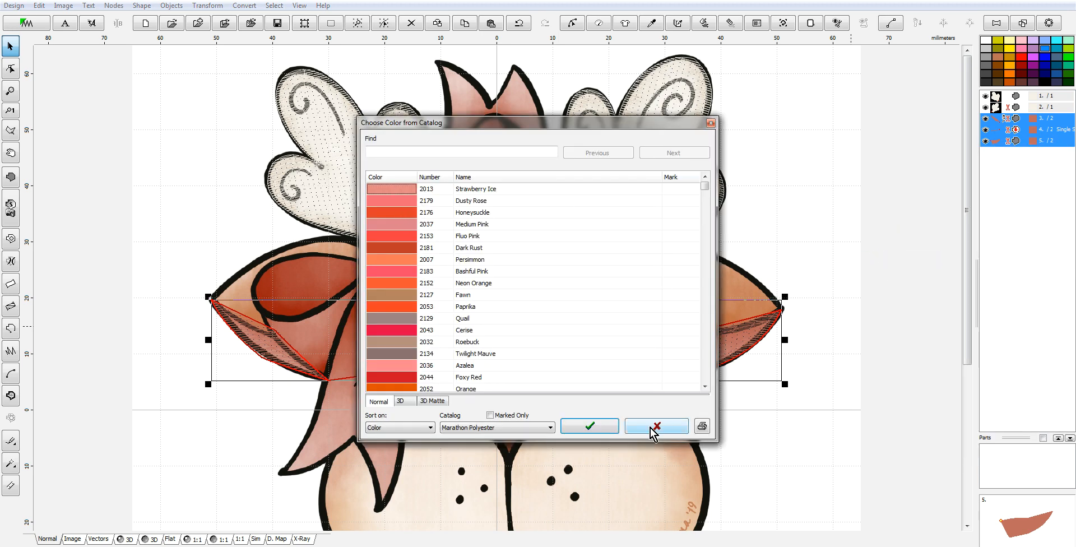
{"action": "left_click", "coordinate": [583, 427]}
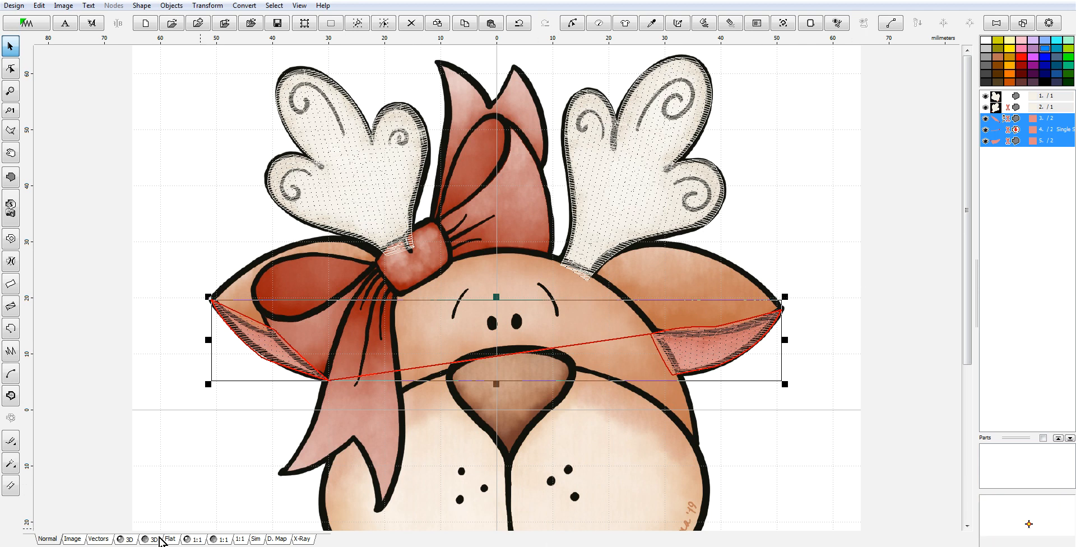
{"action": "left_click", "coordinate": [130, 541]}
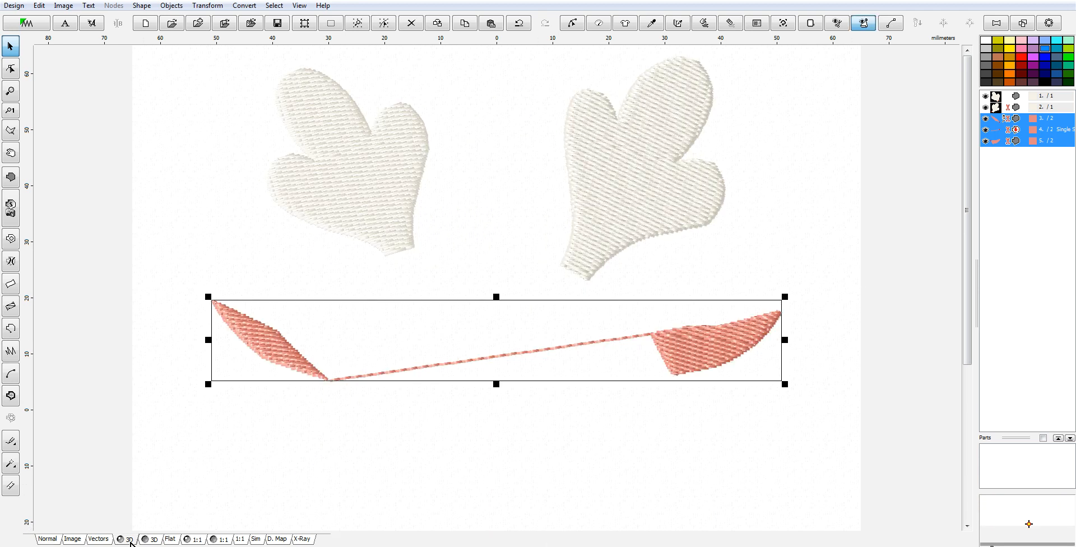
{"action": "left_click", "coordinate": [44, 539]}
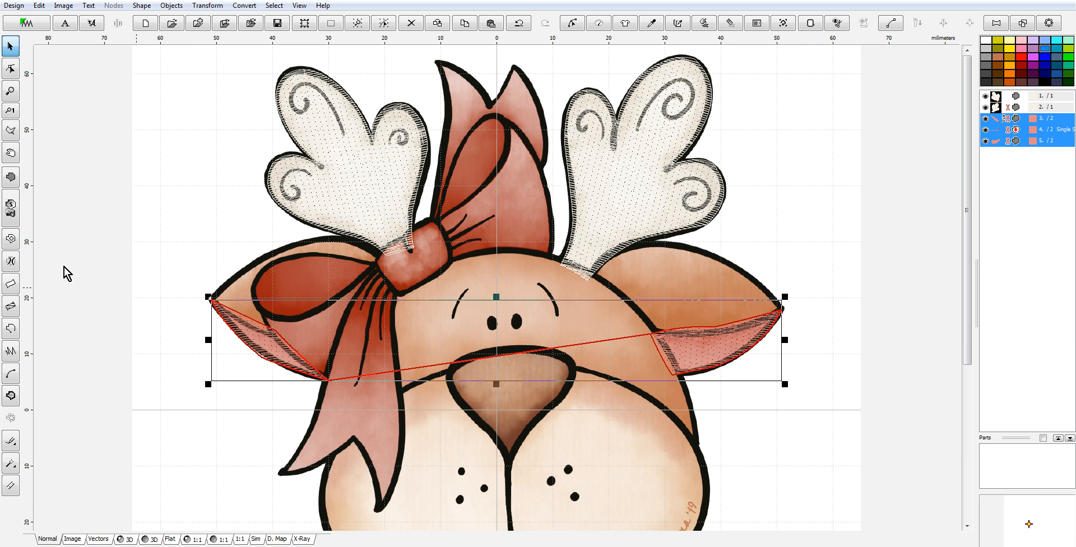
Step: Start a fill object at the bow knot and trace the left outer ear's curved upper edge to the ear tip
{"action": "left_click", "coordinate": [11, 178]}
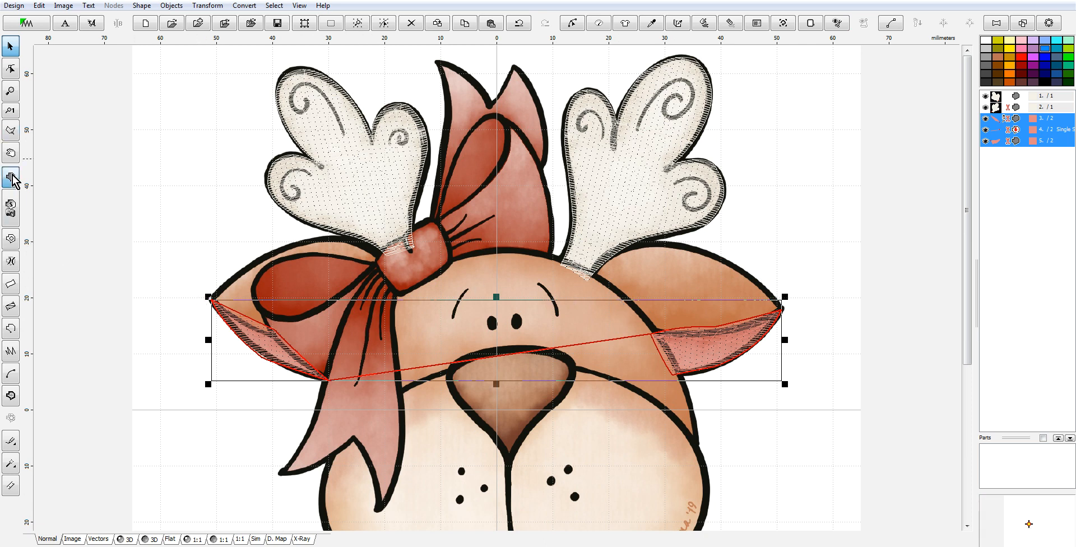
{"action": "left_click", "coordinate": [395, 261]}
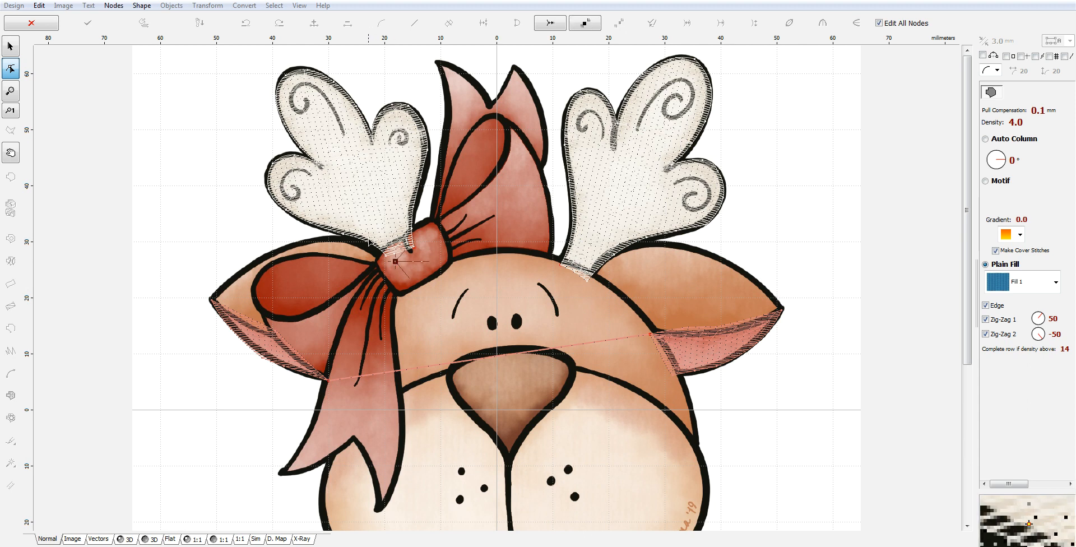
{"action": "left_click", "coordinate": [396, 261]}
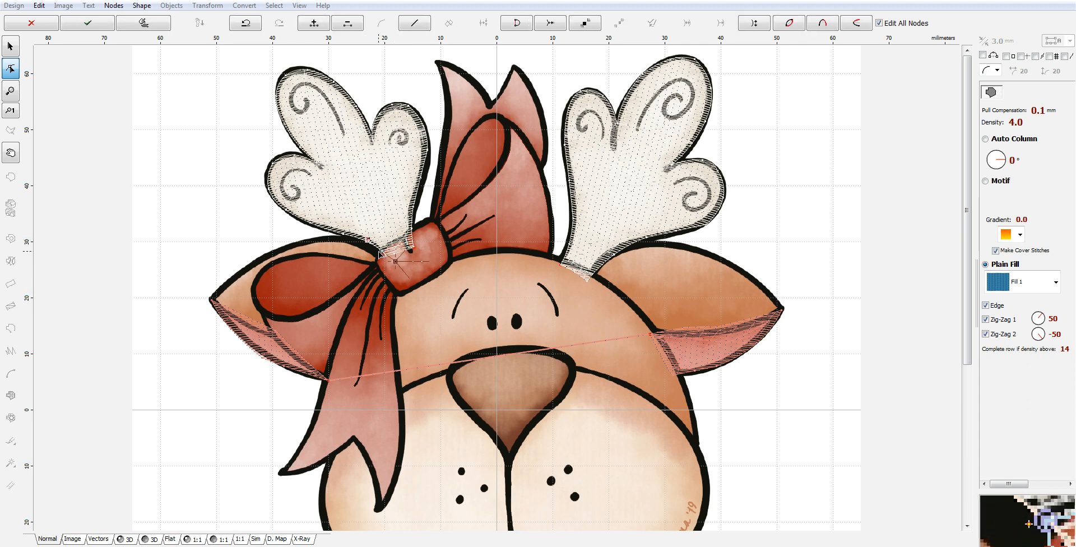
{"action": "left_click", "coordinate": [282, 249]}
{"action": "left_click_drag", "start_coordinate": [324, 246], "coordinate": [331, 238]}
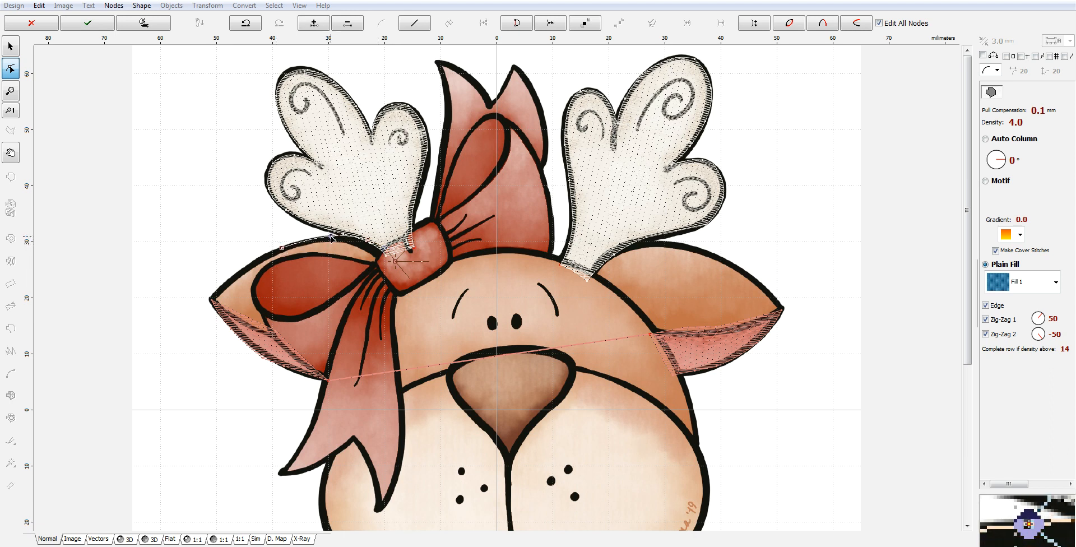
{"action": "left_click", "coordinate": [211, 301]}
{"action": "left_click_drag", "start_coordinate": [247, 273], "coordinate": [240, 272]}
Step: Continue the left outer ear's outline along the inner ear and around the bow loop back to the knot
{"action": "left_click", "coordinate": [275, 338]}
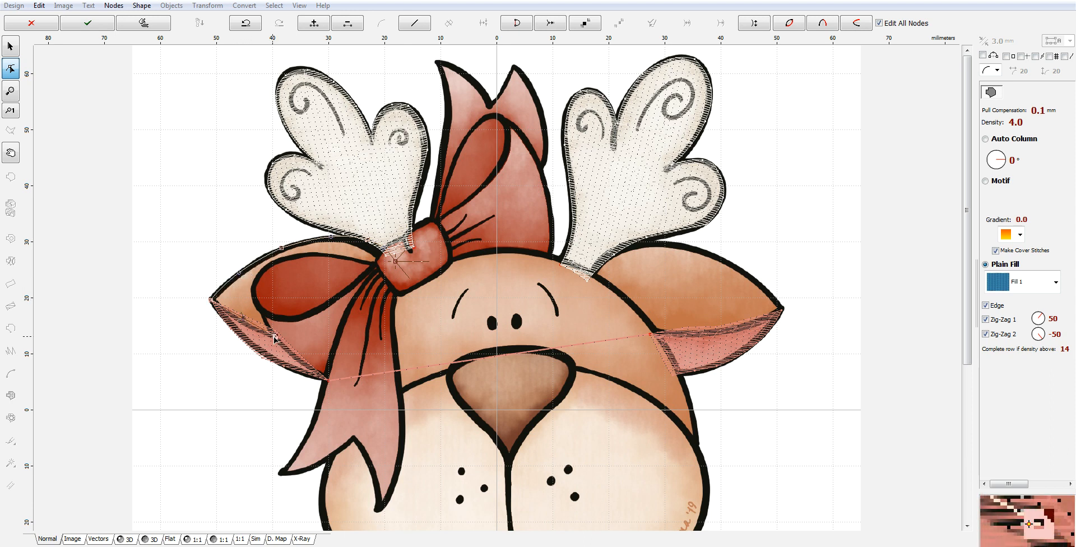
{"action": "left_click_drag", "start_coordinate": [244, 320], "coordinate": [249, 327]}
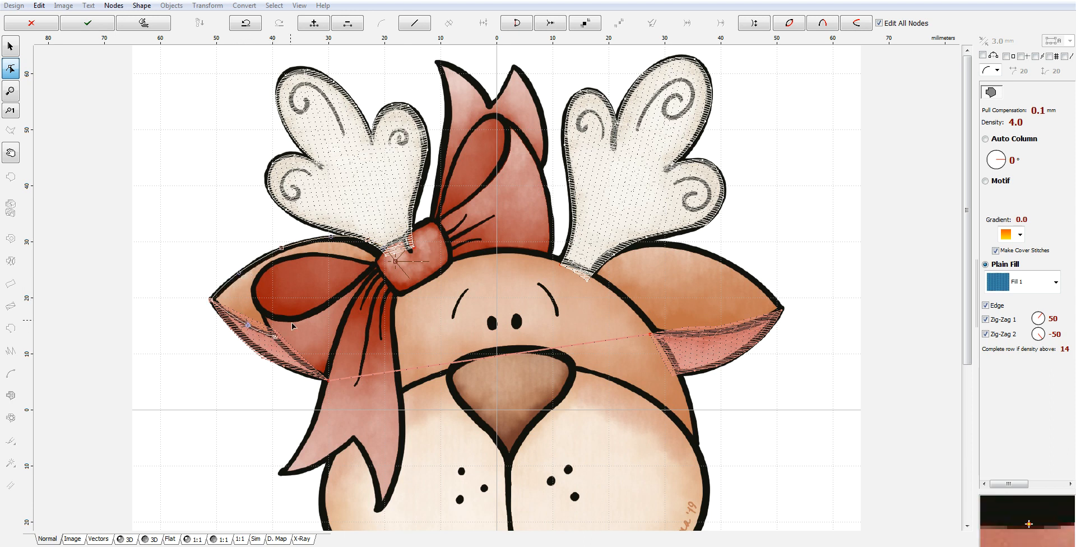
{"action": "left_click", "coordinate": [267, 275]}
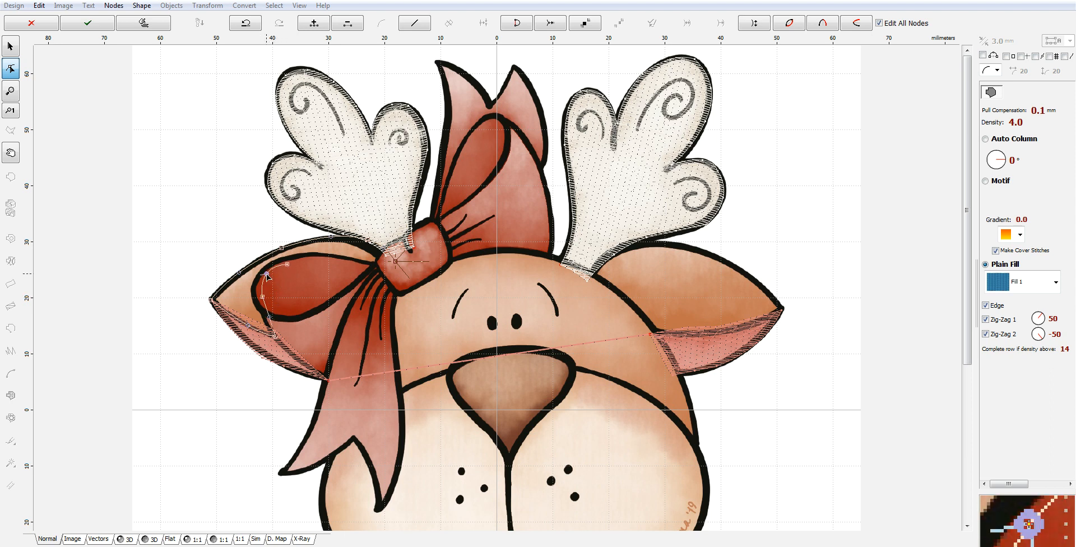
{"action": "left_click", "coordinate": [370, 267]}
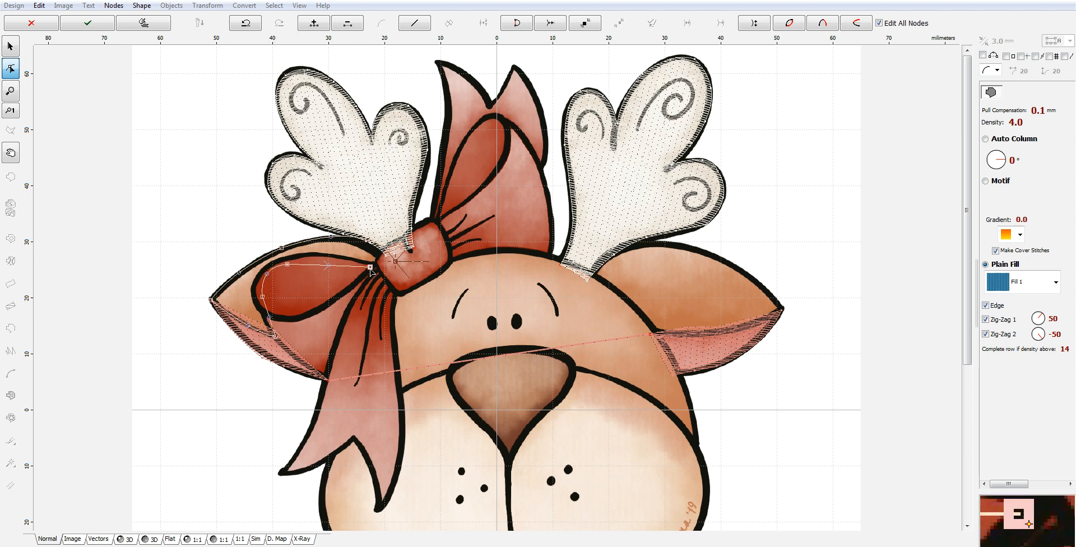
{"action": "left_click", "coordinate": [393, 266]}
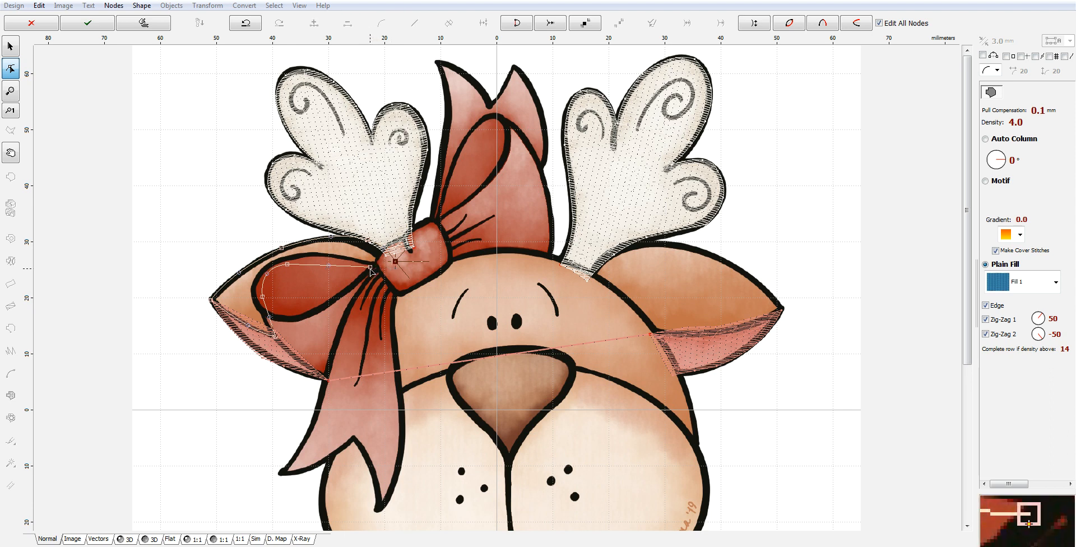
{"action": "left_click", "coordinate": [370, 268]}
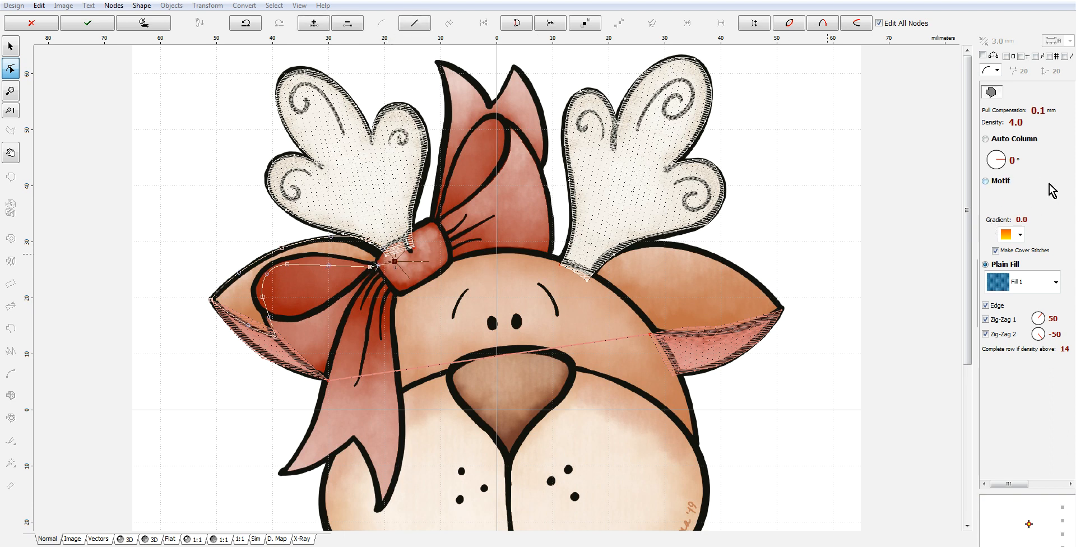
Step: Set the left outer ear's fill stitch length to 2.0 mm and generate its stitches
{"action": "left_click", "coordinate": [1032, 484]}
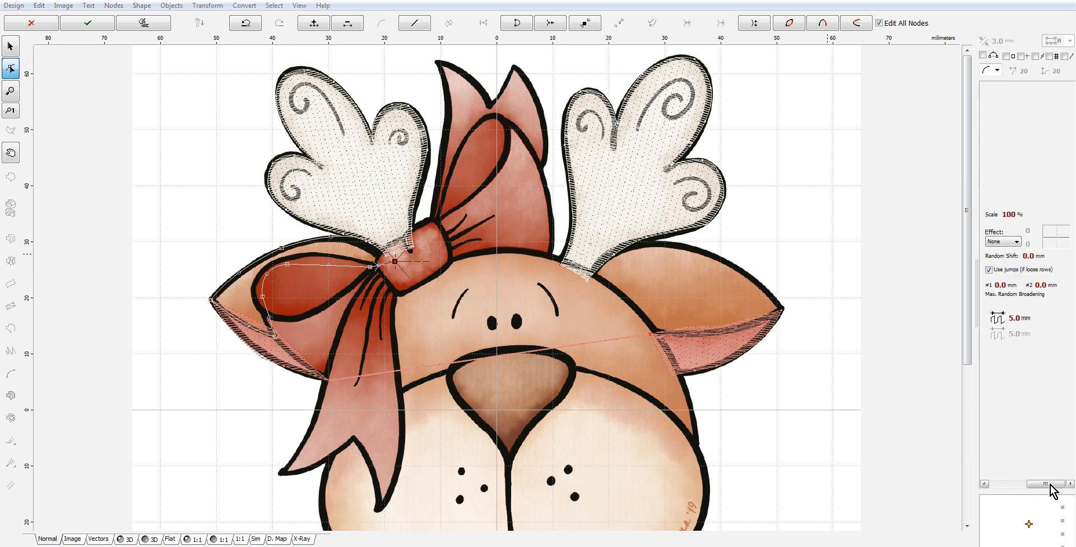
{"action": "left_click", "coordinate": [1014, 318]}
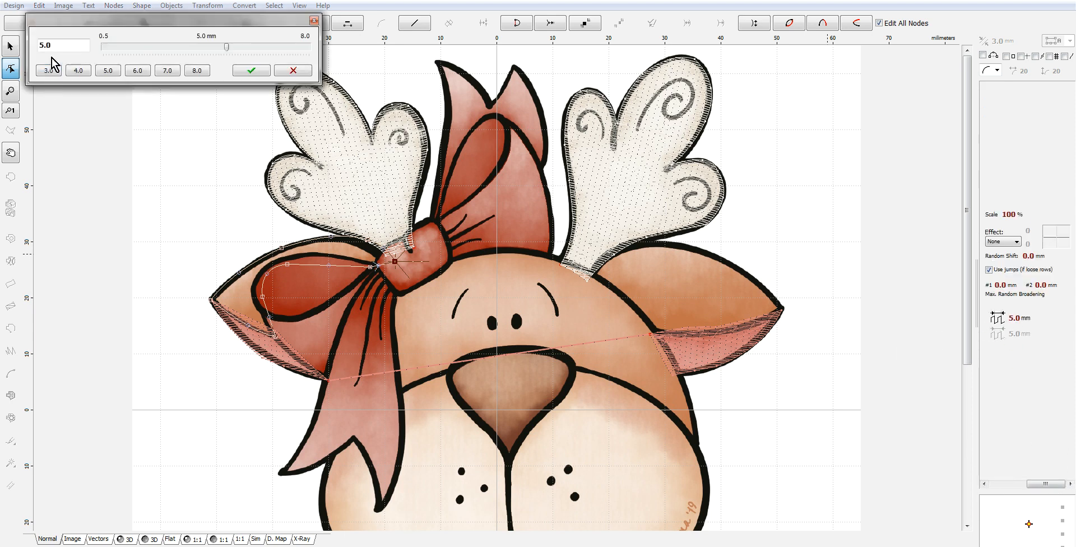
{"action": "type", "text": "2"}
{"action": "left_click", "coordinate": [251, 70]}
{"action": "right_click", "coordinate": [348, 254]}
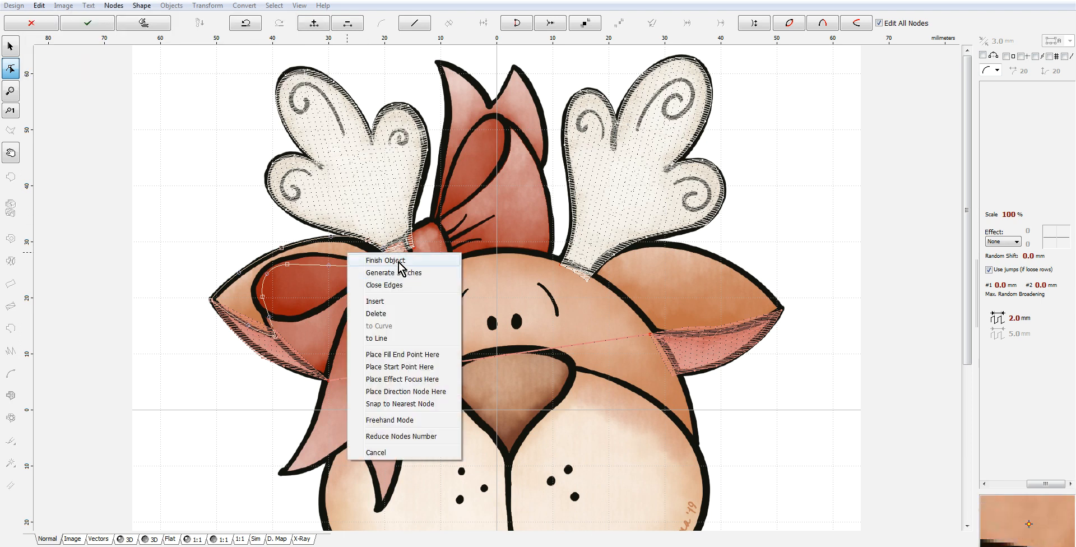
{"action": "left_click", "coordinate": [408, 273]}
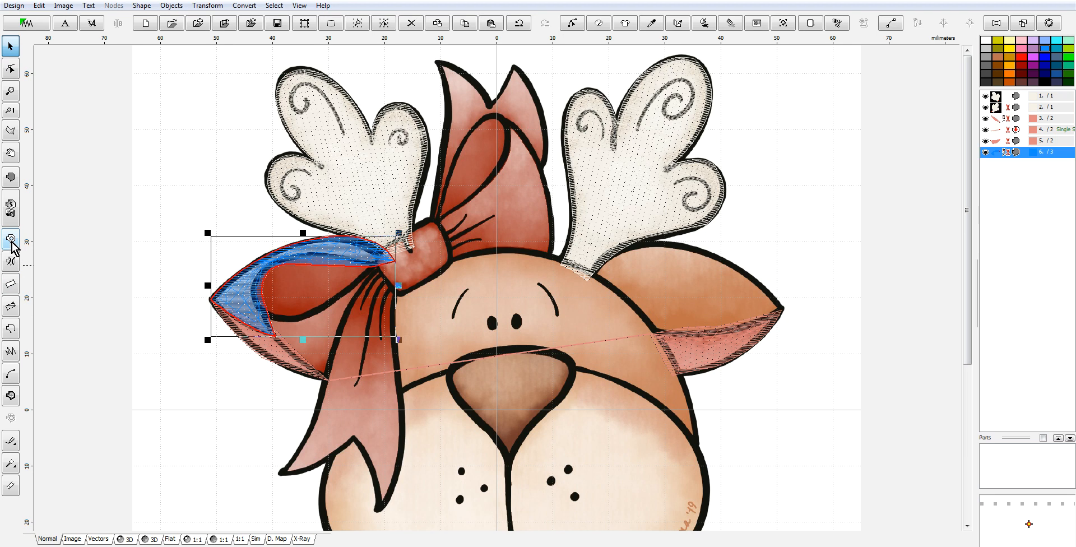
Step: Draw a Single Stitch connecting line from the left outer ear at the bow knot to the right ear's base and generate its stitches
{"action": "double_click", "coordinate": [287, 295]}
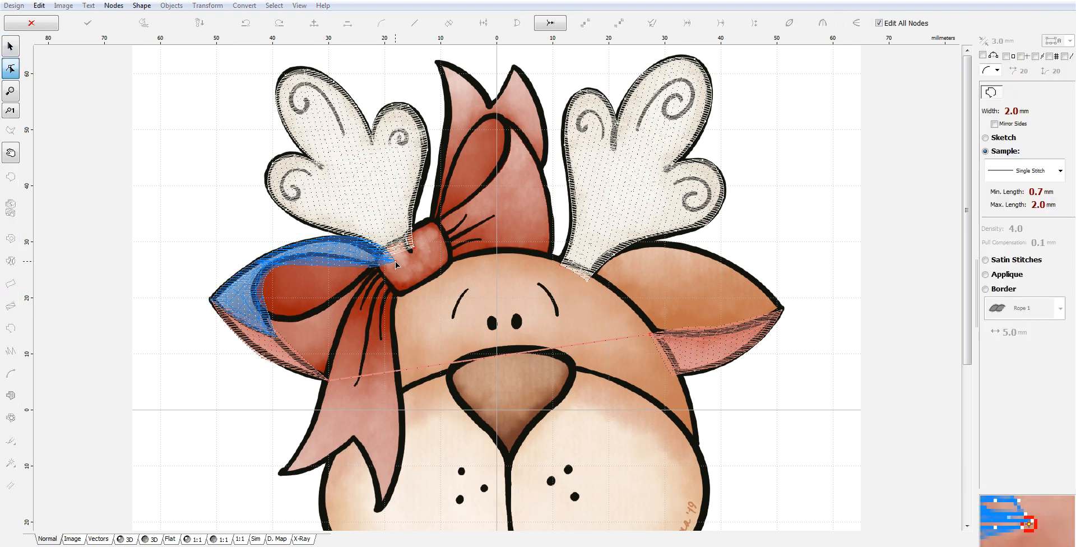
{"action": "left_click", "coordinate": [585, 276]}
{"action": "right_click", "coordinate": [585, 277]}
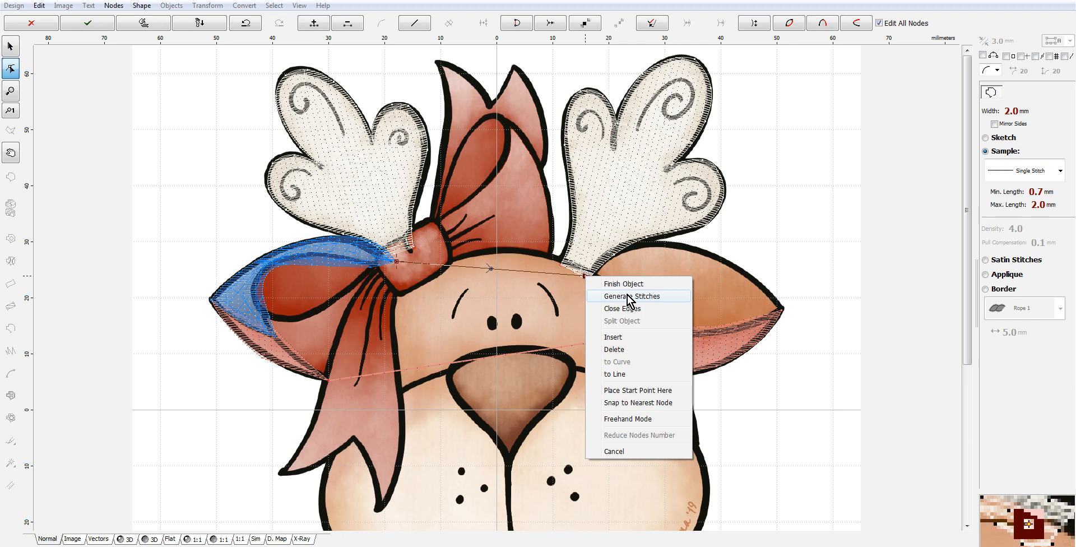
{"action": "left_click", "coordinate": [628, 298]}
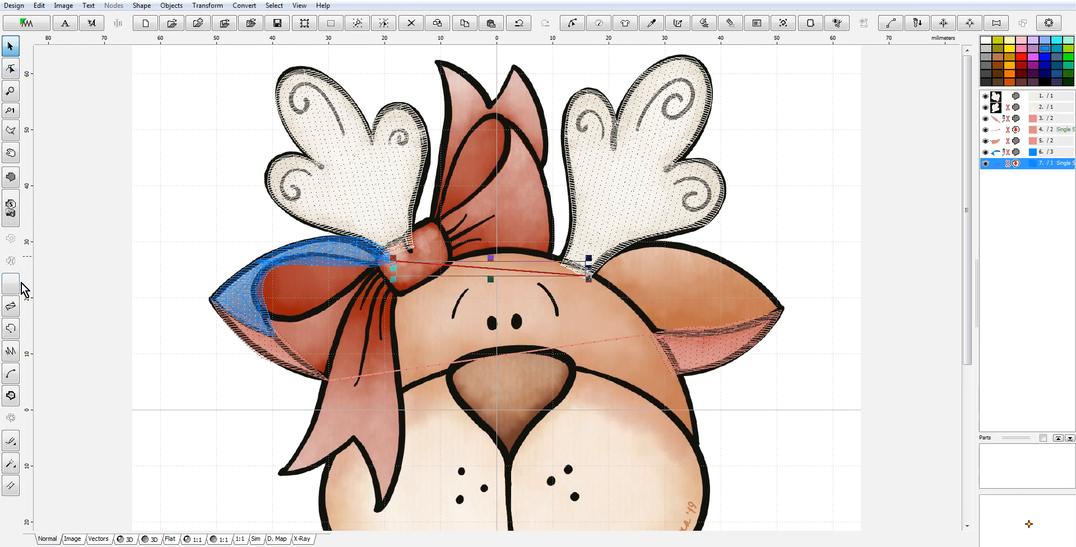
Step: Start a fill object at the connecting line's end and trace the right outer ear's curved upper edge to the ear tip
{"action": "left_click", "coordinate": [10, 68]}
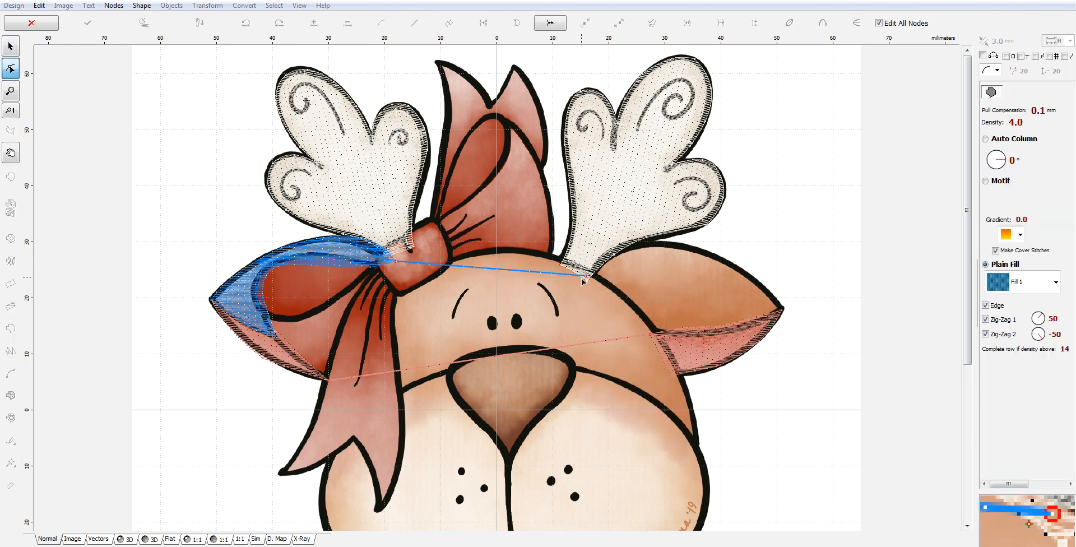
{"action": "left_click", "coordinate": [585, 276]}
{"action": "left_click", "coordinate": [605, 252]}
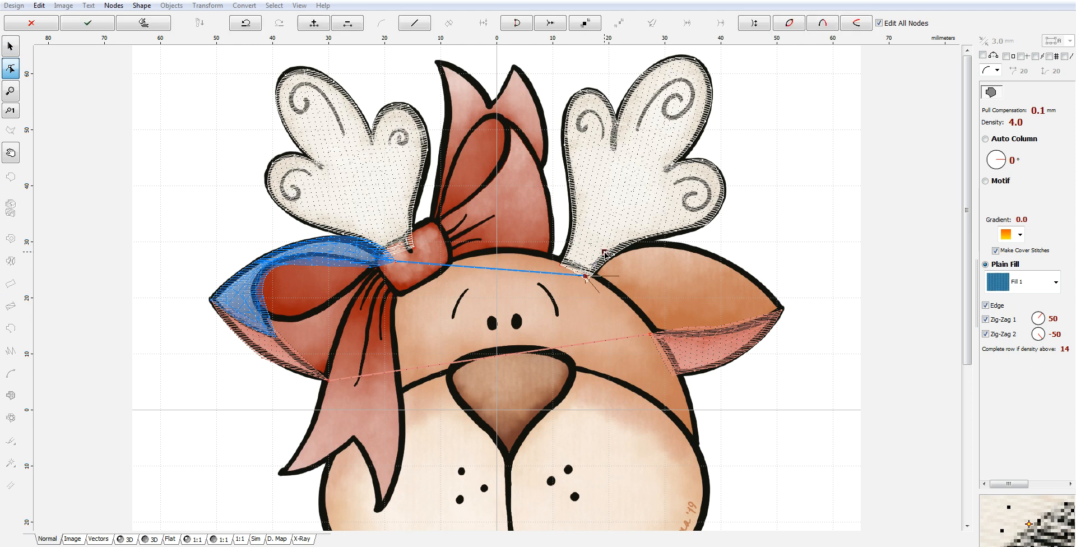
{"action": "left_click", "coordinate": [696, 250]}
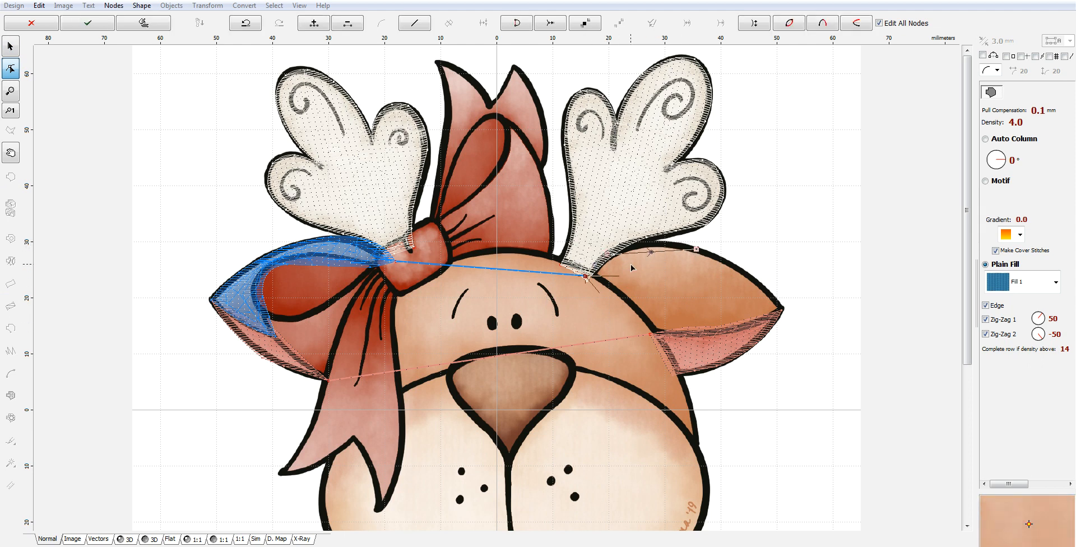
{"action": "left_click", "coordinate": [648, 245]}
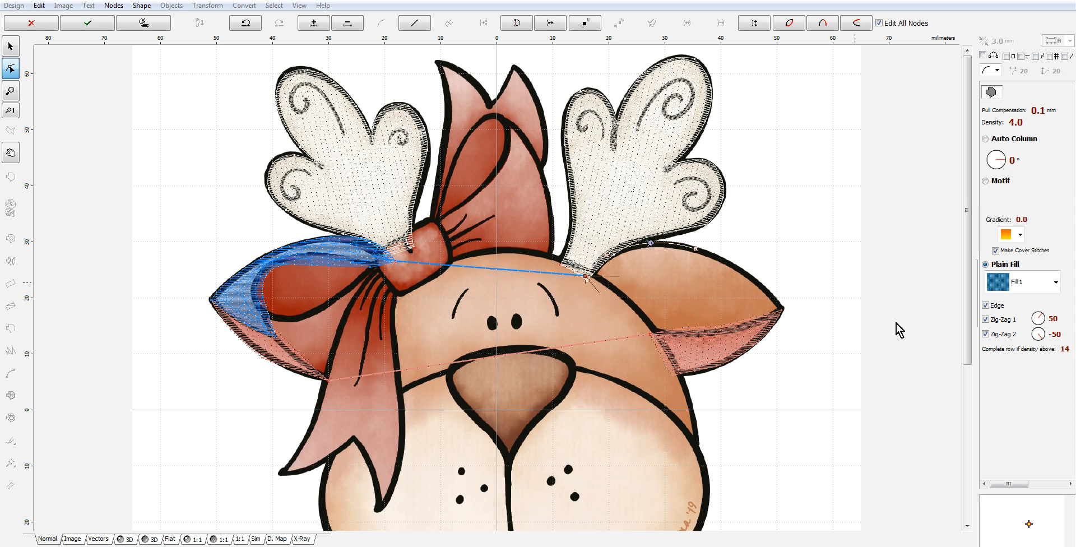
{"action": "left_click", "coordinate": [783, 312]}
{"action": "left_click_drag", "start_coordinate": [740, 282], "coordinate": [750, 276]}
Step: Close the right outer ear's outline along the inner ear's upper edge and the curved head edge back to its base
{"action": "left_click", "coordinate": [650, 337]}
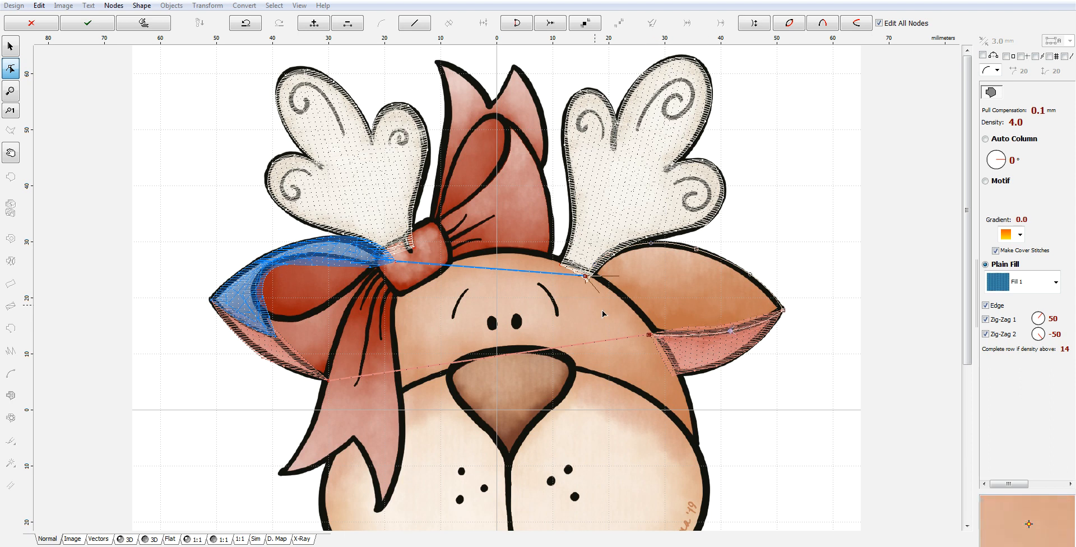
{"action": "left_click", "coordinate": [589, 279]}
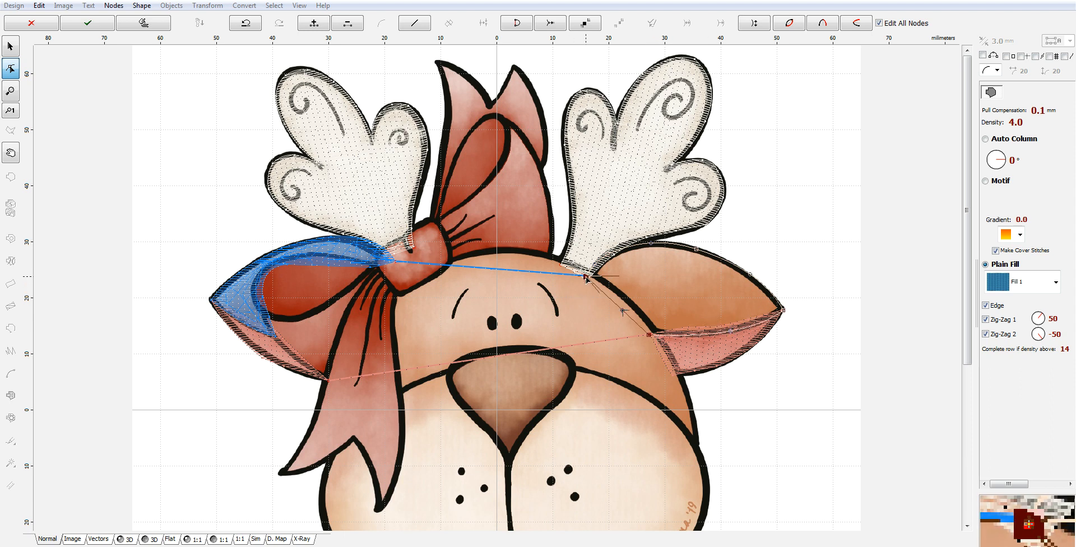
{"action": "left_click_drag", "start_coordinate": [623, 310], "coordinate": [624, 306]}
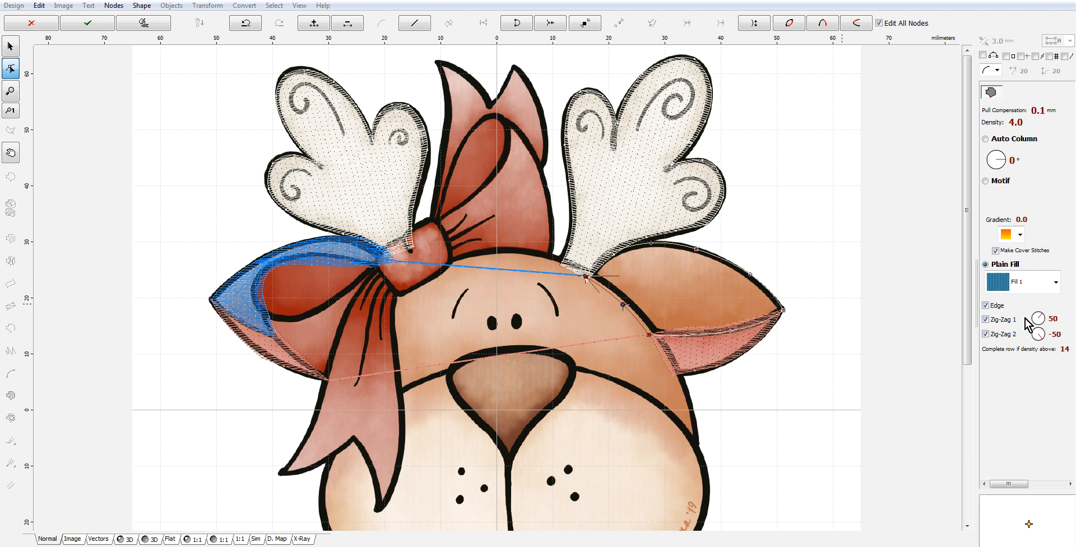
Step: Turn Zig-Zag 2 off, set the right outer ear's fill stitch length to 2.0 mm and generate its stitches
{"action": "left_click", "coordinate": [1006, 335]}
{"action": "left_click", "coordinate": [1040, 483]}
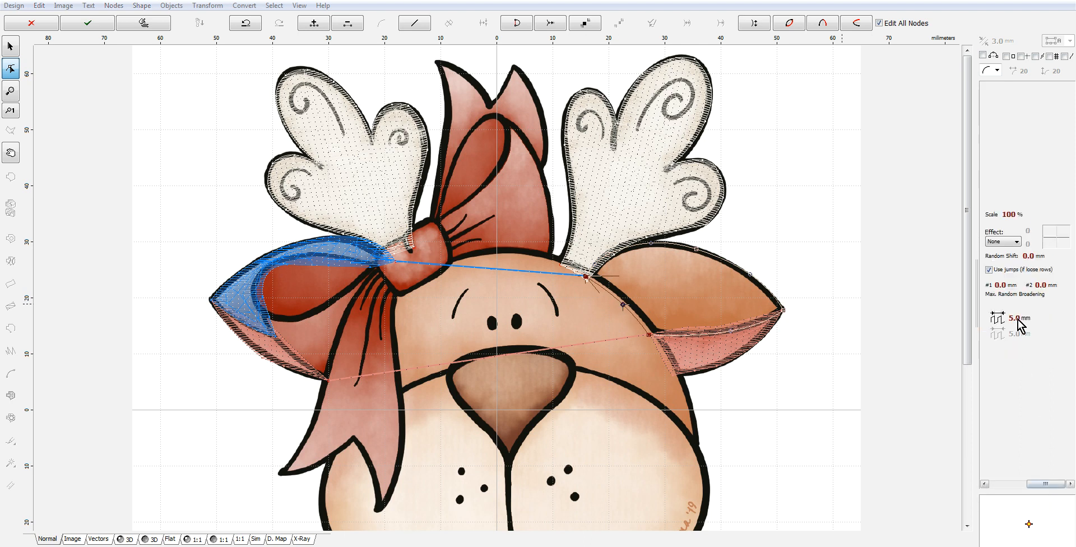
{"action": "left_click", "coordinate": [995, 318]}
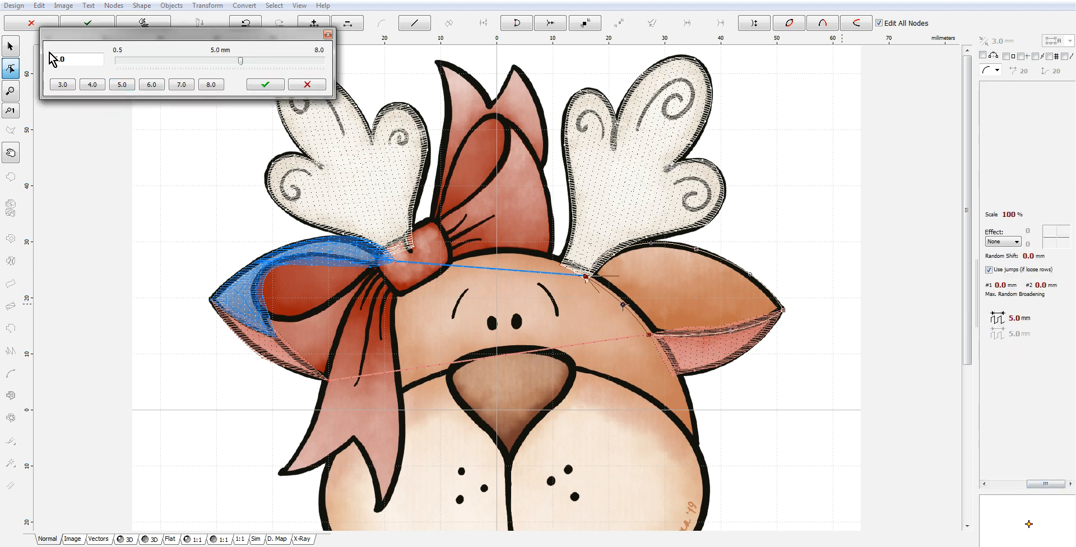
{"action": "type", "text": "2"}
{"action": "left_click", "coordinate": [264, 84]}
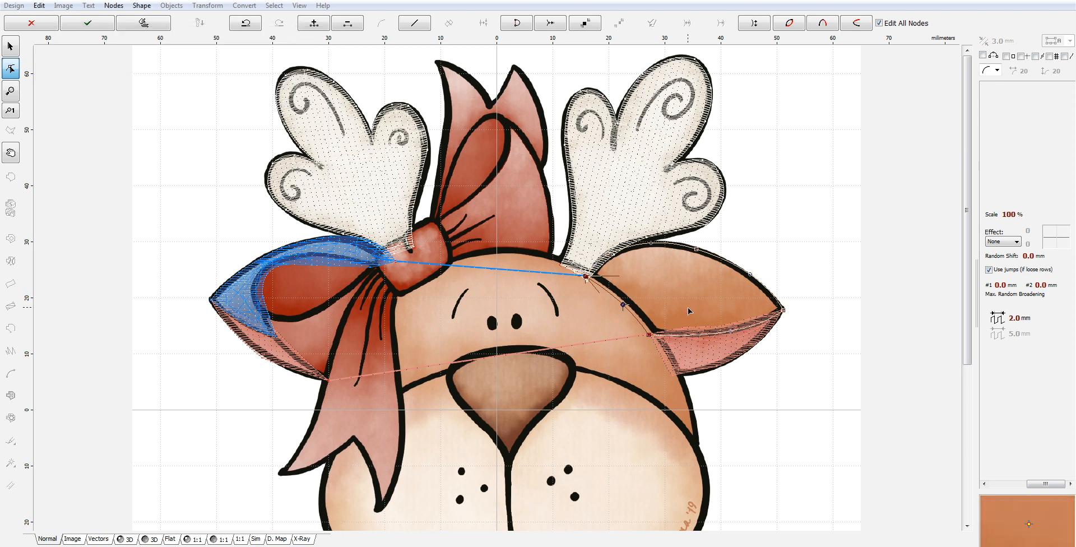
{"action": "right_click", "coordinate": [688, 308]}
{"action": "left_click", "coordinate": [745, 327]}
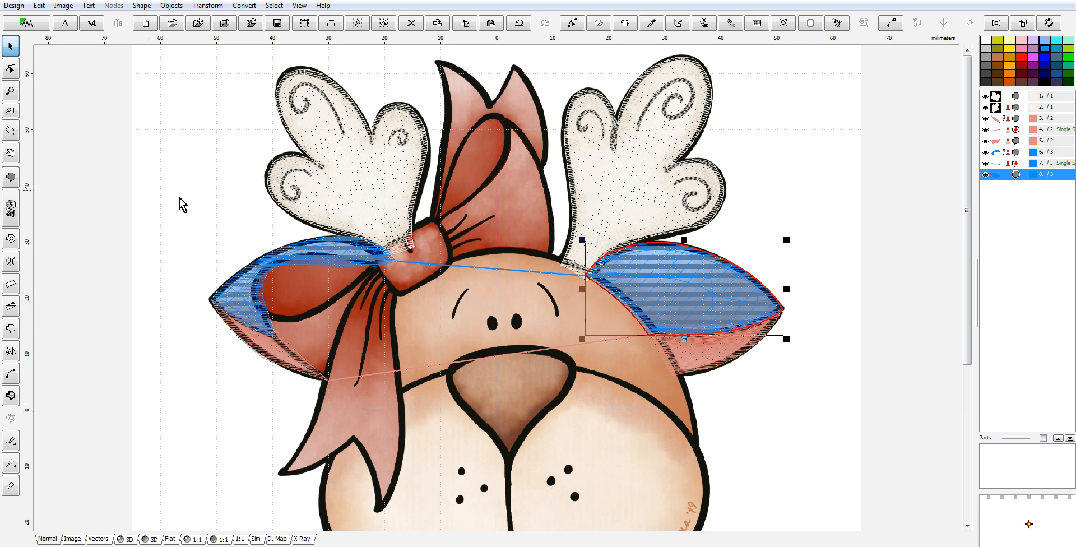
Step: Start a fill object for the brown face at the right ear's base, tracing the head's right edge and the muzzle line to the nose
{"action": "left_click", "coordinate": [10, 68]}
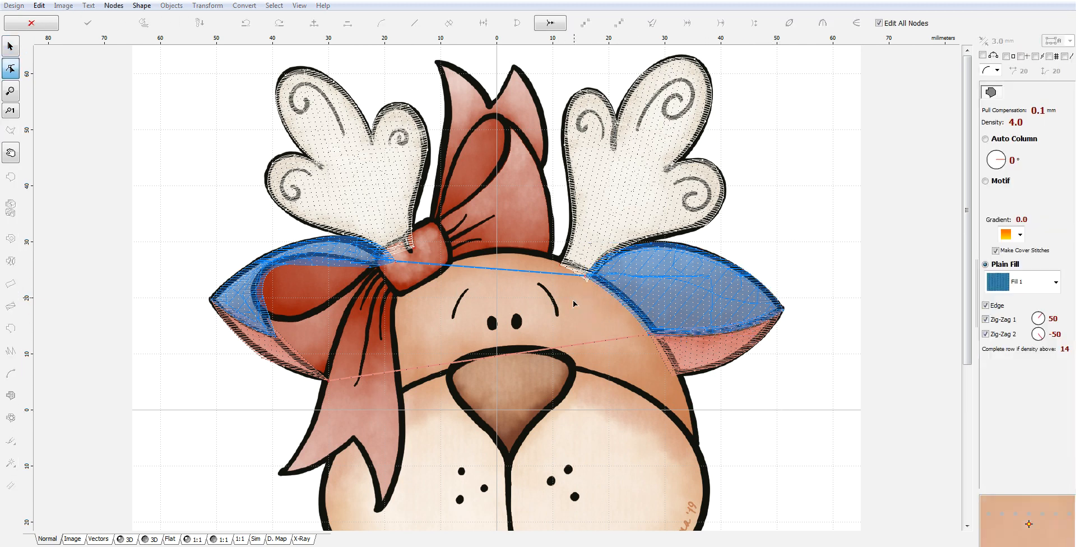
{"action": "left_click", "coordinate": [591, 274]}
{"action": "left_click", "coordinate": [697, 446]}
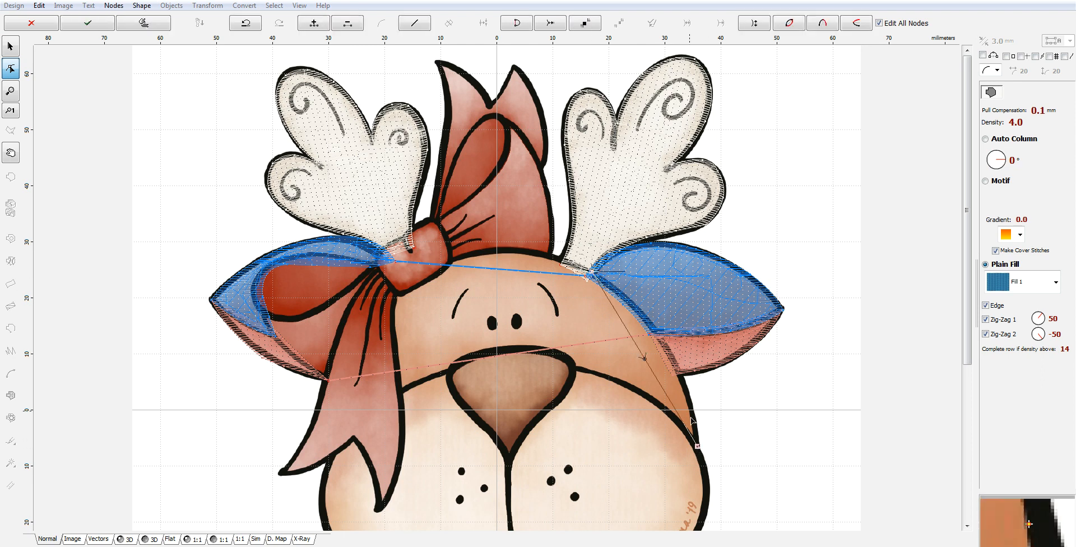
{"action": "left_click_drag", "start_coordinate": [645, 358], "coordinate": [668, 351]}
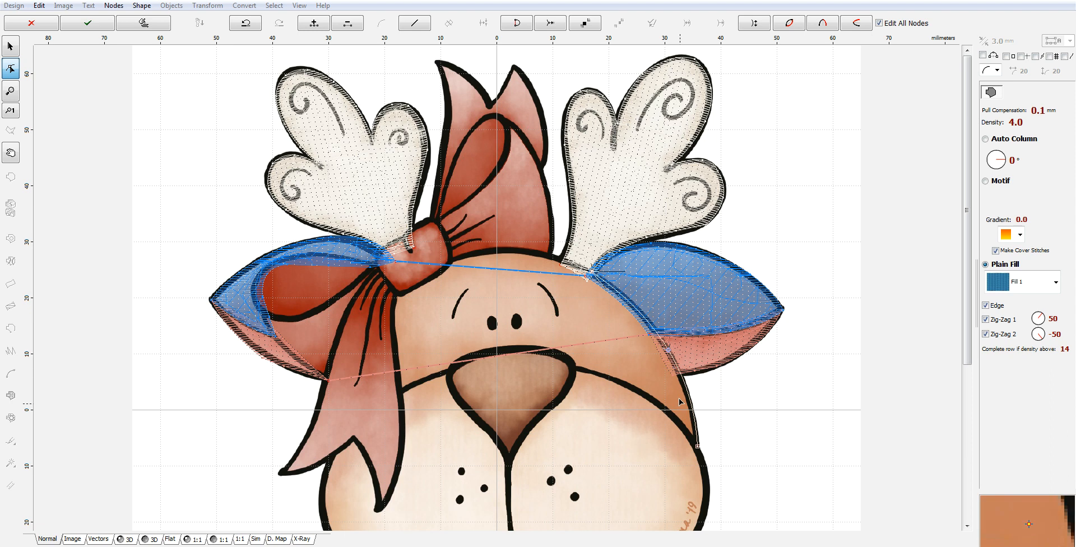
{"action": "left_click", "coordinate": [577, 369]}
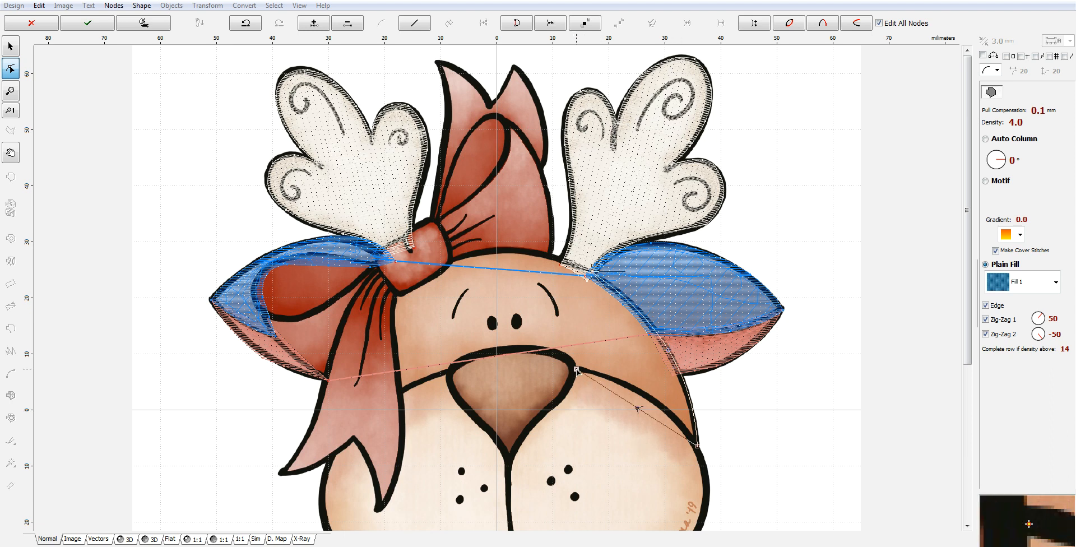
{"action": "left_click_drag", "start_coordinate": [635, 409], "coordinate": [644, 399]}
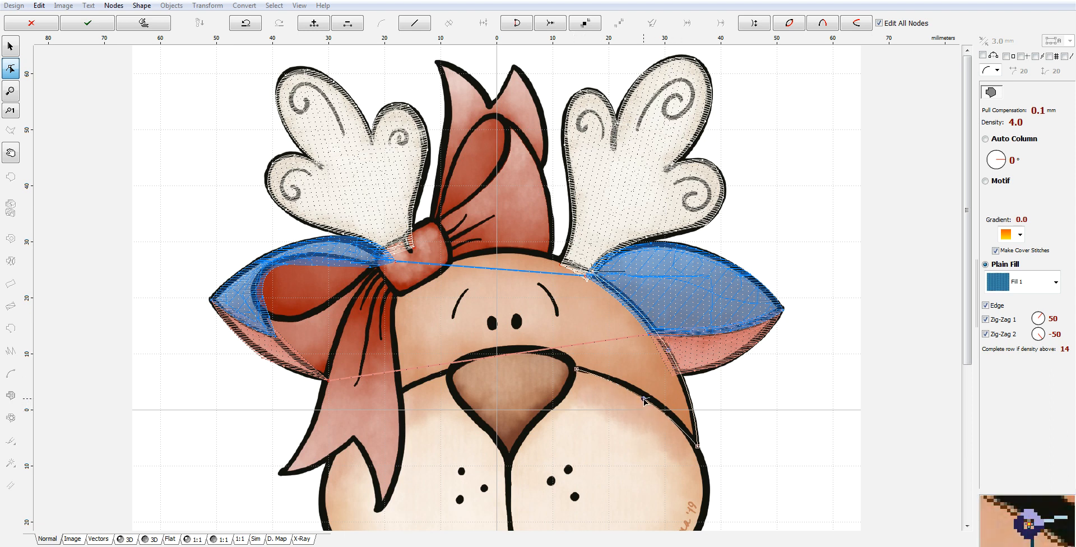
Step: Complete the brown face outline across the nose's upper edge, up along the ribbon and over the head's top to the start
{"action": "left_click", "coordinate": [451, 372]}
{"action": "left_click_drag", "start_coordinate": [514, 371], "coordinate": [512, 358]}
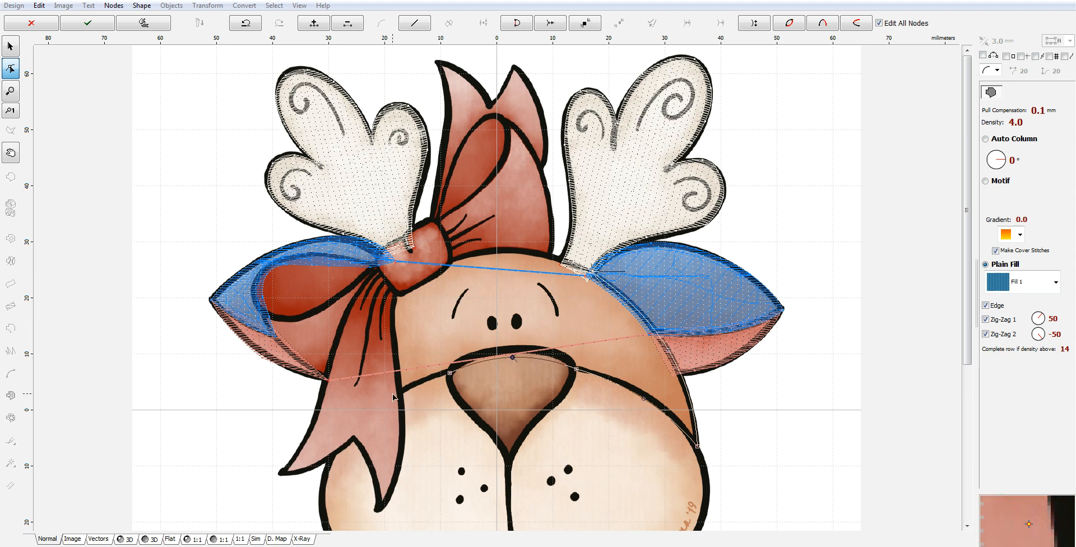
{"action": "left_click", "coordinate": [389, 308]}
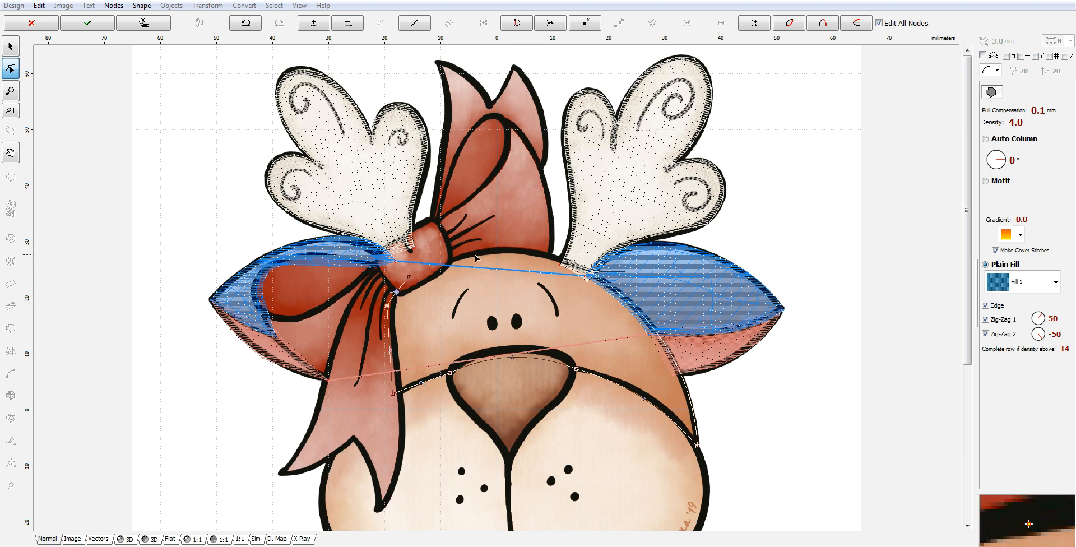
{"action": "left_click_drag", "start_coordinate": [467, 247], "coordinate": [471, 250]}
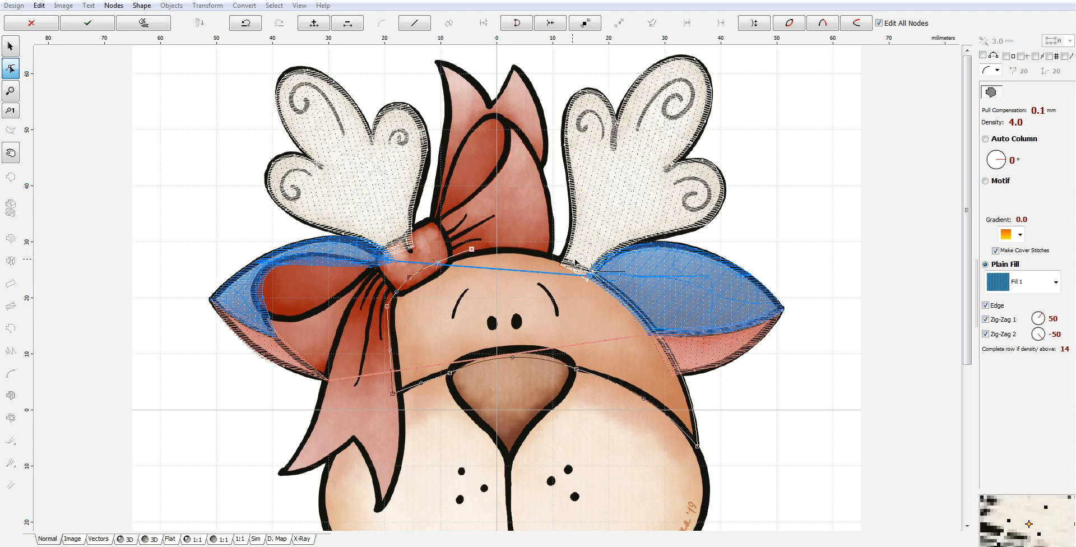
{"action": "left_click", "coordinate": [549, 250]}
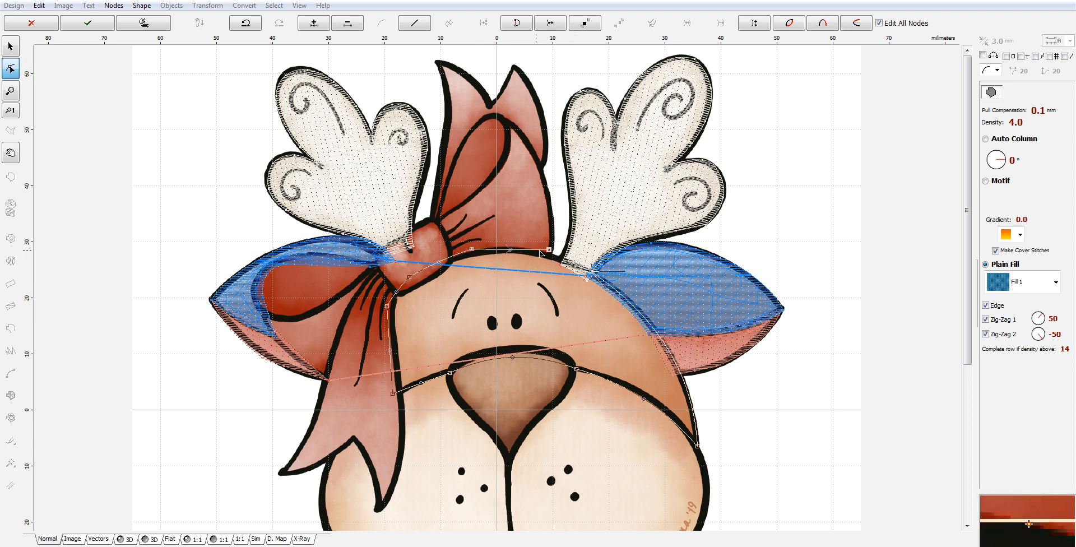
{"action": "left_click_drag", "start_coordinate": [508, 251], "coordinate": [510, 247]}
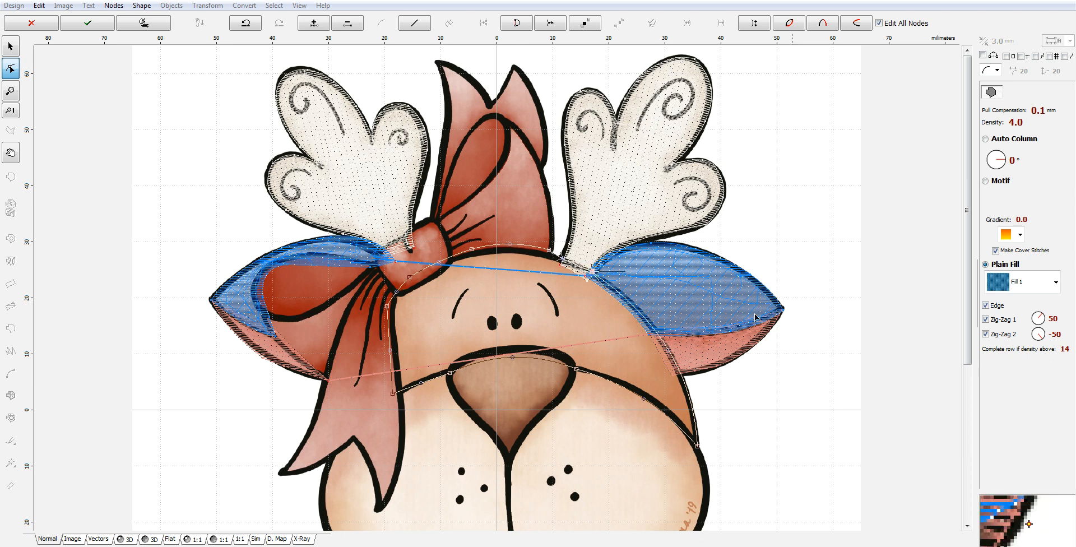
Step: Turn Zig-Zag 2 off, set the brown face's fill stitch length to 2.0 mm and generate its stitches
{"action": "left_click", "coordinate": [985, 334]}
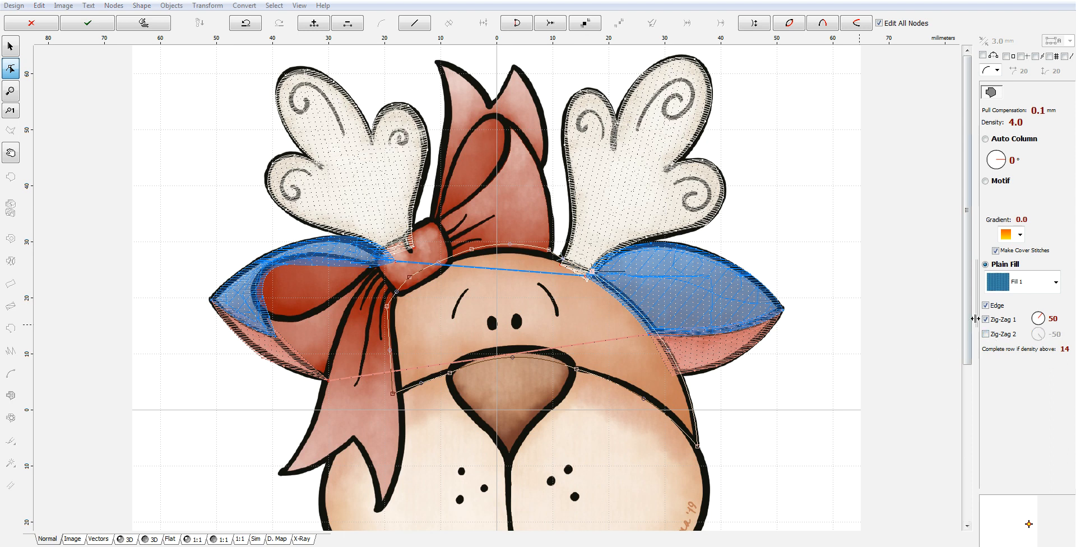
{"action": "right_click", "coordinate": [521, 286]}
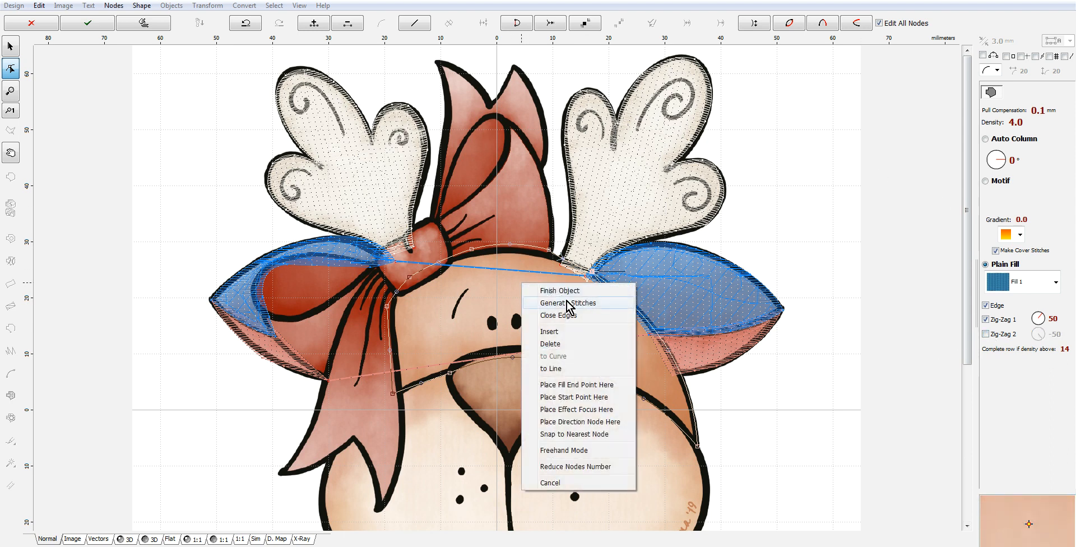
{"action": "left_click", "coordinate": [535, 298]}
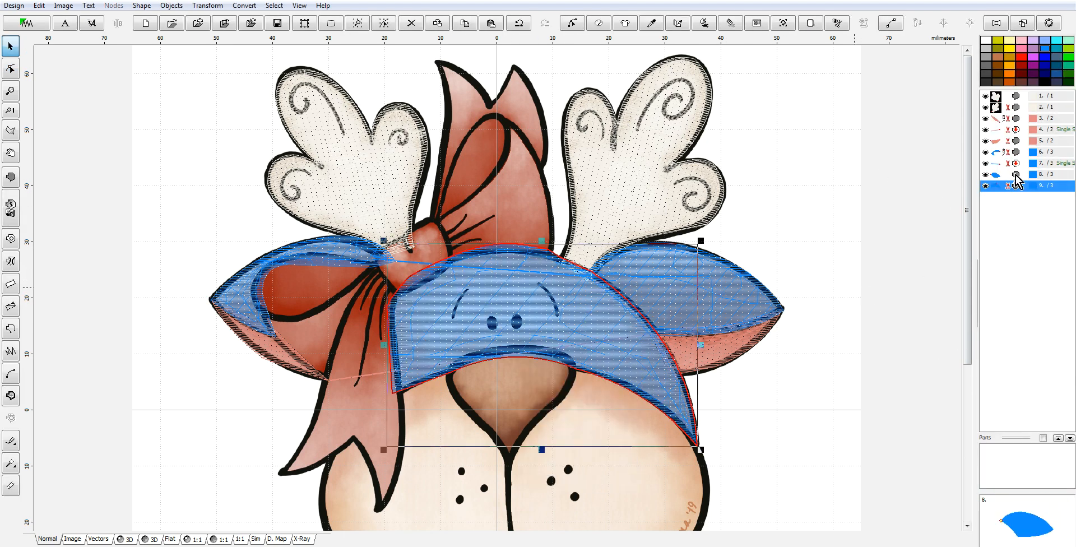
{"action": "right_click", "coordinate": [1002, 190]}
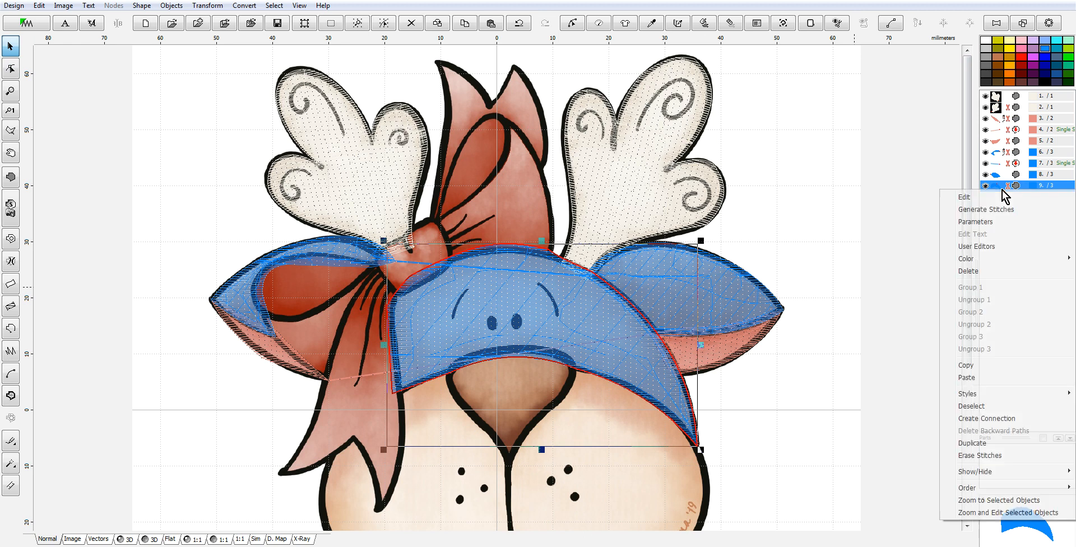
{"action": "left_click", "coordinate": [989, 222]}
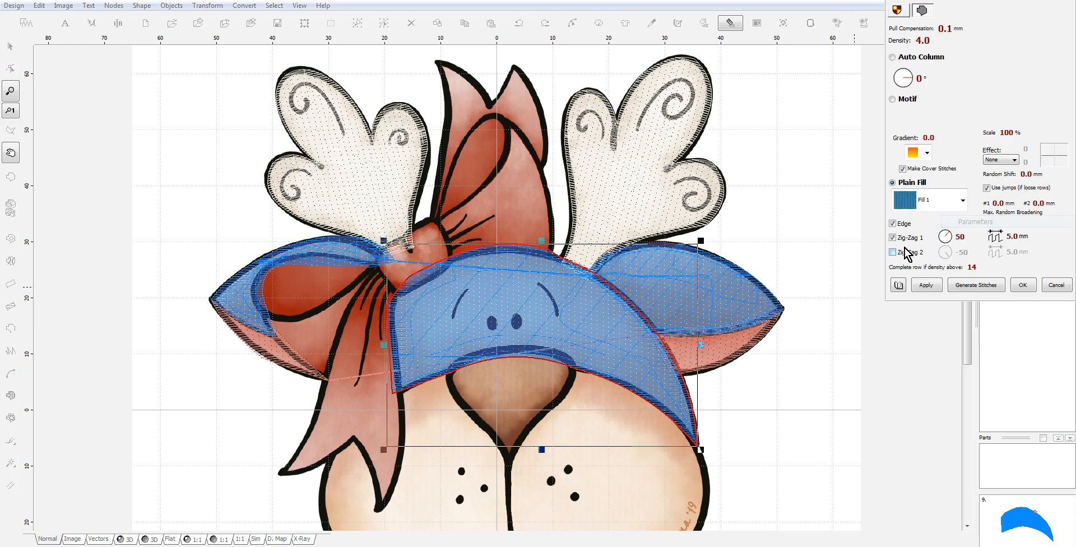
{"action": "left_click", "coordinate": [1009, 235]}
{"action": "left_click", "coordinate": [999, 244]}
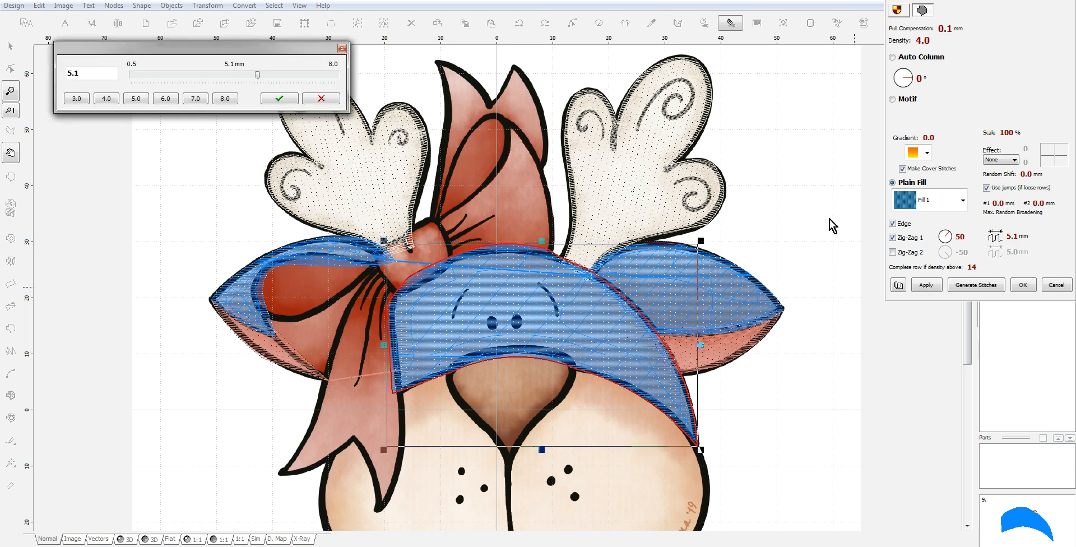
{"action": "double_click", "coordinate": [83, 77]}
{"action": "type", "text": "2"}
{"action": "left_click", "coordinate": [280, 98]}
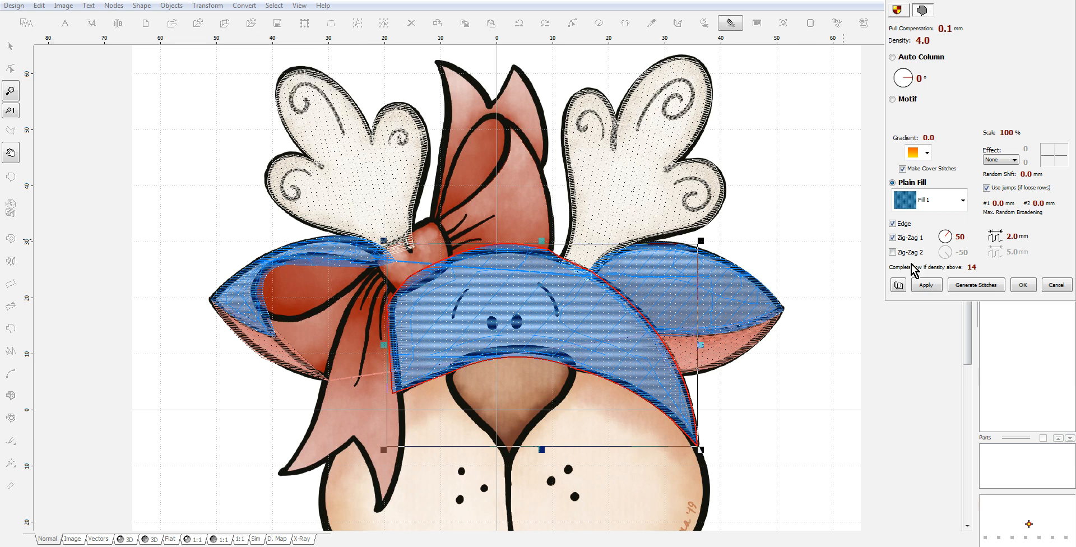
{"action": "left_click", "coordinate": [976, 285]}
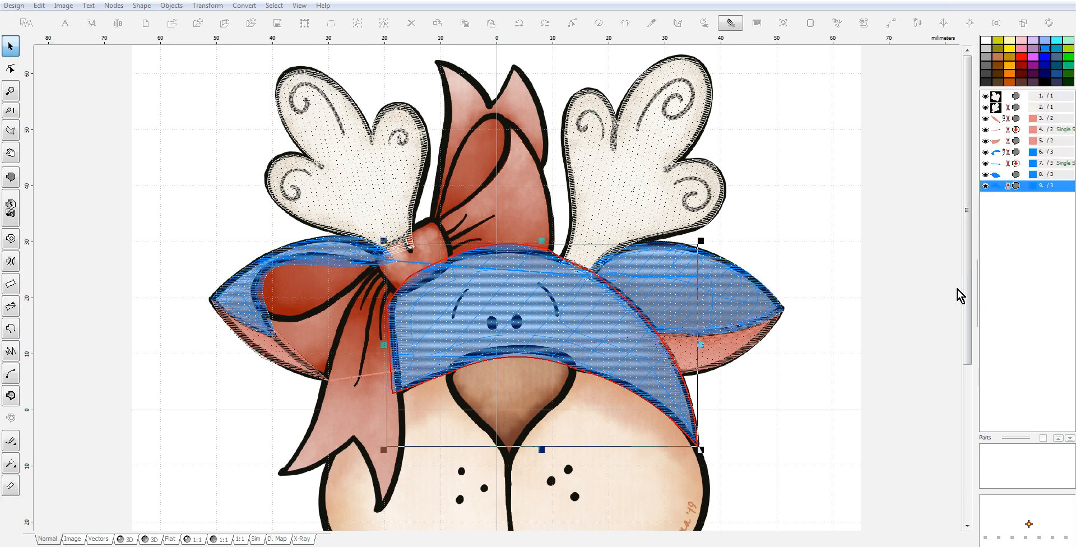
Step: Recolor both outer ears, their connecting line and the face with brown picked from the image, and preview them in 3D
{"action": "left_click", "coordinate": [998, 153], "text": "shift"}
{"action": "right_click", "coordinate": [994, 152]}
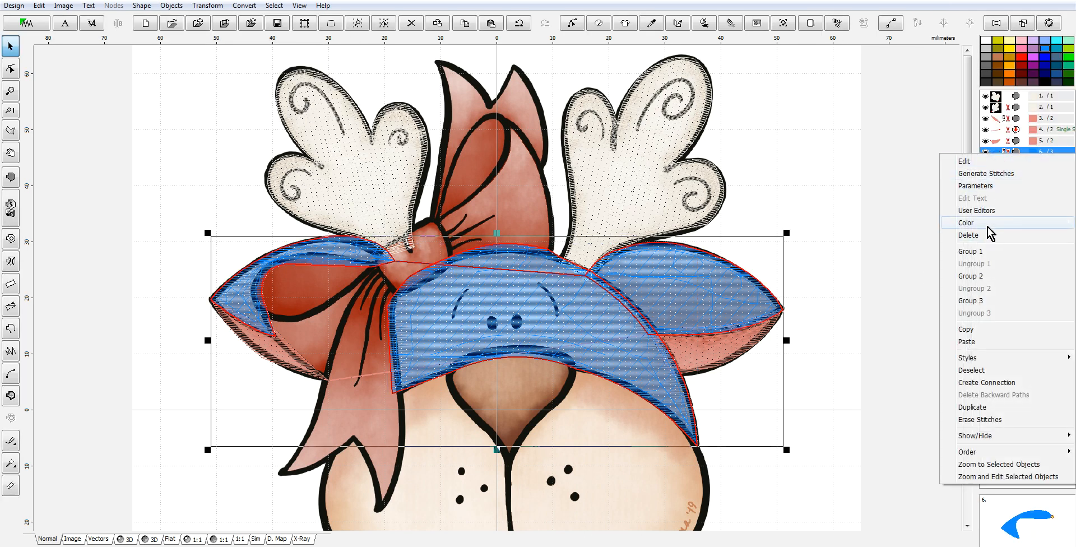
{"action": "mouse_move", "coordinate": [989, 224]}
{"action": "left_click", "coordinate": [883, 236]}
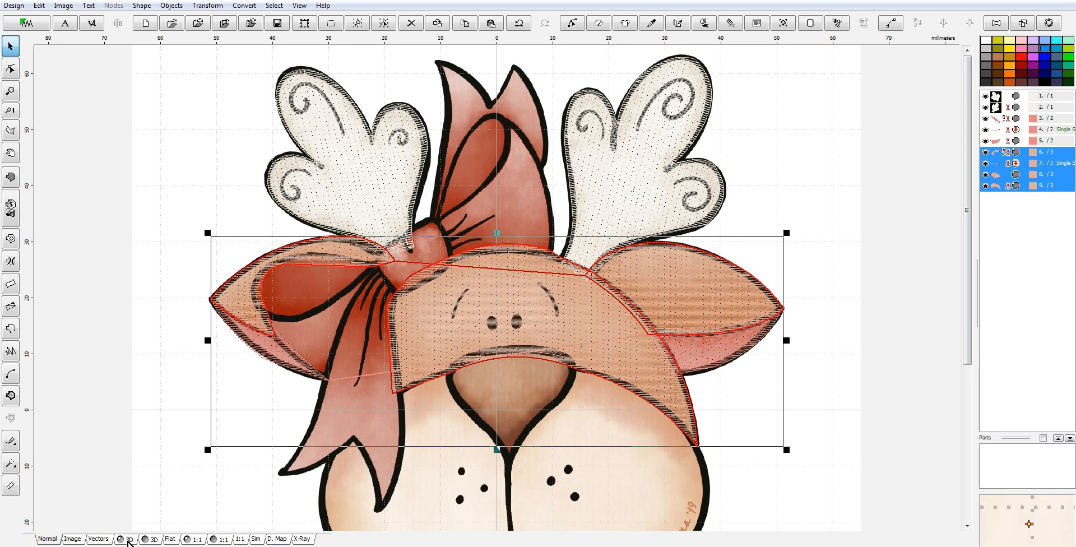
{"action": "left_click", "coordinate": [128, 539]}
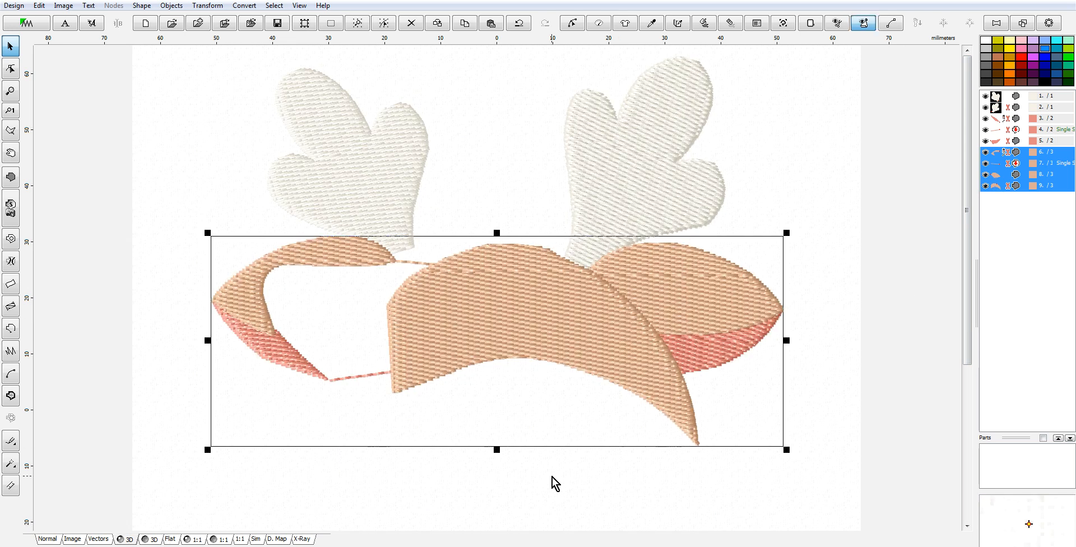
Step: Assign a matching light brown thread color from the catalog to the outer ears, connecting line and face
{"action": "right_click", "coordinate": [997, 180]}
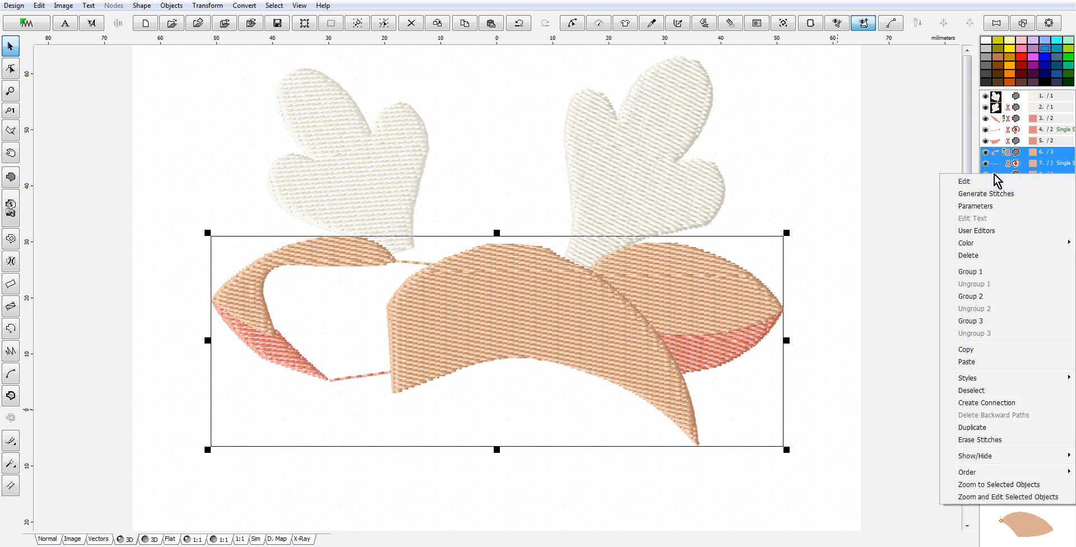
{"action": "mouse_move", "coordinate": [980, 244]}
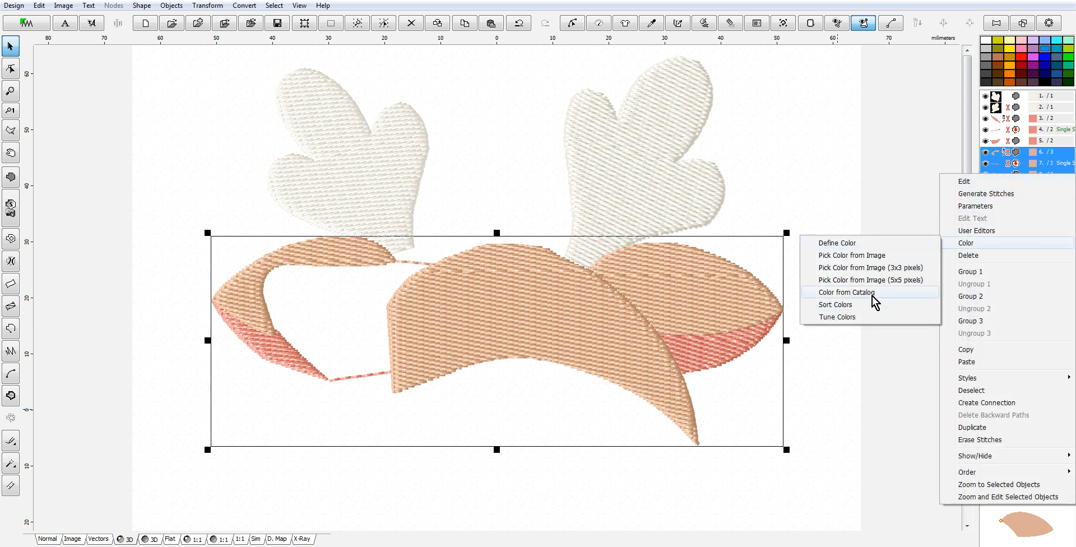
{"action": "left_click", "coordinate": [854, 292]}
{"action": "left_click", "coordinate": [407, 213]}
{"action": "left_click", "coordinate": [597, 424]}
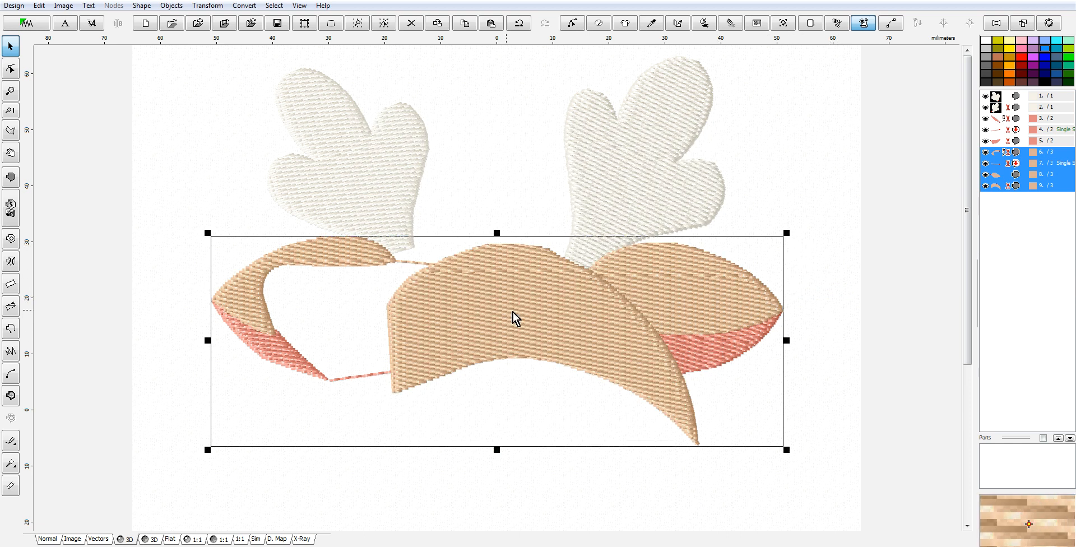
Step: Change the right outer ear's fill pattern to Fill 2, tilt its fill angle slightly and regenerate its stitches
{"action": "left_click", "coordinate": [997, 176]}
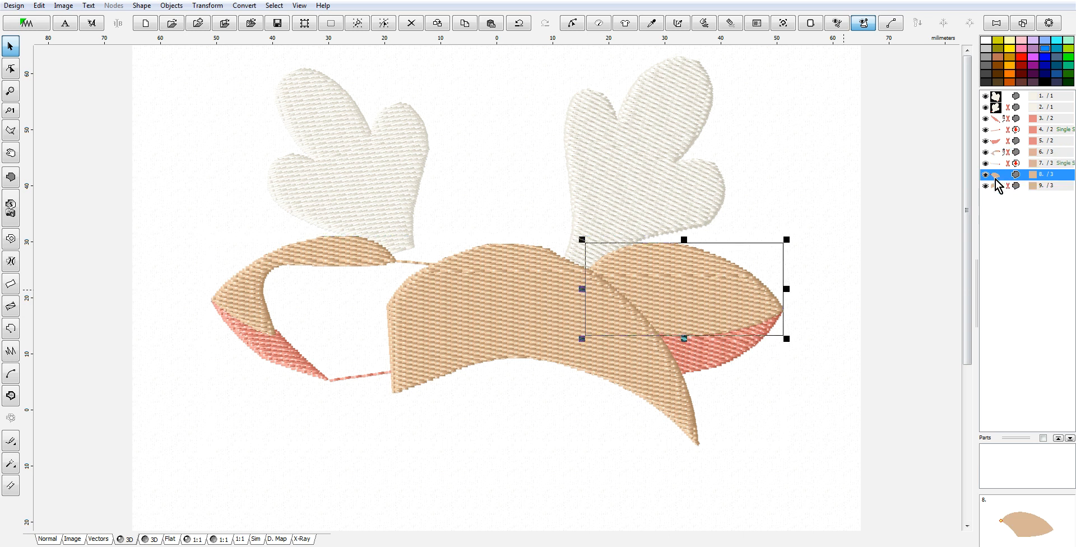
{"action": "right_click", "coordinate": [708, 288]}
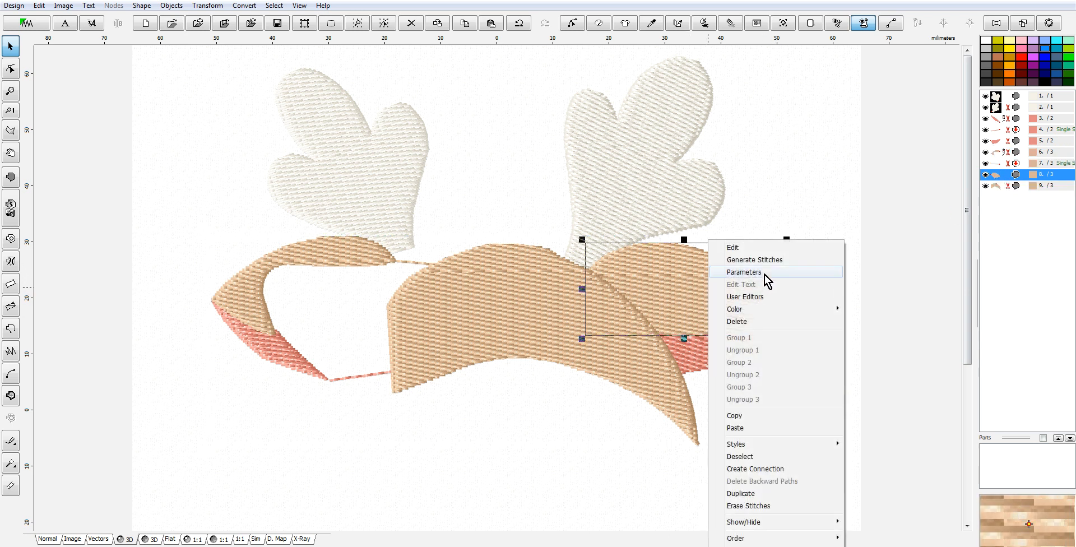
{"action": "left_click", "coordinate": [764, 272]}
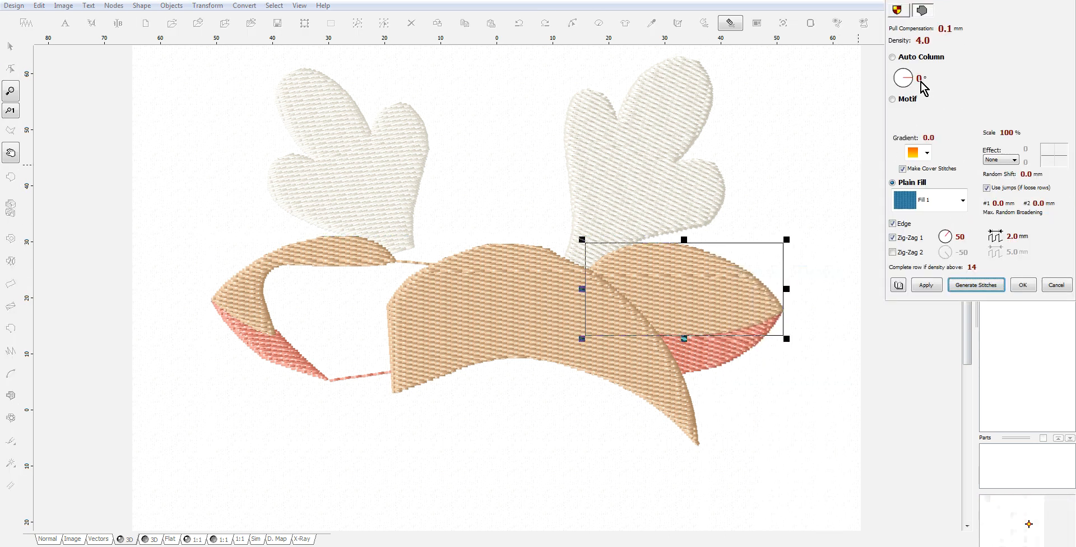
{"action": "left_click", "coordinate": [963, 200]}
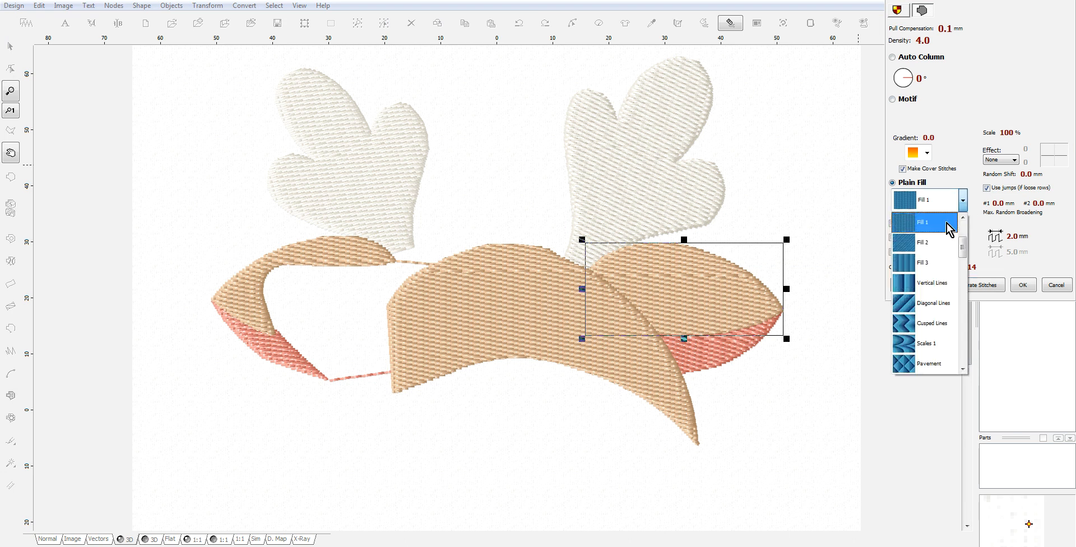
{"action": "left_click", "coordinate": [939, 234]}
{"action": "left_click", "coordinate": [911, 81]}
{"action": "left_click", "coordinate": [977, 285]}
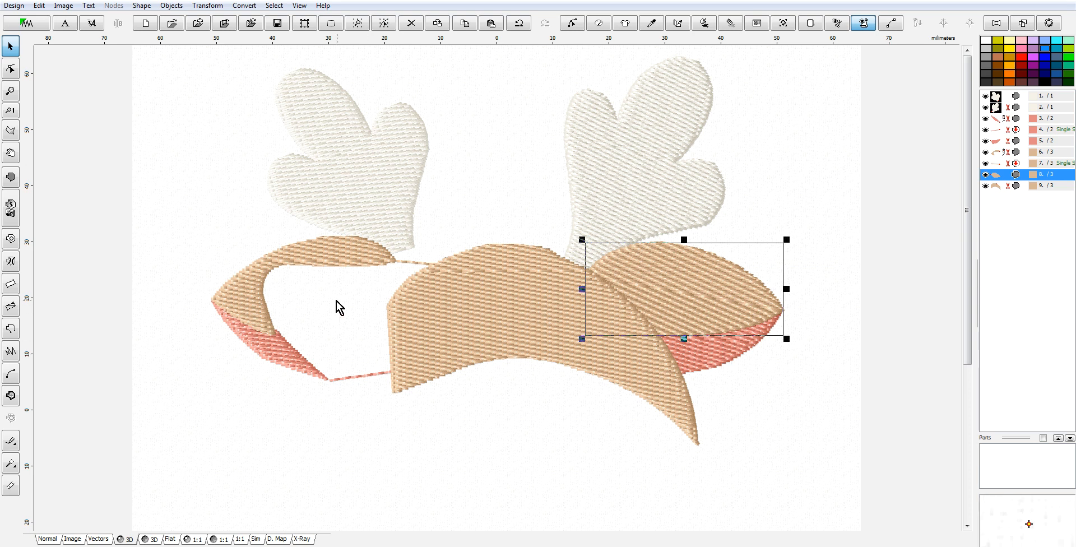
Step: Place the brown face's fill end point at its lower right tip and regenerate the stitches
{"action": "left_click", "coordinate": [567, 331]}
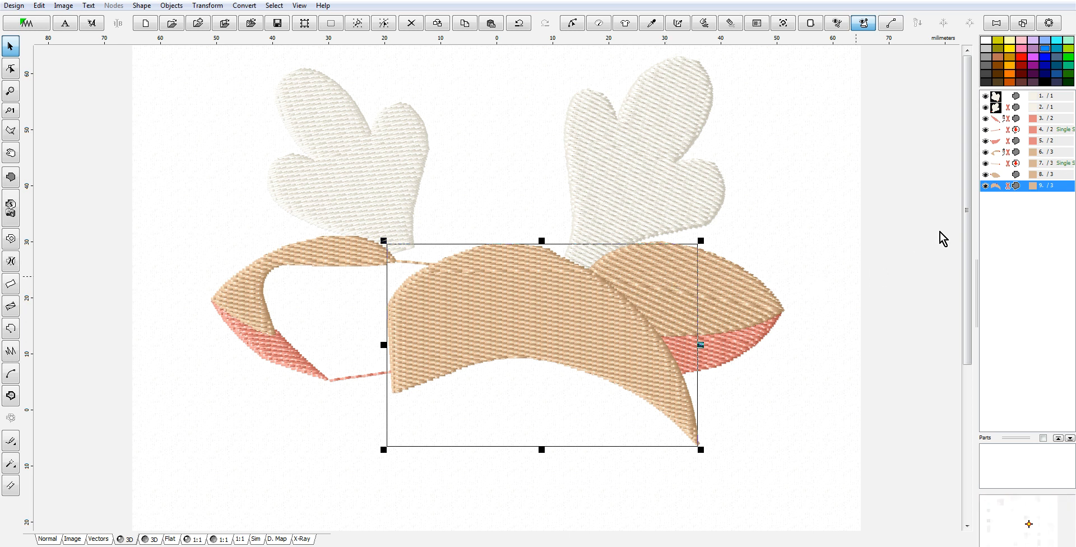
{"action": "right_click", "coordinate": [999, 187]}
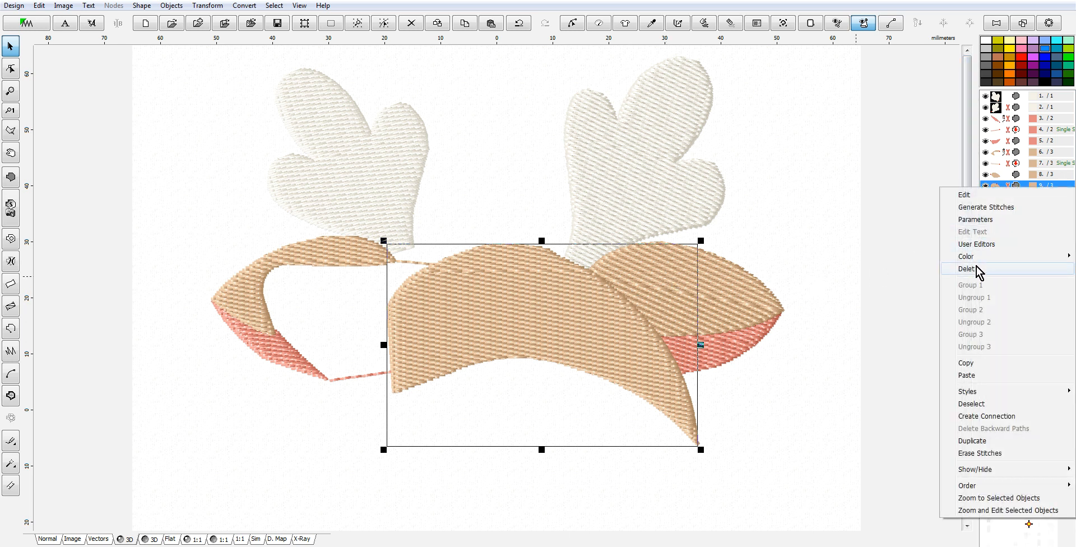
{"action": "left_click", "coordinate": [965, 195]}
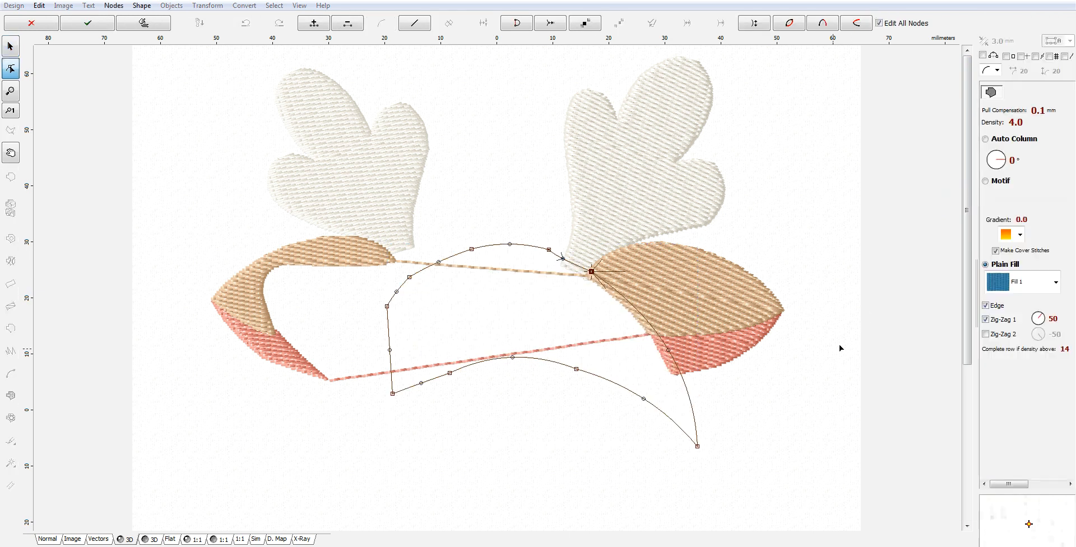
{"action": "right_click", "coordinate": [698, 448]}
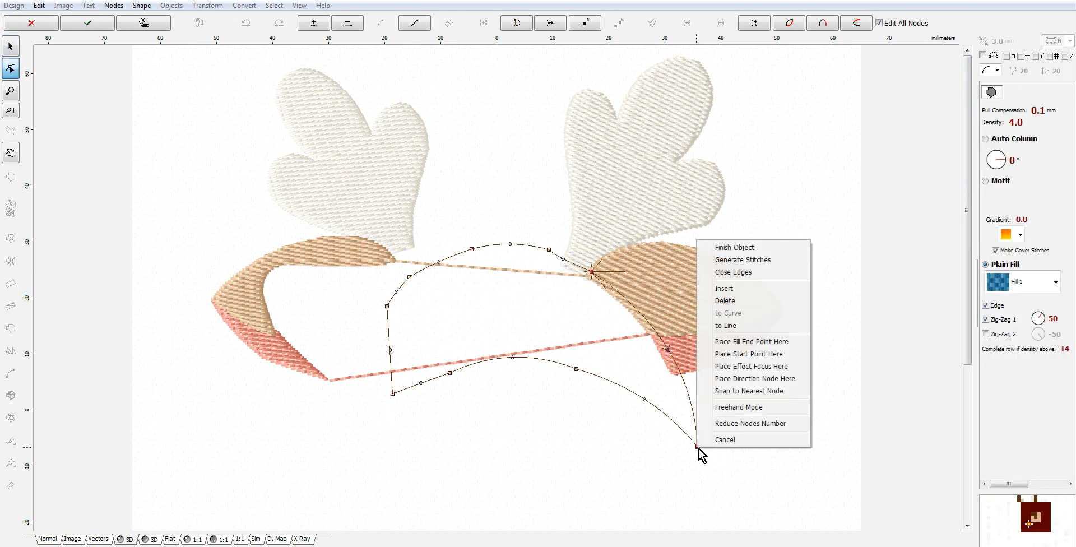
{"action": "left_click", "coordinate": [762, 343]}
{"action": "right_click", "coordinate": [609, 333]}
{"action": "left_click", "coordinate": [658, 351]}
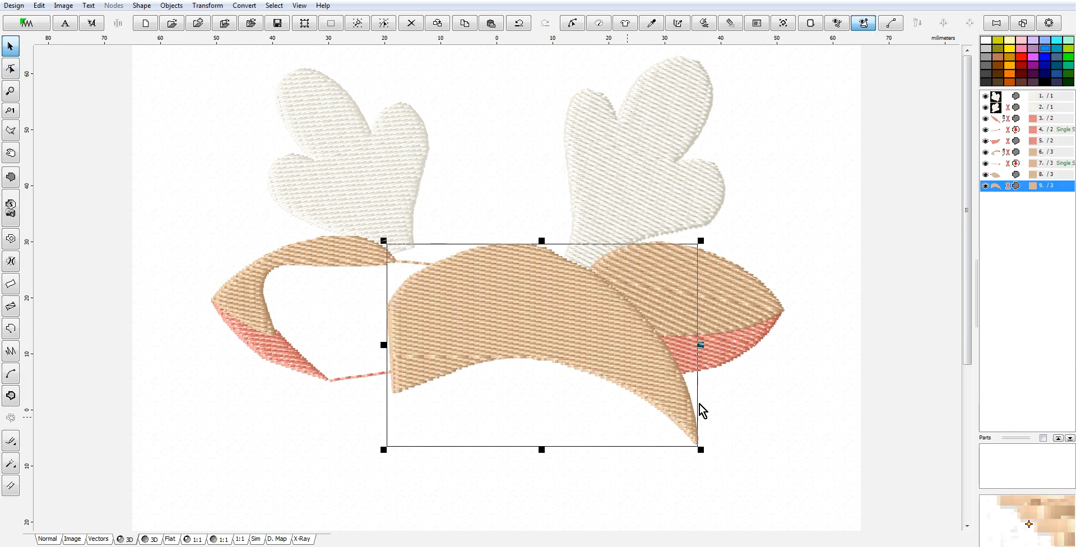
Step: Change the brown face's fill pattern to Fill 2 and regenerate its stitches
{"action": "right_click", "coordinate": [623, 321]}
{"action": "left_click", "coordinate": [673, 23]}
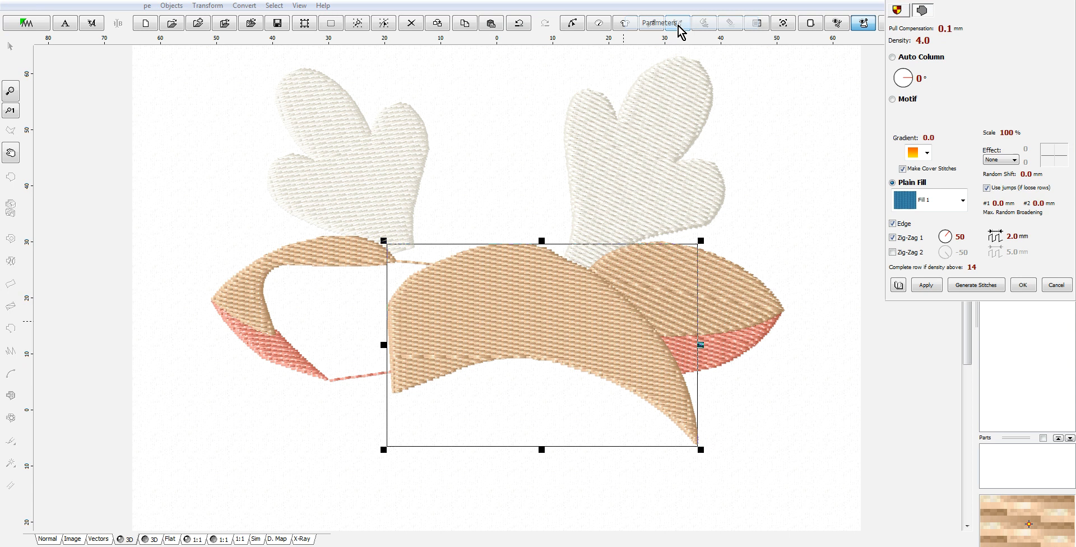
{"action": "left_click", "coordinate": [963, 201]}
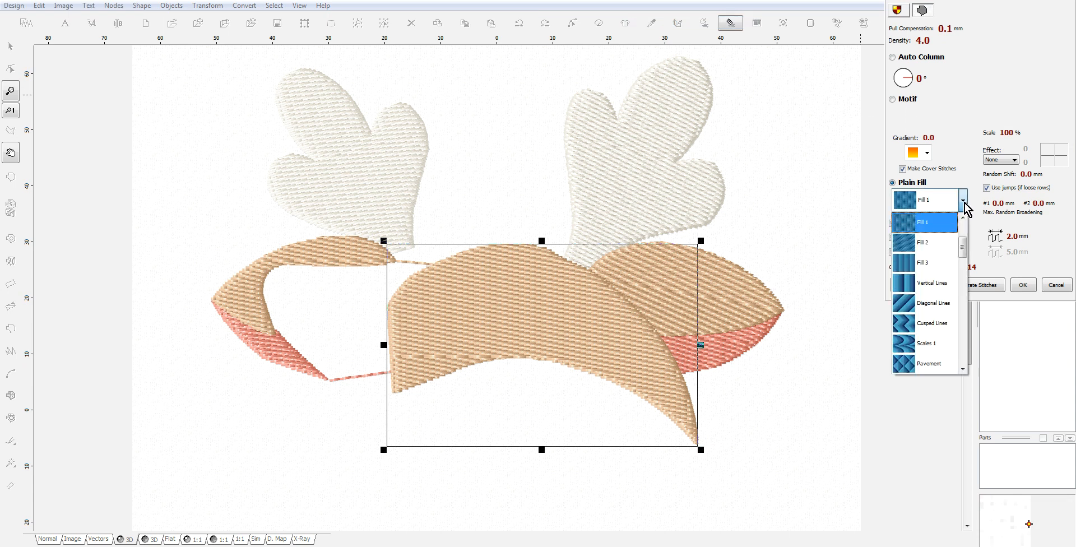
{"action": "left_click", "coordinate": [932, 252]}
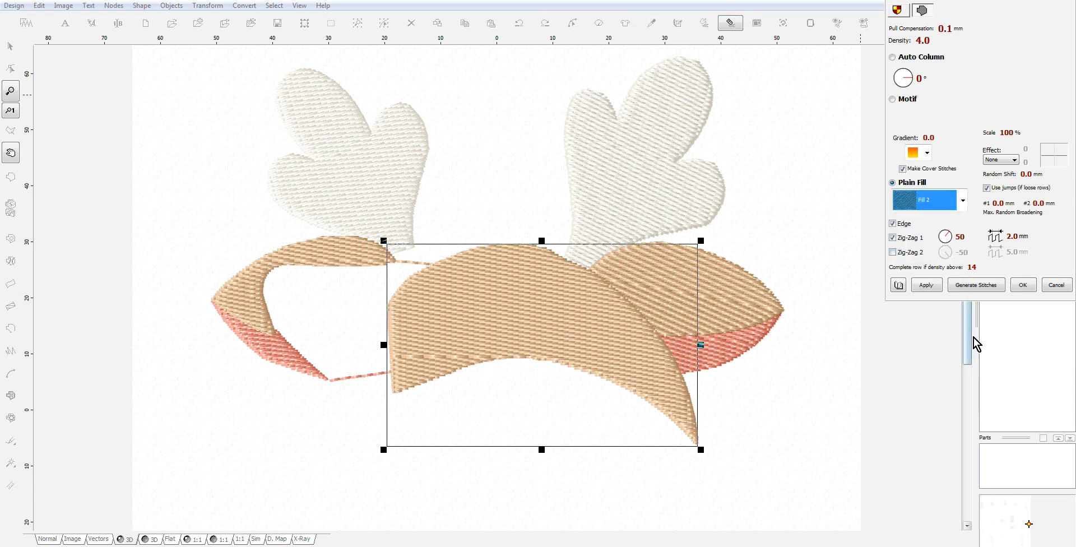
{"action": "left_click", "coordinate": [982, 287]}
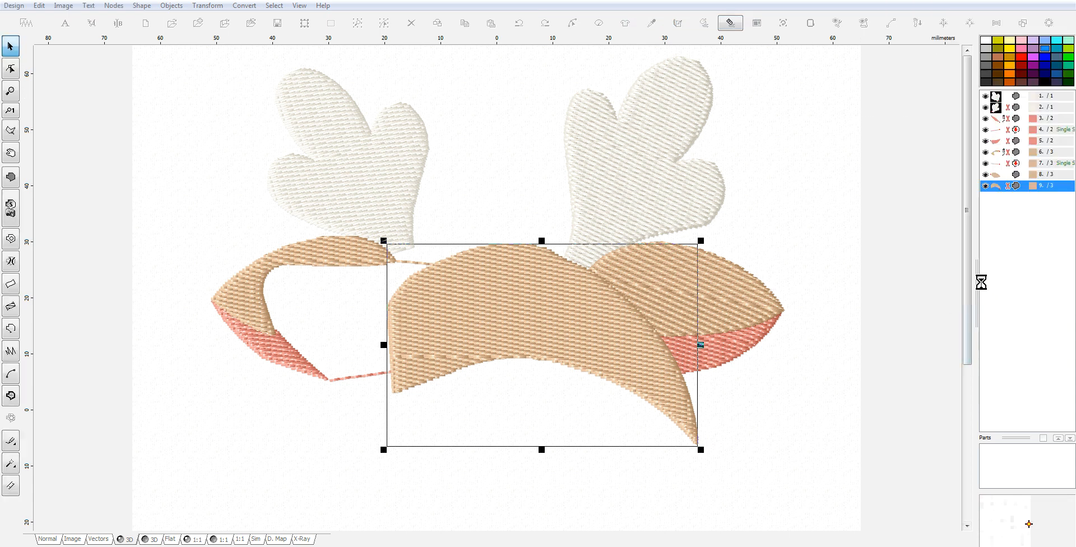
Step: Tilt the brown face's fill angle further and regenerate its stitches
{"action": "right_click", "coordinate": [633, 350]}
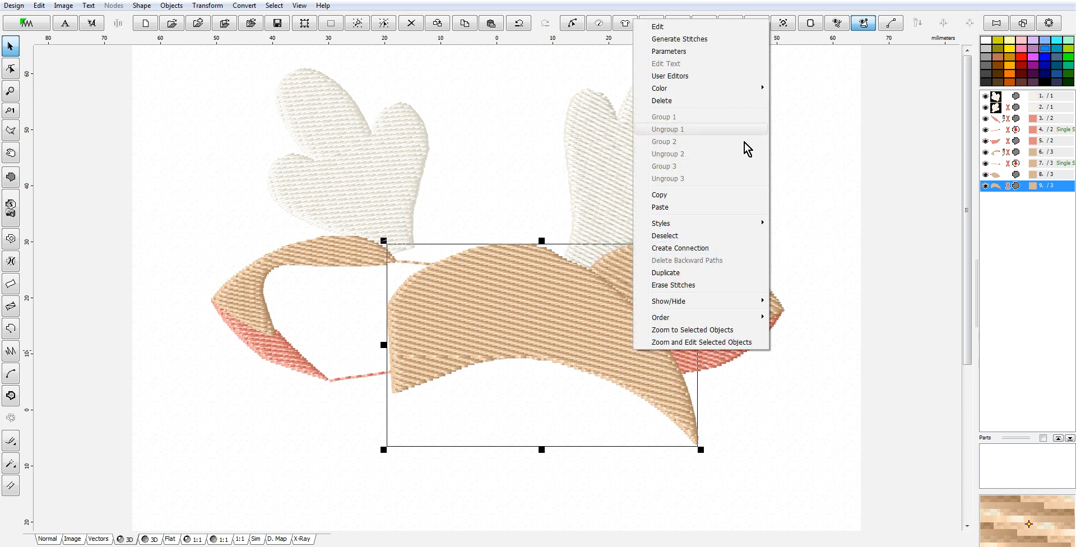
{"action": "left_click", "coordinate": [707, 51]}
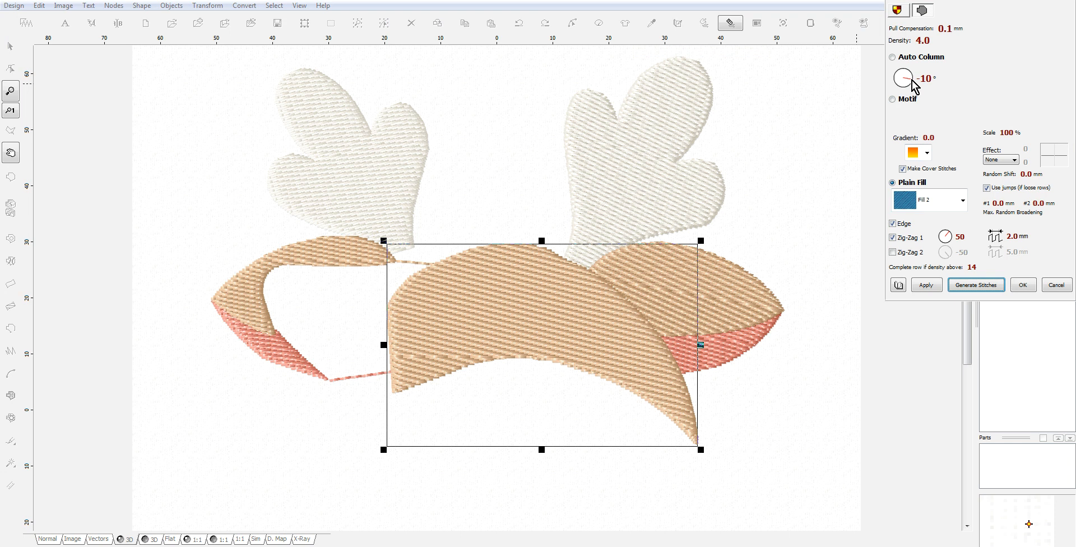
{"action": "left_click", "coordinate": [975, 283]}
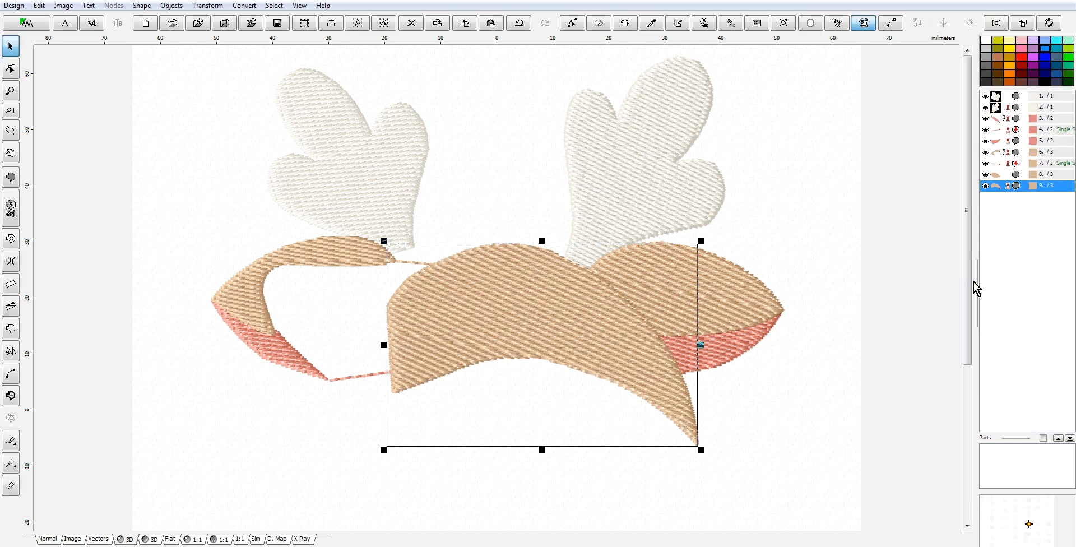
Step: Start a fill outline for the cream muzzle, tracing from the nose's right corner along the face edge and right cheek to the chin
{"action": "scroll", "coordinate": [562, 384], "scroll_direction": "down", "scroll_amount": 2}
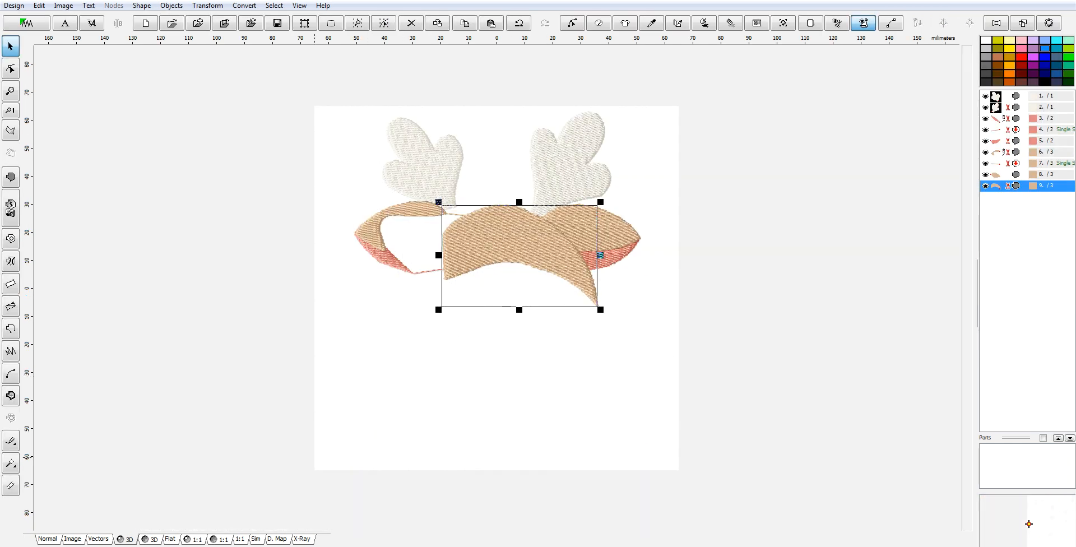
{"action": "left_click", "coordinate": [64, 539]}
{"action": "scroll", "coordinate": [449, 251], "scroll_direction": "up", "scroll_amount": 2}
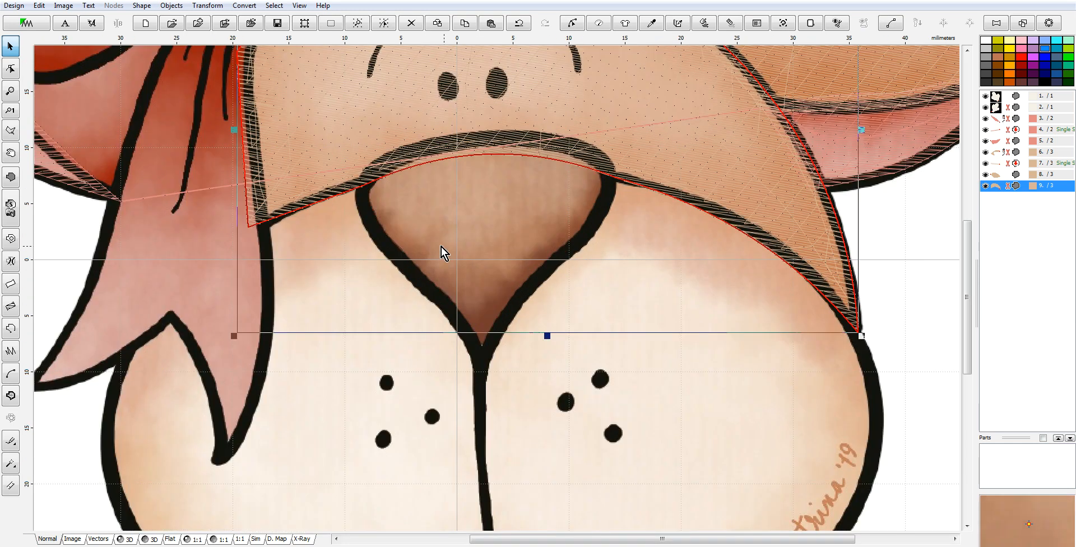
{"action": "scroll", "coordinate": [604, 242], "scroll_direction": "down", "scroll_amount": 2}
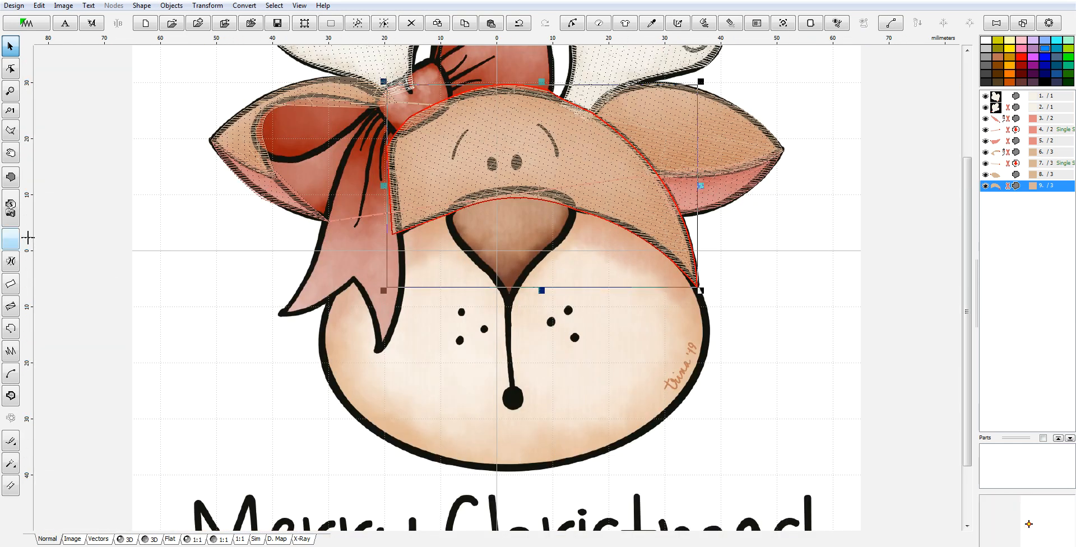
{"action": "left_click", "coordinate": [11, 68]}
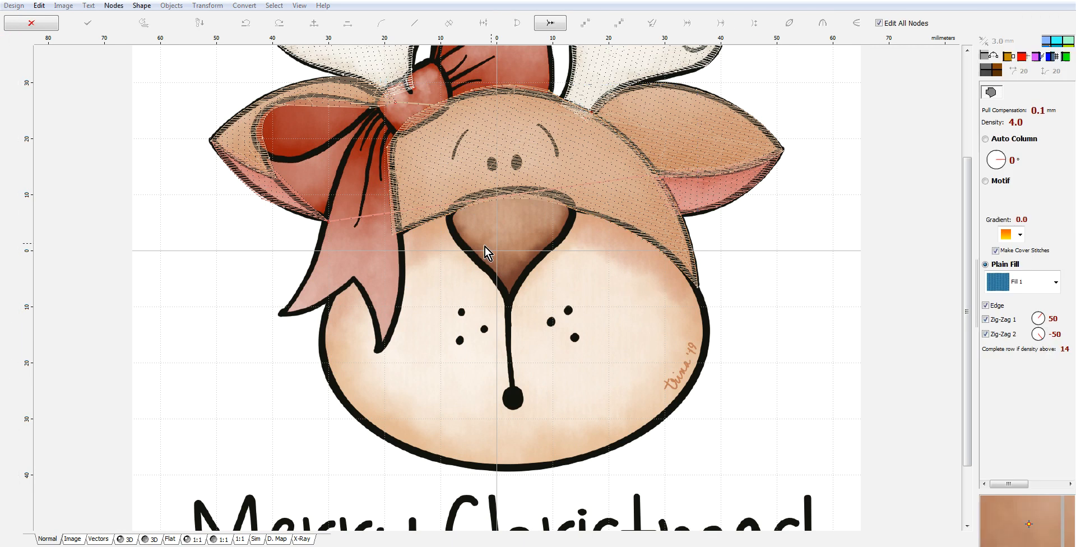
{"action": "left_click", "coordinate": [576, 210]}
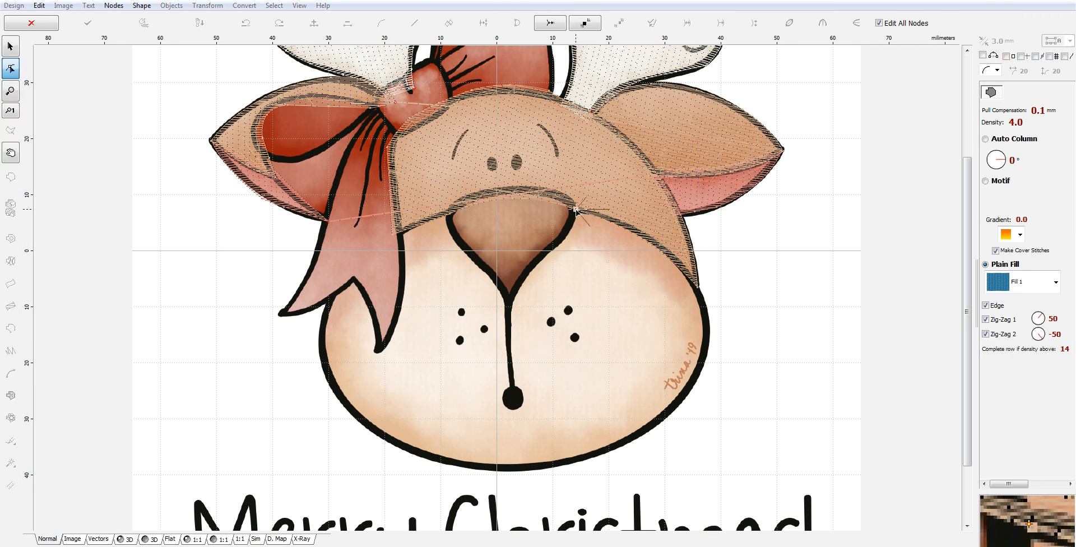
{"action": "left_click", "coordinate": [698, 288], "text": "shift"}
{"action": "left_click_drag", "start_coordinate": [636, 247], "coordinate": [648, 239]}
{"action": "left_click", "coordinate": [660, 419]}
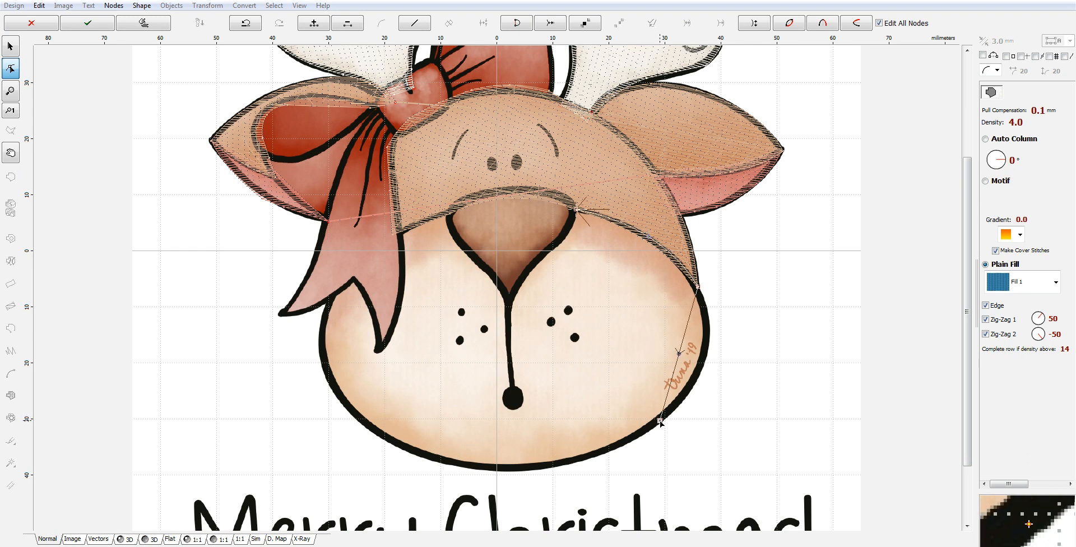
{"action": "left_click_drag", "start_coordinate": [680, 353], "coordinate": [702, 362]}
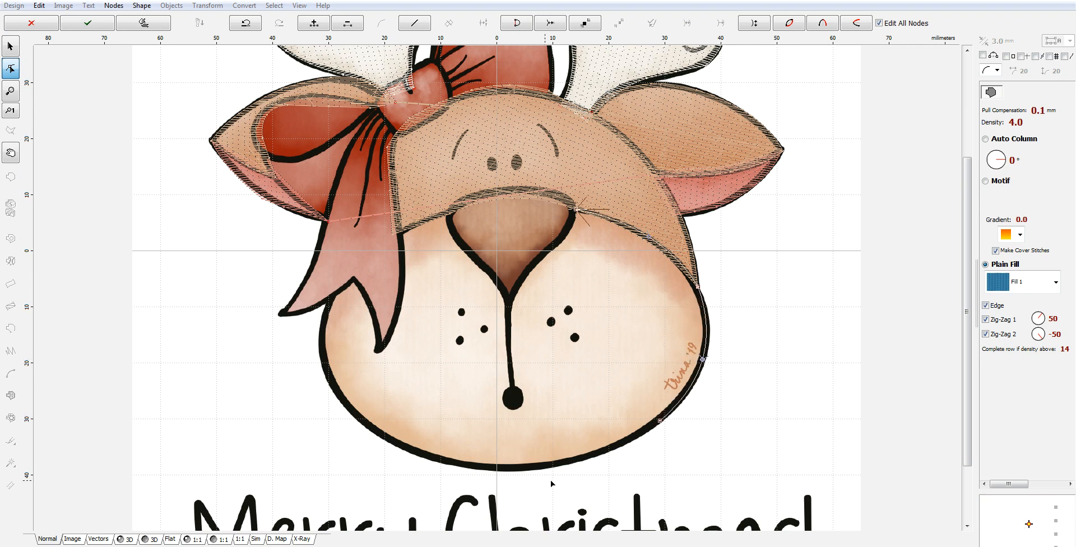
{"action": "left_click", "coordinate": [471, 466]}
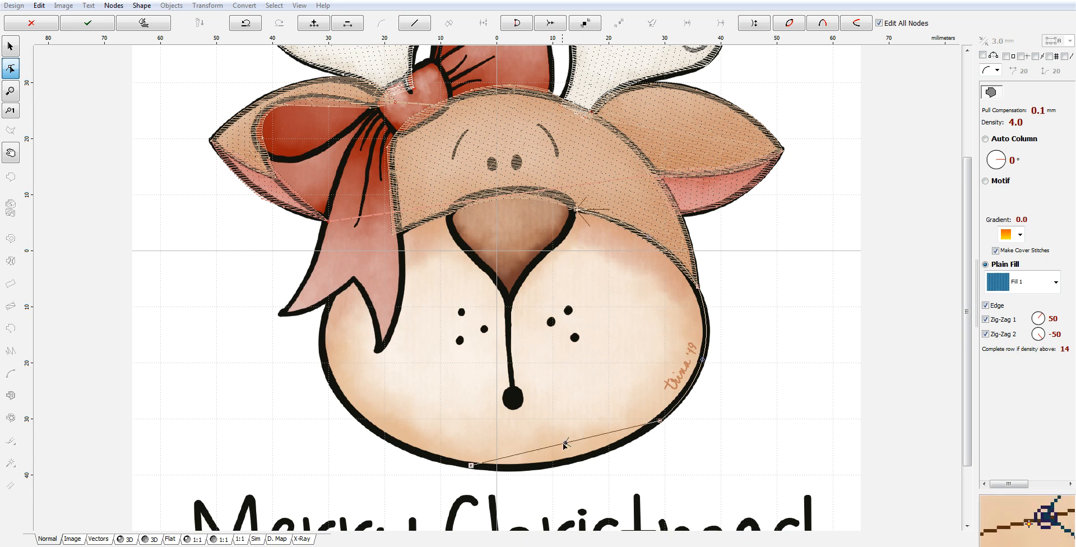
{"action": "left_click_drag", "start_coordinate": [566, 443], "coordinate": [567, 461]}
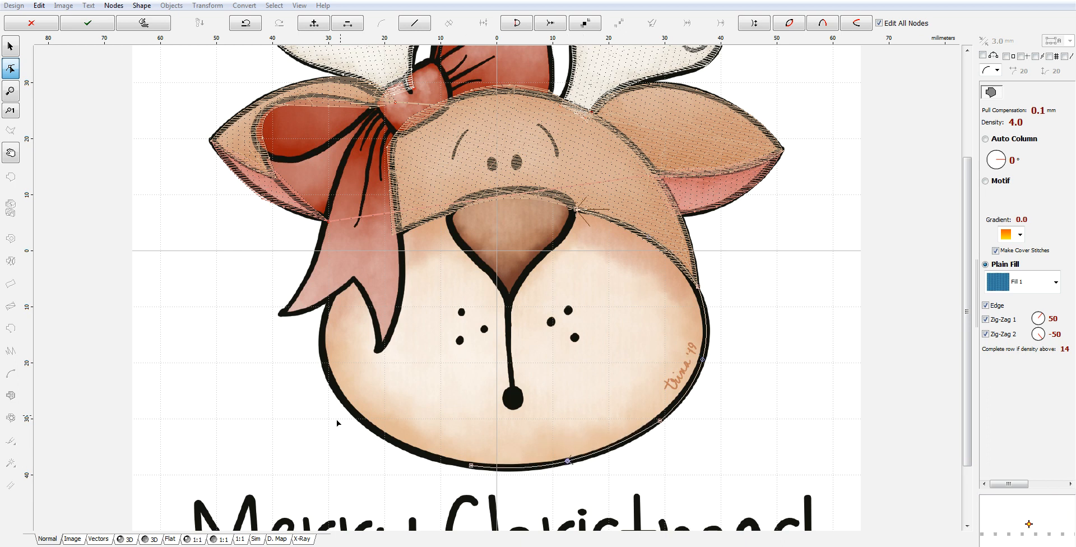
Step: Continue the muzzle outline around the left cheek and along the ribbon tails up toward the brown face's lower left corner
{"action": "left_click", "coordinate": [341, 397]}
{"action": "left_click_drag", "start_coordinate": [406, 432], "coordinate": [393, 441]}
{"action": "left_click", "coordinate": [330, 289]}
{"action": "left_click_drag", "start_coordinate": [334, 343], "coordinate": [324, 350]}
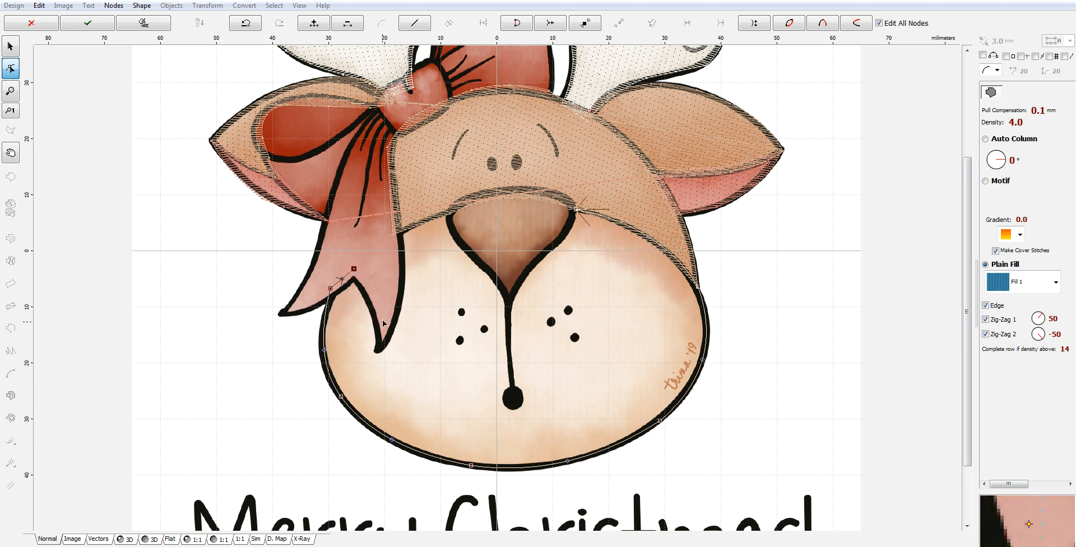
{"action": "left_click", "coordinate": [383, 343]}
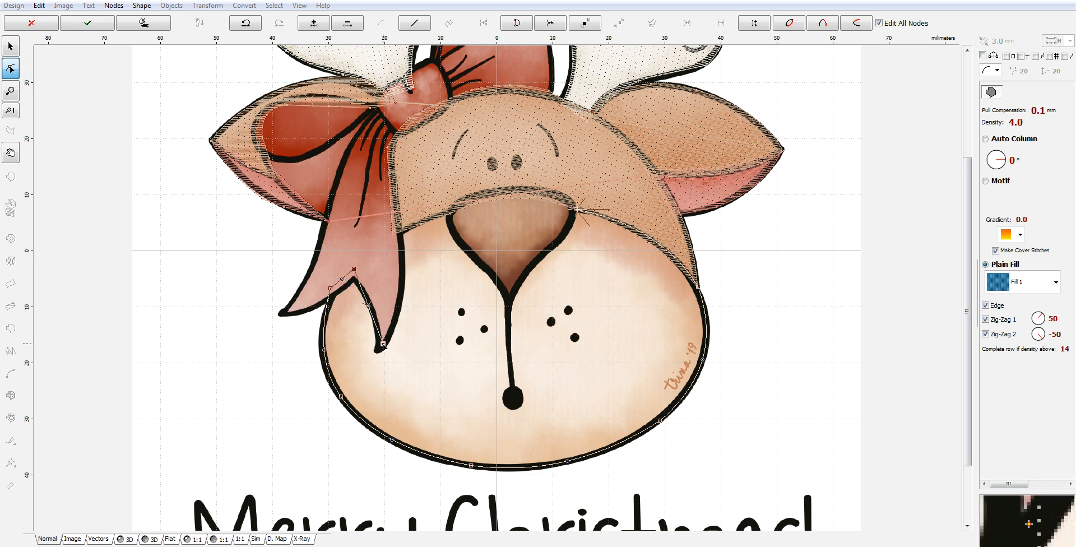
{"action": "left_click_drag", "start_coordinate": [367, 308], "coordinate": [398, 304]}
{"action": "left_click", "coordinate": [402, 256]}
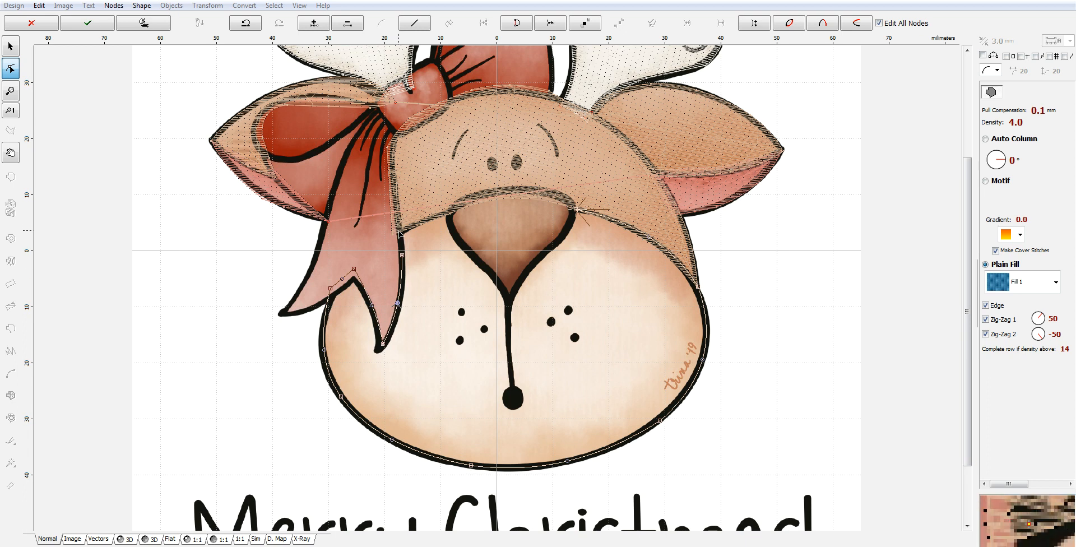
Step: Trace the muzzle outline's V-shaped notch just inside the nose and bring it back to the starting corner
{"action": "left_click", "coordinate": [448, 213]}
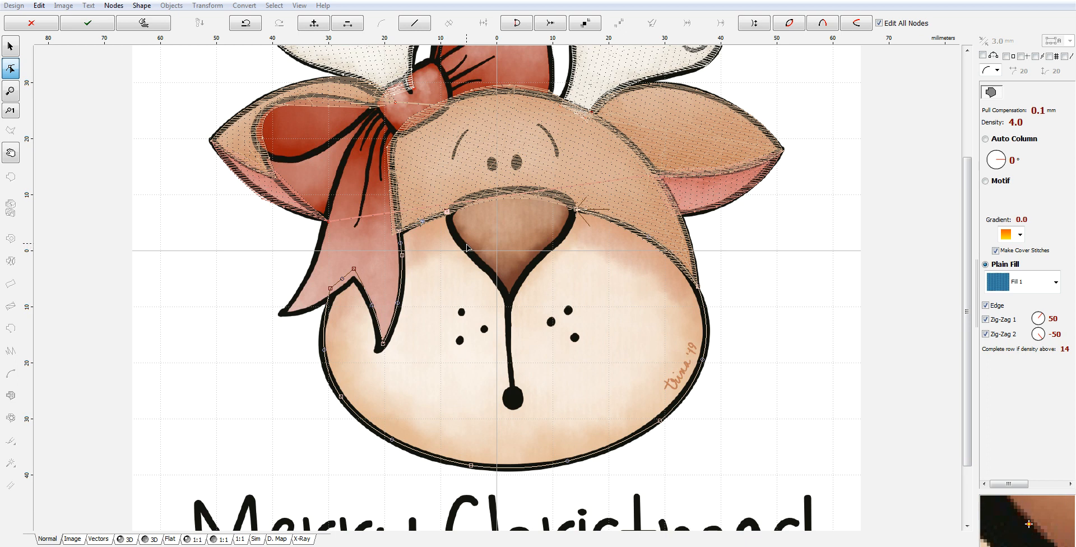
{"action": "left_click", "coordinate": [507, 283]}
{"action": "left_click_drag", "start_coordinate": [481, 247], "coordinate": [464, 239]}
{"action": "left_click", "coordinate": [508, 286]}
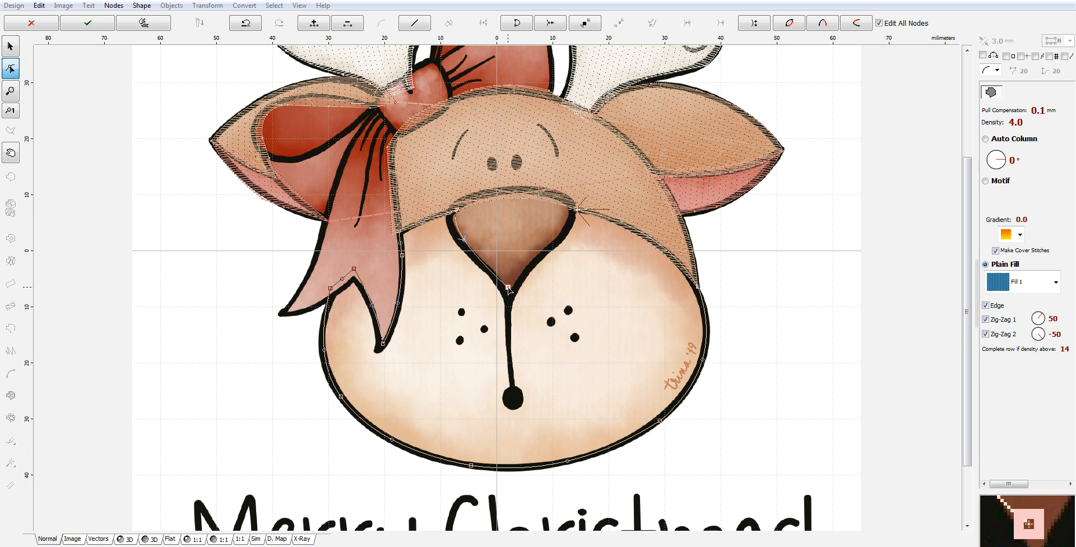
{"action": "left_click_drag", "start_coordinate": [509, 287], "coordinate": [508, 282]}
{"action": "left_click_drag", "start_coordinate": [465, 240], "coordinate": [475, 243]}
{"action": "left_click", "coordinate": [553, 236]}
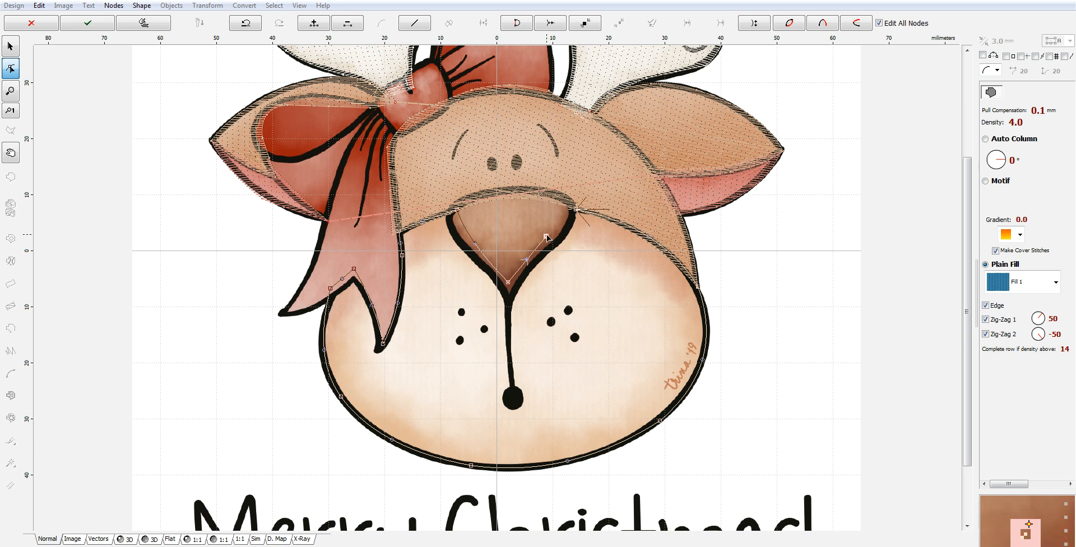
{"action": "left_click", "coordinate": [577, 212]}
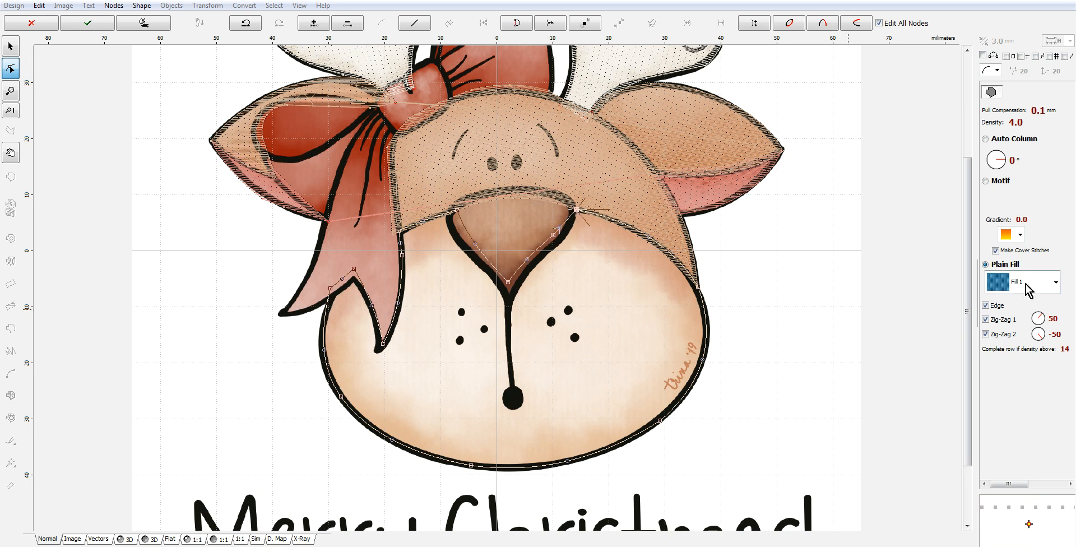
Step: Set the muzzle's Zig-Zag 1 underlay stitch length to 2 mm
{"action": "left_click", "coordinate": [1047, 484]}
{"action": "left_click", "coordinate": [1000, 334]}
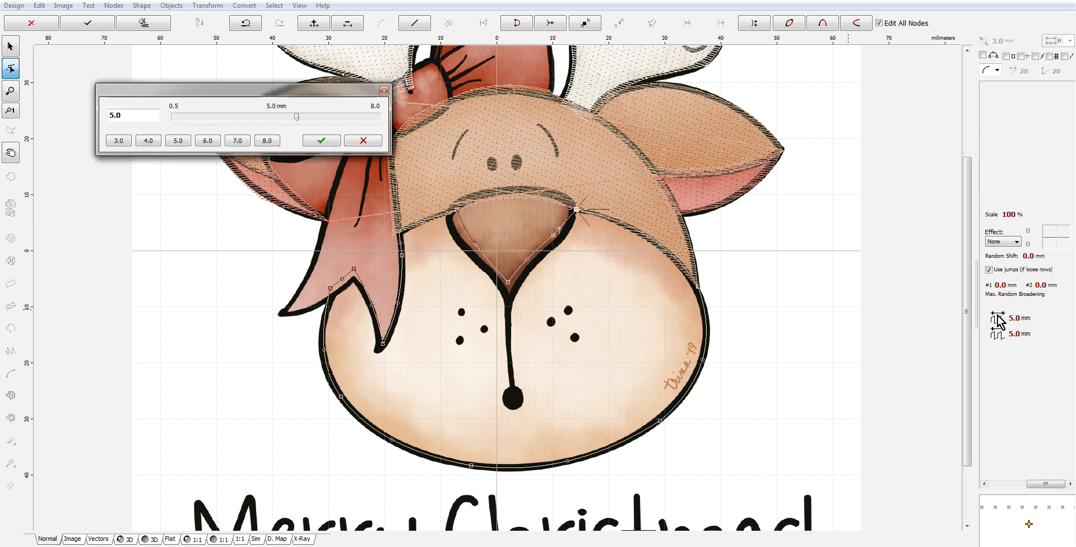
{"action": "double_click", "coordinate": [112, 116]}
{"action": "type", "text": "2"}
{"action": "left_click", "coordinate": [321, 140]}
{"action": "left_click", "coordinate": [1010, 484]}
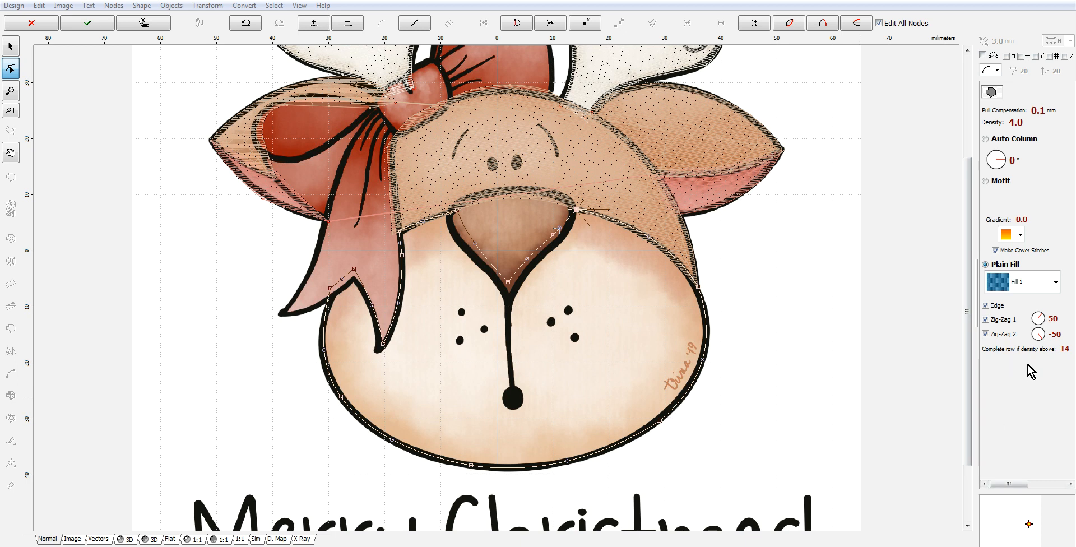
Step: Turn off the muzzle's Zig-Zag 2 underlay and generate its stitches
{"action": "left_click", "coordinate": [985, 335]}
{"action": "right_click", "coordinate": [588, 281]}
{"action": "left_click", "coordinate": [622, 291]}
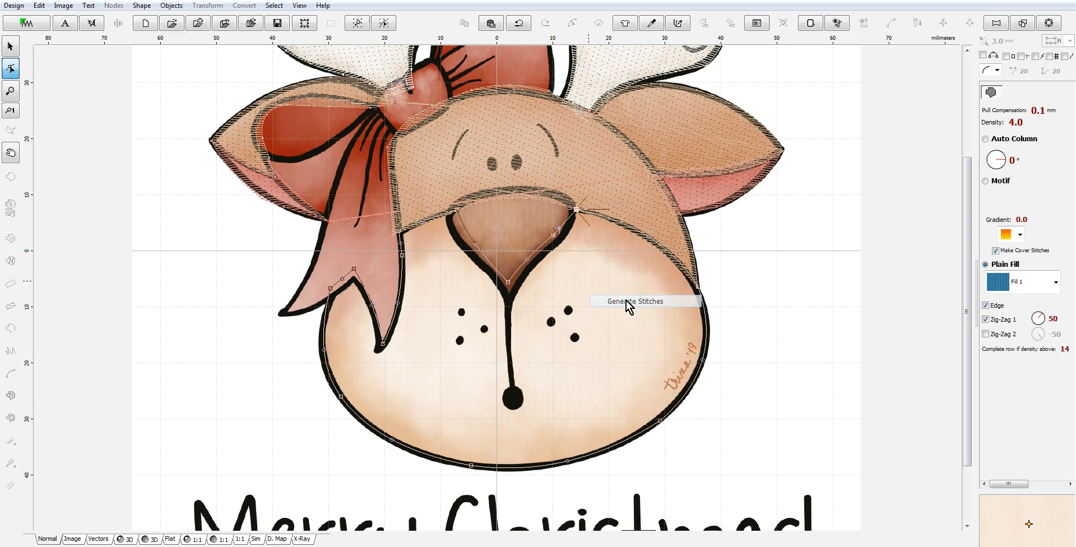
Step: Pick the muzzle's thread color from the image's right cheek using a 3x3 pixel sample
{"action": "right_click", "coordinate": [997, 202]}
{"action": "mouse_move", "coordinate": [980, 268]}
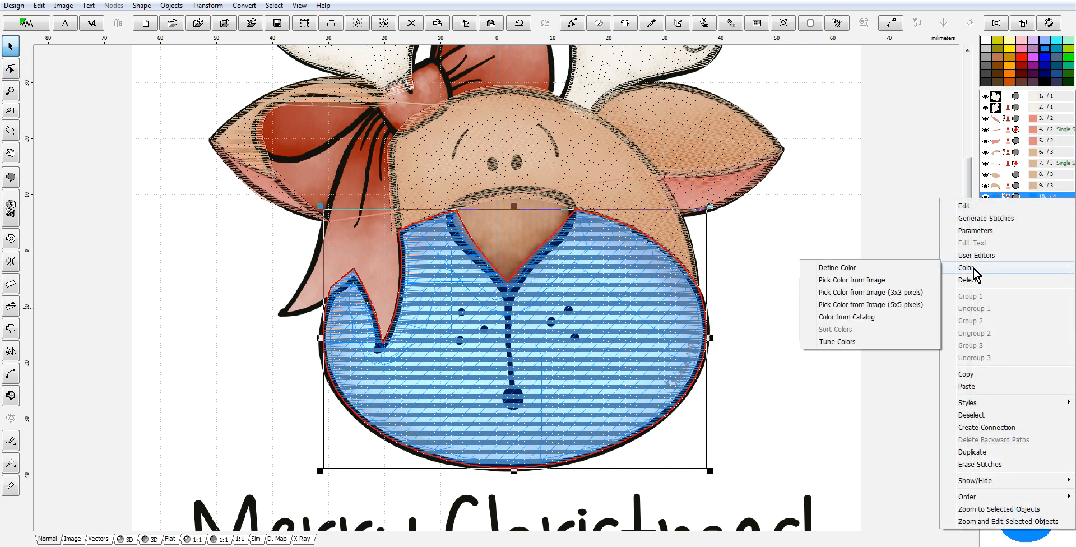
{"action": "left_click", "coordinate": [861, 293]}
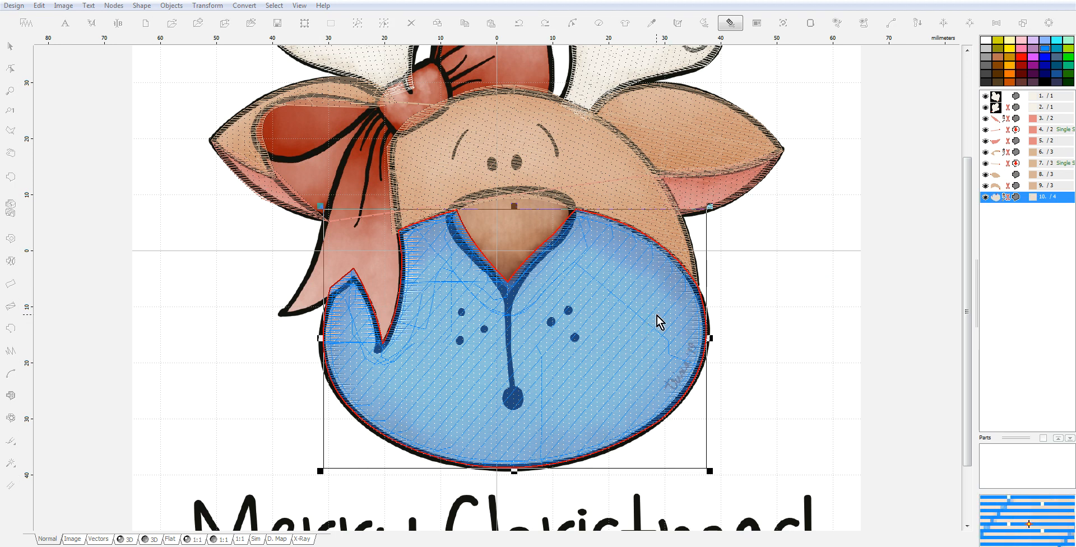
{"action": "left_click", "coordinate": [657, 315]}
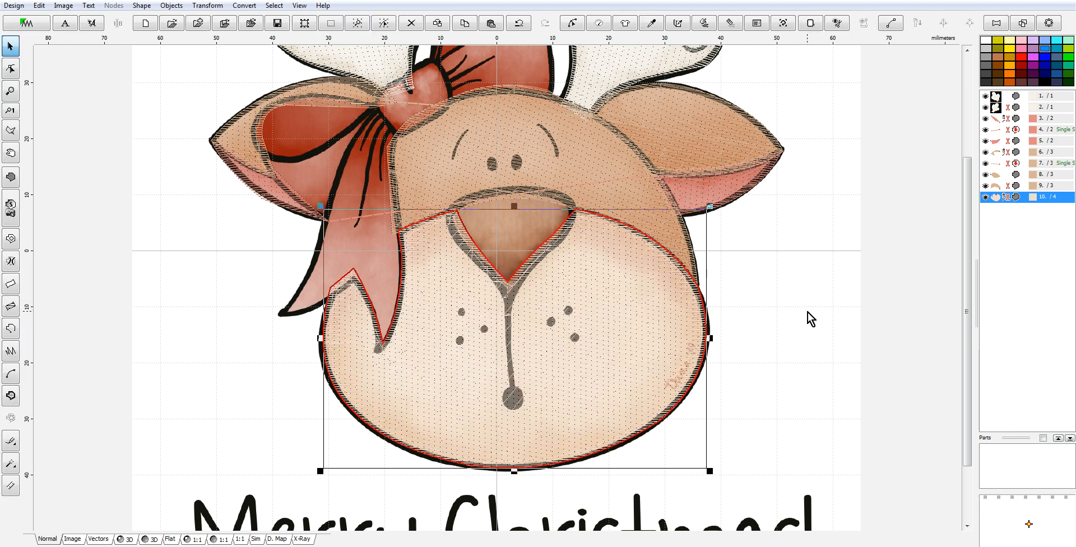
{"action": "right_click", "coordinate": [997, 200]}
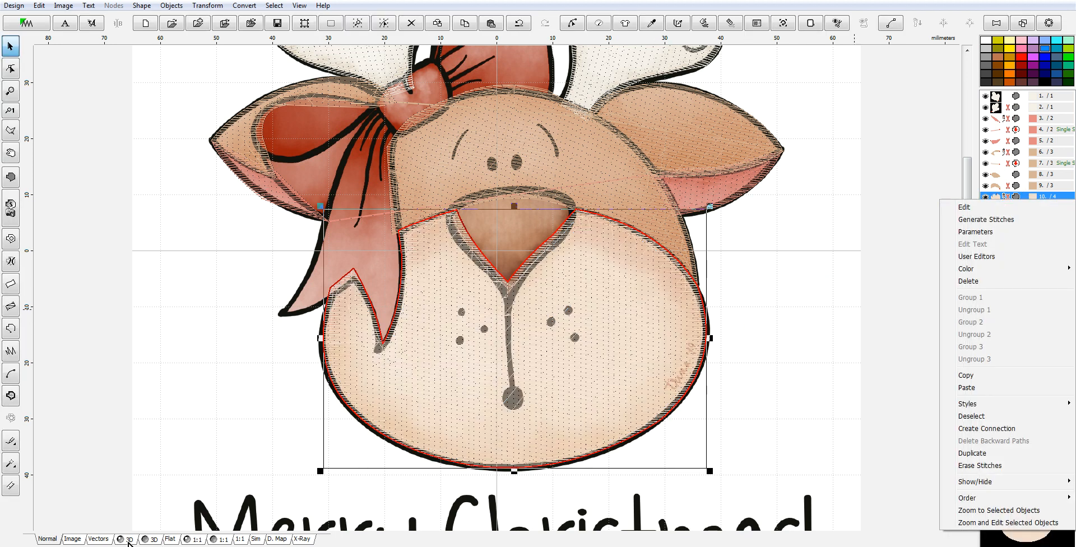
Step: Check the muzzle in 3D, place its fill end point at the bottom chin node and regenerate the stitches
{"action": "left_click", "coordinate": [128, 539]}
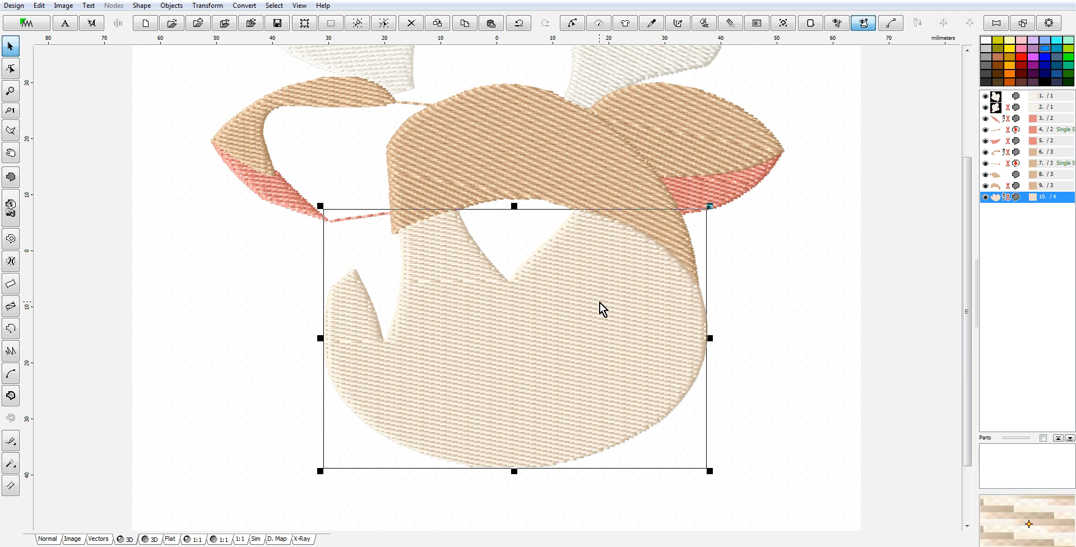
{"action": "right_click", "coordinate": [663, 301]}
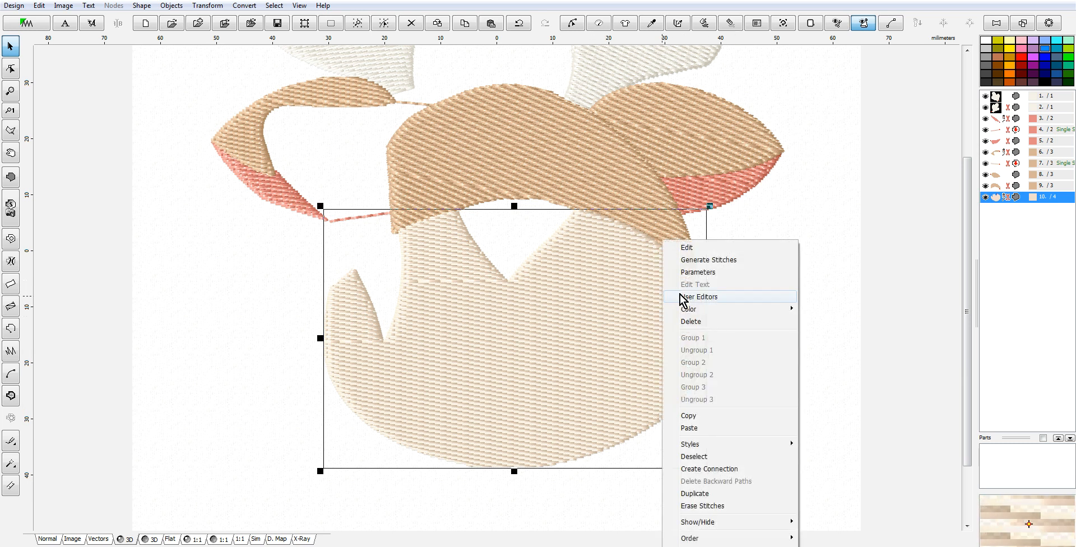
{"action": "left_click", "coordinate": [698, 248]}
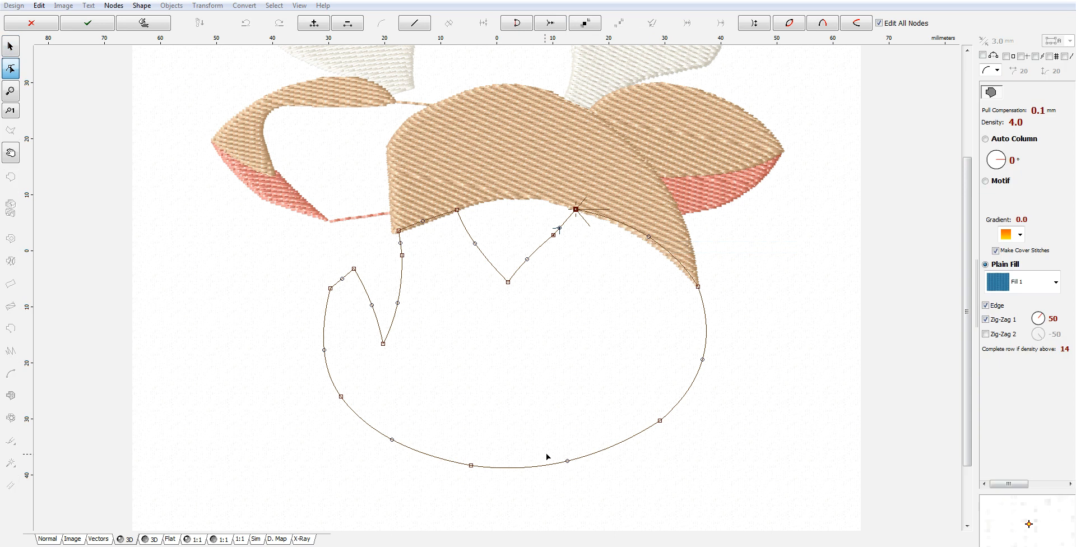
{"action": "right_click", "coordinate": [472, 465]}
{"action": "left_click", "coordinate": [542, 360]}
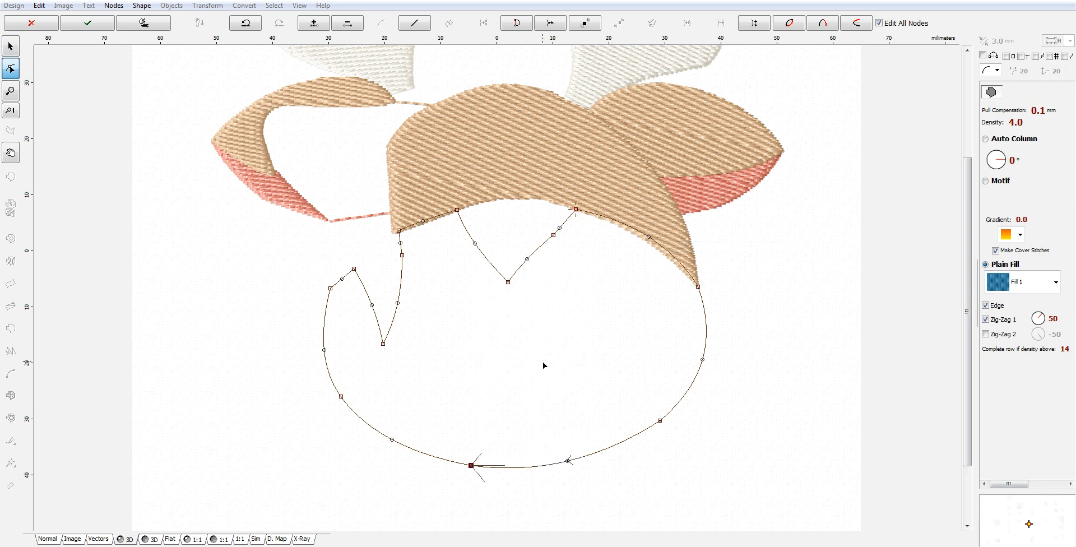
{"action": "right_click", "coordinate": [543, 361]}
{"action": "left_click", "coordinate": [581, 383]}
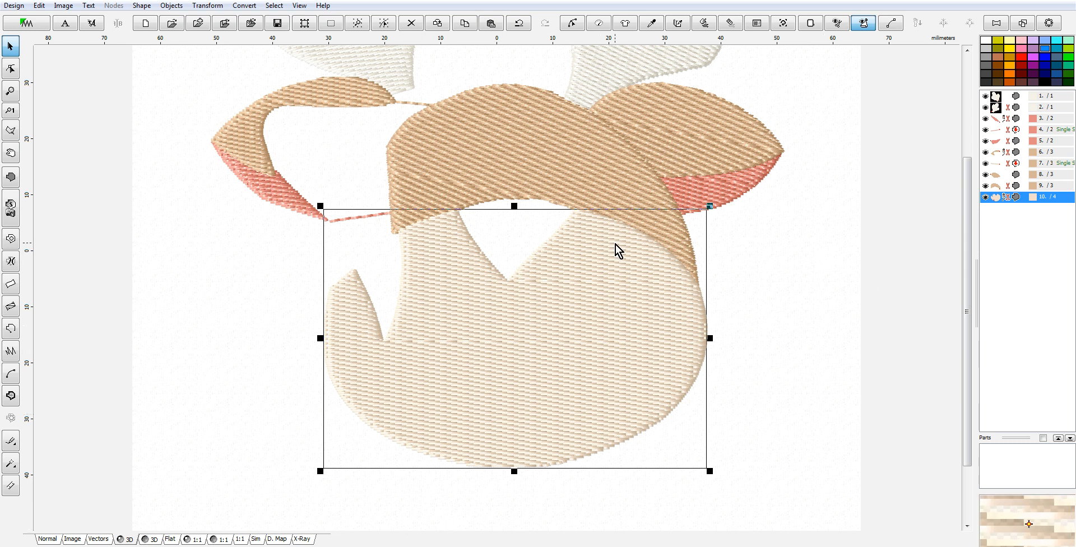
Step: Trace the reindeer's nose along its black outline as a closed Plain Fill object ending at the lower tip
{"action": "left_click", "coordinate": [51, 539]}
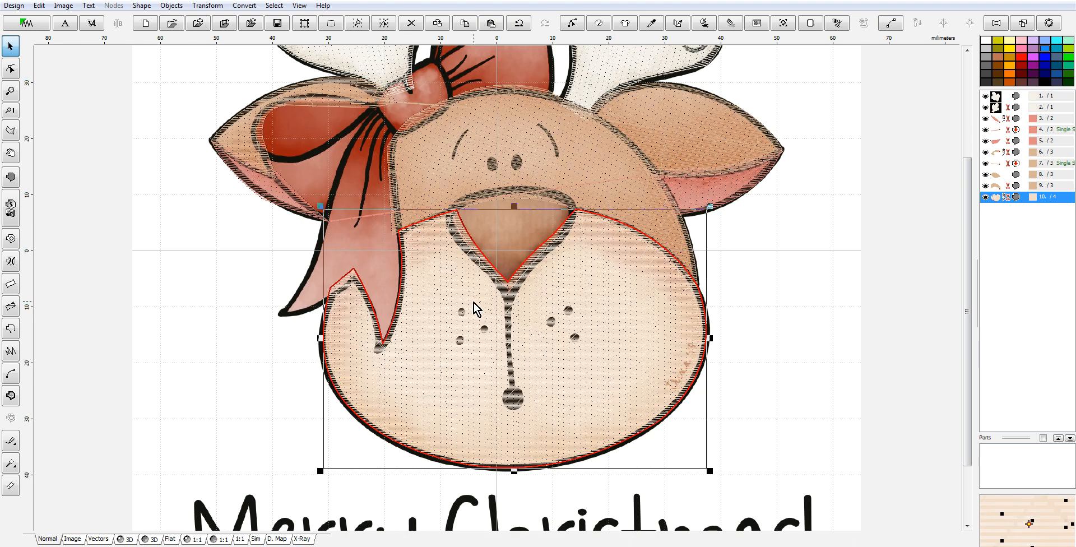
{"action": "scroll", "coordinate": [594, 258], "scroll_direction": "up", "scroll_amount": 2}
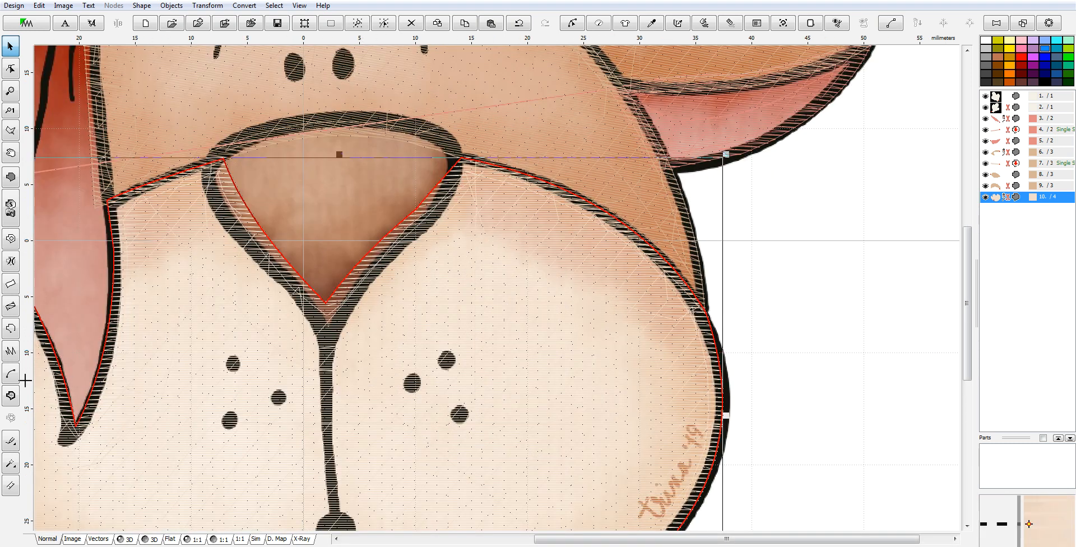
{"action": "left_click", "coordinate": [11, 177]}
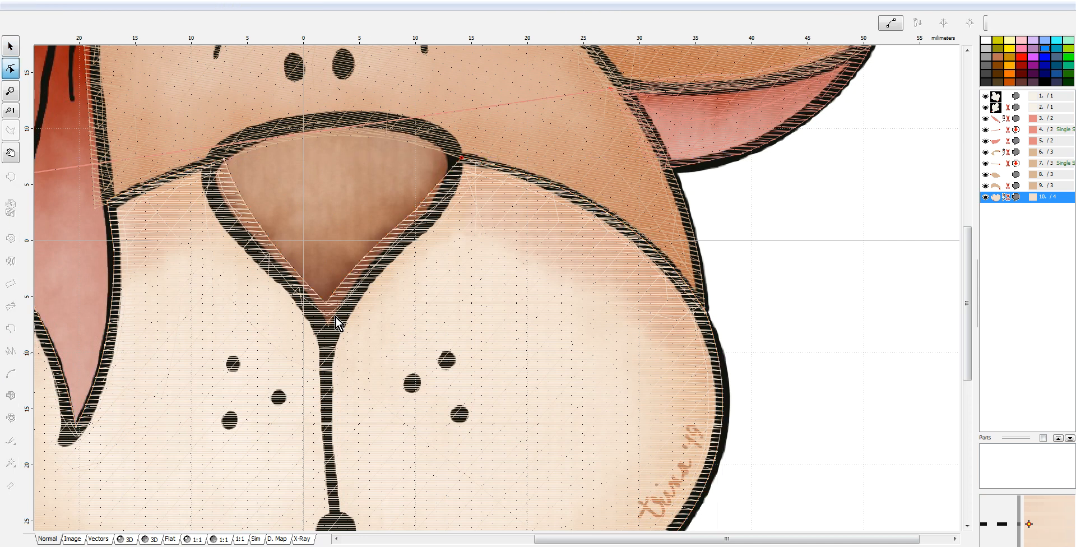
{"action": "left_click", "coordinate": [411, 229]}
{"action": "left_click", "coordinate": [366, 282]}
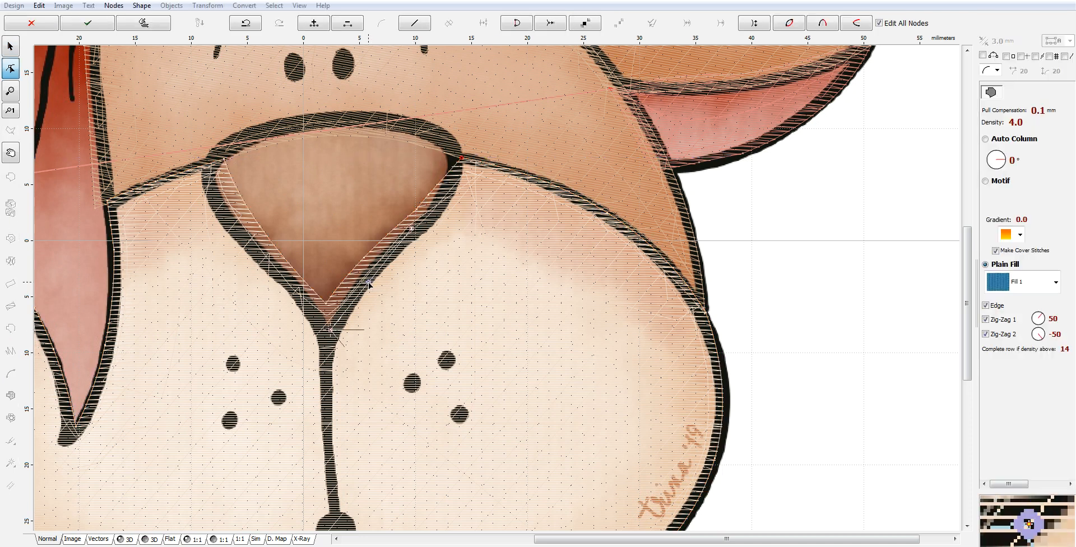
{"action": "left_click", "coordinate": [455, 168]}
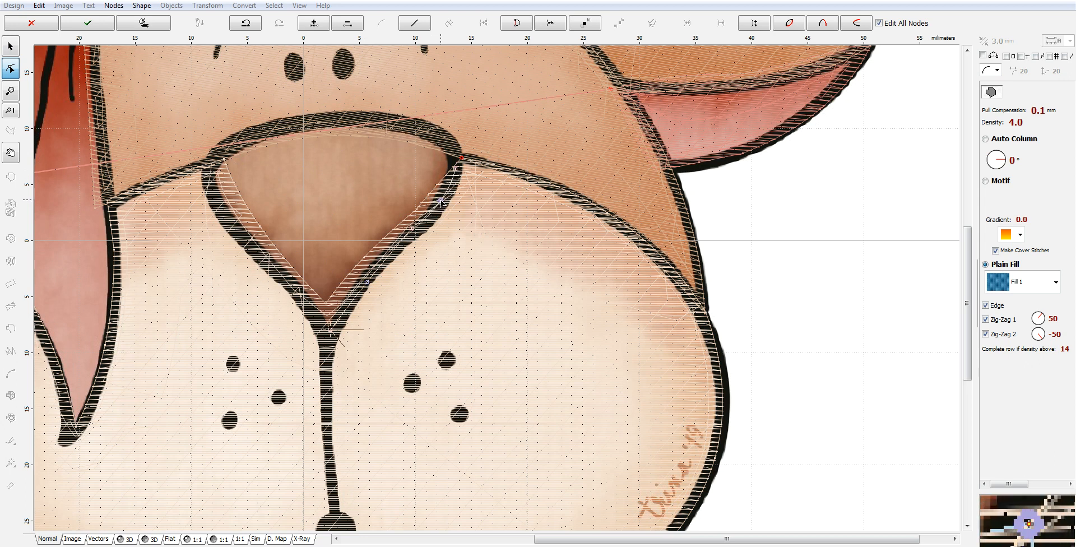
{"action": "left_click", "coordinate": [402, 126]}
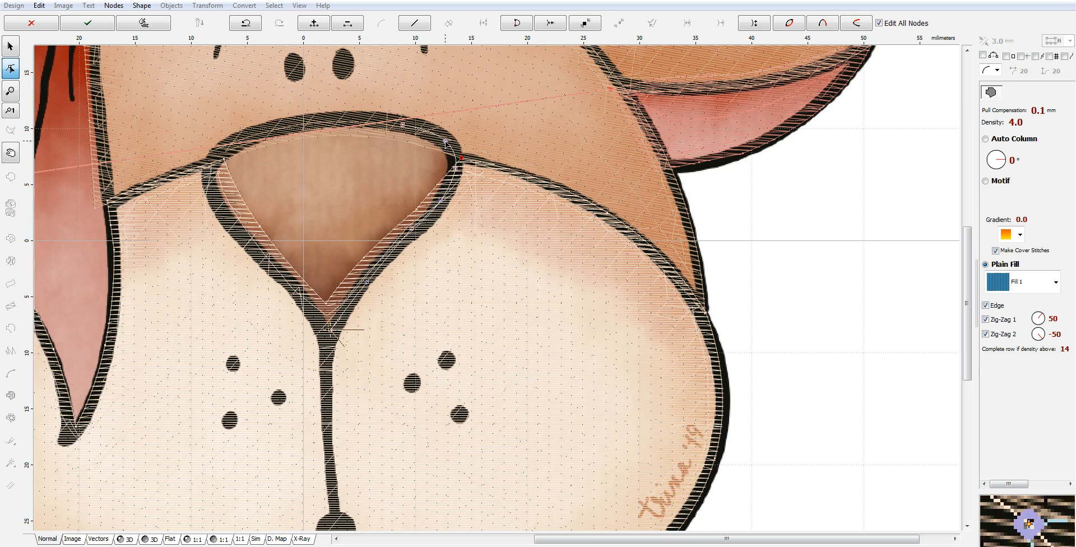
{"action": "left_click", "coordinate": [218, 152]}
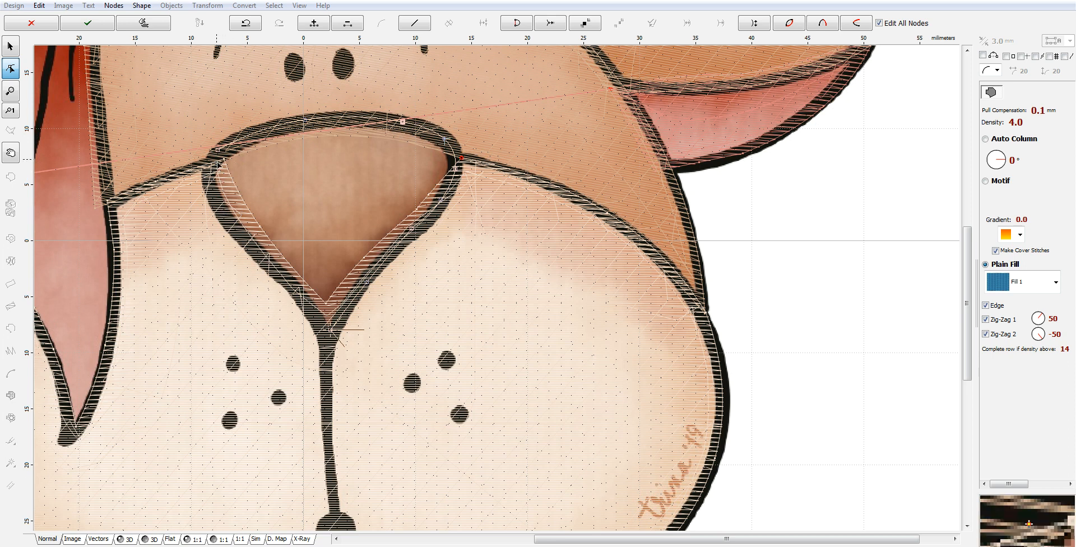
{"action": "left_click", "coordinate": [223, 212]}
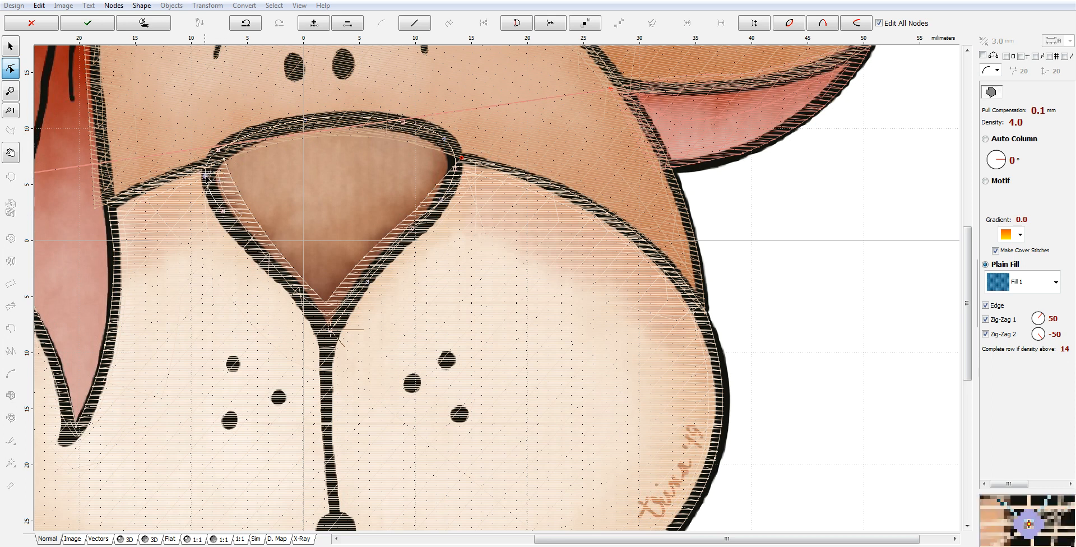
{"action": "left_click", "coordinate": [301, 298]}
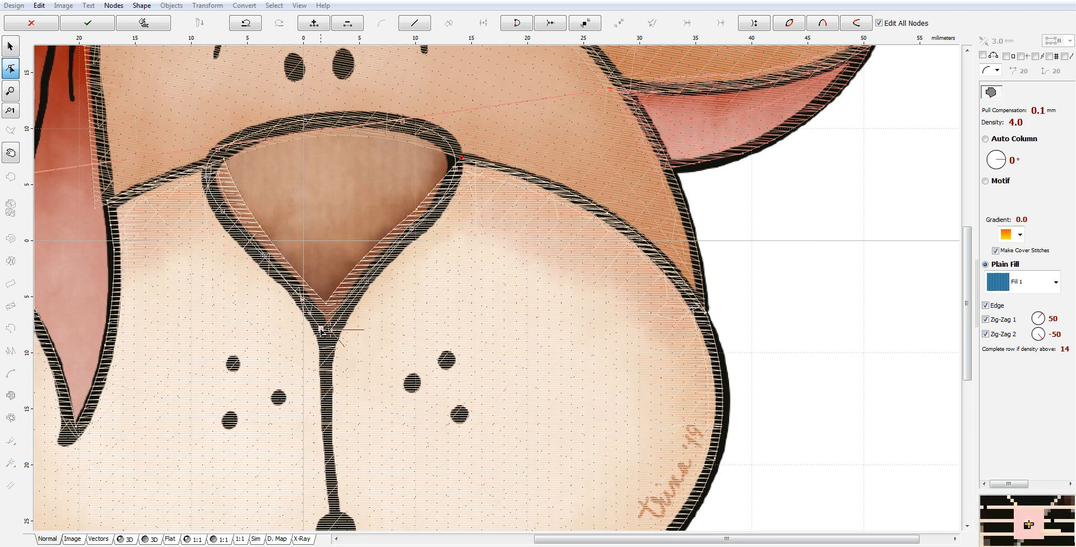
{"action": "left_click", "coordinate": [330, 335]}
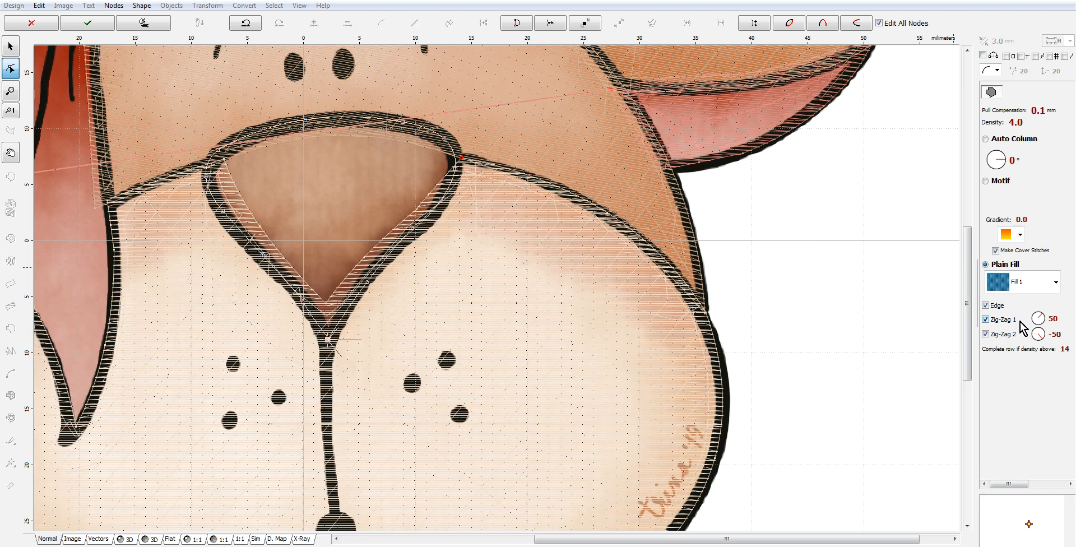
Step: Turn off the nose's Zig-Zag 2 underlay, set its Zig-Zag 1 stitch length to 2 mm and generate the stitches
{"action": "left_click", "coordinate": [1009, 335]}
{"action": "left_click", "coordinate": [1061, 484]}
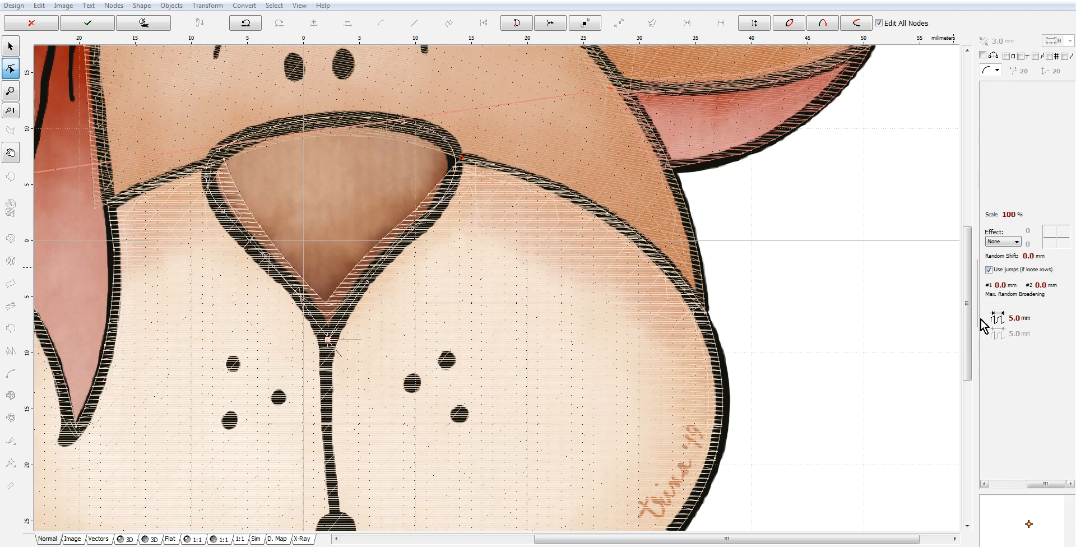
{"action": "left_click", "coordinate": [997, 319]}
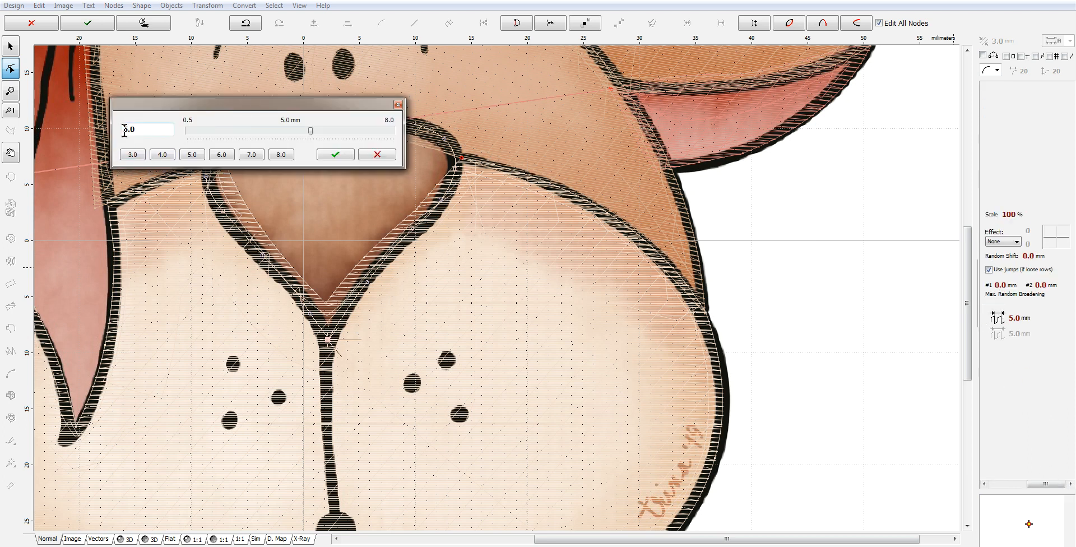
{"action": "type", "text": "2"}
{"action": "left_click", "coordinate": [335, 154]}
{"action": "right_click", "coordinate": [344, 171]}
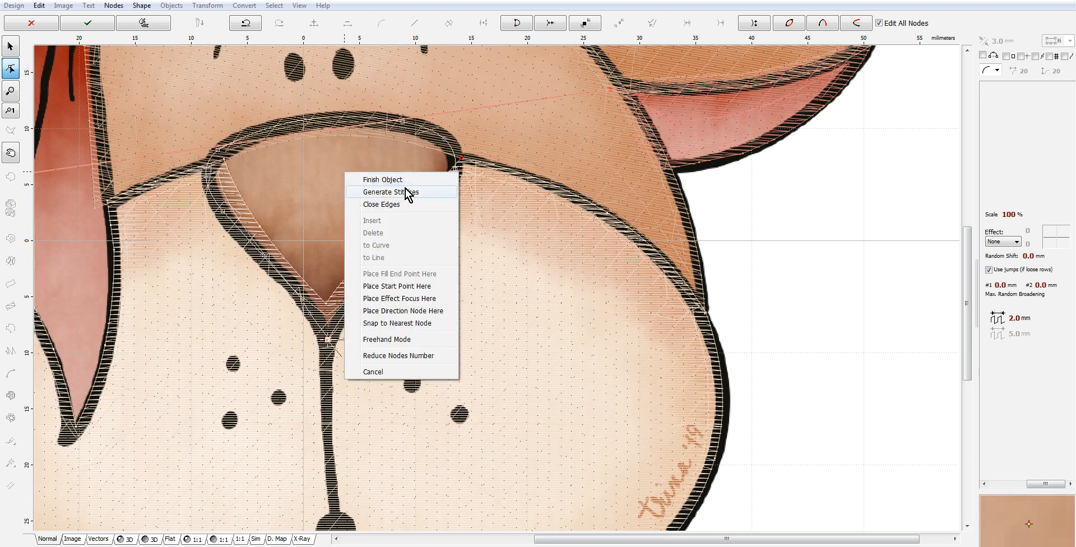
{"action": "left_click", "coordinate": [408, 196]}
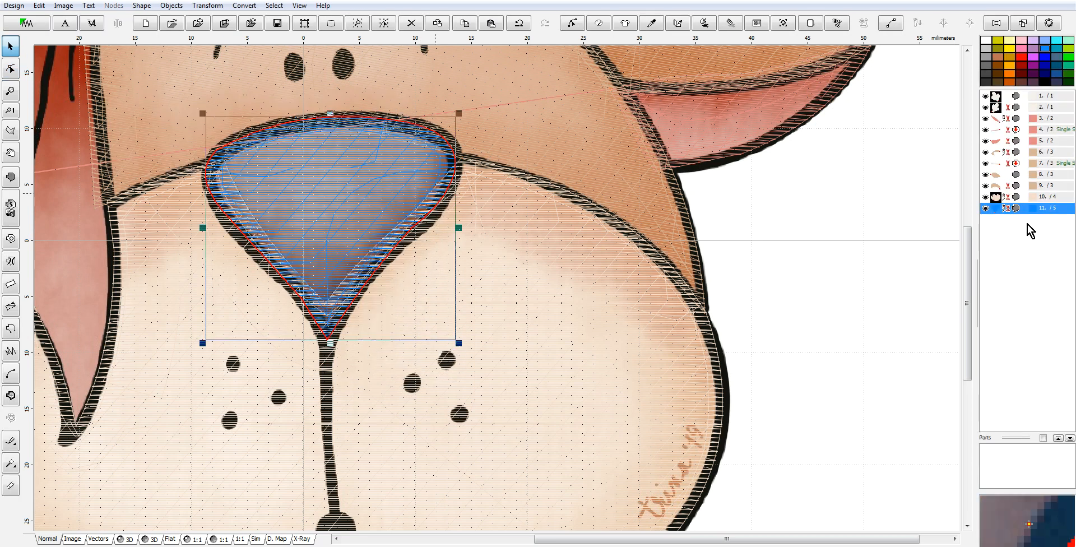
Step: Pick the nose's thread color from the image's brown nose area
{"action": "right_click", "coordinate": [995, 210]}
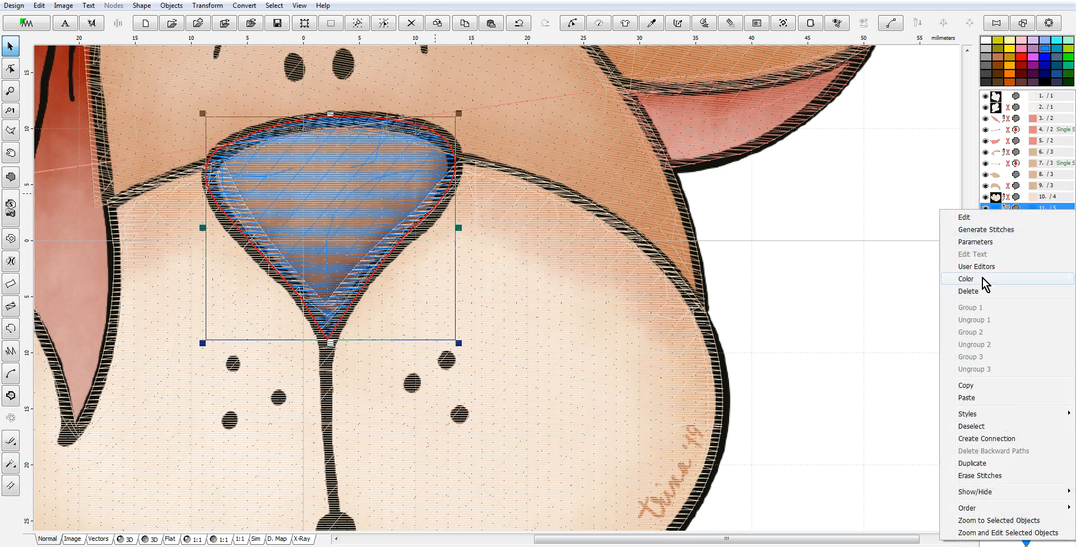
{"action": "mouse_move", "coordinate": [982, 279]}
{"action": "left_click", "coordinate": [883, 291]}
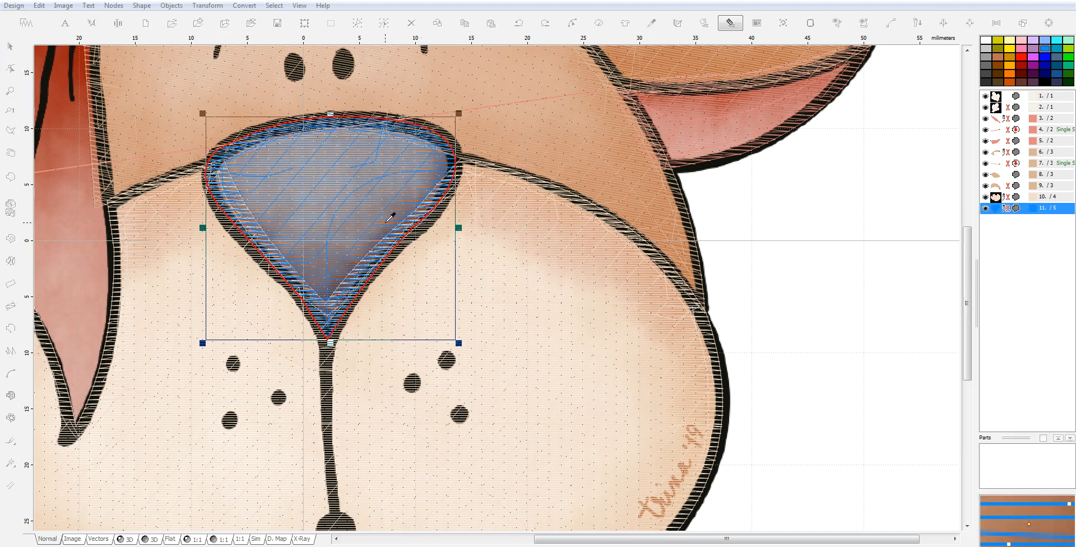
{"action": "left_click", "coordinate": [386, 232]}
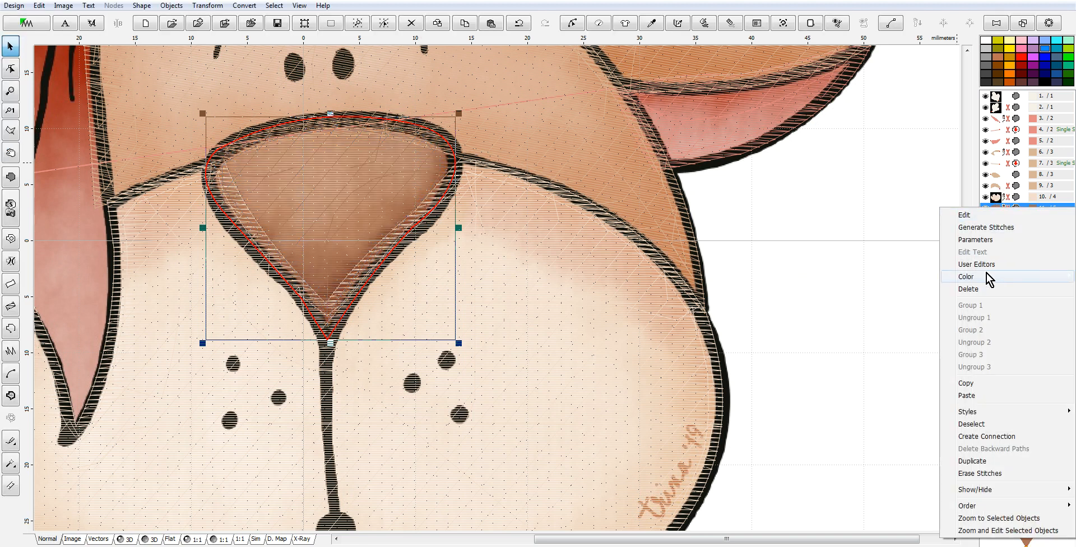
Step: Try catalog color 2289 Orange/Brown from Marathon Polyester on the nose and check it in 3D
{"action": "right_click", "coordinate": [998, 207]}
{"action": "mouse_move", "coordinate": [978, 279]}
{"action": "left_click", "coordinate": [840, 325]}
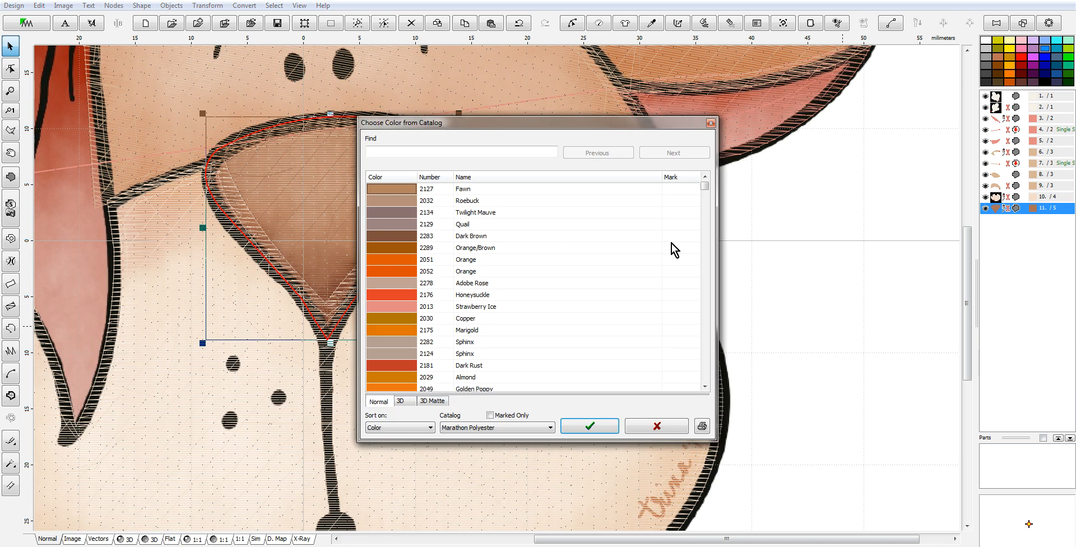
{"action": "left_click", "coordinate": [412, 247]}
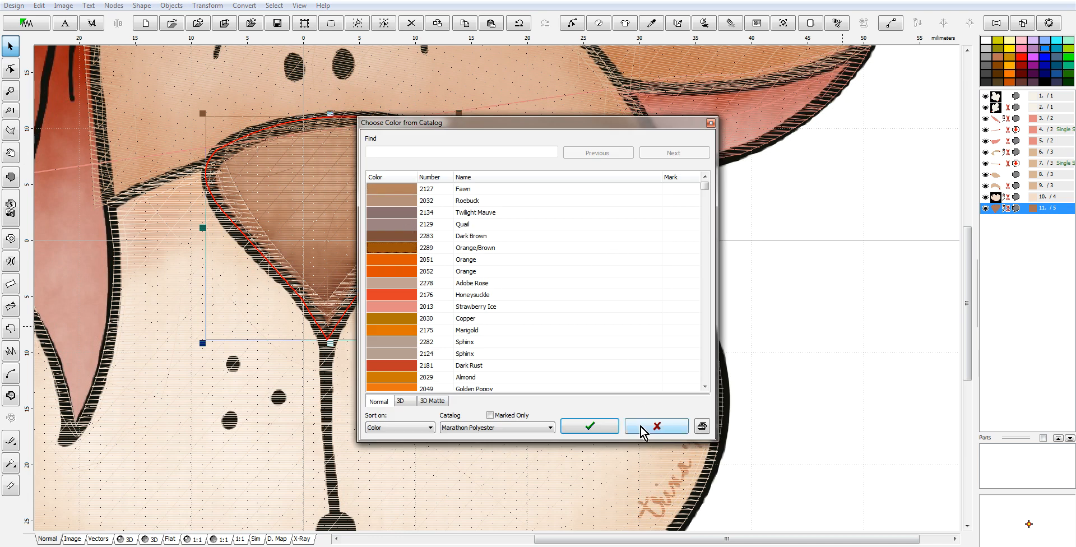
{"action": "left_click", "coordinate": [597, 424]}
{"action": "scroll", "coordinate": [690, 341], "scroll_direction": "down", "scroll_amount": 2}
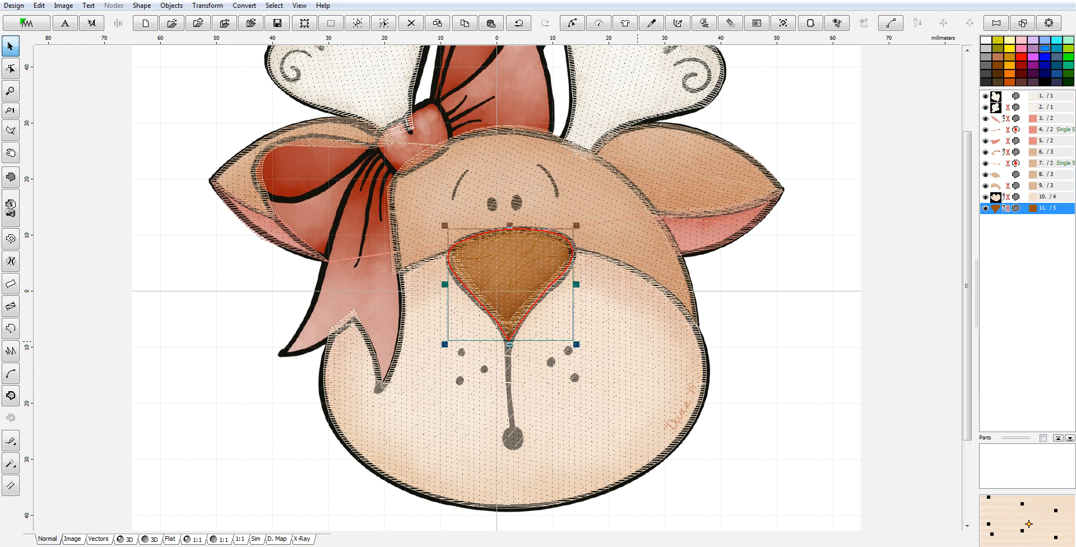
{"action": "left_click", "coordinate": [126, 538]}
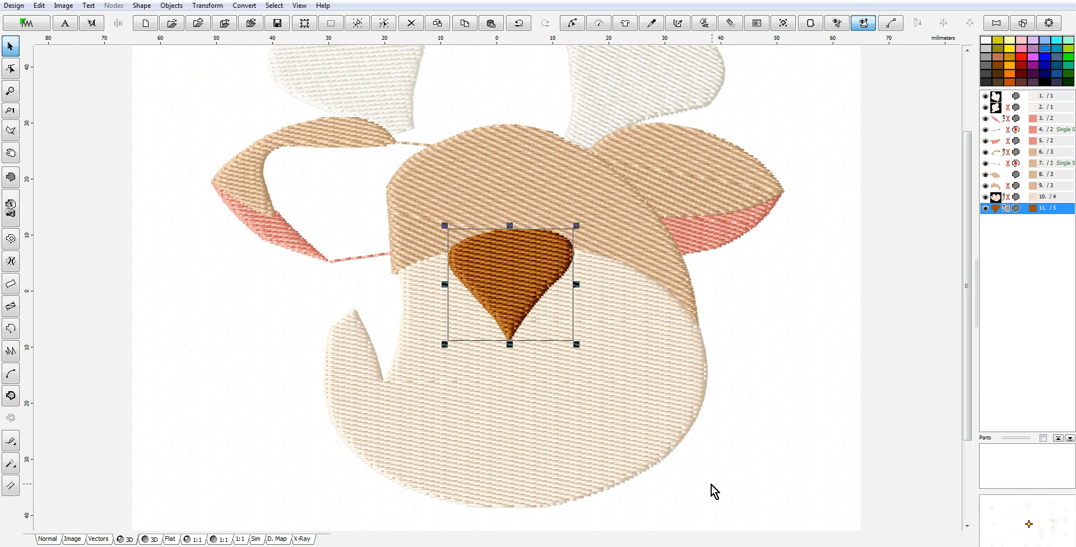
Step: Change the nose's thread color to 2127 Fawn from the Marathon Polyester catalog
{"action": "mouse_move", "coordinate": [1022, 214]}
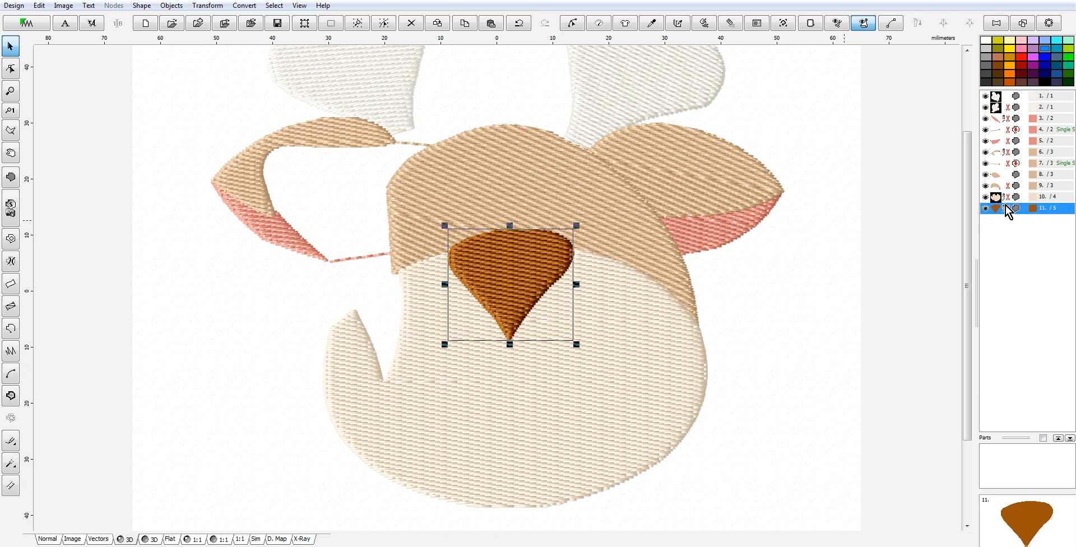
{"action": "right_click", "coordinate": [997, 208]}
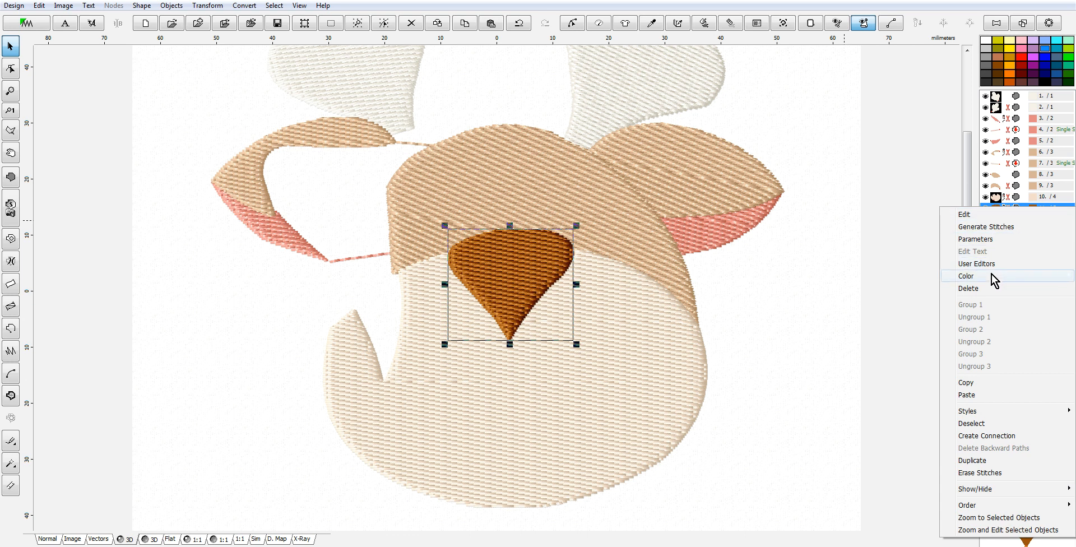
{"action": "mouse_move", "coordinate": [992, 277]}
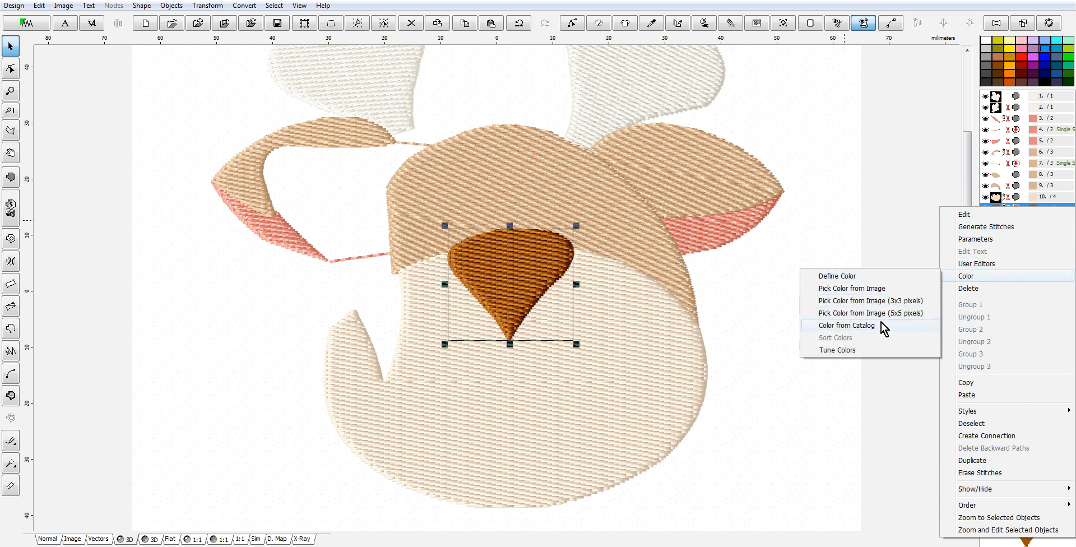
{"action": "left_click", "coordinate": [872, 326]}
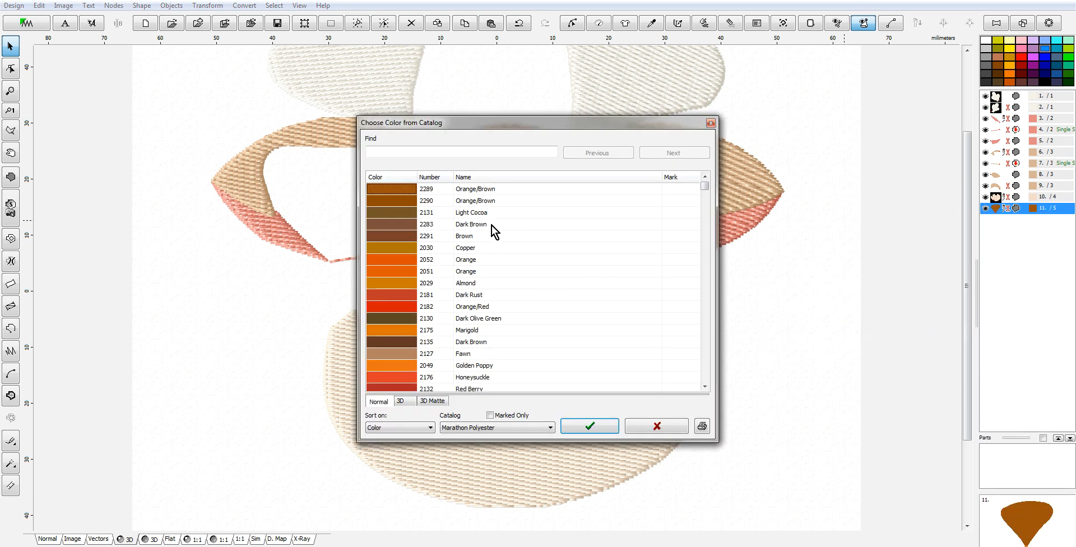
{"action": "left_click", "coordinate": [407, 352]}
{"action": "left_click", "coordinate": [584, 425]}
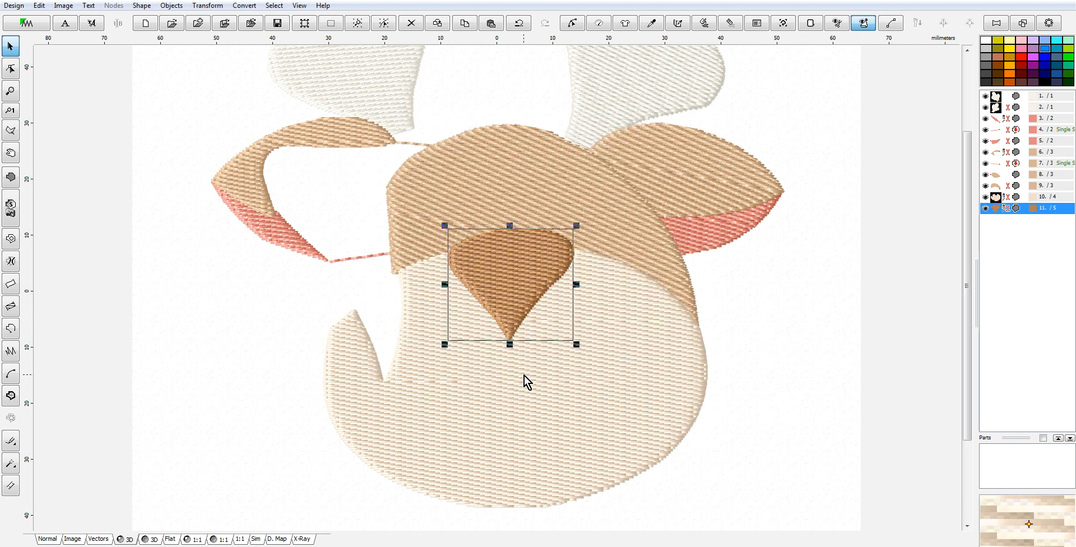
Step: Trace the dark red inside of the bow's left loop as a closed, curved Plain Fill object starting at the knot
{"action": "left_click", "coordinate": [49, 539]}
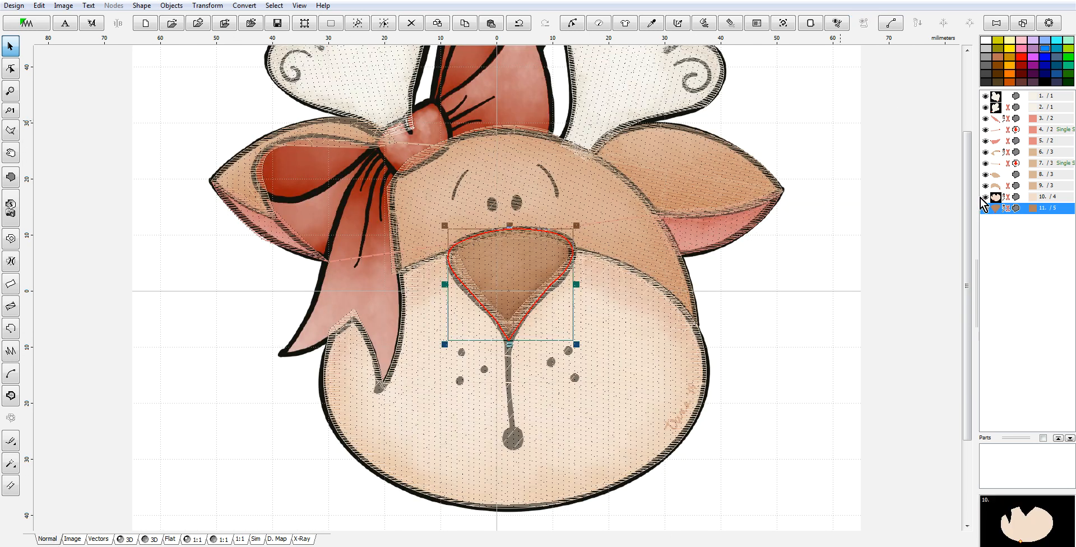
{"action": "scroll", "coordinate": [969, 209], "scroll_direction": "up", "scroll_amount": 3}
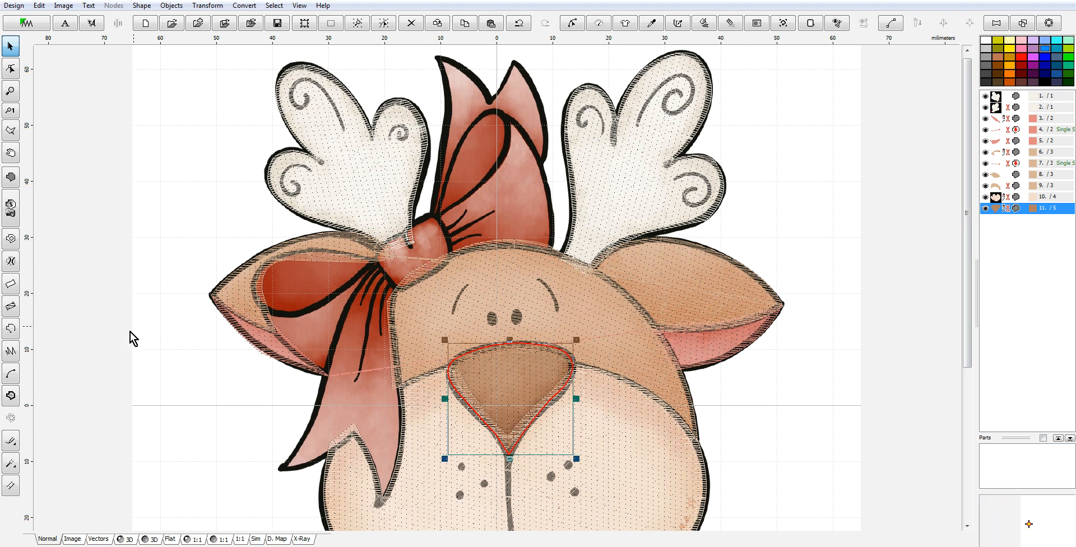
{"action": "left_click", "coordinate": [10, 68]}
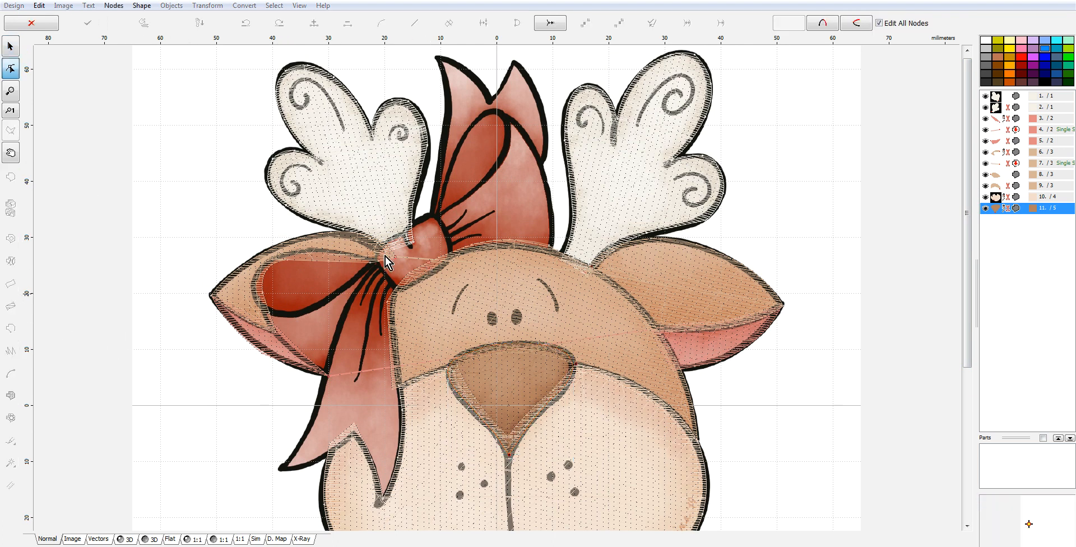
{"action": "left_click", "coordinate": [379, 261]}
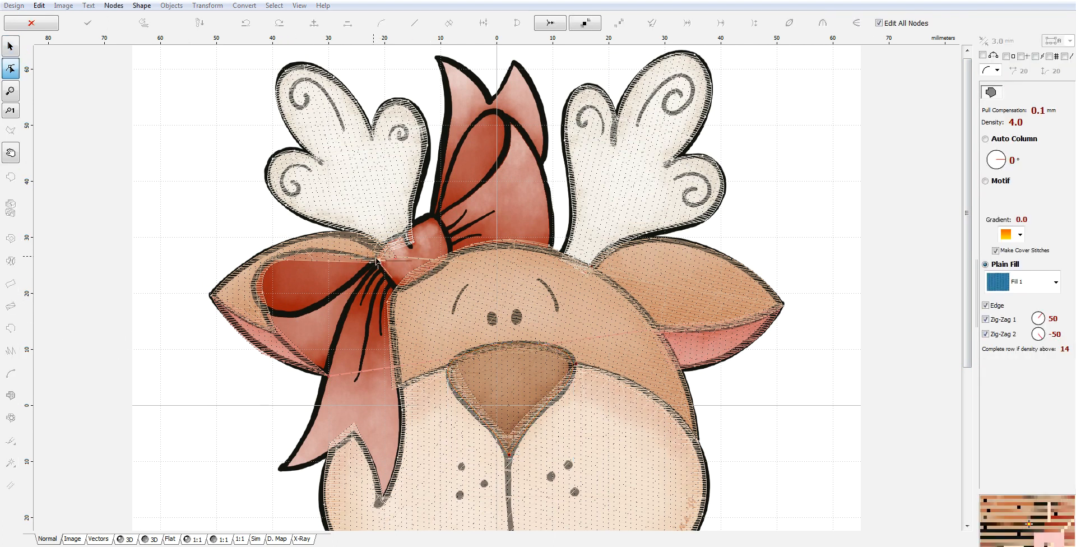
{"action": "left_click", "coordinate": [334, 253]}
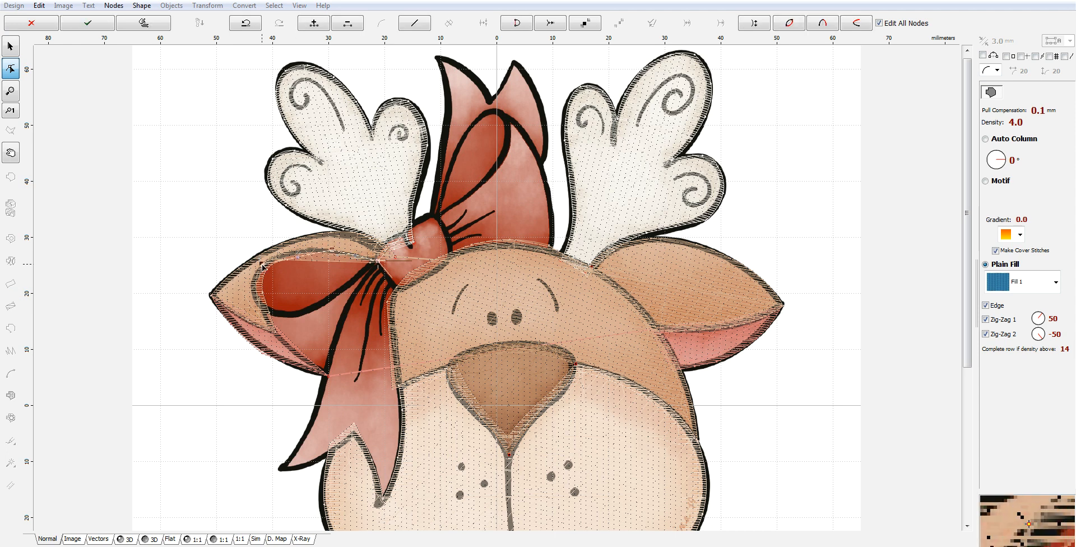
{"action": "left_click_drag", "start_coordinate": [299, 260], "coordinate": [293, 255]}
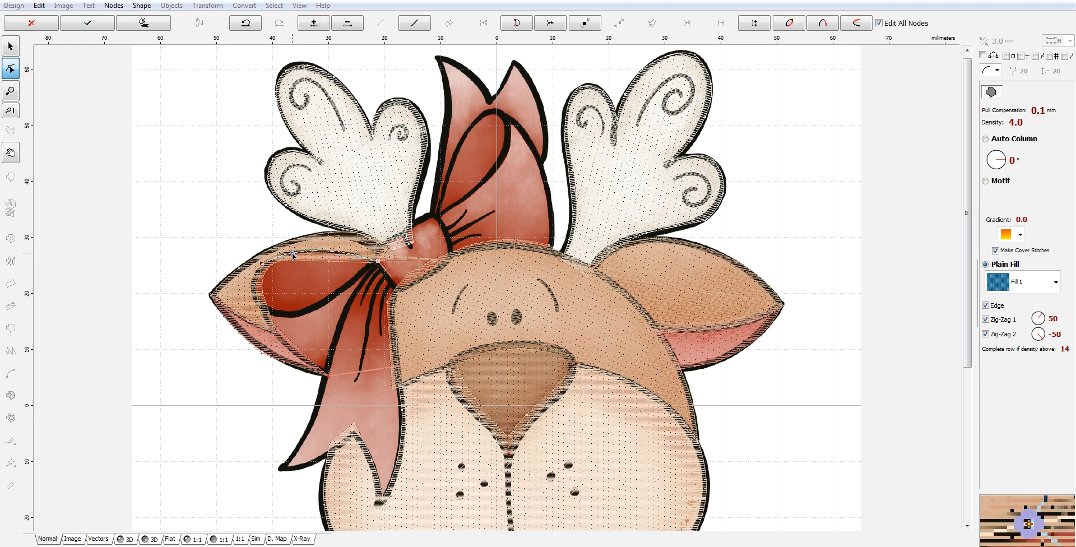
{"action": "left_click", "coordinate": [264, 313]}
{"action": "left_click_drag", "start_coordinate": [262, 289], "coordinate": [254, 289]}
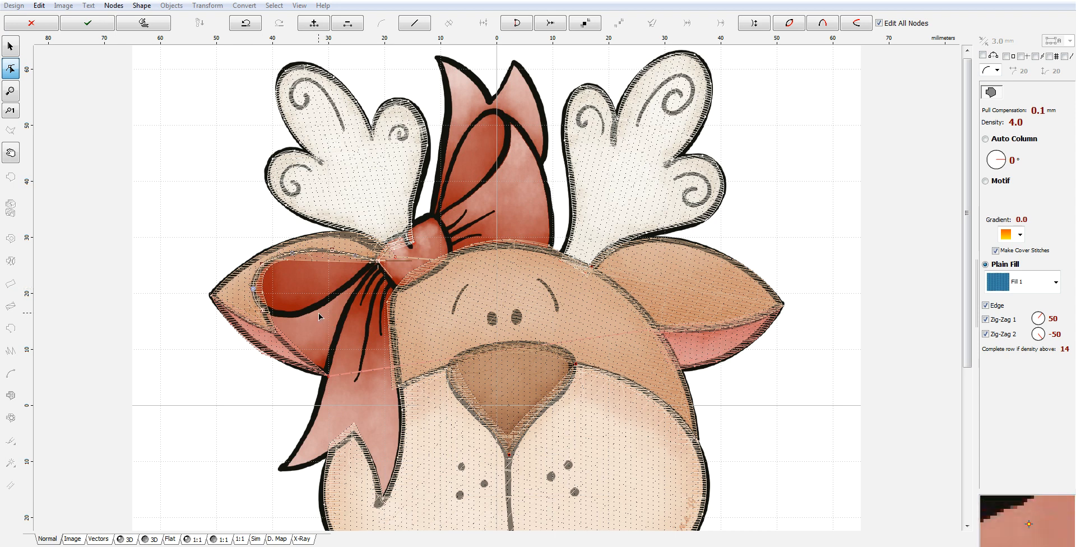
{"action": "left_click", "coordinate": [289, 318]}
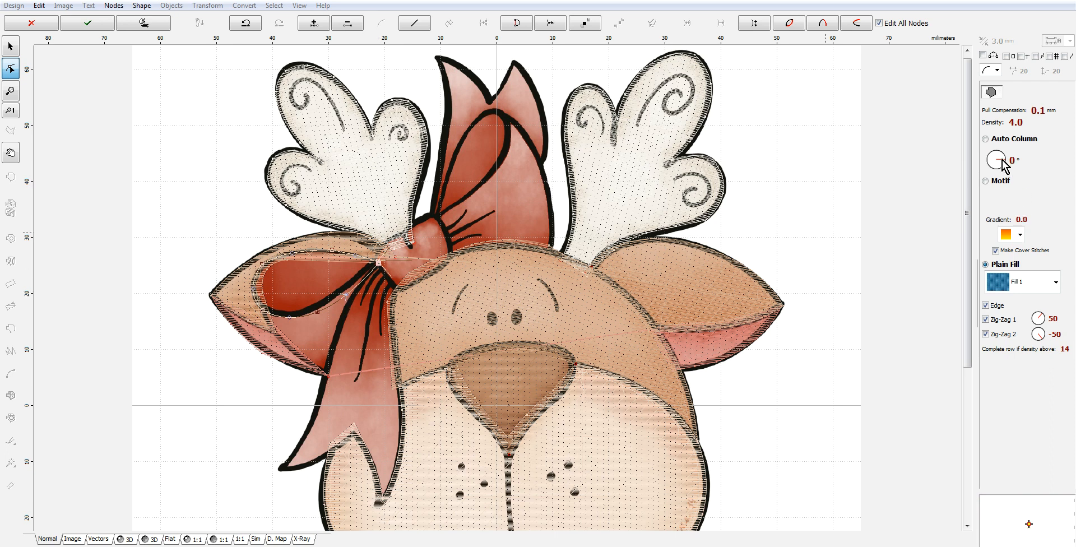
Step: Set the bow loop's fill angle to 25°, turn off its Zig-Zag 2 underlay and generate the stitches
{"action": "scroll", "coordinate": [1009, 162], "scroll_direction": "up", "scroll_amount": 2}
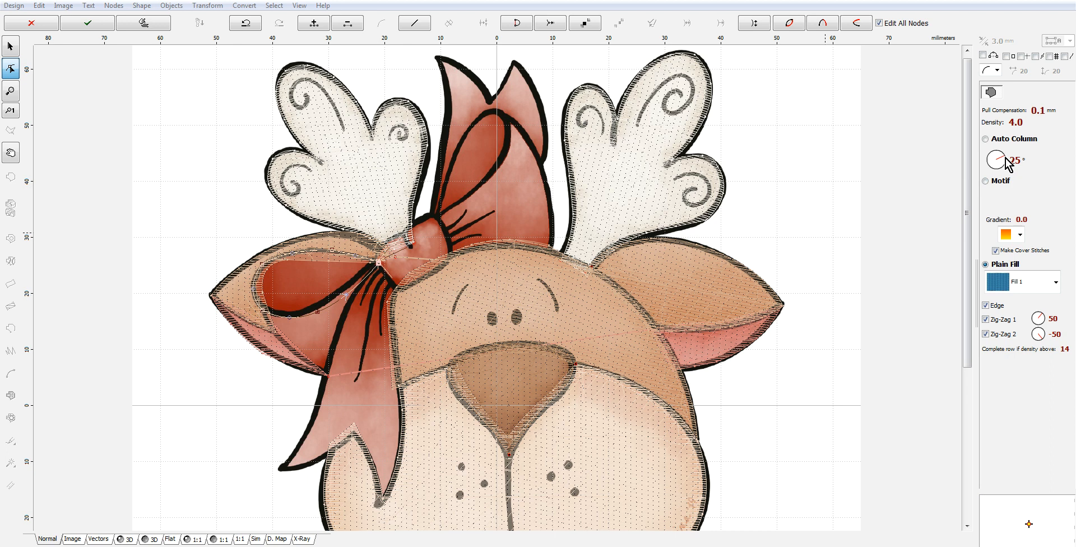
{"action": "left_click", "coordinate": [1003, 335]}
{"action": "right_click", "coordinate": [324, 283]}
{"action": "left_click", "coordinate": [370, 299]}
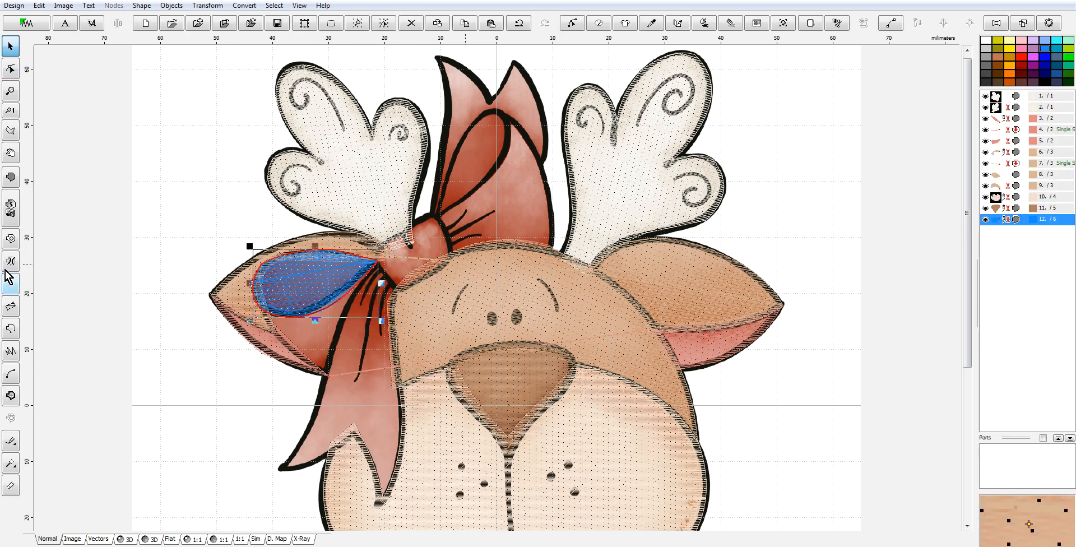
Step: Start a Single Stitch outline at the pointed end of the bow's left loop beside the knot
{"action": "left_click", "coordinate": [491, 245]}
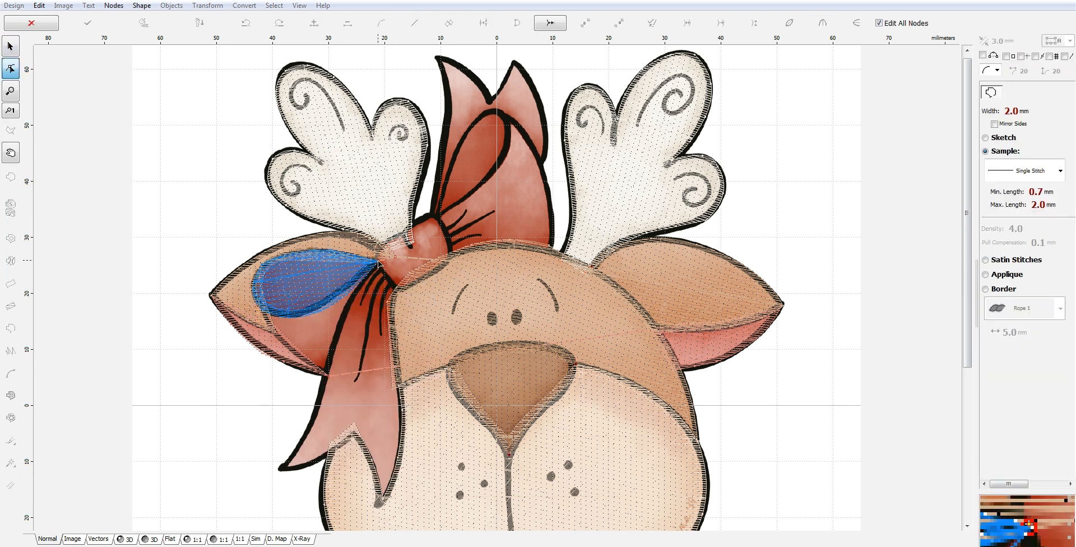
Step: Draw a single-stitch connecting line from the tip of the left bow loop across the knot to the upper loop
{"action": "left_click", "coordinate": [378, 260]}
{"action": "left_click", "coordinate": [437, 223]}
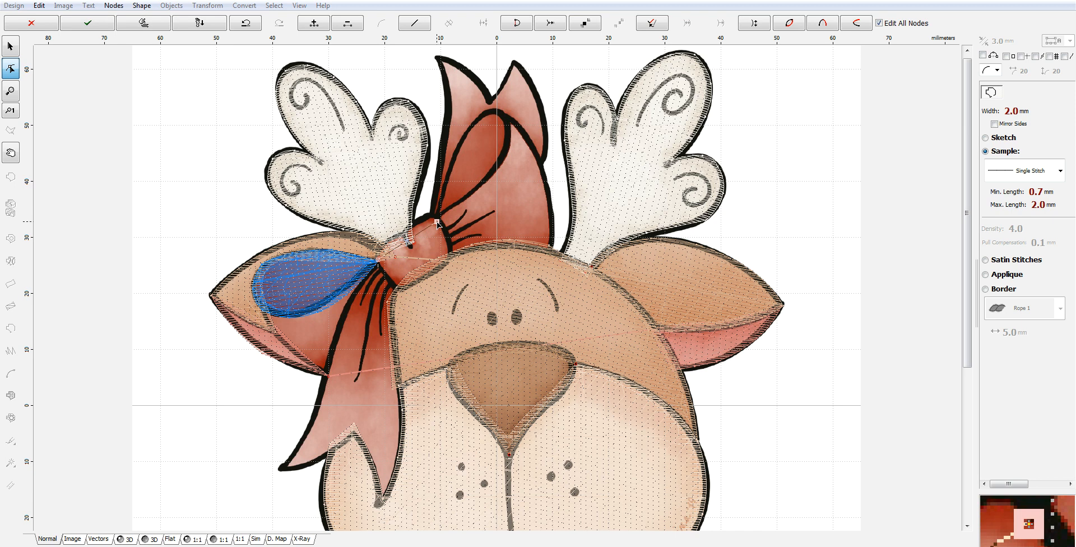
{"action": "key", "text": "Return"}
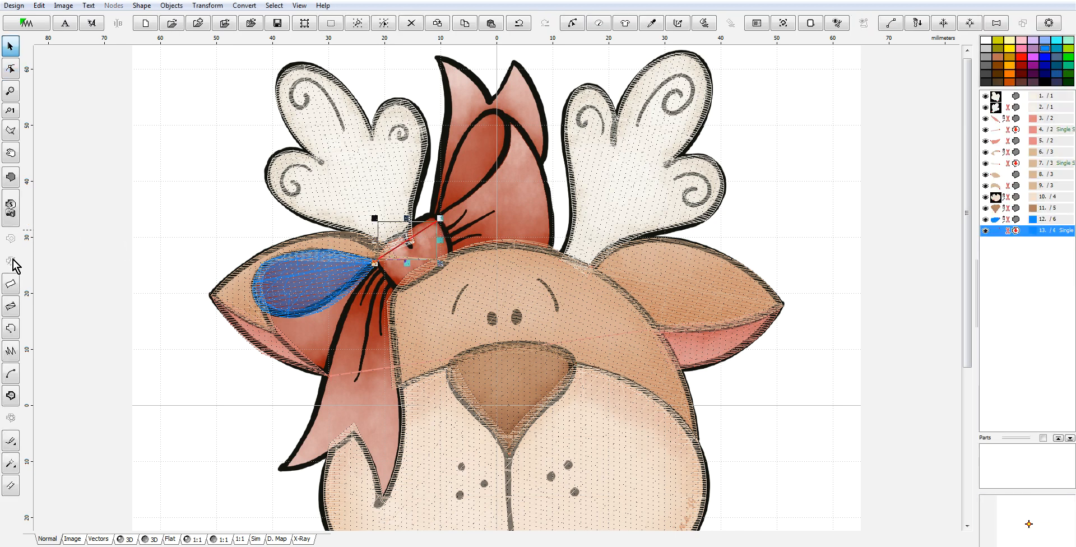
Step: Start a plain-fill outline at the knot and trace the upper bow loop's right edge up to its rounded top
{"action": "left_click", "coordinate": [11, 155]}
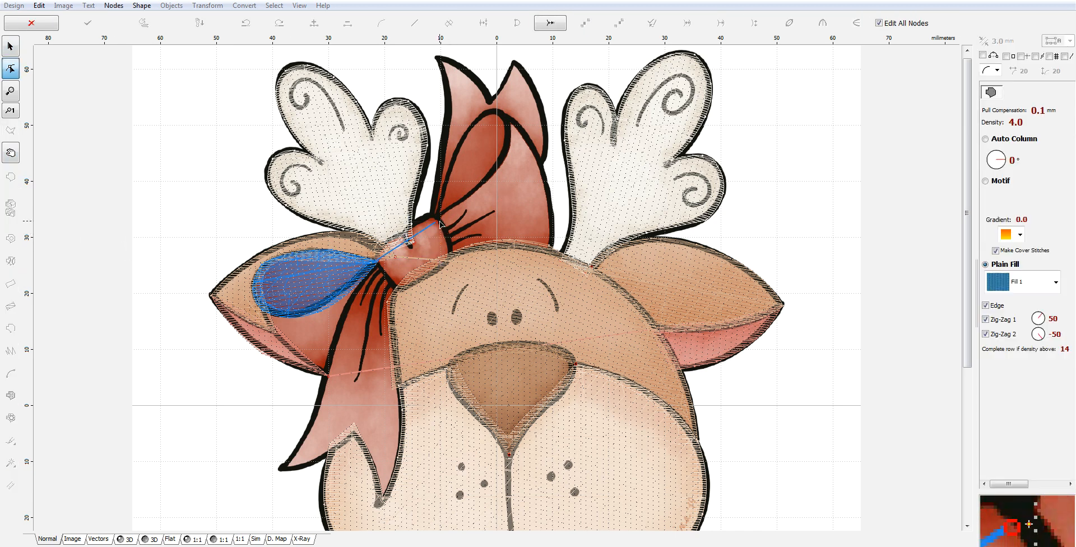
{"action": "left_click", "coordinate": [440, 223]}
{"action": "left_click", "coordinate": [494, 181]}
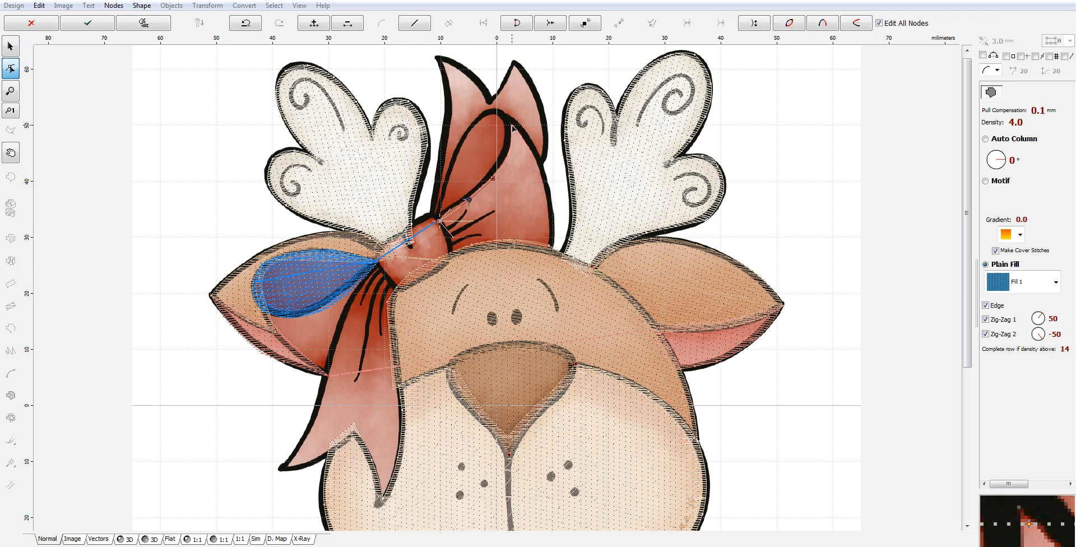
{"action": "left_click_drag", "start_coordinate": [513, 128], "coordinate": [513, 156]}
{"action": "left_click", "coordinate": [499, 111]}
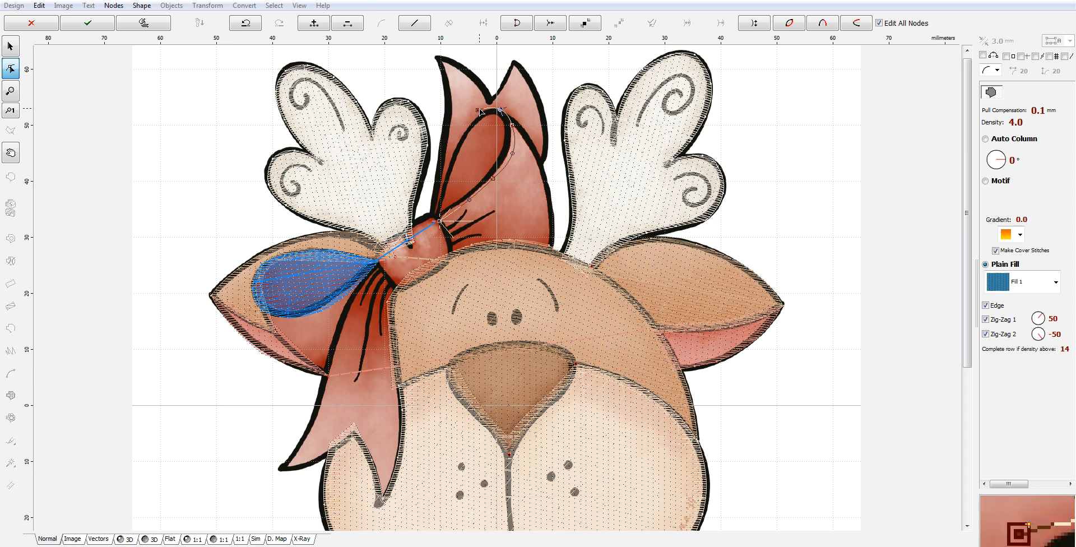
Step: Trace the upper bow loop's left edge back down to the knot, adjusting the nodes to follow the black border
{"action": "left_click", "coordinate": [443, 190]}
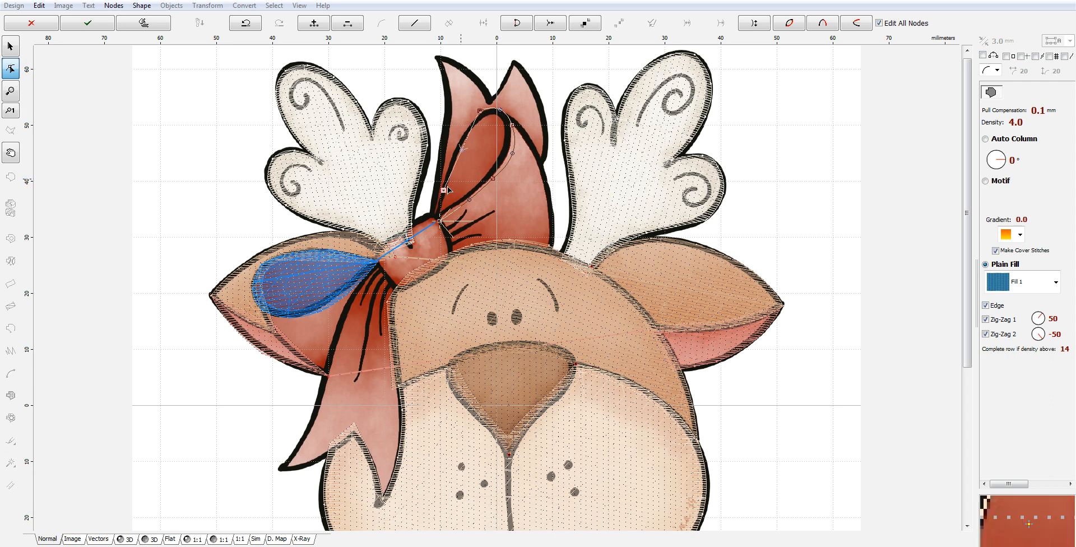
{"action": "left_click_drag", "start_coordinate": [463, 148], "coordinate": [456, 144]}
{"action": "left_click_drag", "start_coordinate": [449, 189], "coordinate": [440, 199]}
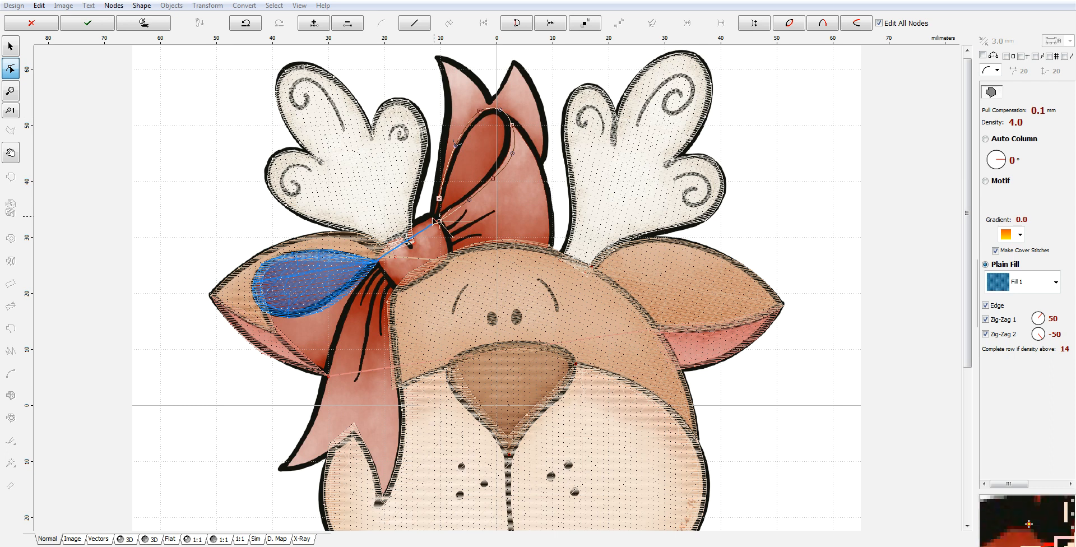
{"action": "left_click", "coordinate": [433, 217]}
{"action": "left_click_drag", "start_coordinate": [434, 216], "coordinate": [437, 221]}
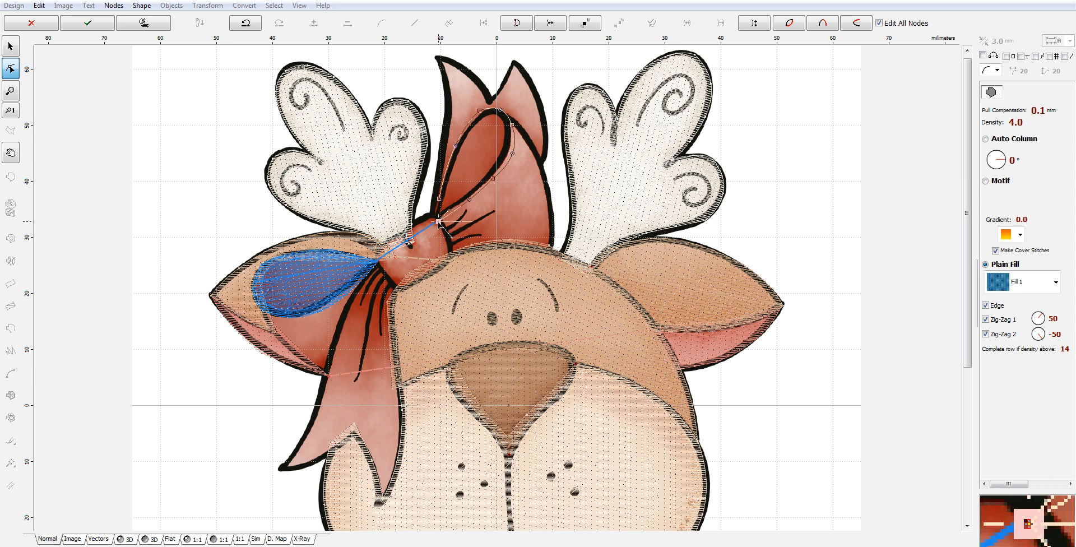
{"action": "left_click", "coordinate": [441, 204]}
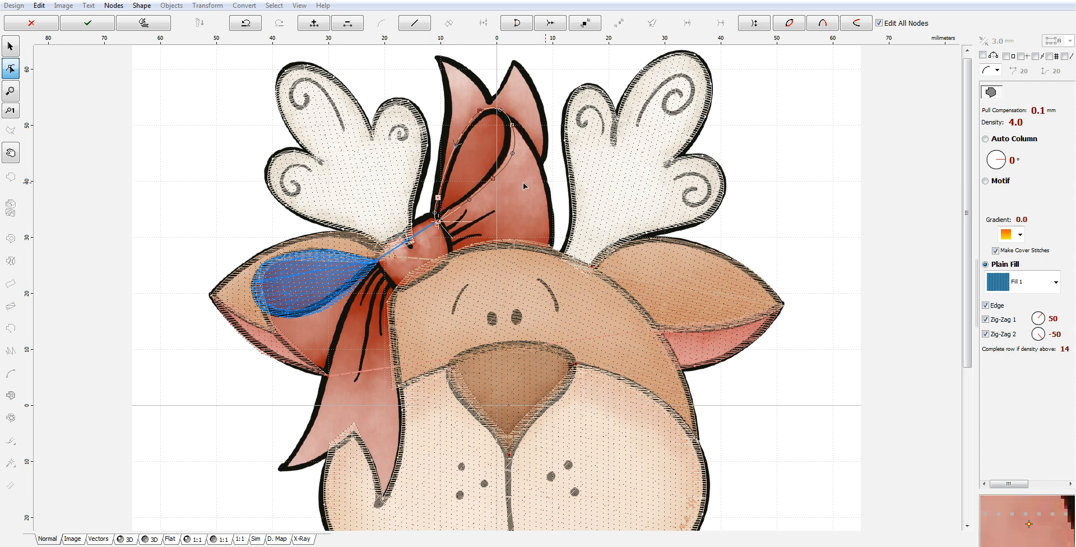
Step: Finish the upper loop's fill with Zig-Zag 2 turned off and a stitch length of 2.0 mm
{"action": "left_click", "coordinate": [1005, 335]}
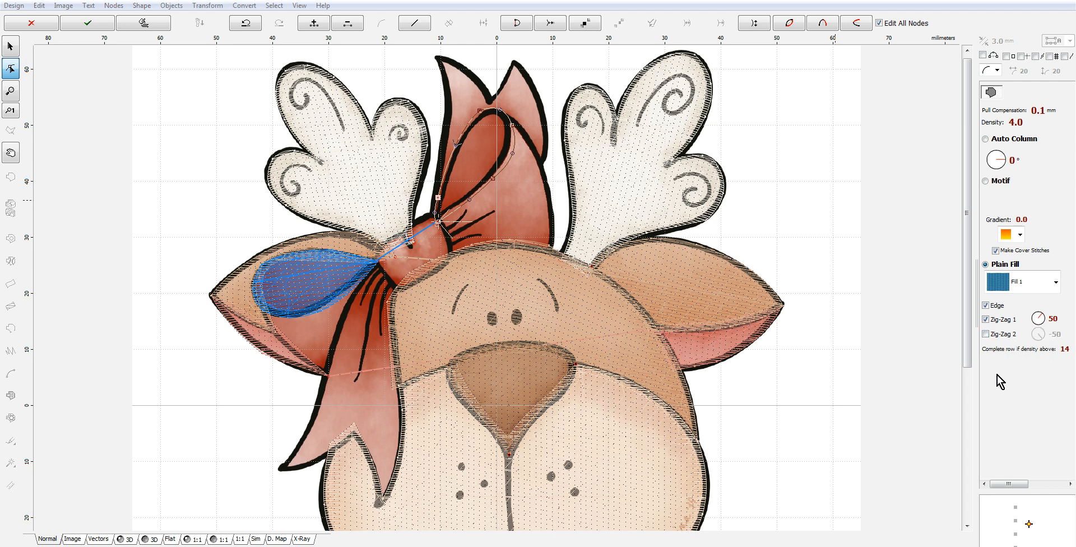
{"action": "left_click", "coordinate": [1050, 485]}
{"action": "left_click", "coordinate": [998, 328]}
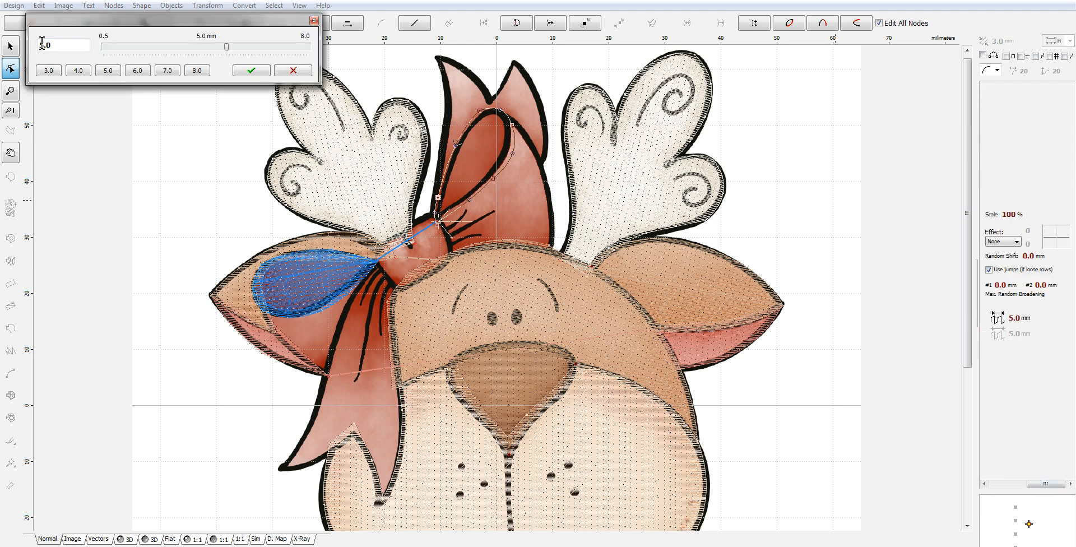
{"action": "type", "text": "2"}
{"action": "left_click", "coordinate": [251, 70]}
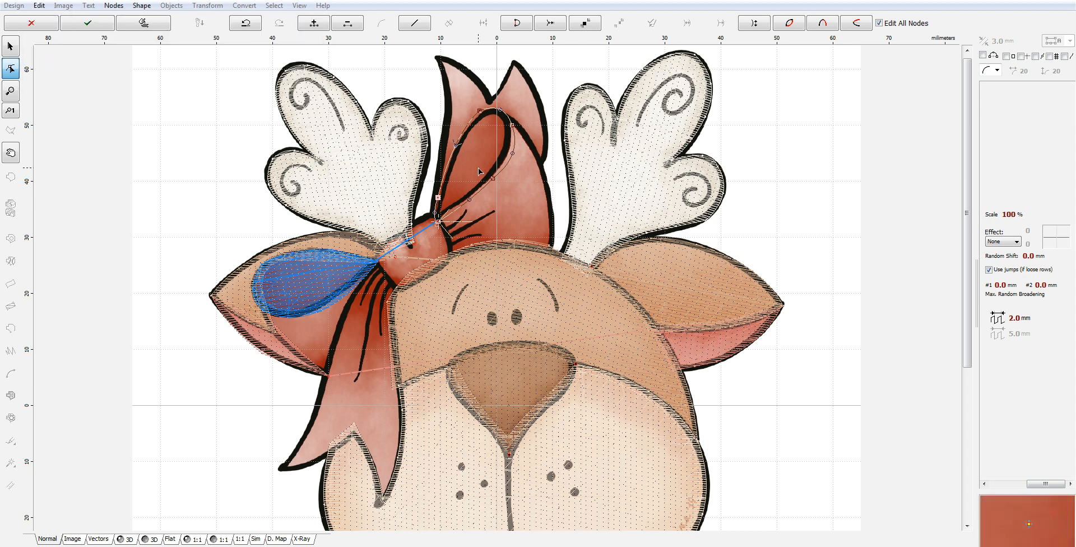
{"action": "right_click", "coordinate": [480, 168]}
{"action": "left_click", "coordinate": [531, 177]}
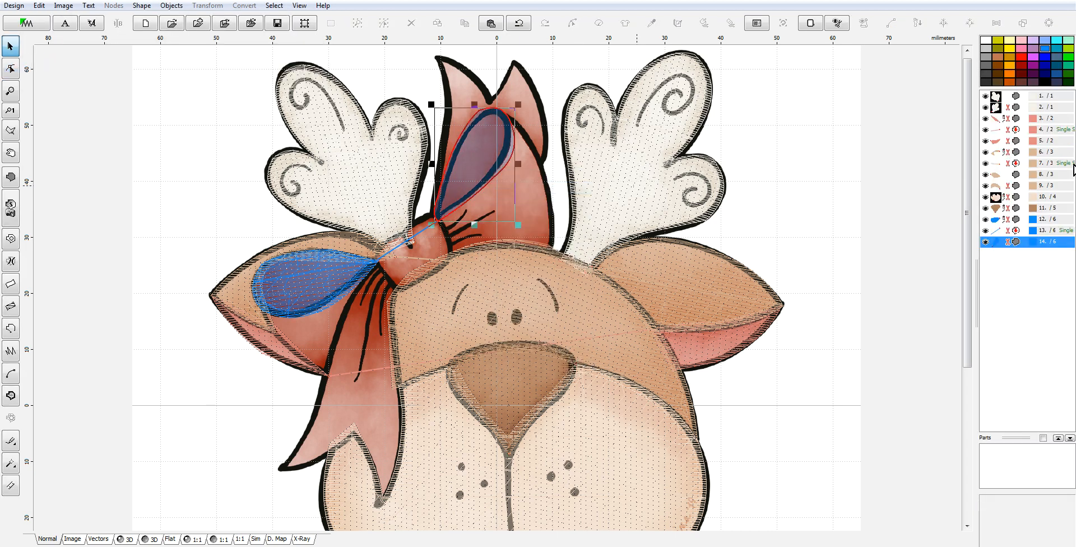
Step: Recolour both bow loops and their connecting line with a colour picked from the background image
{"action": "left_click", "coordinate": [994, 220]}
{"action": "right_click", "coordinate": [994, 221]}
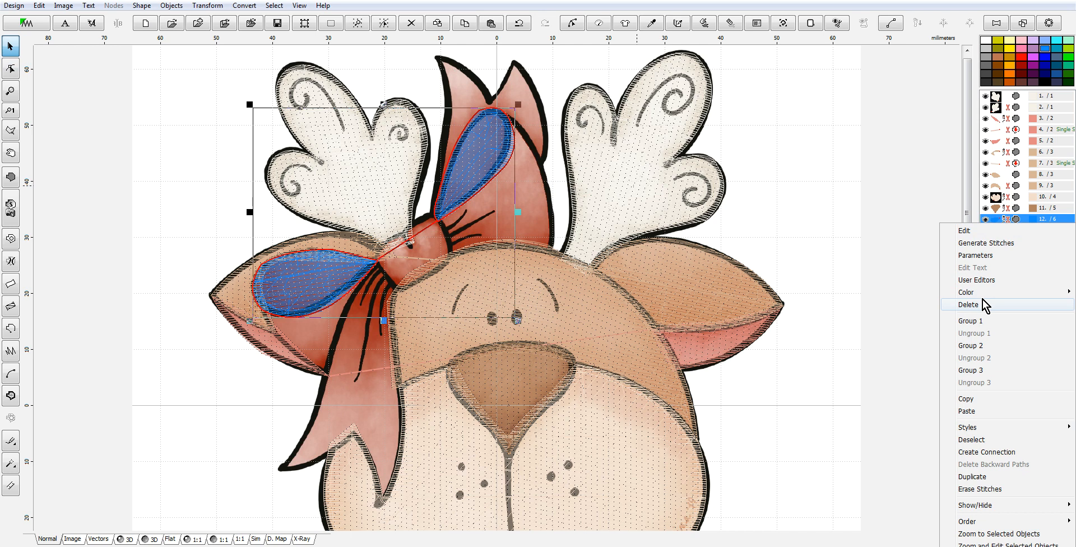
{"action": "mouse_move", "coordinate": [980, 300]}
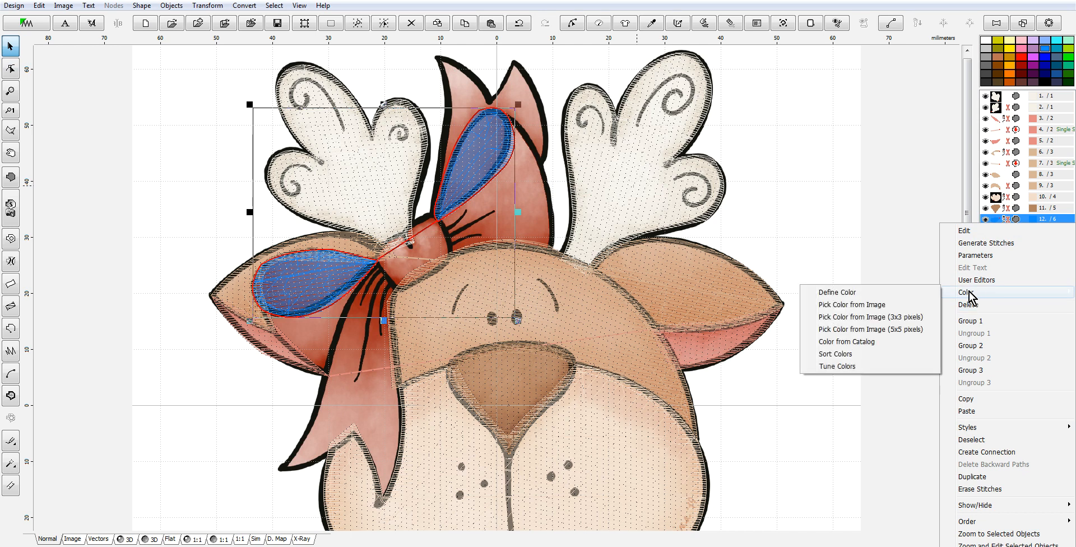
{"action": "left_click", "coordinate": [865, 304]}
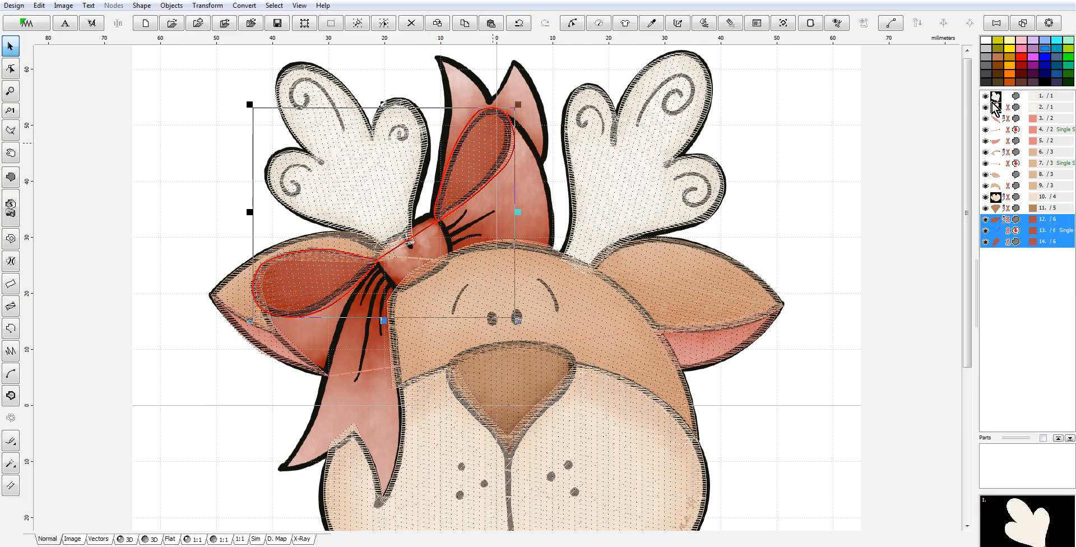
Step: Replace the colour of both bow loops and the connecting line with a red thread from the Marathon Polyester catalog
{"action": "right_click", "coordinate": [1009, 236]}
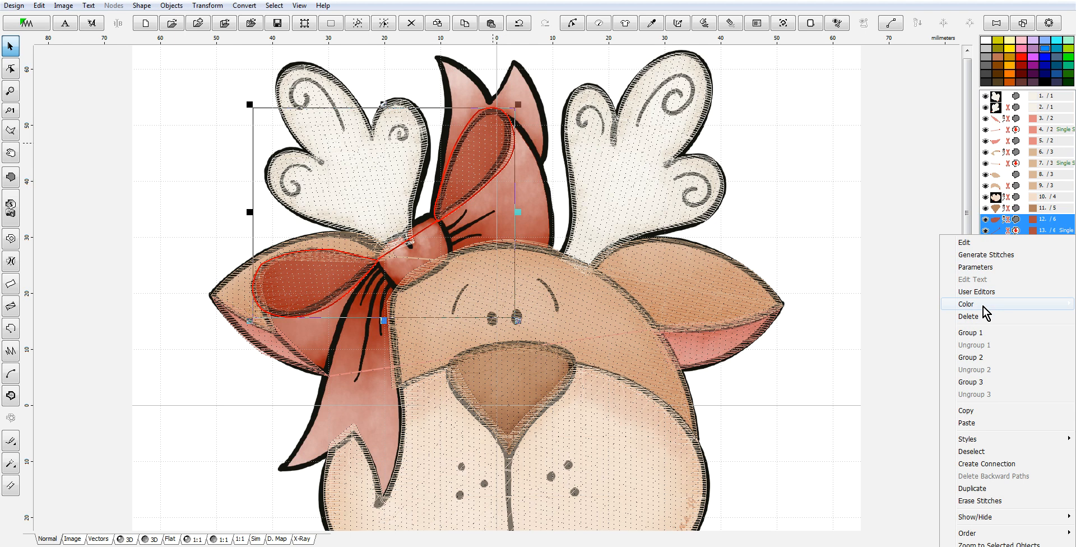
{"action": "mouse_move", "coordinate": [984, 309]}
{"action": "left_click", "coordinate": [870, 356]}
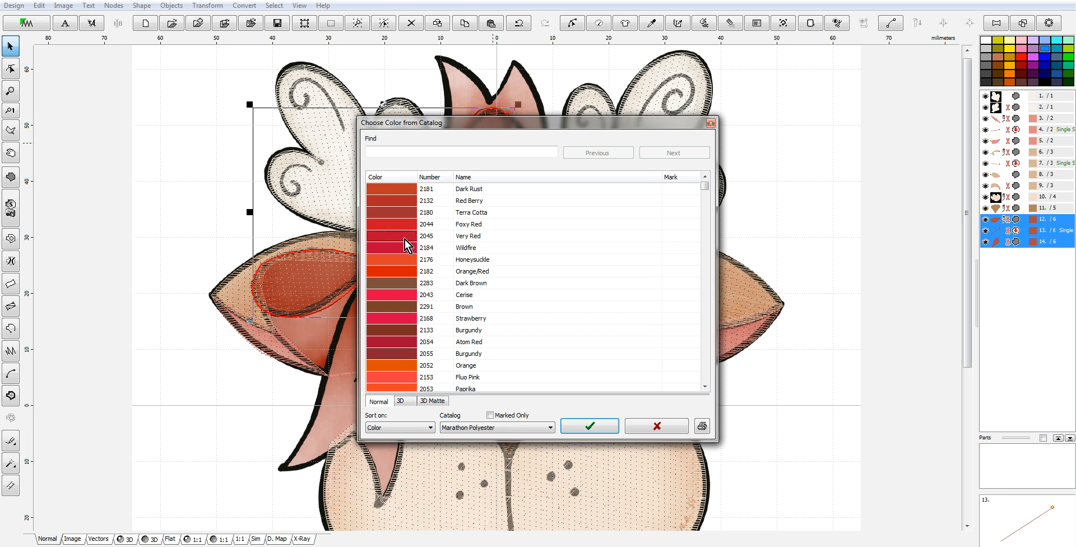
{"action": "left_click", "coordinate": [590, 426]}
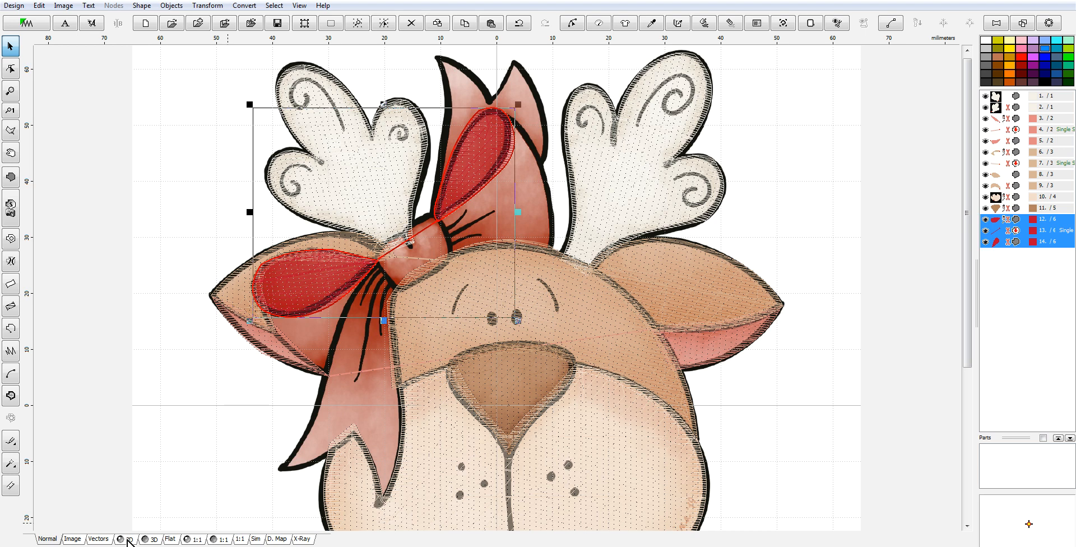
Step: Check the recoloured bow loops in the 3D preview and return to the normal view
{"action": "left_click", "coordinate": [127, 540]}
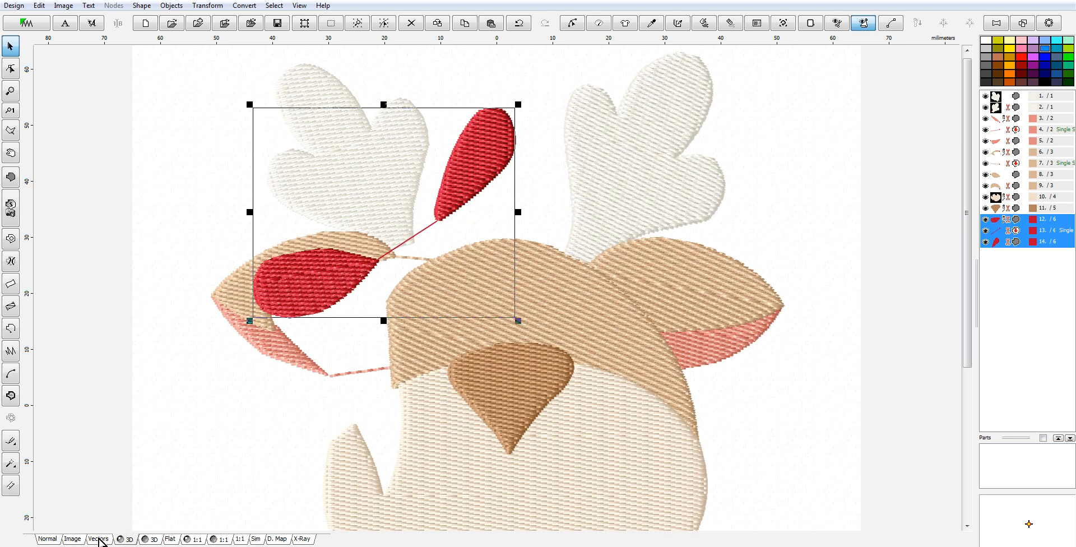
{"action": "left_click", "coordinate": [53, 540]}
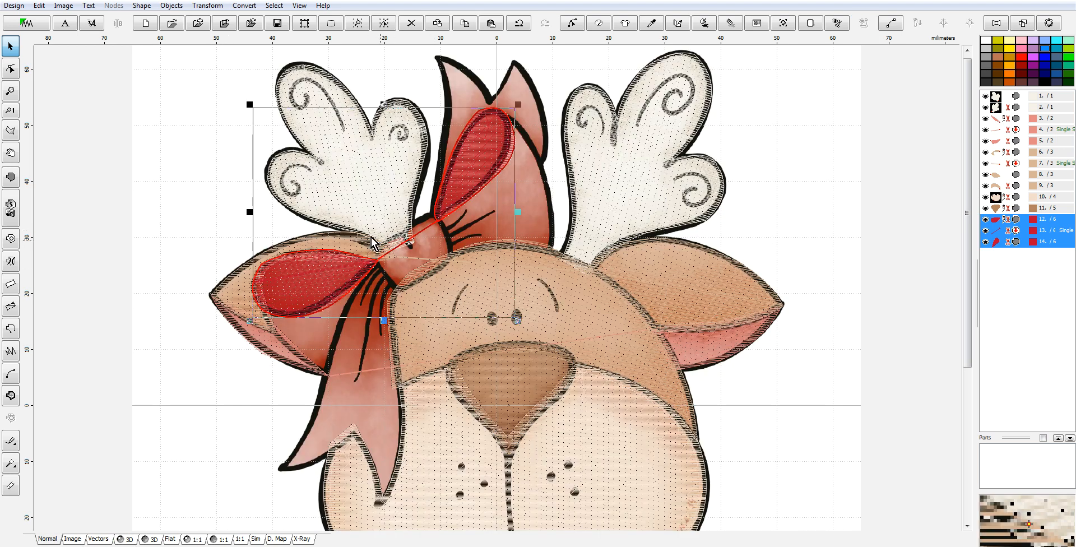
{"action": "scroll", "coordinate": [405, 245], "scroll_direction": "up", "scroll_amount": 1}
{"action": "scroll", "coordinate": [623, 145], "scroll_direction": "down", "scroll_amount": 1}
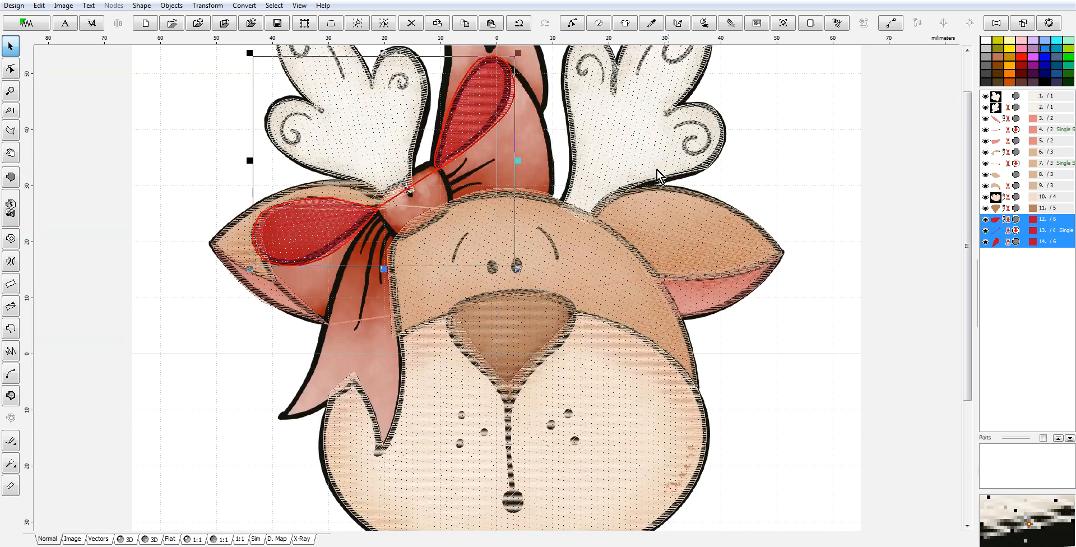
Step: Start a plain-fill outline at the notch on the upper ribbon's right edge and curve it up the outer side
{"action": "left_click_drag", "start_coordinate": [969, 247], "coordinate": [967, 230]}
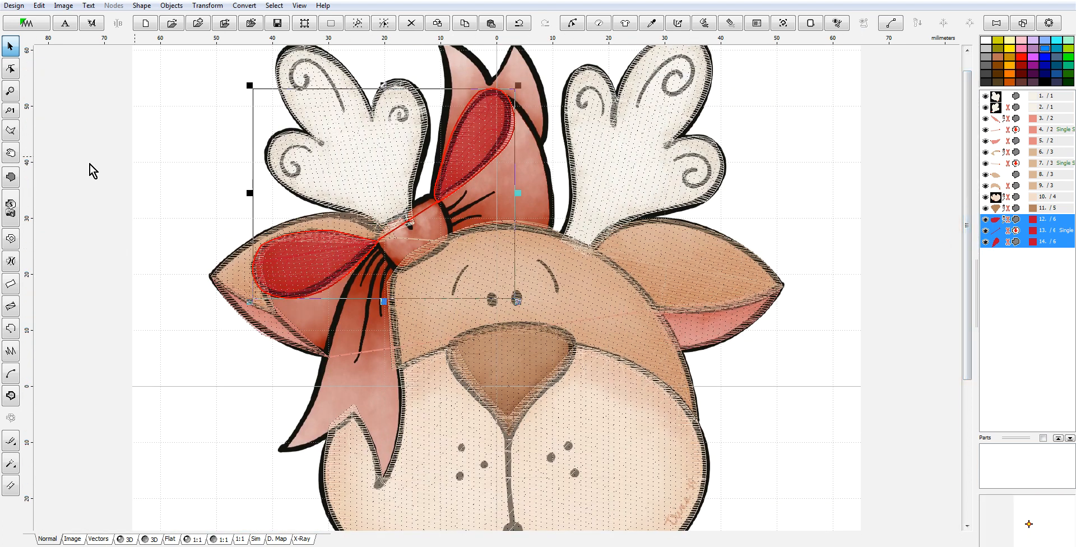
{"action": "left_click", "coordinate": [12, 180]}
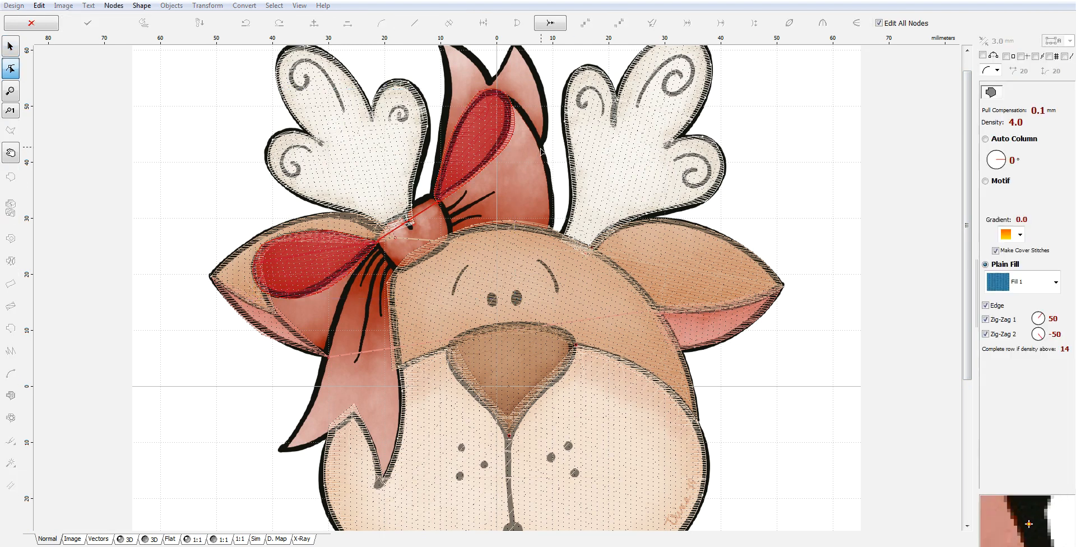
{"action": "scroll", "coordinate": [556, 96], "scroll_direction": "up", "scroll_amount": 2}
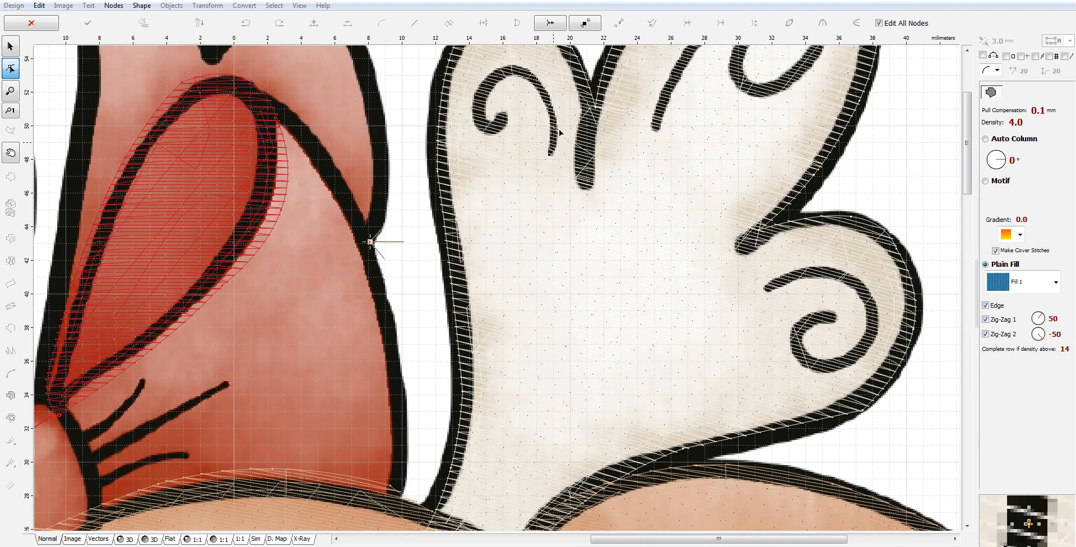
{"action": "left_click_drag", "start_coordinate": [369, 242], "coordinate": [363, 251]}
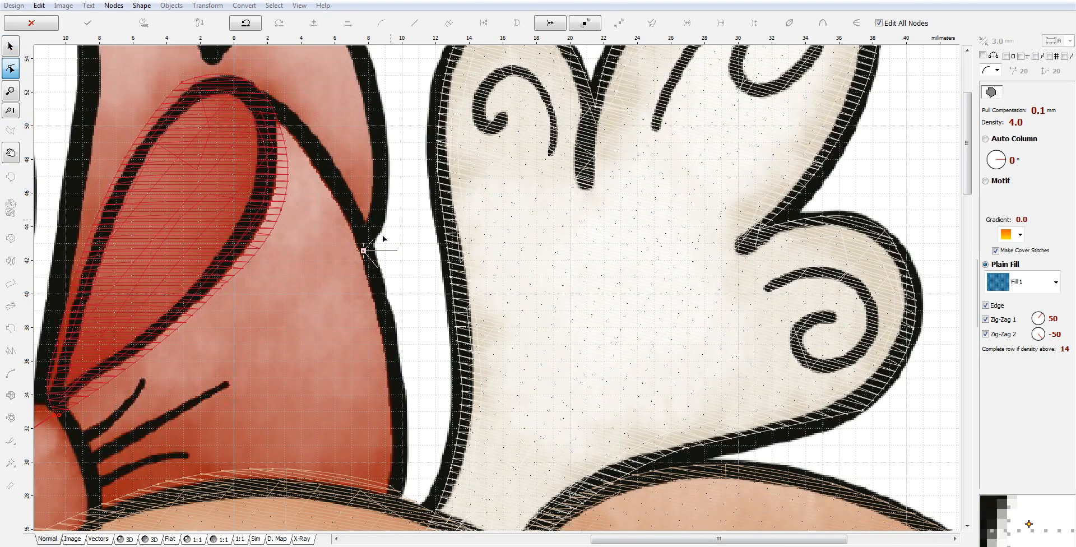
{"action": "right_click", "coordinate": [382, 135]}
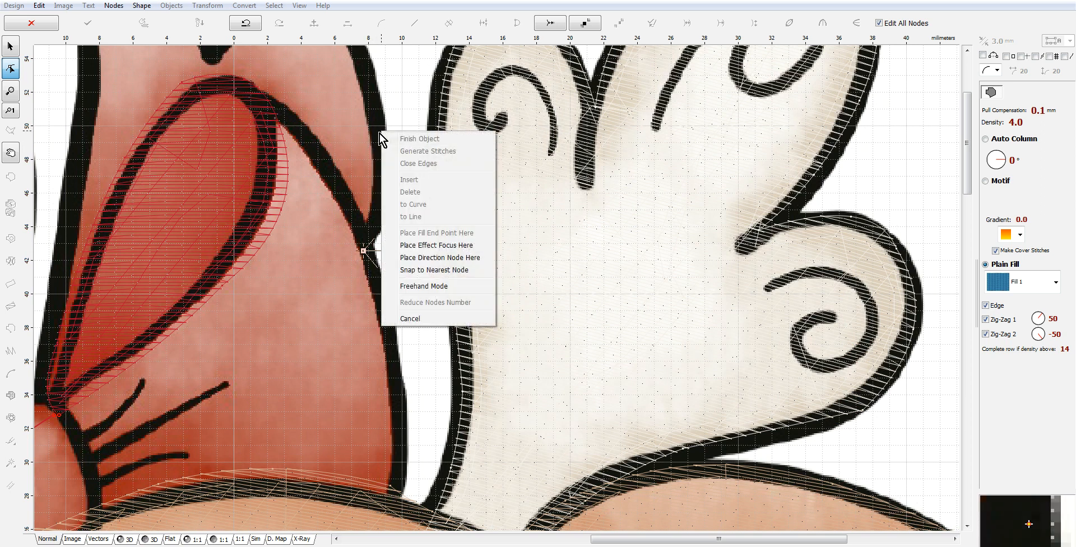
{"action": "left_click", "coordinate": [379, 133]}
{"action": "left_click_drag", "start_coordinate": [372, 193], "coordinate": [381, 197]}
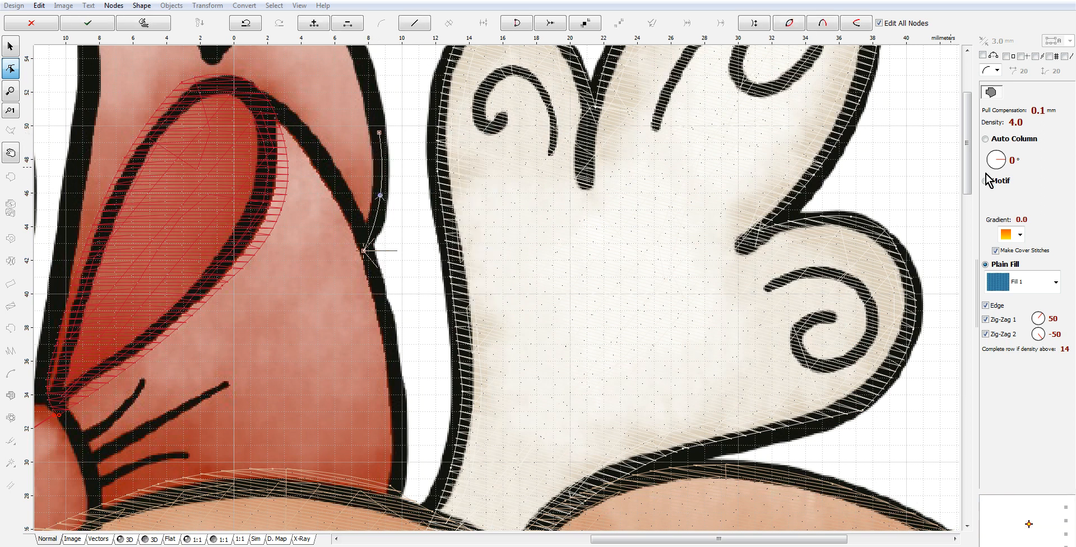
Step: Continue the outline over the ribbon's right point, into the notch between the points and up to the left point, curving each segment
{"action": "scroll", "coordinate": [971, 163], "scroll_direction": "up", "scroll_amount": 3}
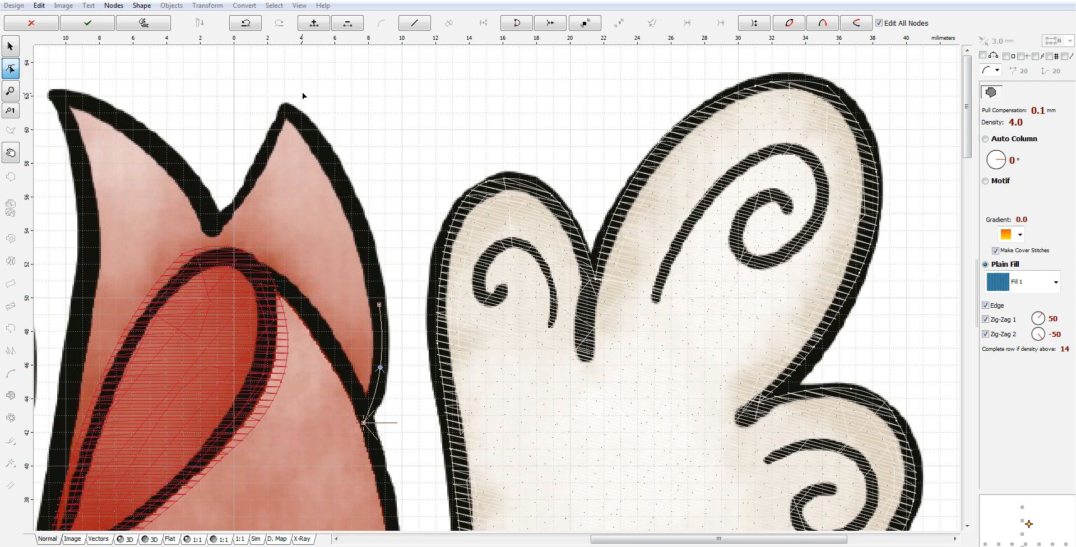
{"action": "left_click", "coordinate": [287, 110]}
{"action": "left_click_drag", "start_coordinate": [334, 207], "coordinate": [347, 197]}
{"action": "left_click", "coordinate": [215, 229]}
{"action": "left_click_drag", "start_coordinate": [252, 171], "coordinate": [257, 181]}
{"action": "left_click", "coordinate": [55, 94]}
{"action": "left_click_drag", "start_coordinate": [134, 158], "coordinate": [151, 141]}
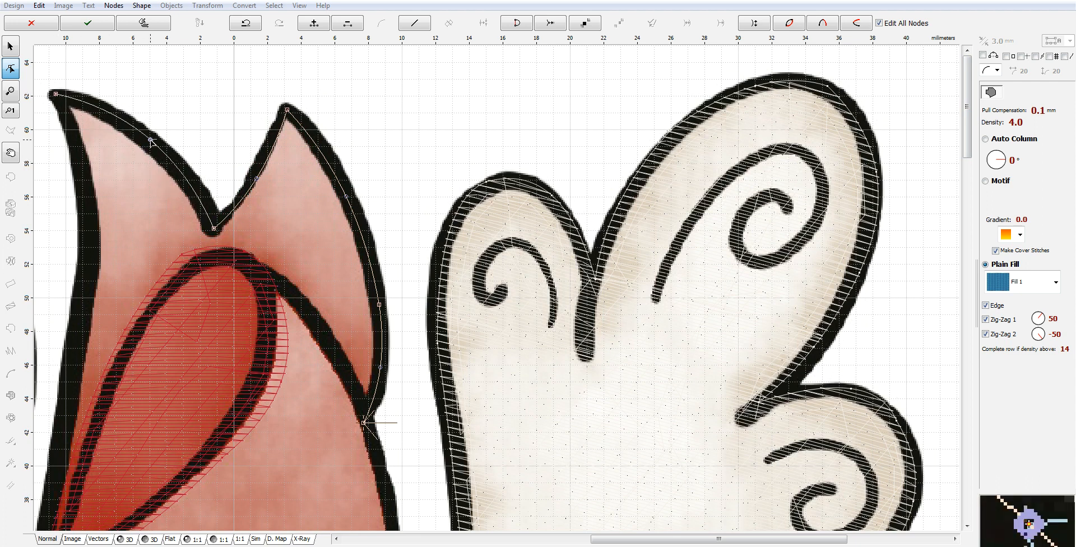
Step: Trace the upper ribbon's left outer edge down to the knot, bending the segments to follow the black border
{"action": "left_click", "coordinate": [80, 338]}
{"action": "left_click_drag", "start_coordinate": [66, 217], "coordinate": [88, 219]}
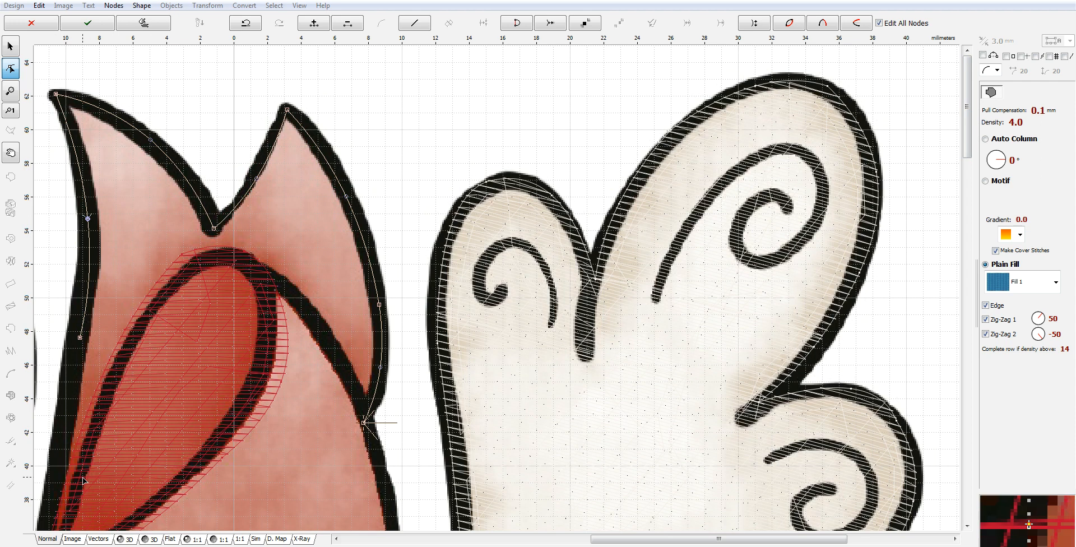
{"action": "scroll", "coordinate": [82, 481], "scroll_direction": "down", "scroll_amount": 1}
{"action": "left_click", "coordinate": [103, 394]}
{"action": "left_click", "coordinate": [113, 317]}
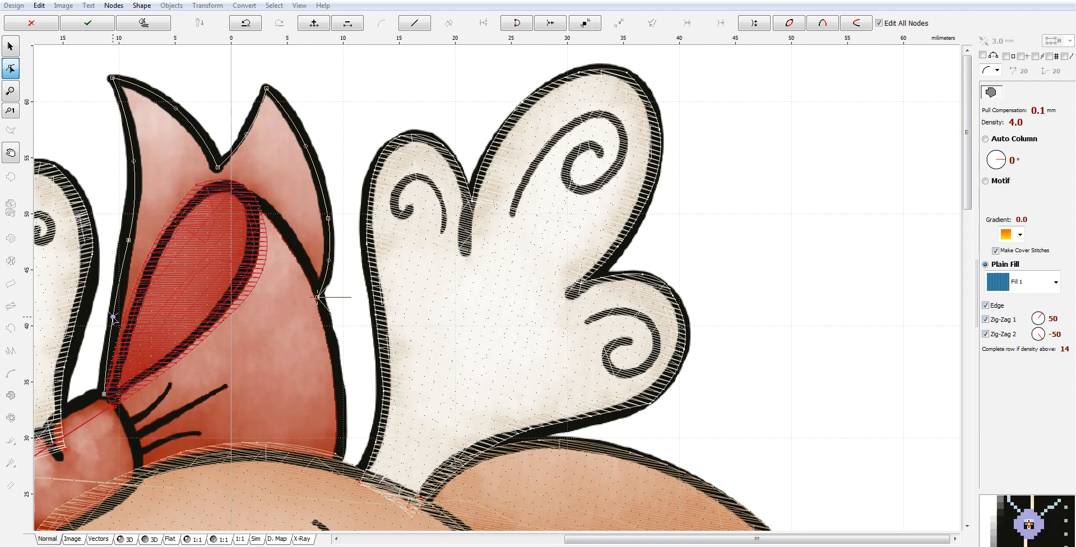
{"action": "left_click_drag", "start_coordinate": [113, 318], "coordinate": [116, 318]}
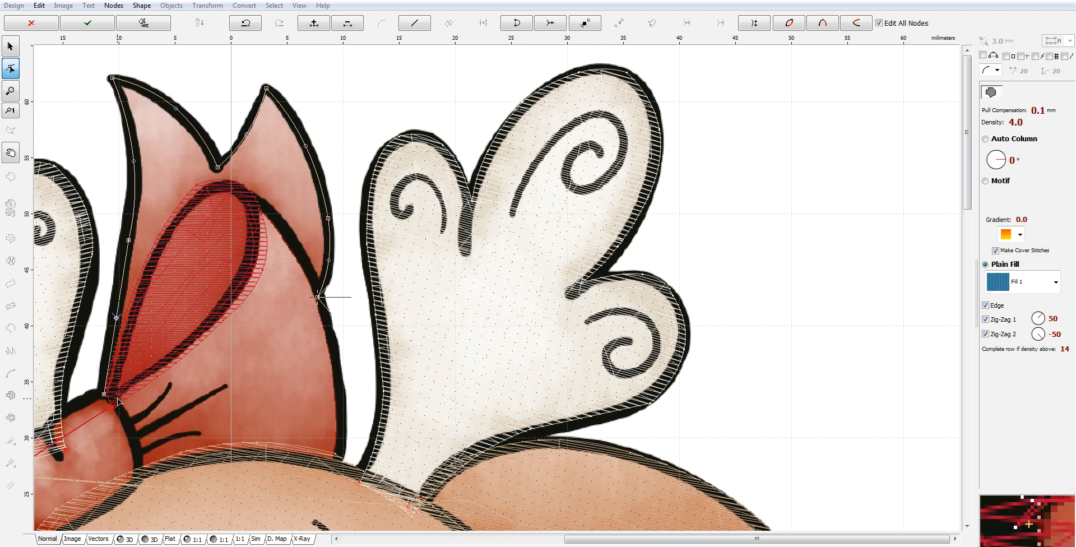
Step: Trace the upper ribbon's inner border from the knot up the red loop's left edge to its top, curving the segments
{"action": "left_click", "coordinate": [140, 296]}
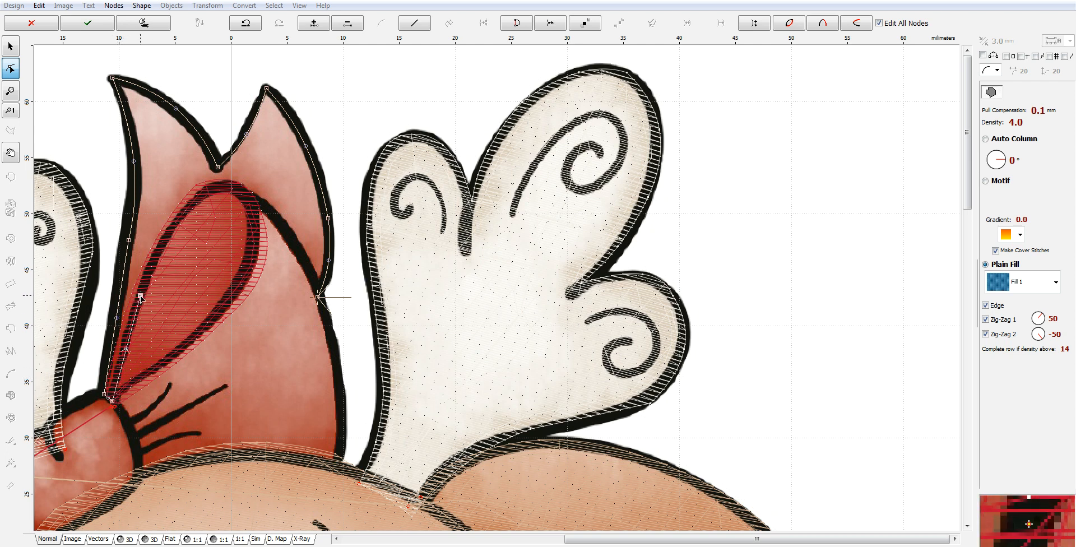
{"action": "left_click", "coordinate": [124, 349]}
{"action": "left_click", "coordinate": [192, 203]}
{"action": "left_click", "coordinate": [163, 242]}
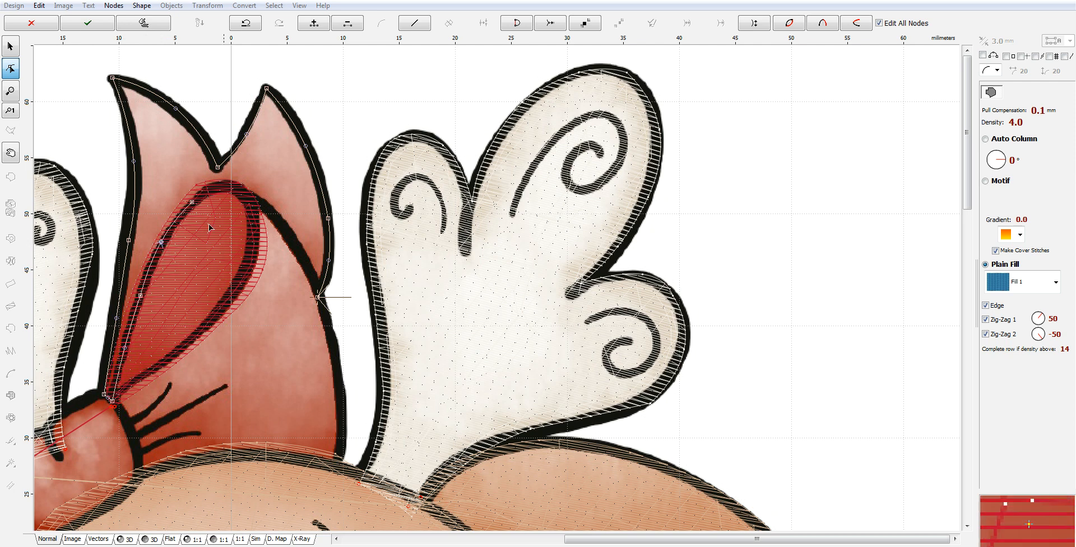
{"action": "left_click_drag", "start_coordinate": [219, 201], "coordinate": [228, 185]}
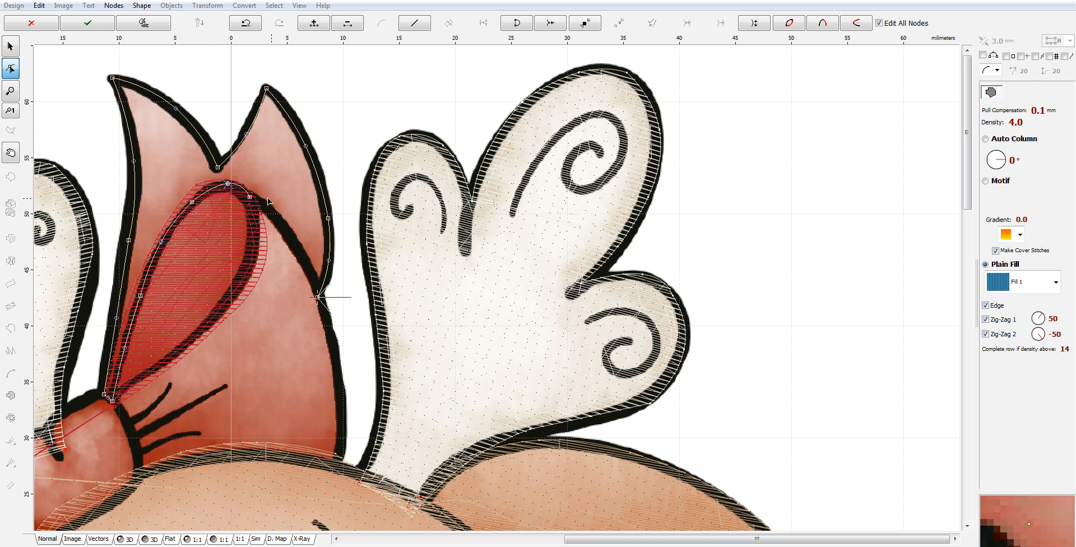
Step: Bring the outline from the loop's top down the diagonal black border to the starting notch and adjust its nodes to the border
{"action": "left_click", "coordinate": [297, 249]}
{"action": "left_click_drag", "start_coordinate": [297, 249], "coordinate": [315, 306]}
{"action": "left_click_drag", "start_coordinate": [274, 223], "coordinate": [280, 237]}
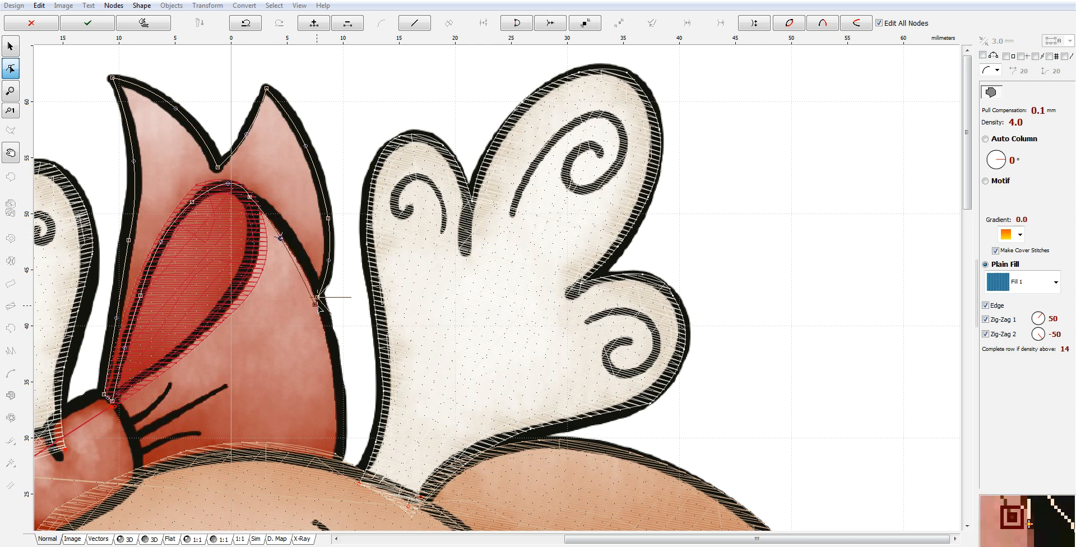
{"action": "scroll", "coordinate": [318, 305], "scroll_direction": "up", "scroll_amount": 2}
{"action": "left_click_drag", "start_coordinate": [315, 289], "coordinate": [311, 304]}
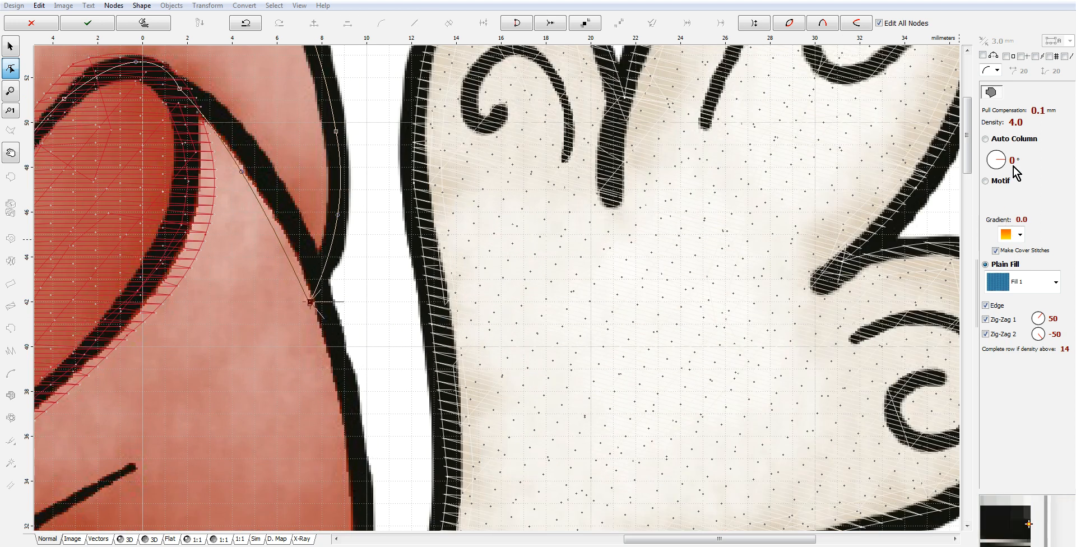
Step: Set the upper ribbon's fill angle to 6° and finish the object
{"action": "scroll", "coordinate": [1011, 162], "scroll_direction": "up", "scroll_amount": 1}
{"action": "right_click", "coordinate": [287, 142]}
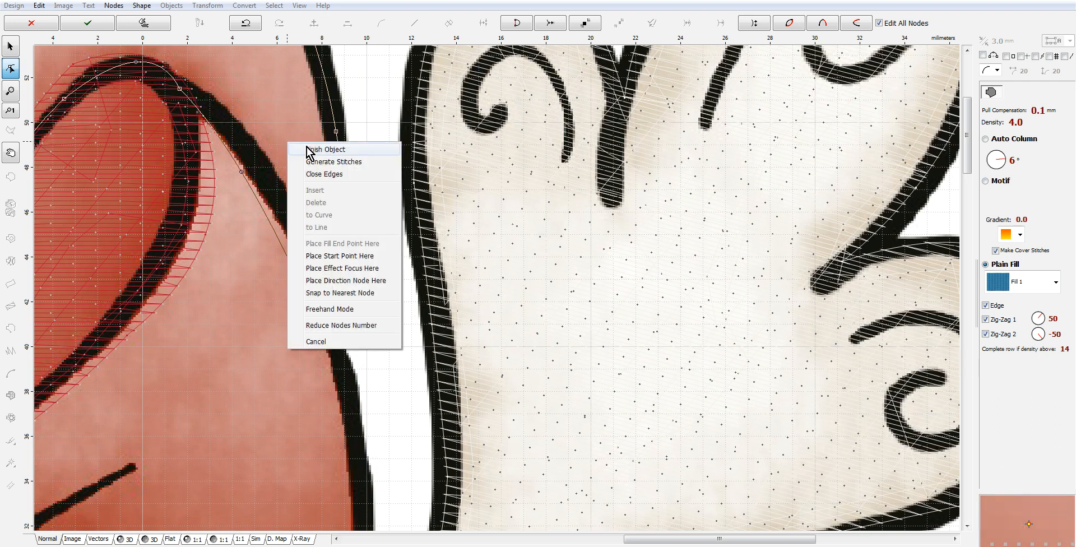
{"action": "left_click", "coordinate": [307, 150]}
Step: Set the upper ribbon's Zig-Zag 1 underlay length to 2.0 mm in its parameters and generate the stitches
{"action": "right_click", "coordinate": [301, 144]}
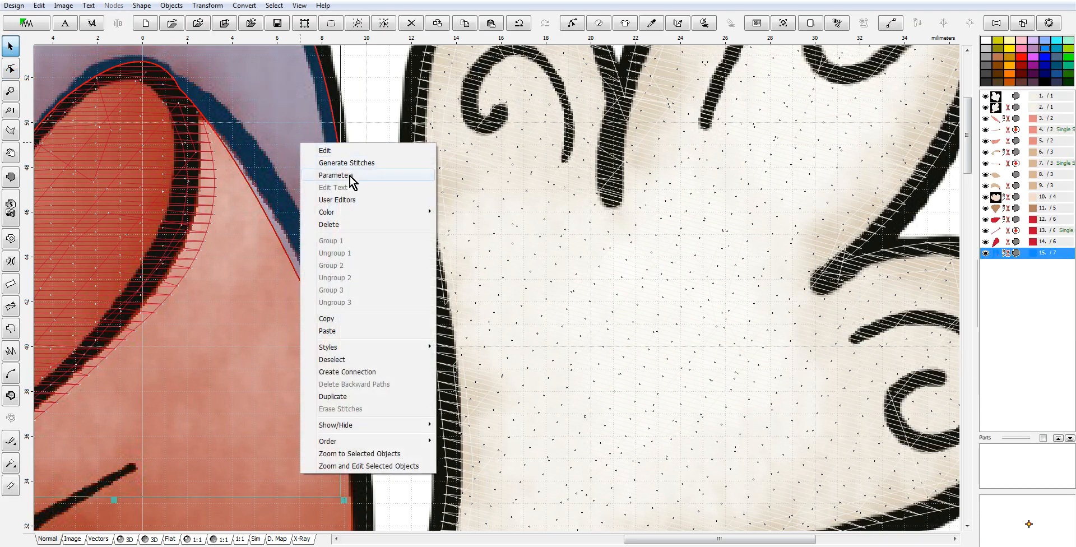
{"action": "left_click", "coordinate": [349, 176]}
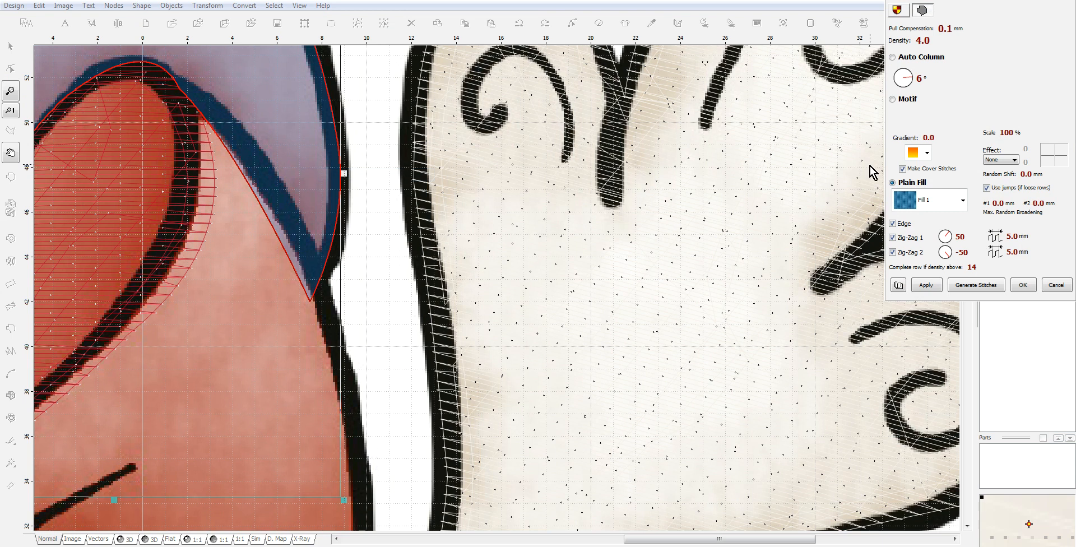
{"action": "left_click", "coordinate": [997, 237]}
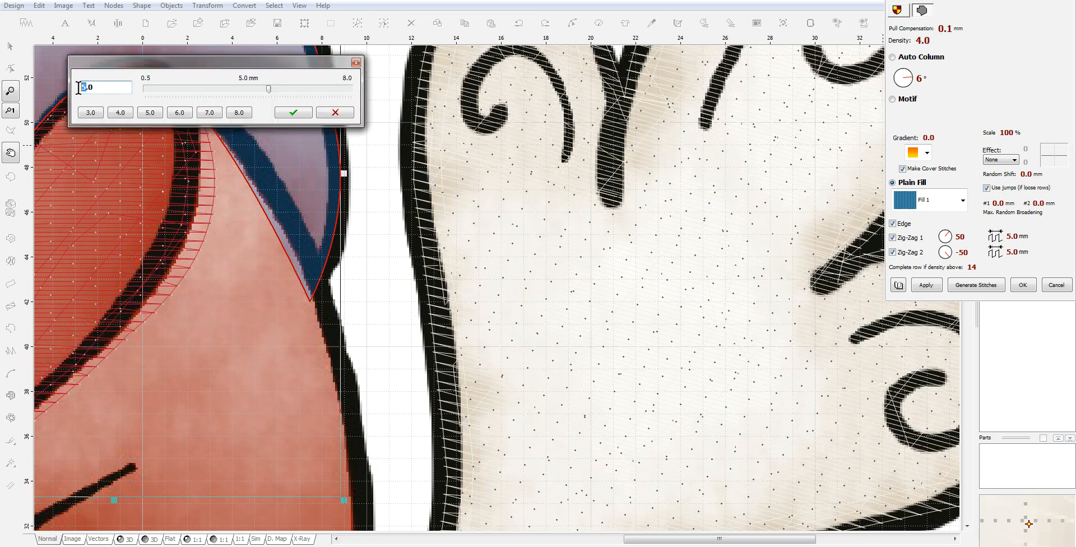
{"action": "type", "text": "2"}
{"action": "left_click", "coordinate": [305, 112]}
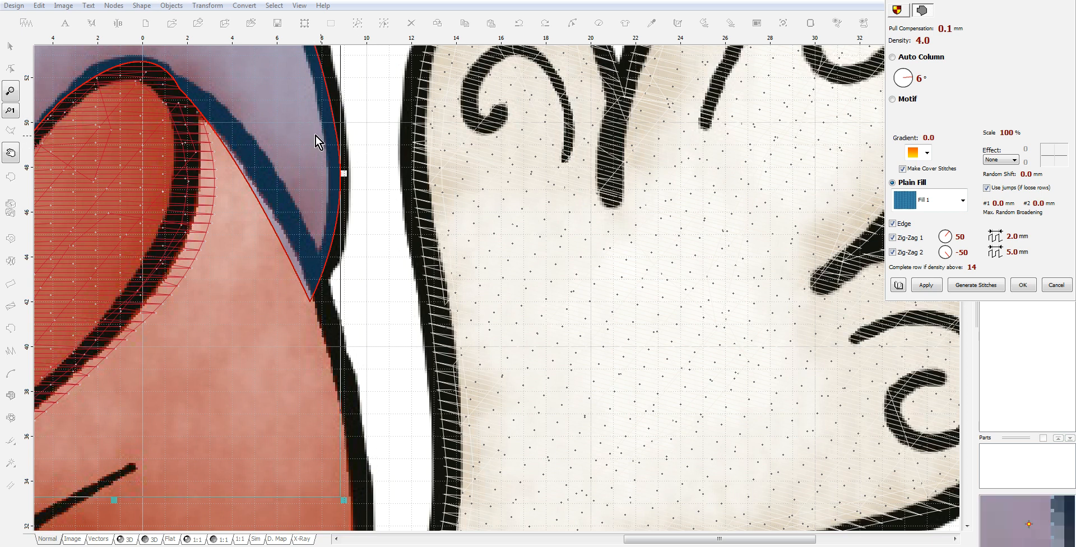
{"action": "left_click", "coordinate": [975, 285]}
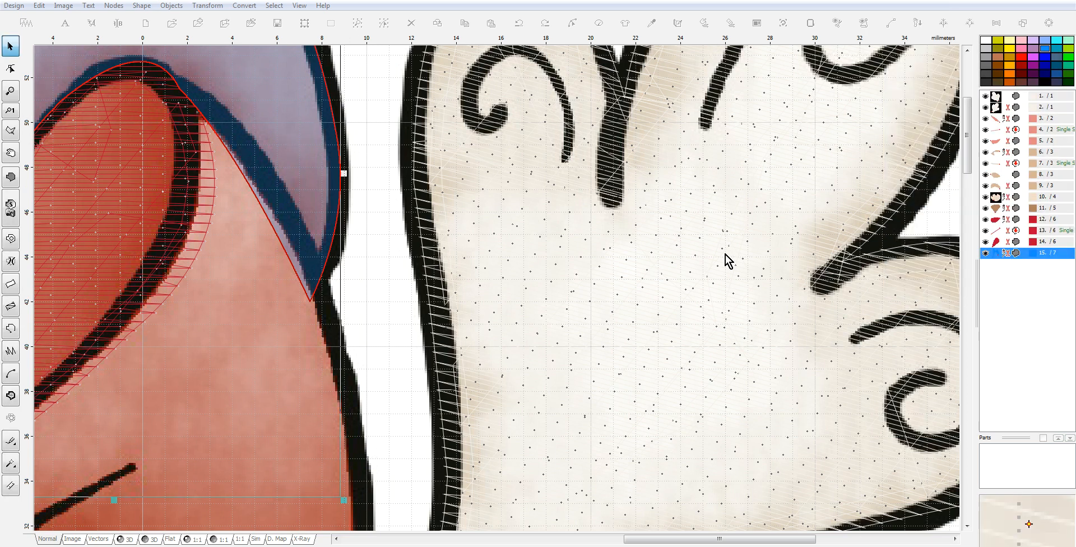
Step: Start a plain-fill outline at the right-edge notch and trace the lower ribbon panel down to the head and across to the knot
{"action": "scroll", "coordinate": [292, 232], "scroll_direction": "down", "scroll_amount": 5}
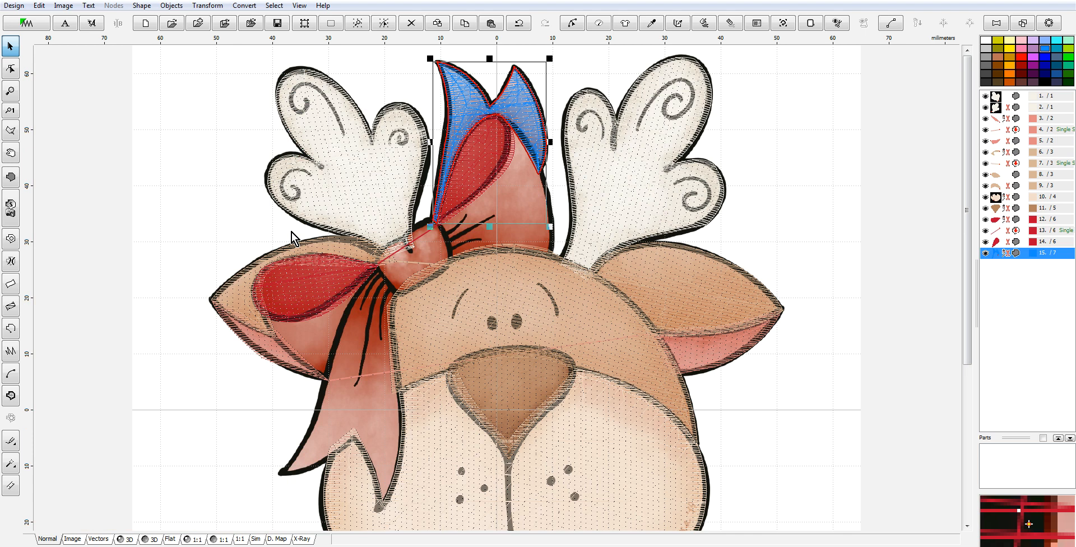
{"action": "scroll", "coordinate": [501, 164], "scroll_direction": "up", "scroll_amount": 2}
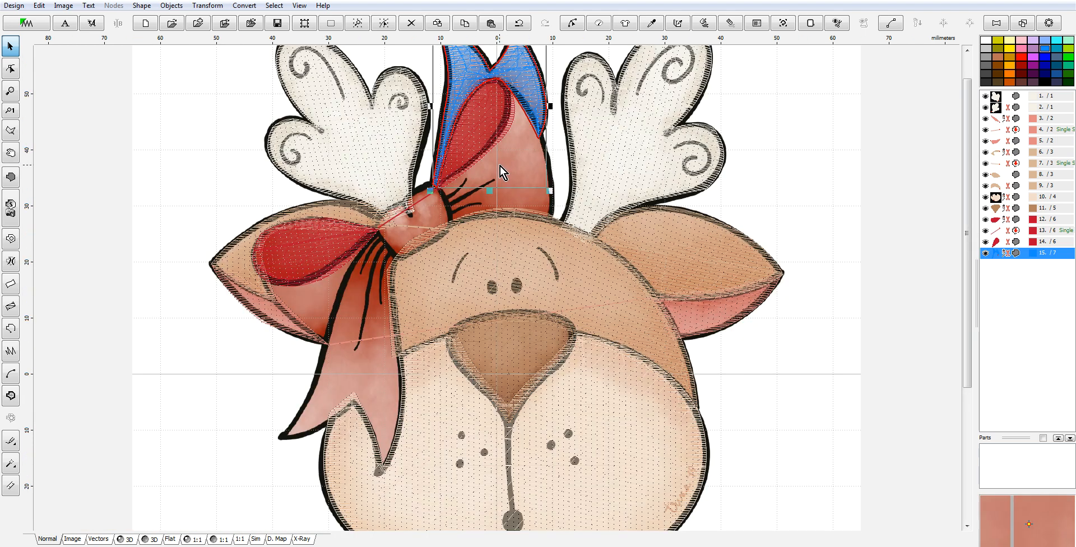
{"action": "left_click", "coordinate": [11, 177]}
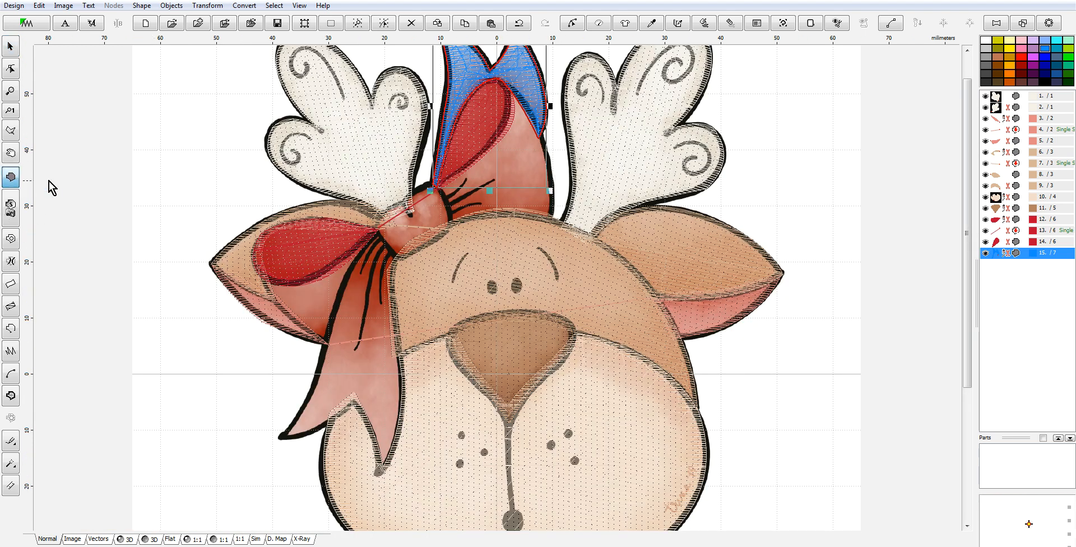
{"action": "left_click", "coordinate": [539, 140]}
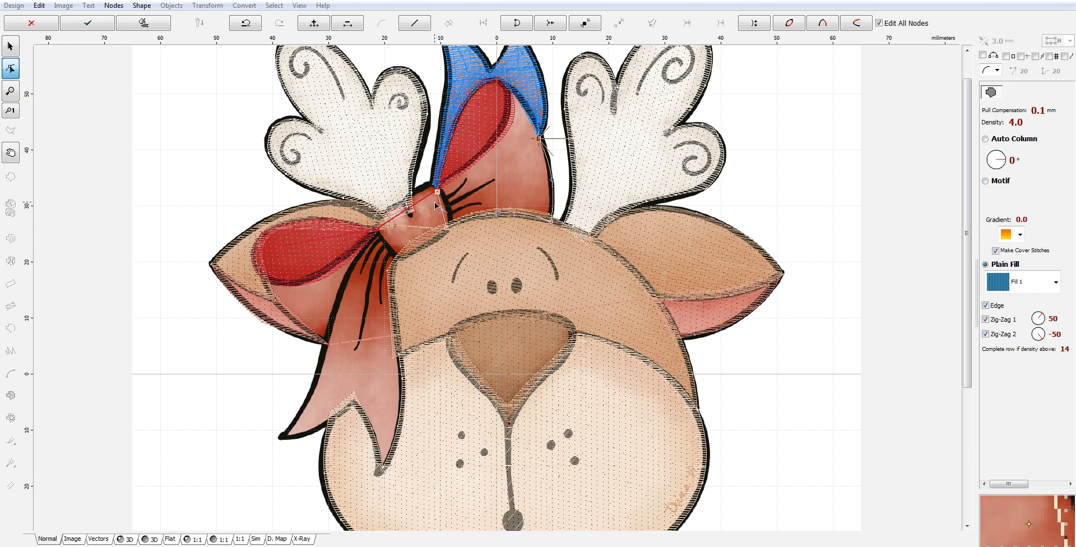
{"action": "scroll", "coordinate": [439, 190], "scroll_direction": "down", "scroll_amount": 1}
{"action": "scroll", "coordinate": [338, 192], "scroll_direction": "up", "scroll_amount": 3}
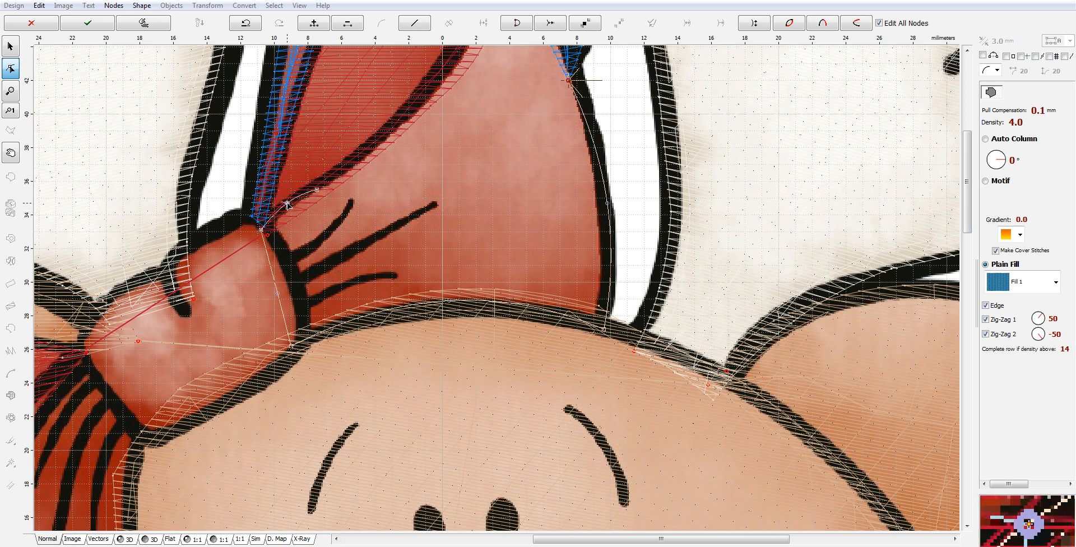
Step: Trace the panel along the red loop's lower right edge to its top and down the diagonal border, shifting the notch node outward
{"action": "left_click_drag", "start_coordinate": [394, 121], "coordinate": [395, 130]}
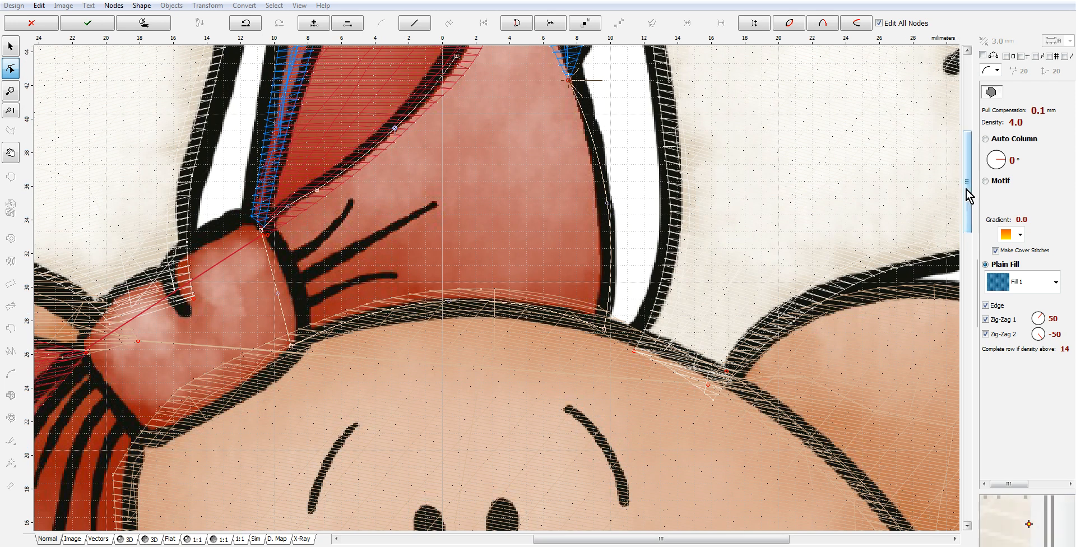
{"action": "left_click_drag", "start_coordinate": [966, 196], "coordinate": [964, 146]}
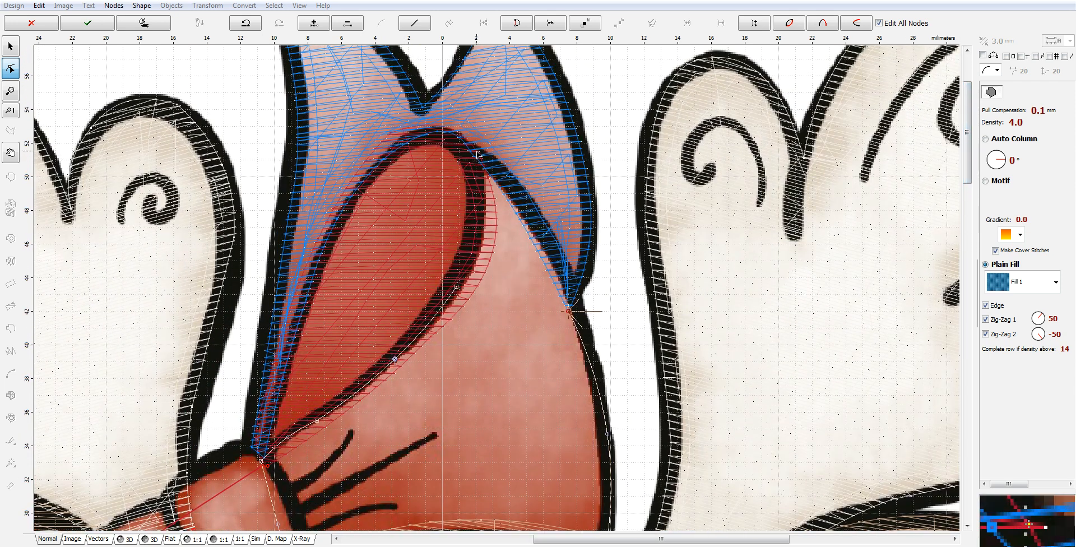
{"action": "left_click", "coordinate": [474, 153]}
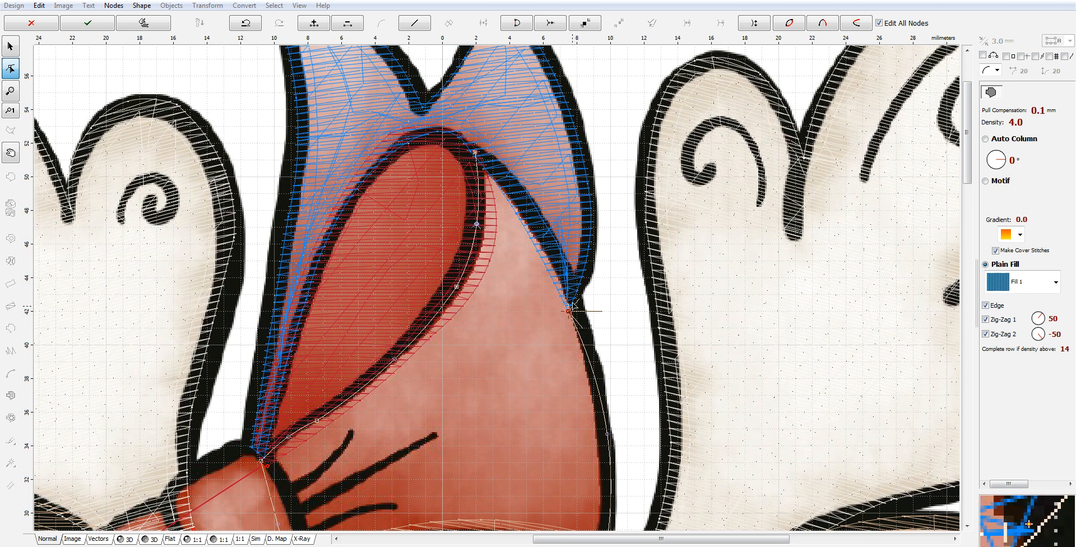
{"action": "mouse_move", "coordinate": [567, 311]}
{"action": "left_mouse_down"}
{"action": "mouse_move", "coordinate": [585, 306]}
{"action": "mouse_move", "coordinate": [577, 309]}
{"action": "left_mouse_up"}
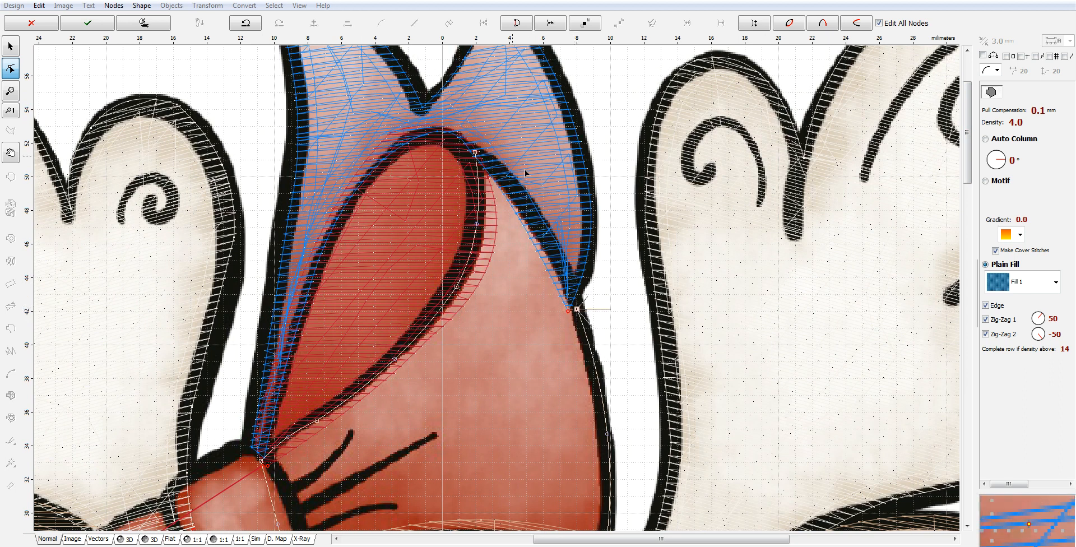
{"action": "left_click", "coordinate": [476, 153]}
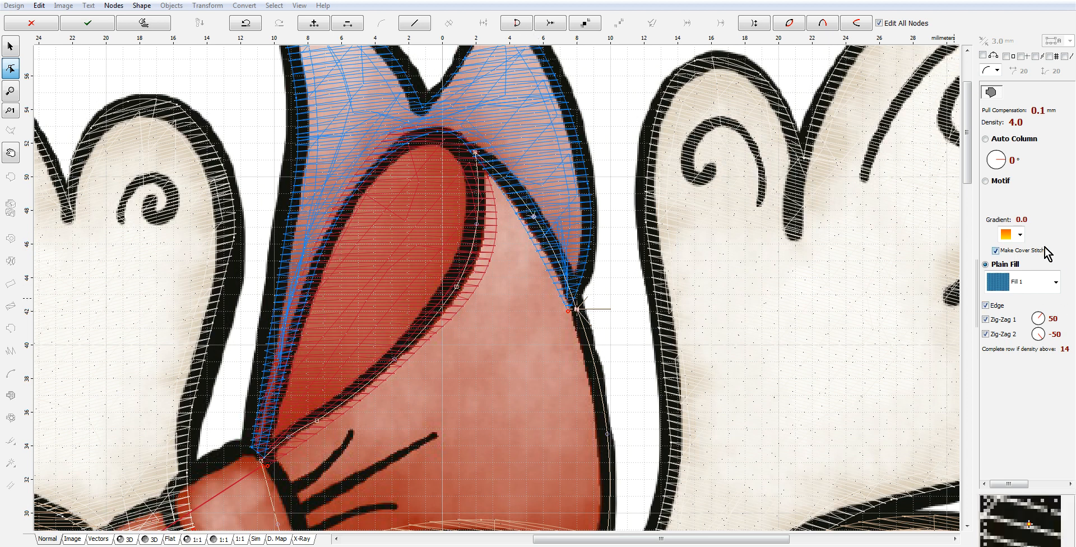
Step: Generate the lower panel's stitches with a -10° fill angle, Zig-Zag 2 off and a Zig-Zag 1 length of 2.0 mm
{"action": "left_click_drag", "start_coordinate": [1004, 161], "coordinate": [1004, 162]}
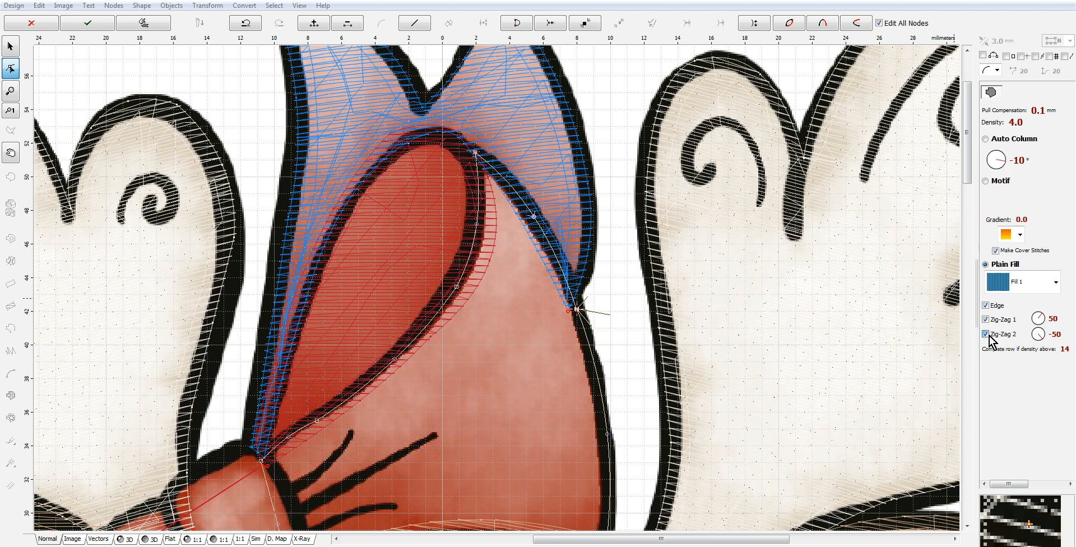
{"action": "left_click", "coordinate": [1054, 483]}
{"action": "left_click", "coordinate": [1003, 336]}
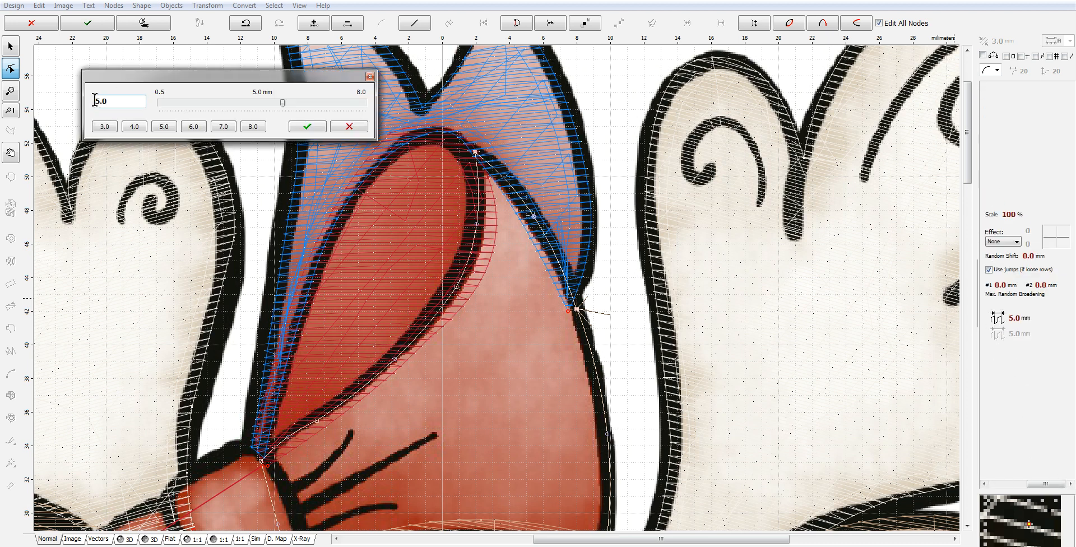
{"action": "left_click", "coordinate": [305, 127]}
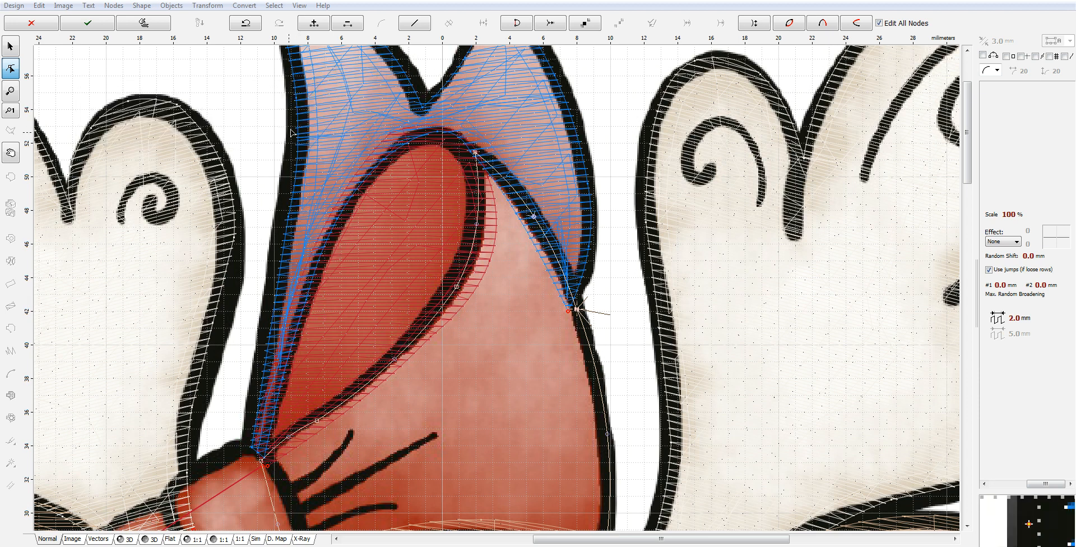
{"action": "right_click", "coordinate": [570, 339]}
{"action": "left_click", "coordinate": [619, 363]}
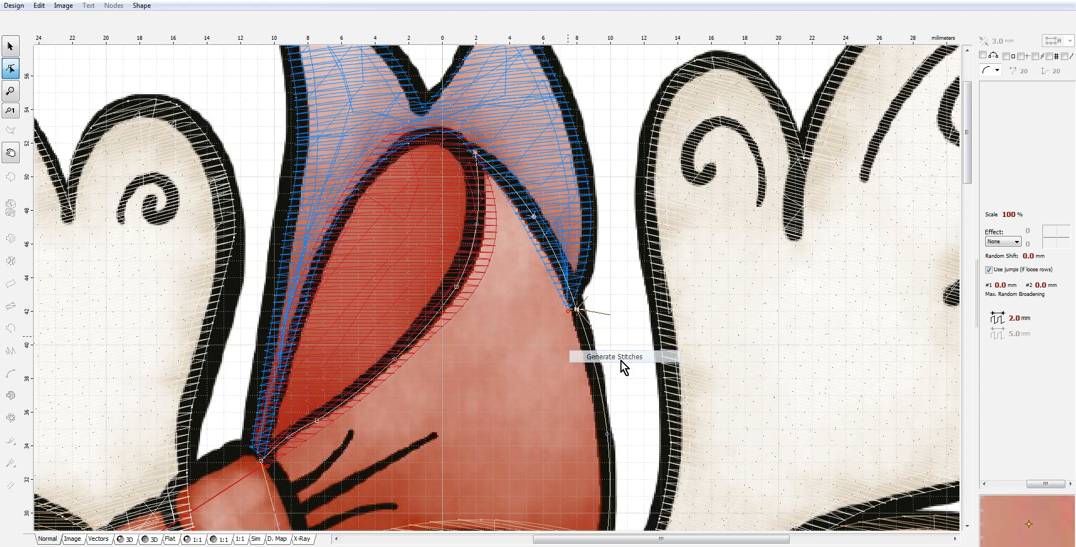
Step: Edit the lower panel to place its fill end point at the corner where the knot meets the head, and regenerate its stitches
{"action": "key", "text": "minus"}
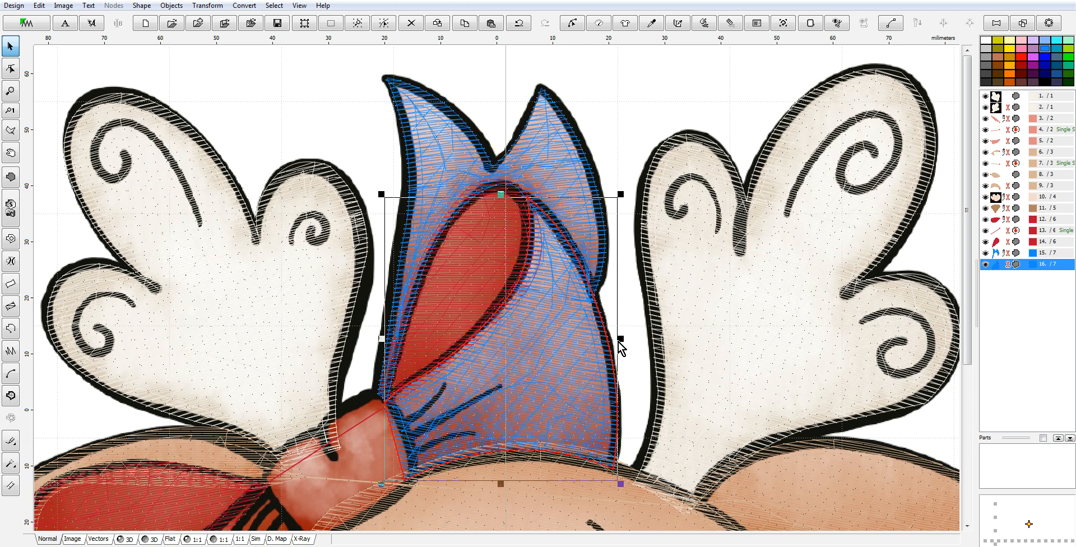
{"action": "key", "text": "plus"}
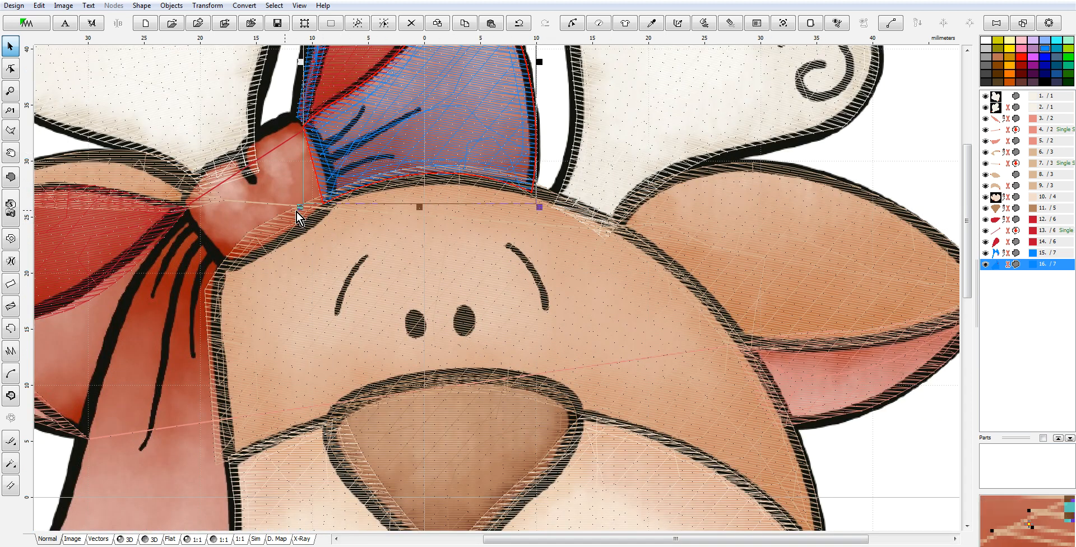
{"action": "right_click", "coordinate": [413, 154]}
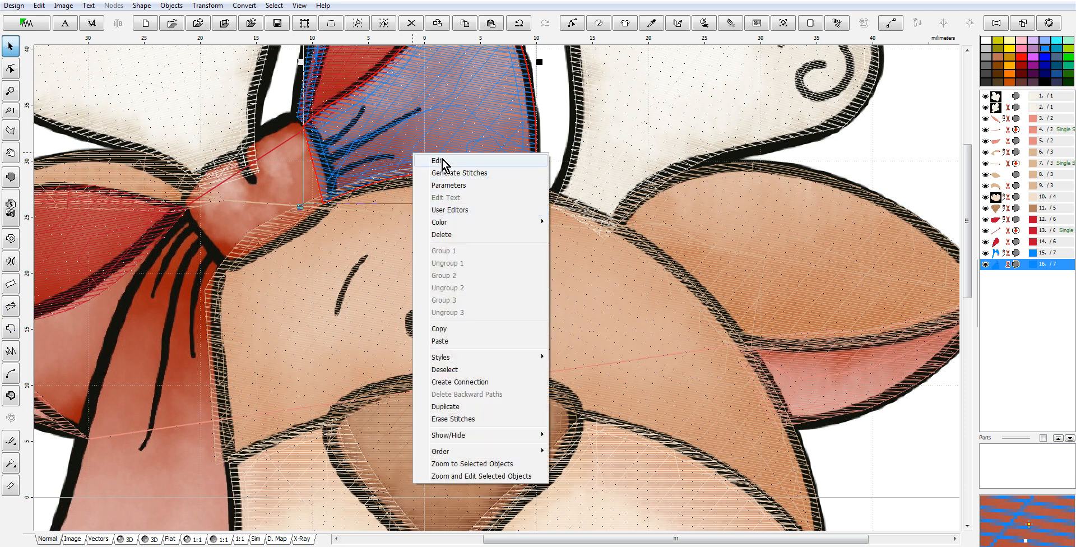
{"action": "left_click", "coordinate": [439, 161]}
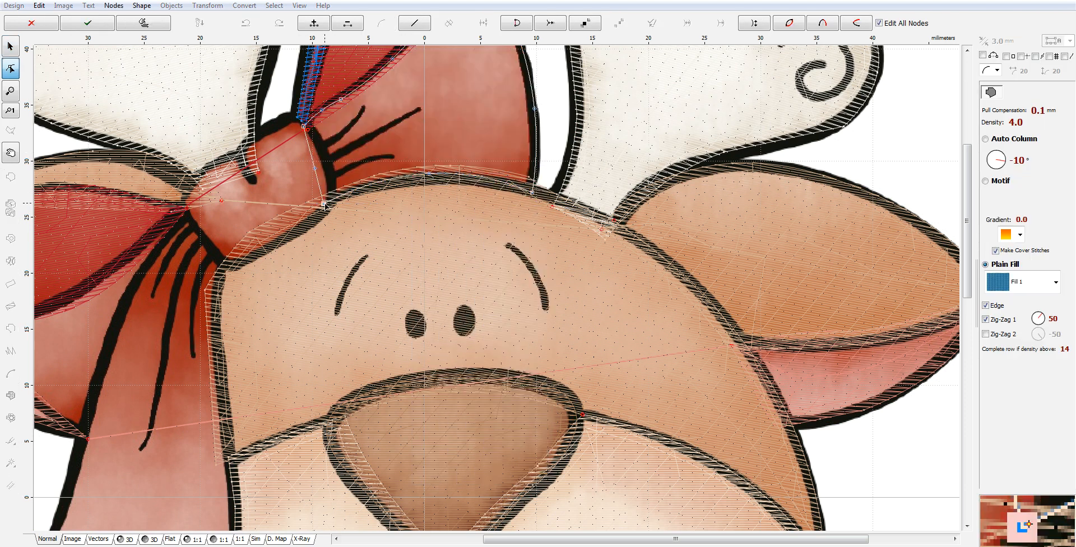
{"action": "right_click", "coordinate": [326, 204]}
{"action": "left_click", "coordinate": [367, 307]}
{"action": "right_click", "coordinate": [370, 162]}
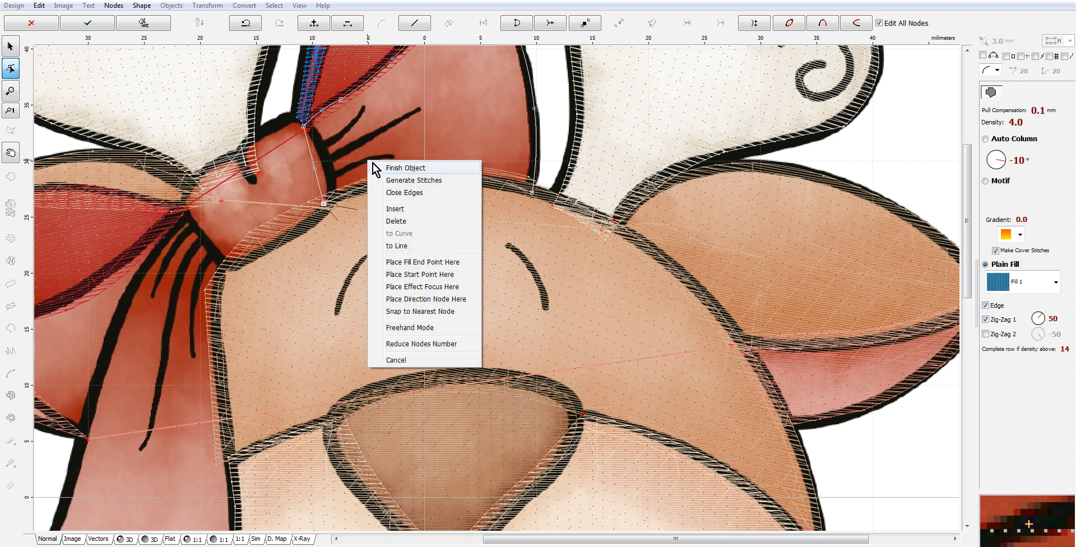
{"action": "left_click", "coordinate": [405, 180]}
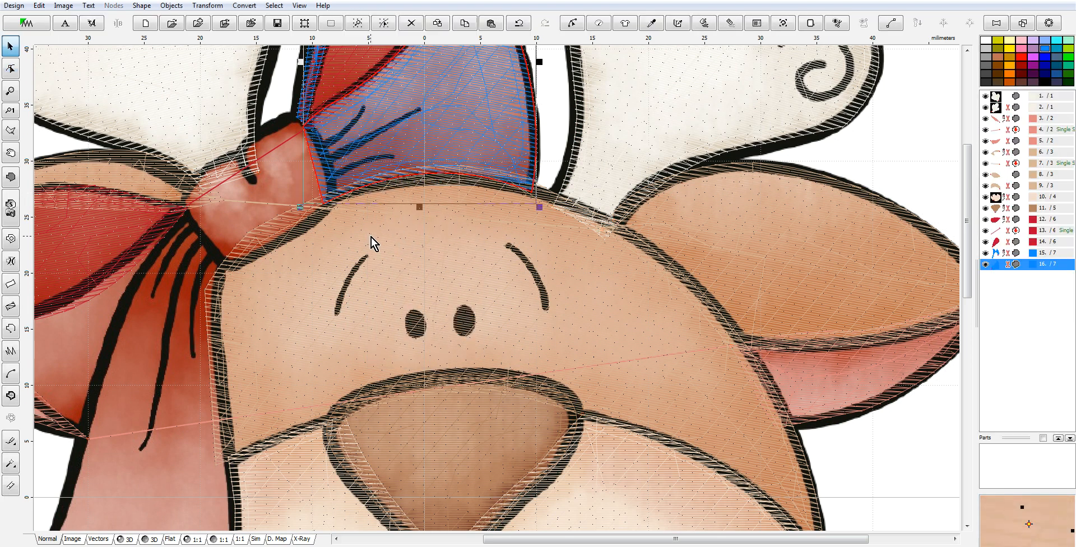
Step: Check the design in the 3D preview and simulate the lower panel's stitching at speed 100
{"action": "left_click", "coordinate": [128, 539]}
{"action": "key", "text": "ctrl+0"}
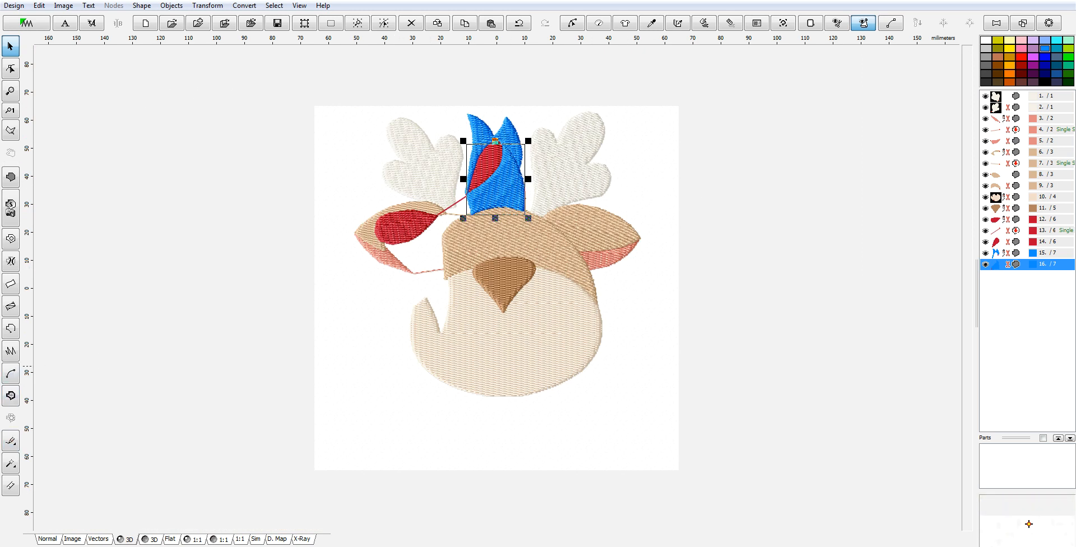
{"action": "left_click", "coordinate": [256, 539]}
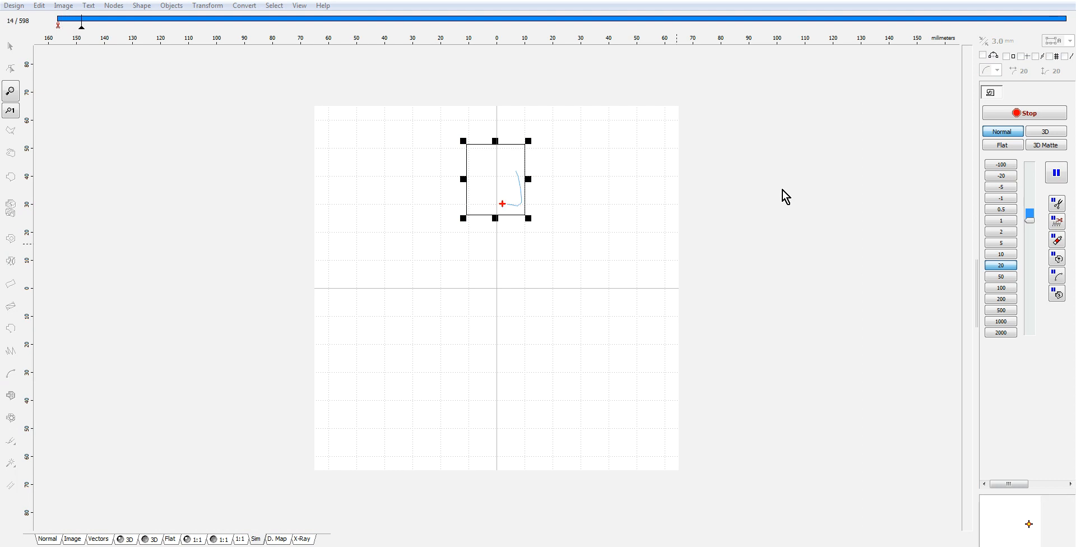
{"action": "left_click", "coordinate": [1006, 289]}
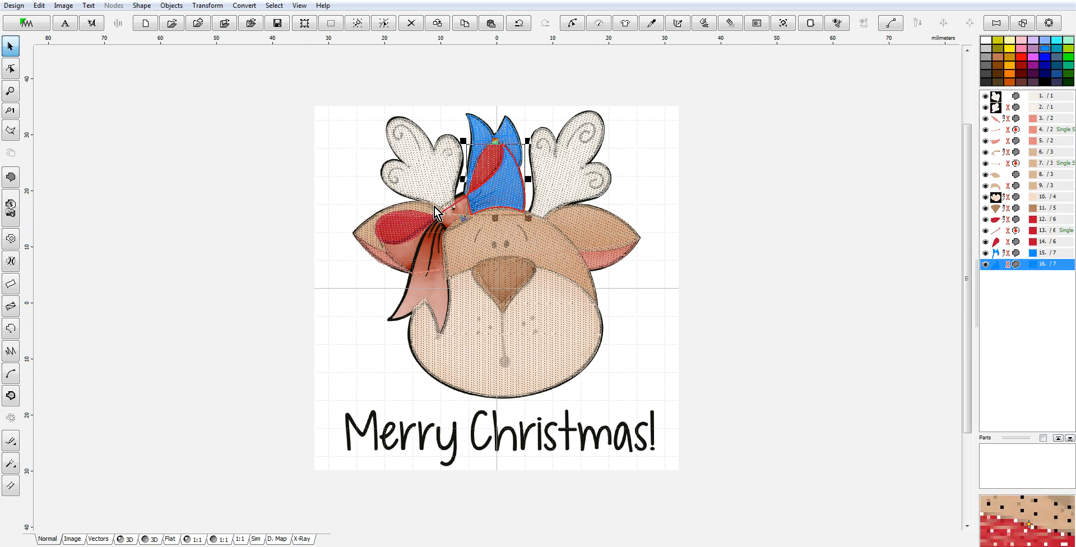
{"action": "scroll", "coordinate": [559, 214], "scroll_direction": "up", "scroll_amount": 3}
{"action": "scroll", "coordinate": [559, 214], "scroll_direction": "up", "scroll_amount": 1}
{"action": "scroll", "coordinate": [511, 140], "scroll_direction": "down", "scroll_amount": 1}
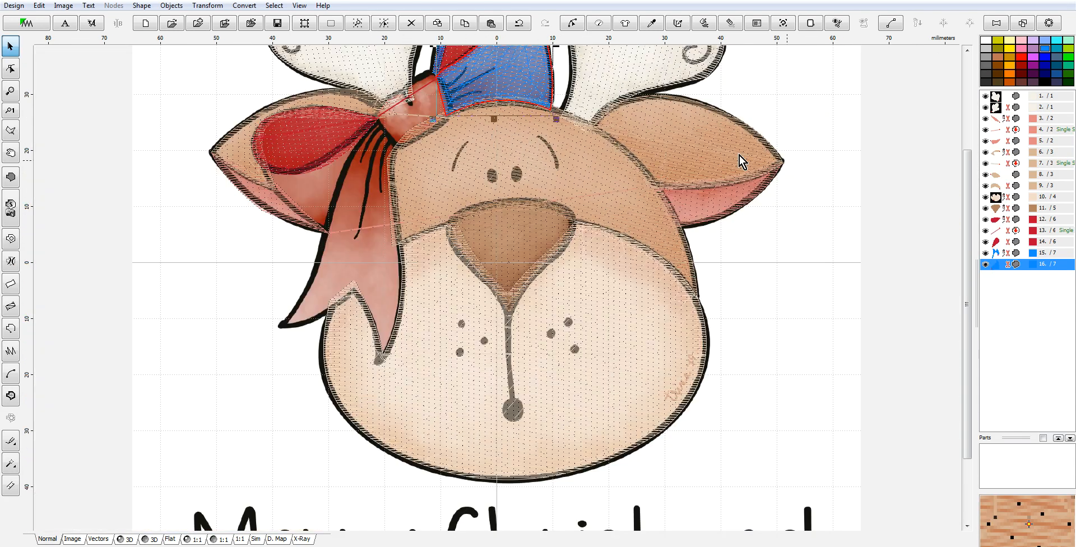
Step: Add a Single Stitch connecting line across the bow's knot, from the blue panel's lower corner to the red loop's tip, and generate its stitches
{"action": "left_click_drag", "start_coordinate": [967, 174], "coordinate": [969, 99]}
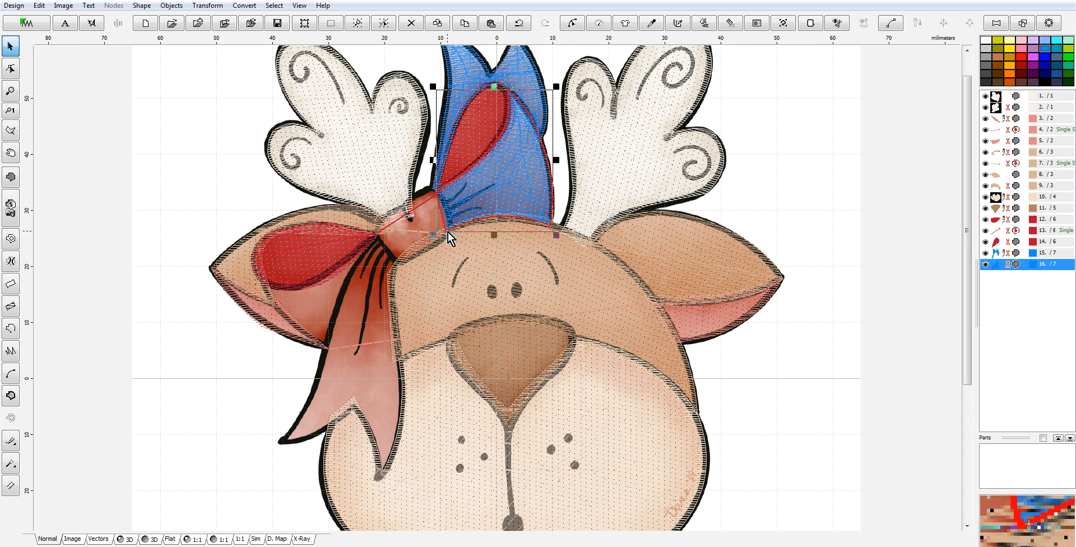
{"action": "left_click", "coordinate": [378, 239]}
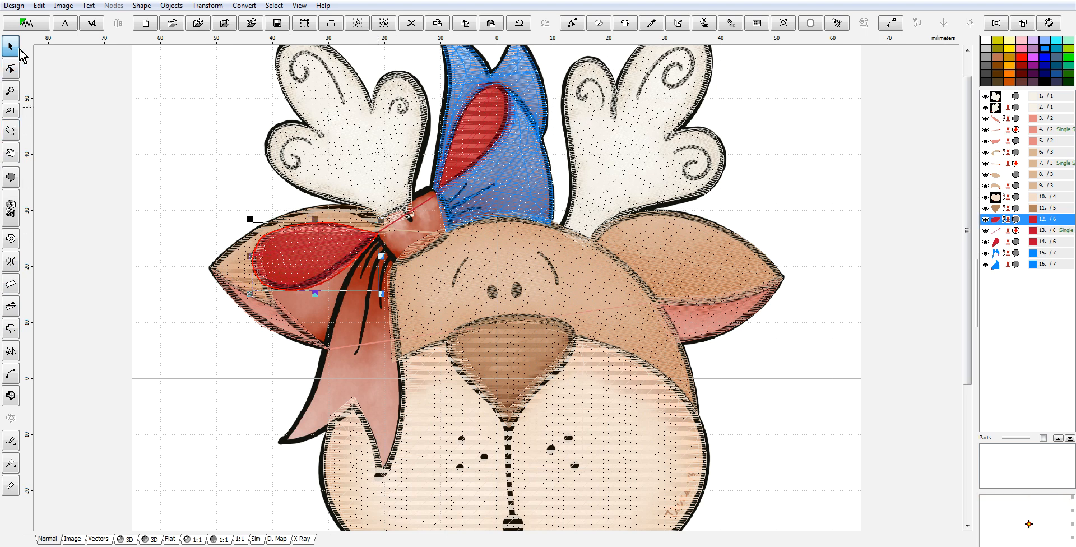
{"action": "left_click", "coordinate": [11, 332]}
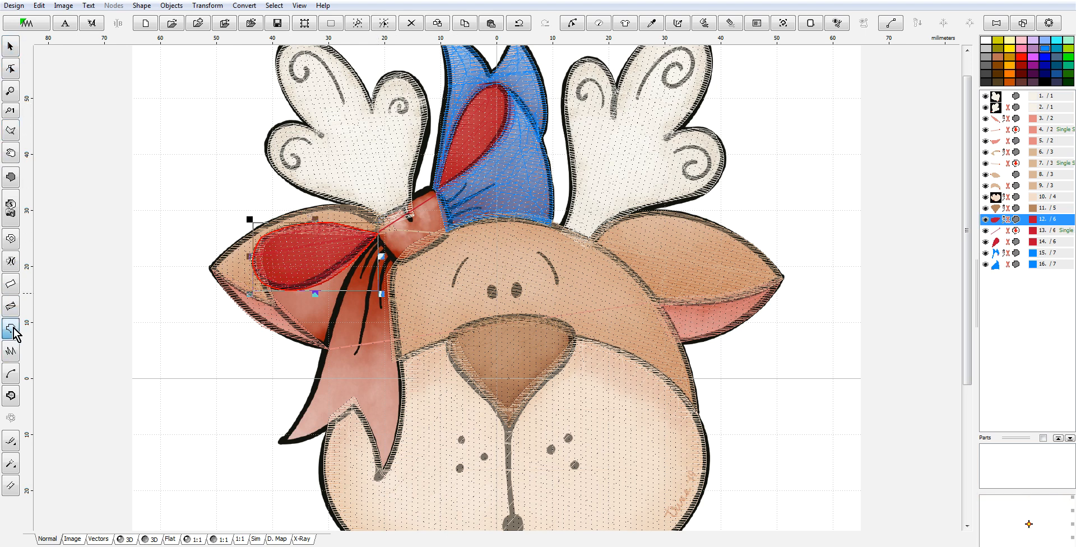
{"action": "left_click", "coordinate": [448, 233]}
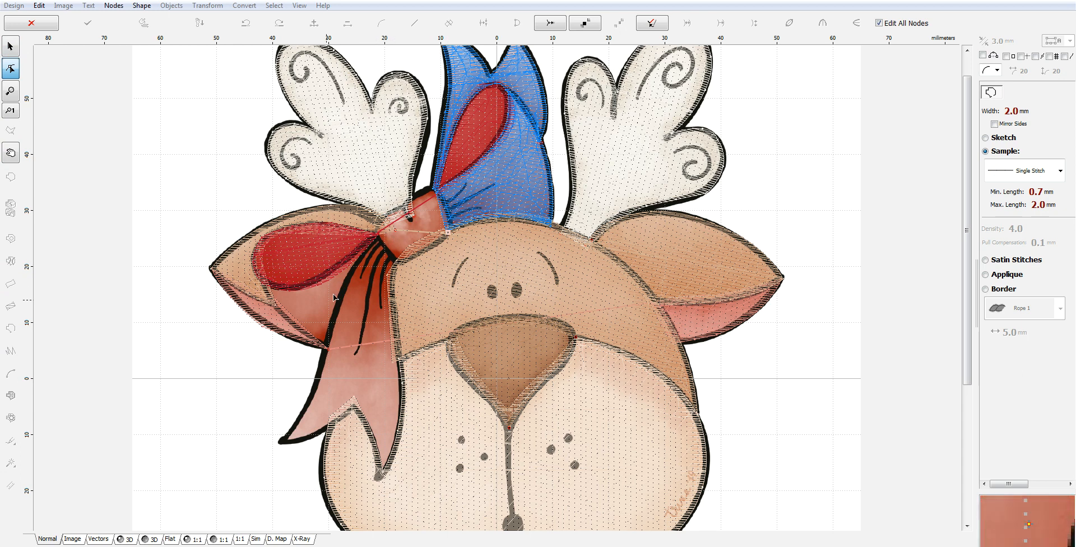
{"action": "left_click", "coordinate": [381, 239]}
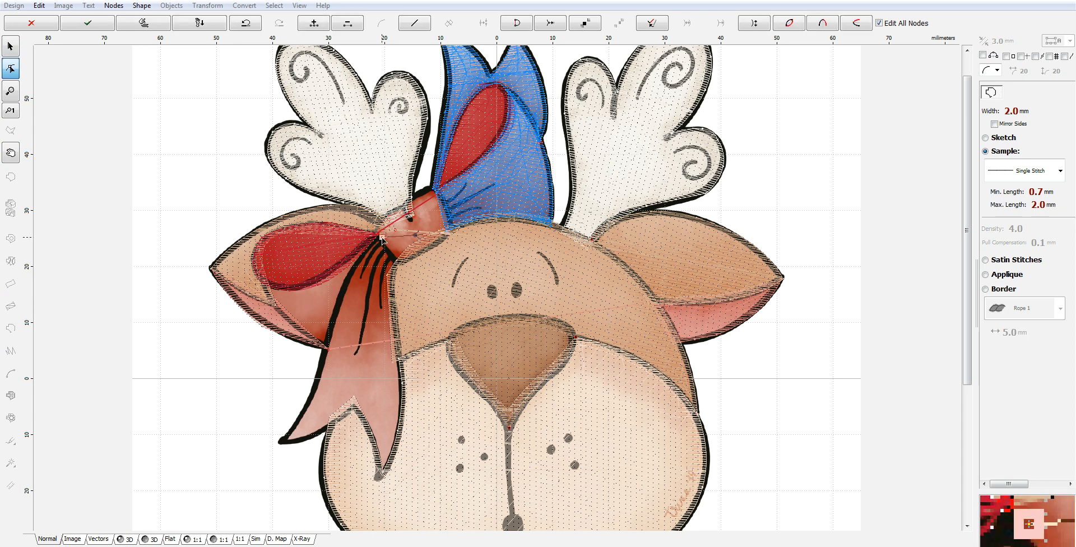
{"action": "scroll", "coordinate": [379, 238], "scroll_direction": "down", "scroll_amount": 1}
{"action": "scroll", "coordinate": [359, 229], "scroll_direction": "up", "scroll_amount": 4}
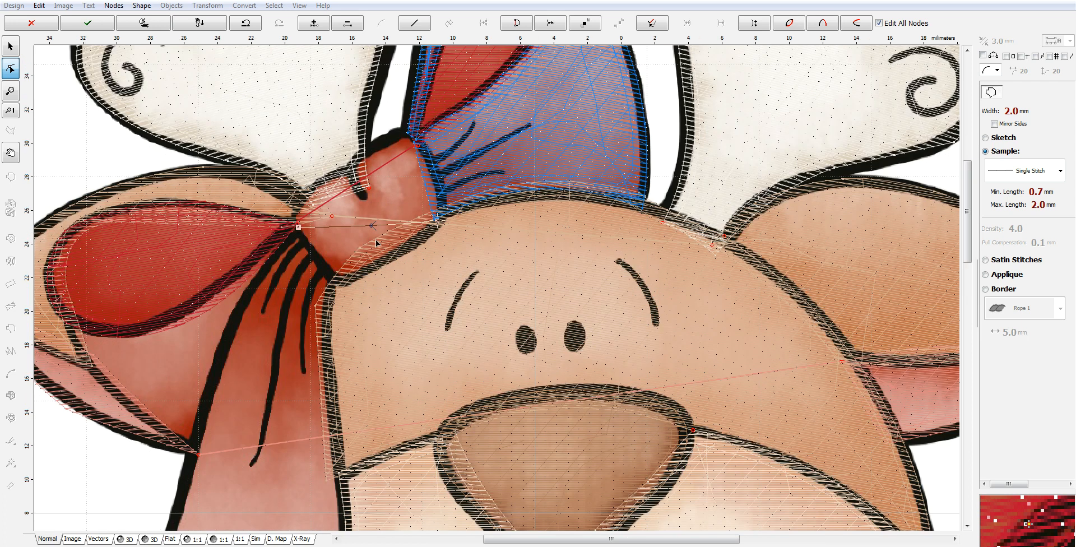
{"action": "right_click", "coordinate": [329, 218]}
{"action": "left_click", "coordinate": [363, 233]}
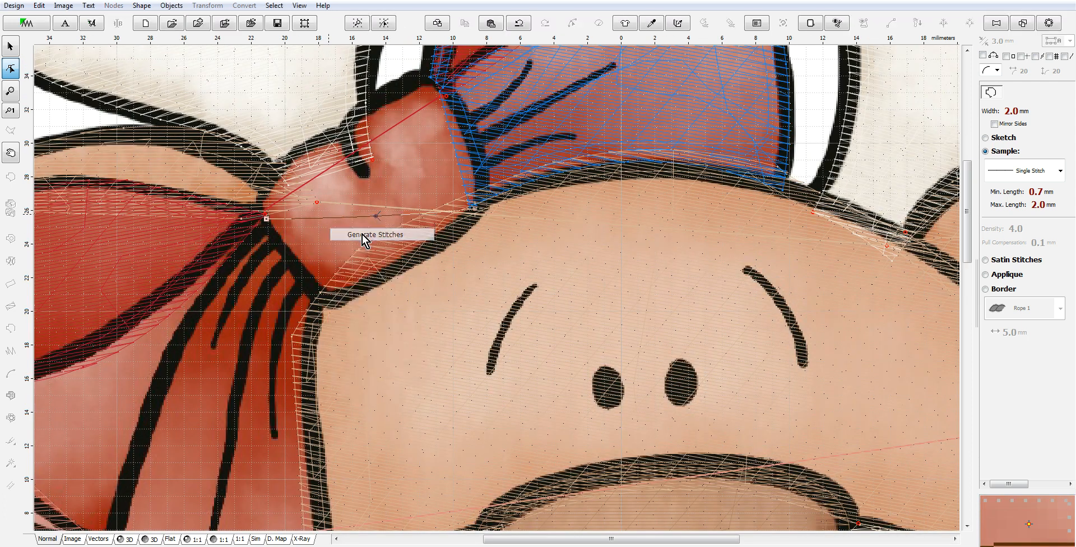
Step: Start a plain-fill object at the red loop's tip and trace it along the loop's lower edge, curving the segment around the loop's rounded end
{"action": "left_click", "coordinate": [11, 177]}
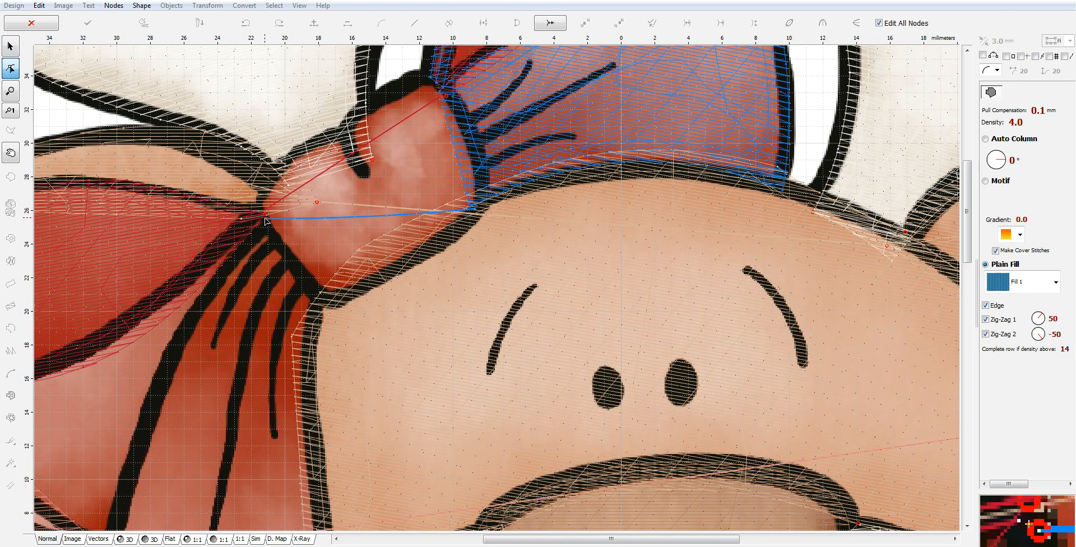
{"action": "left_click", "coordinate": [267, 219]}
{"action": "left_click", "coordinate": [258, 213]}
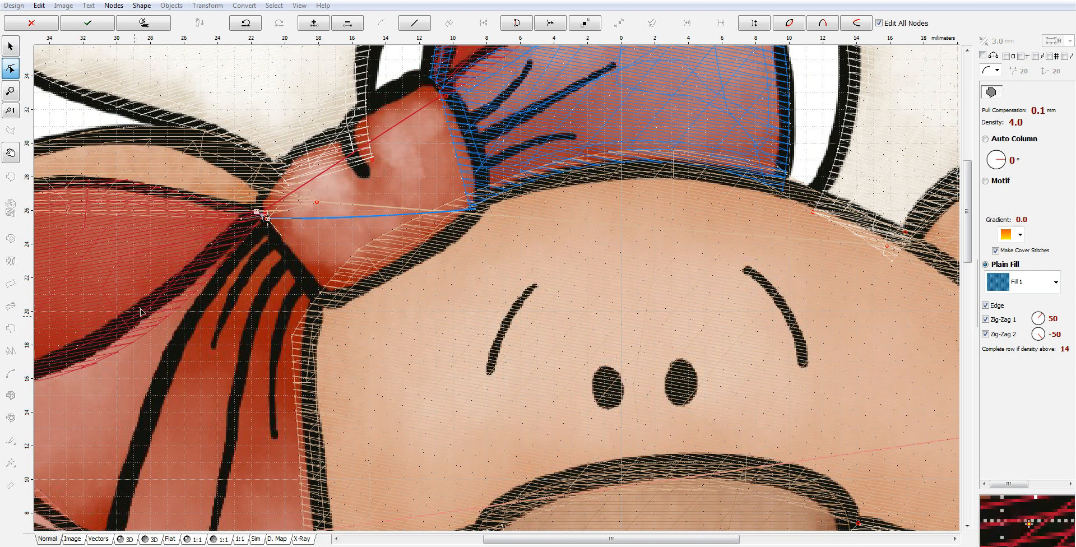
{"action": "scroll", "coordinate": [75, 375], "scroll_direction": "down", "scroll_amount": 2}
{"action": "left_click_drag", "start_coordinate": [584, 542], "coordinate": [520, 540]}
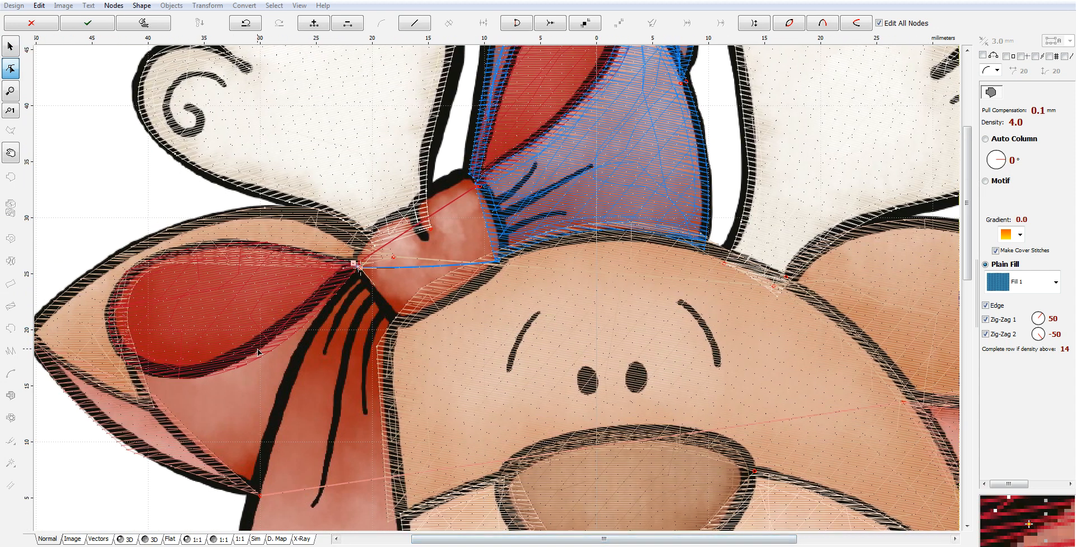
{"action": "left_click", "coordinate": [250, 353]}
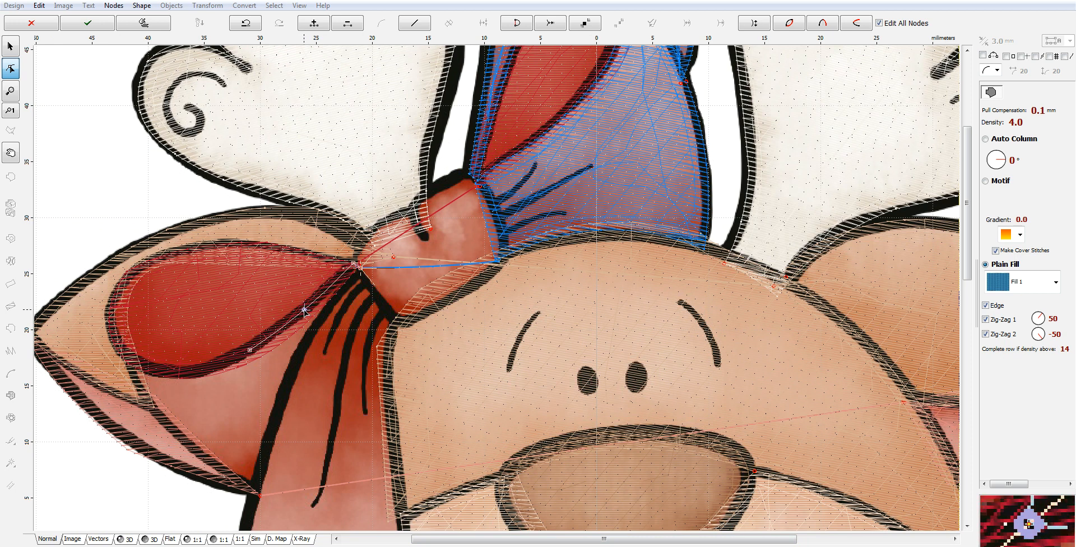
{"action": "left_click", "coordinate": [124, 356]}
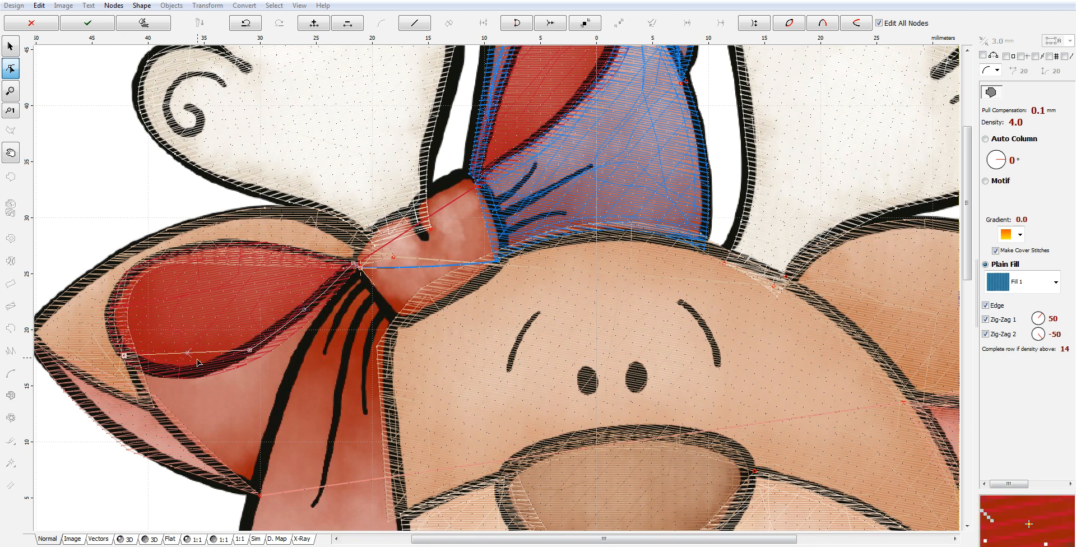
{"action": "left_click_drag", "start_coordinate": [188, 353], "coordinate": [182, 372]}
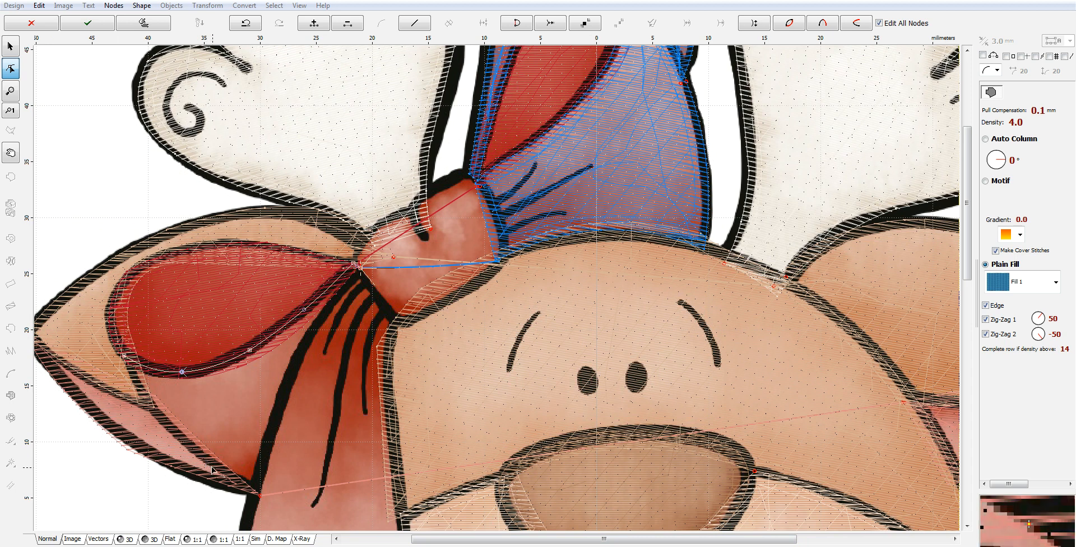
Step: Trace the panel along the ear to the lower corner and back up the ribbon tail's edge to the knot, and generate its stitches
{"action": "left_click", "coordinate": [263, 496]}
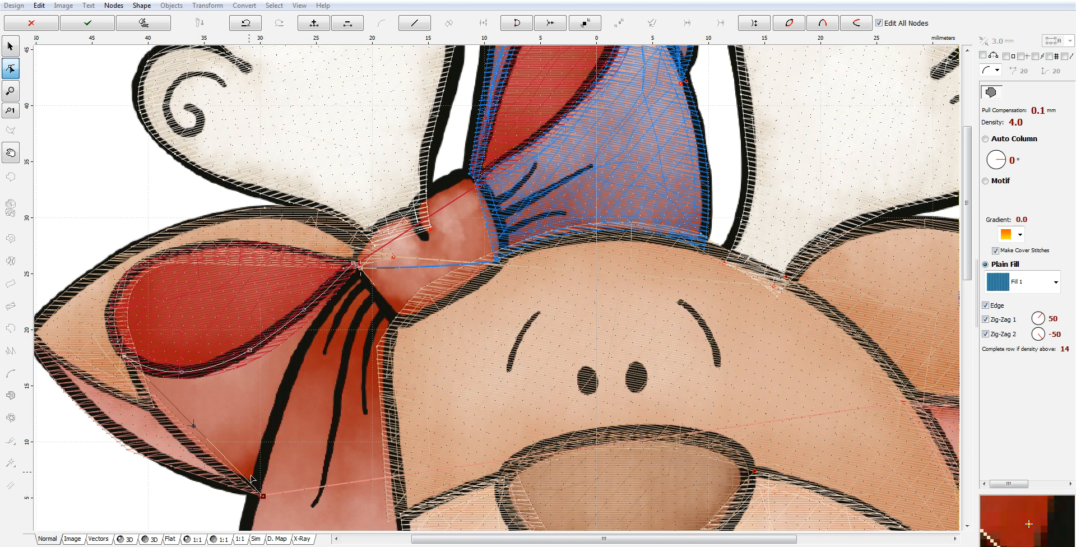
{"action": "left_click_drag", "start_coordinate": [193, 424], "coordinate": [178, 438]}
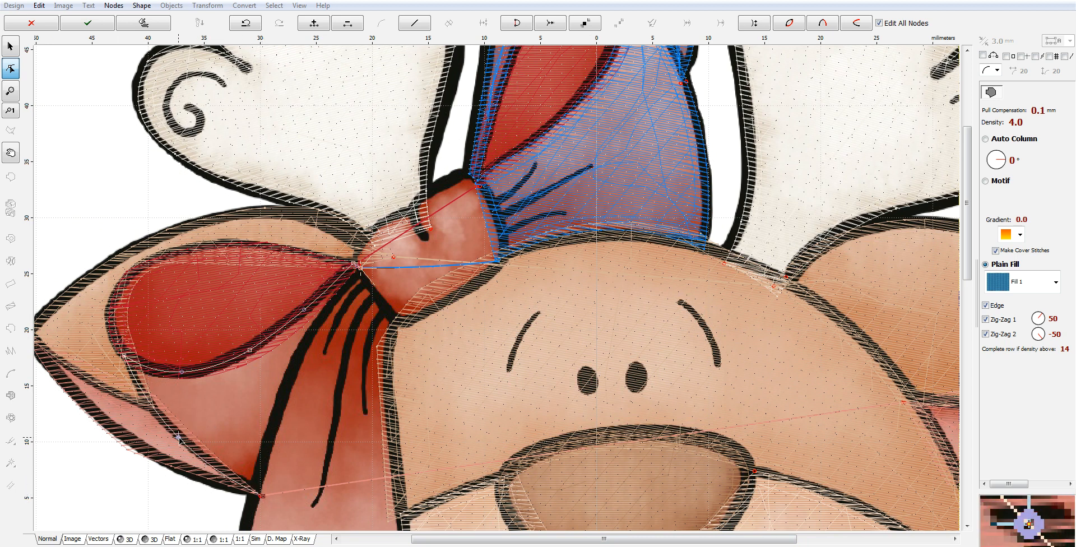
{"action": "left_click", "coordinate": [299, 372]}
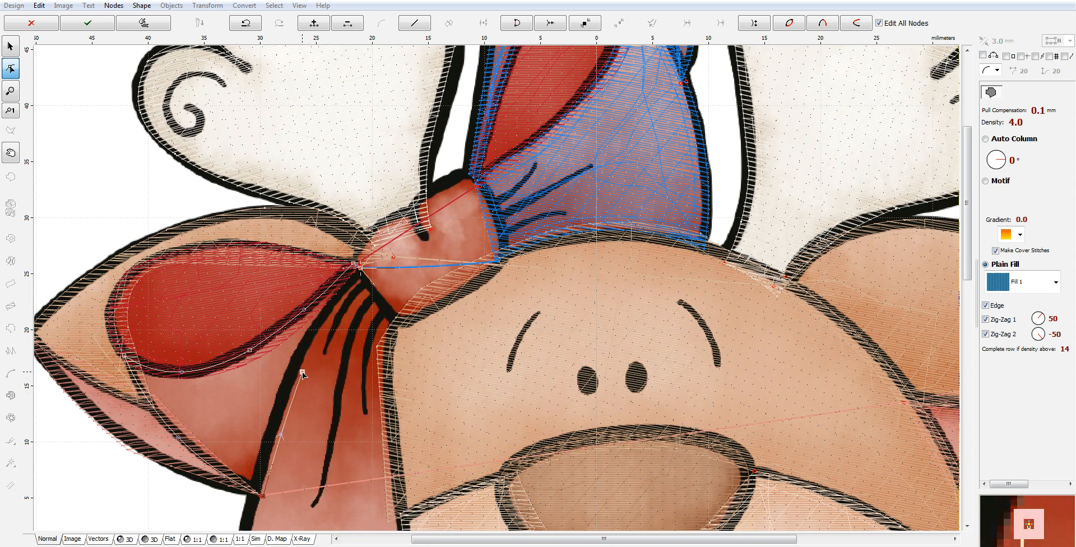
{"action": "left_click", "coordinate": [364, 276]}
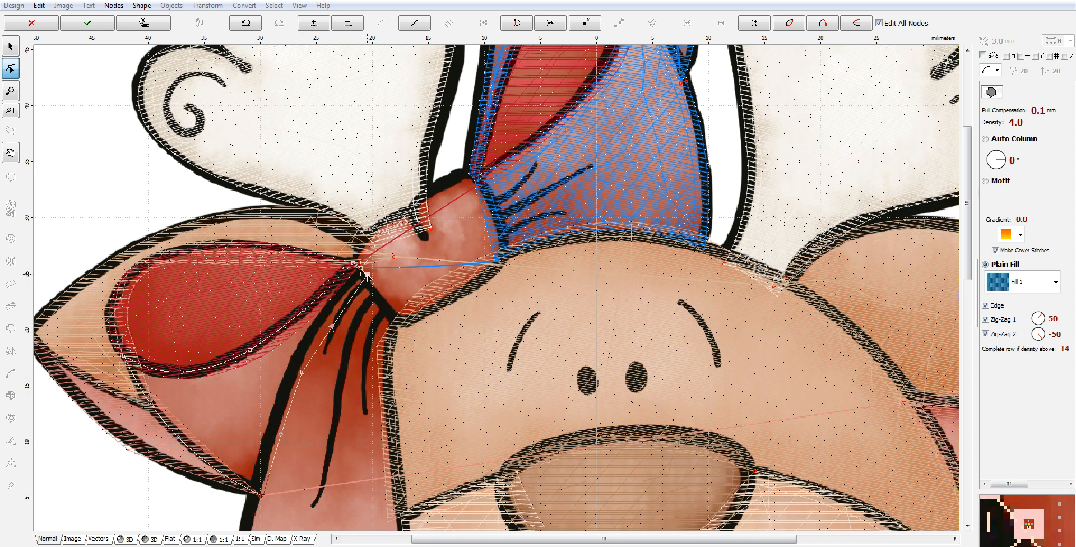
{"action": "left_click_drag", "start_coordinate": [333, 328], "coordinate": [331, 320]}
{"action": "scroll", "coordinate": [370, 272], "scroll_direction": "up", "scroll_amount": 2}
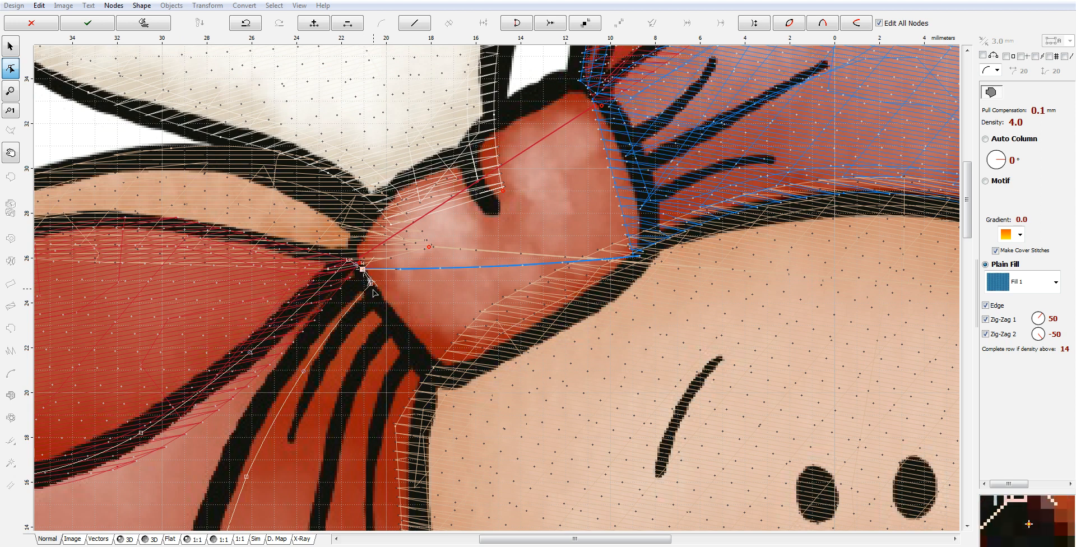
{"action": "right_click", "coordinate": [369, 282]}
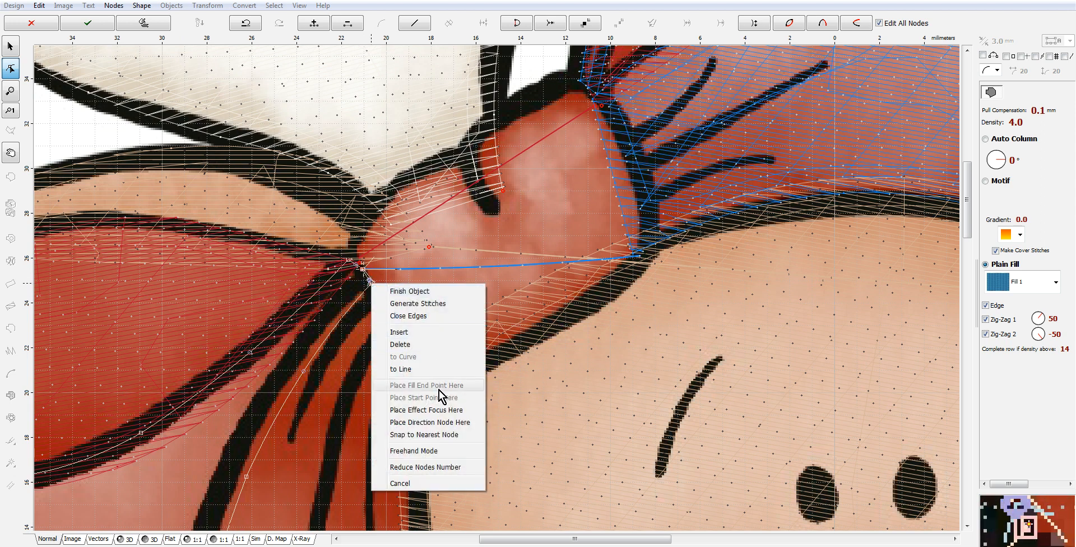
{"action": "left_click", "coordinate": [423, 303]}
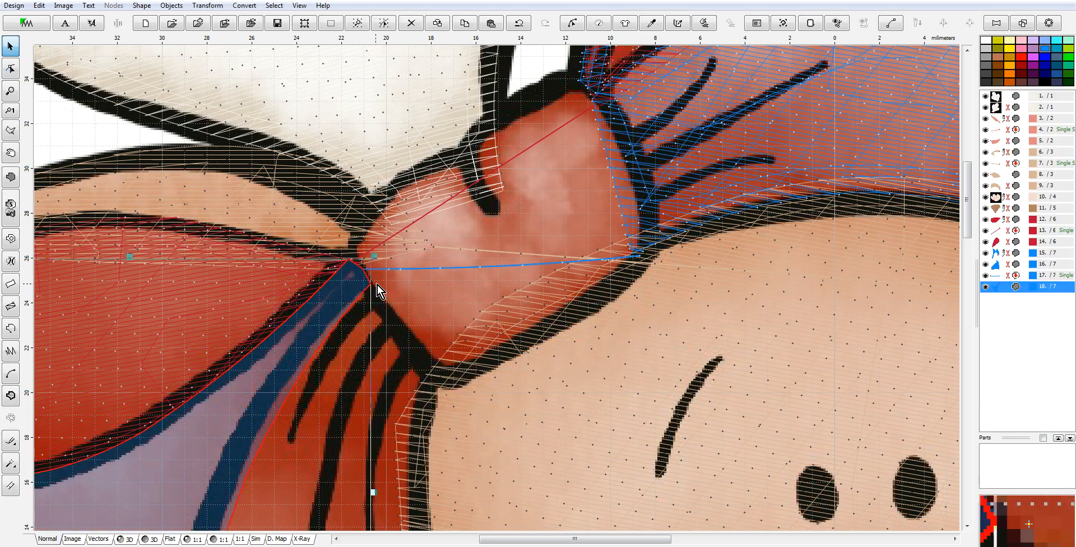
Step: Edit the new panel to switch Zig-Zag 2 off and set the Zig-Zag 1 length to 2.0 mm, and regenerate its stitches
{"action": "right_click", "coordinate": [365, 285]}
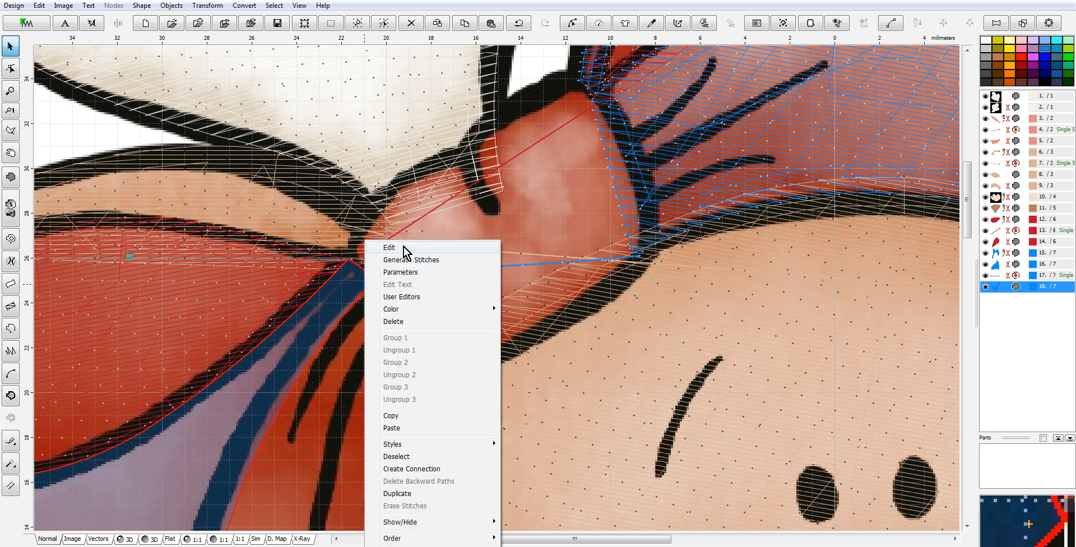
{"action": "left_click", "coordinate": [403, 249]}
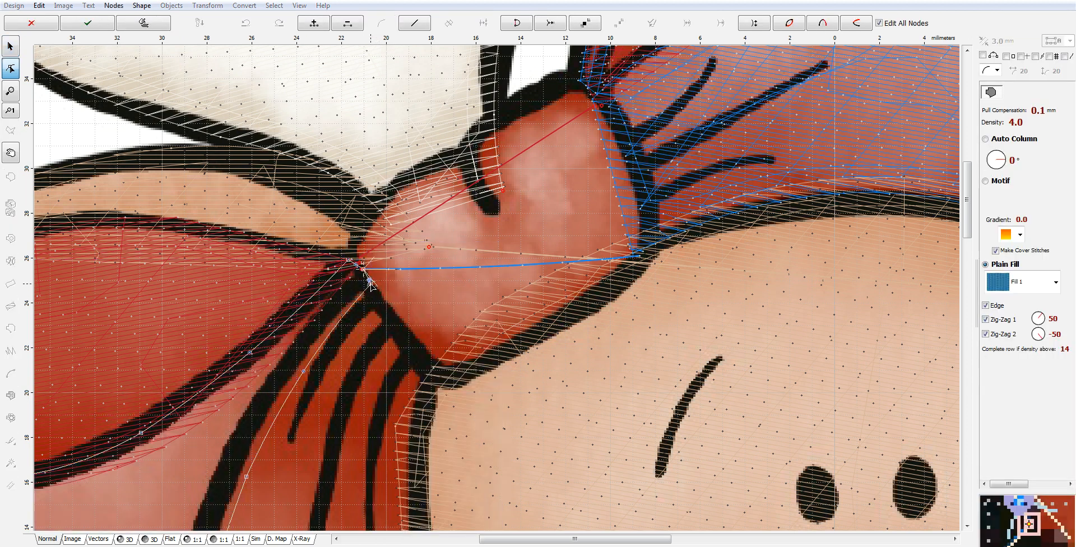
{"action": "right_click", "coordinate": [371, 284]}
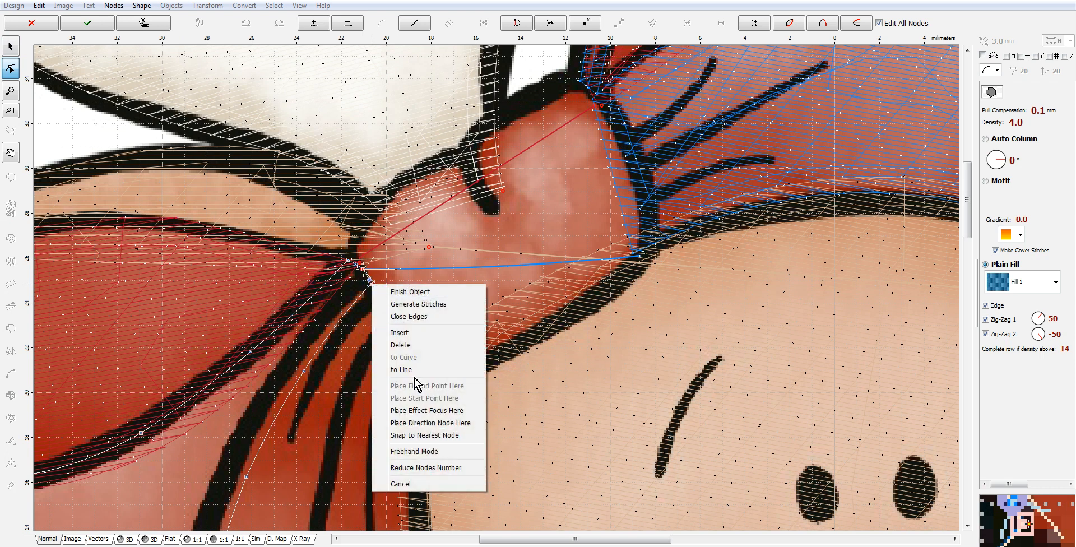
{"action": "right_click", "coordinate": [562, 348]}
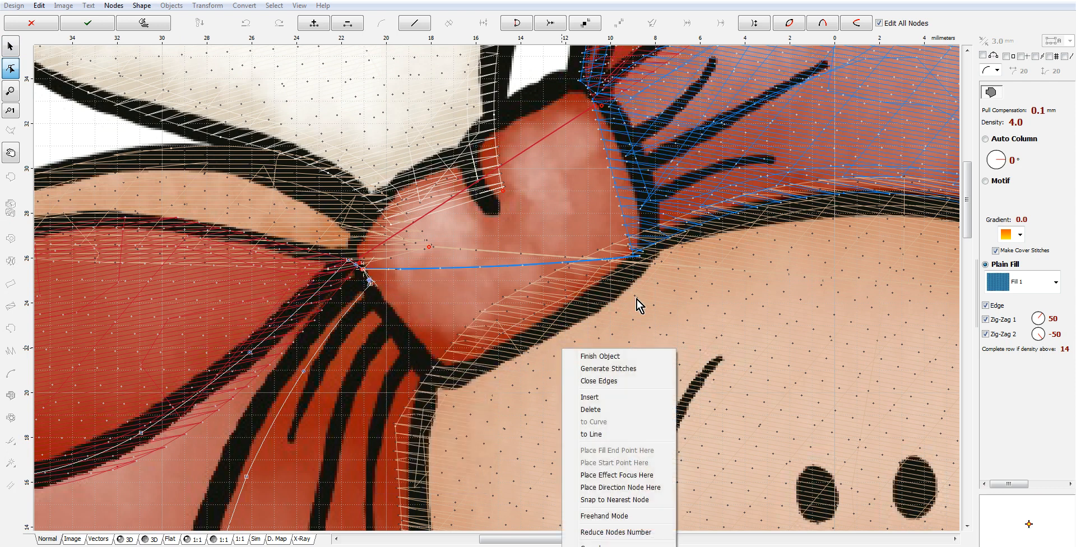
{"action": "left_click", "coordinate": [990, 334]}
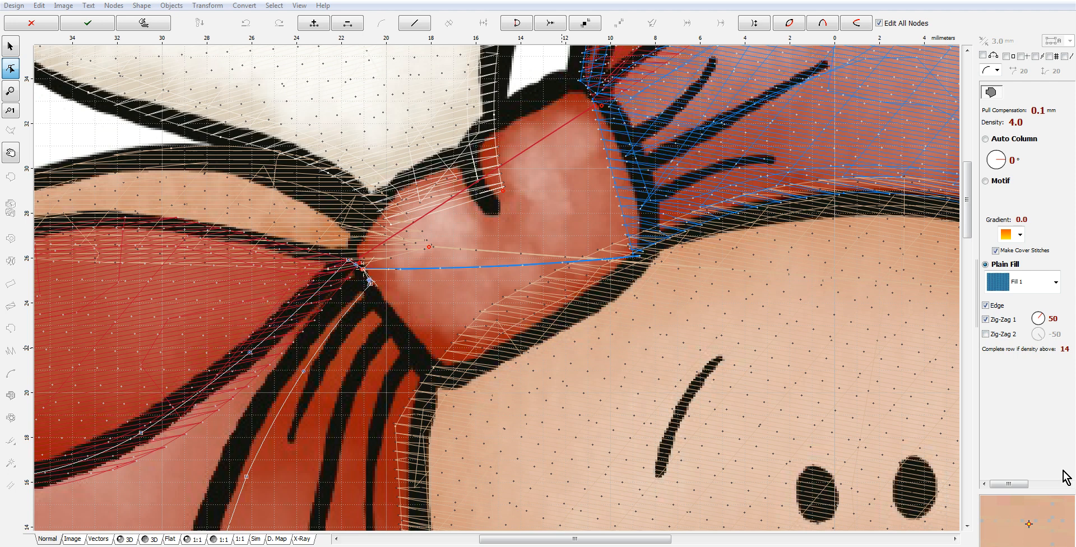
{"action": "left_click", "coordinate": [1055, 484]}
{"action": "left_click", "coordinate": [1001, 318]}
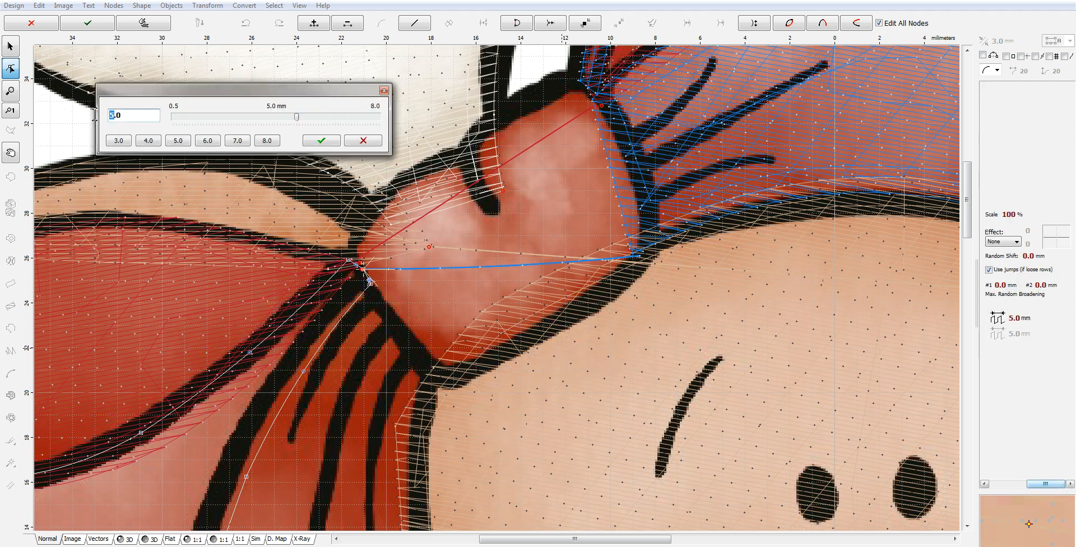
{"action": "type", "text": "2"}
{"action": "left_click", "coordinate": [322, 139]}
{"action": "right_click", "coordinate": [391, 334]}
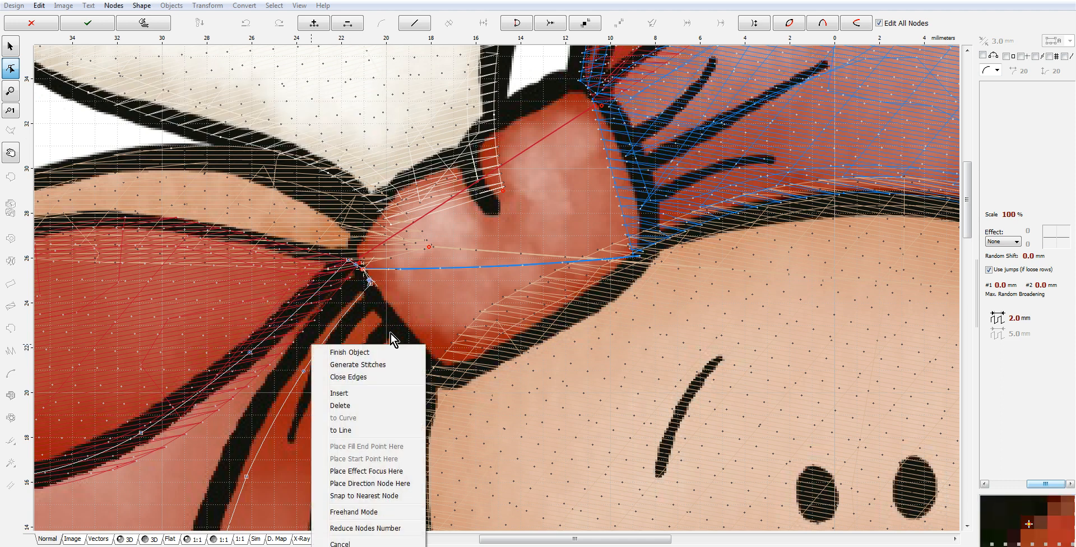
{"action": "left_click", "coordinate": [358, 365]}
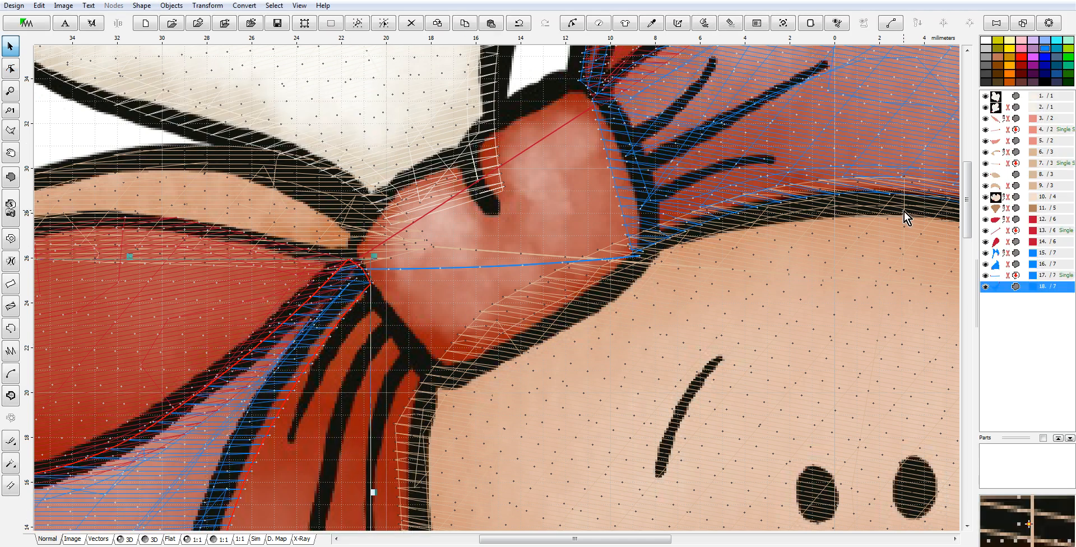
Step: Adjust the panel's fill angle in its parameters and regenerate its stitches
{"action": "right_click", "coordinate": [997, 289]}
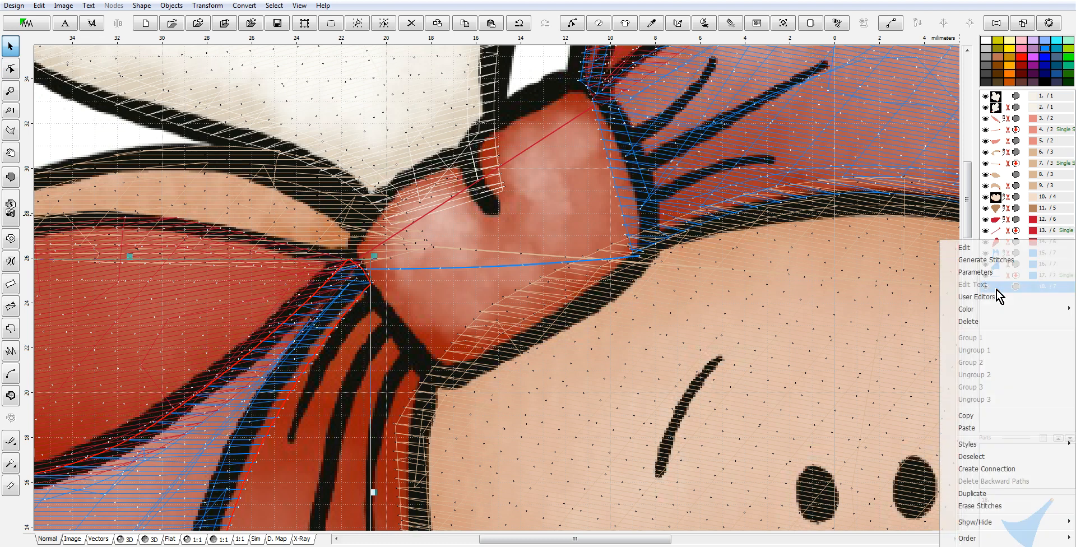
{"action": "left_click", "coordinate": [979, 273]}
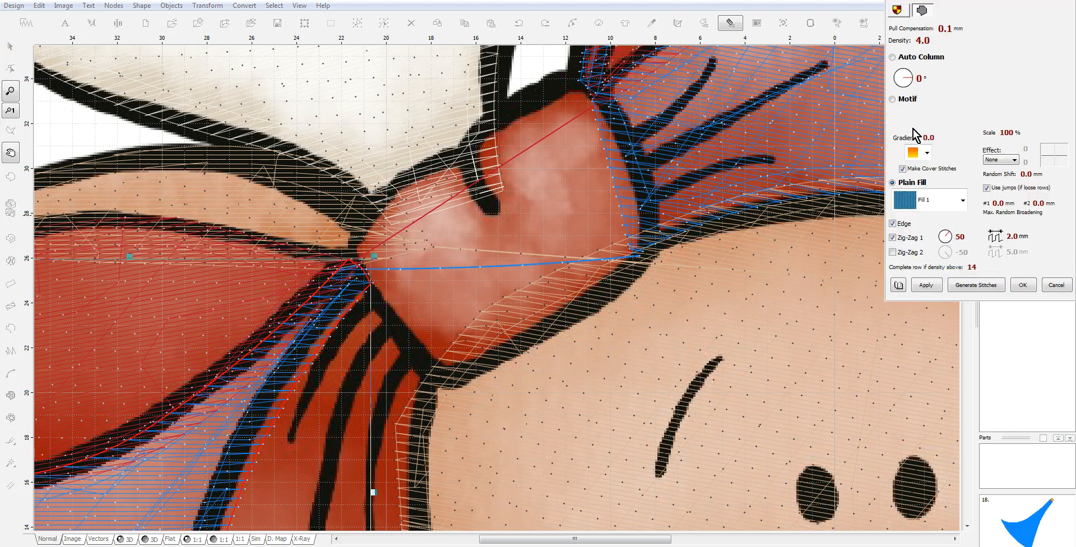
{"action": "mouse_move", "coordinate": [912, 80]}
{"action": "left_mouse_down"}
{"action": "mouse_move", "coordinate": [893, 77]}
{"action": "mouse_move", "coordinate": [904, 84]}
{"action": "left_mouse_up"}
{"action": "left_click", "coordinate": [991, 285]}
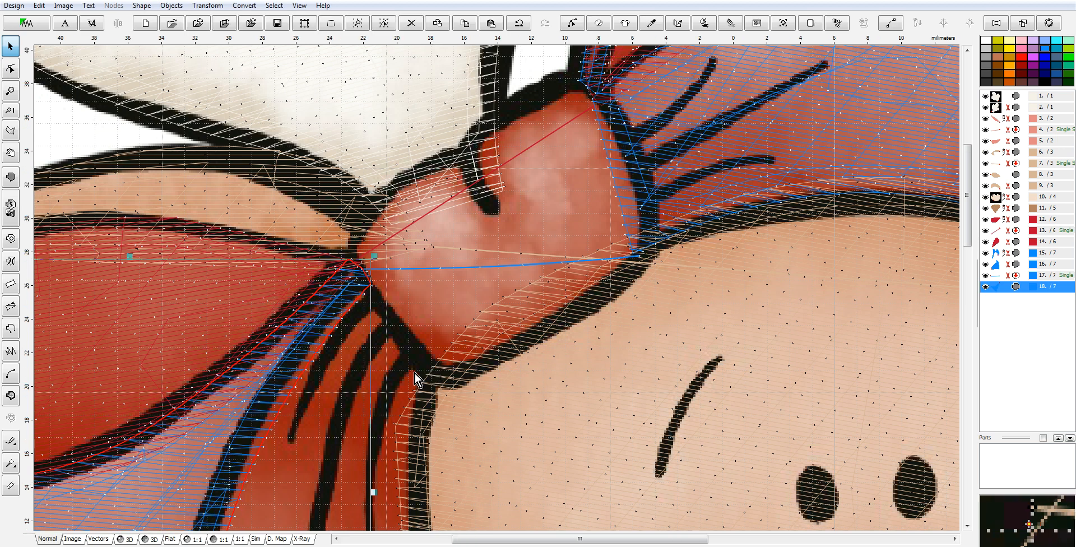
Step: Start a plain-fill object at the knot's outer corner and trace it along the knot's lower edge to the face
{"action": "scroll", "coordinate": [414, 373], "scroll_direction": "down", "scroll_amount": 3}
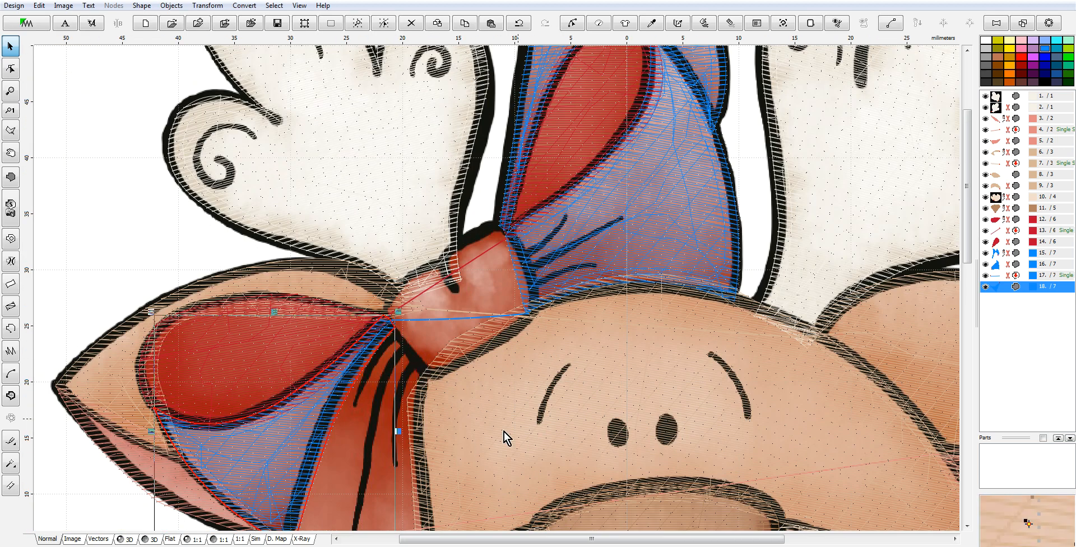
{"action": "left_click_drag", "start_coordinate": [968, 234], "coordinate": [968, 283]}
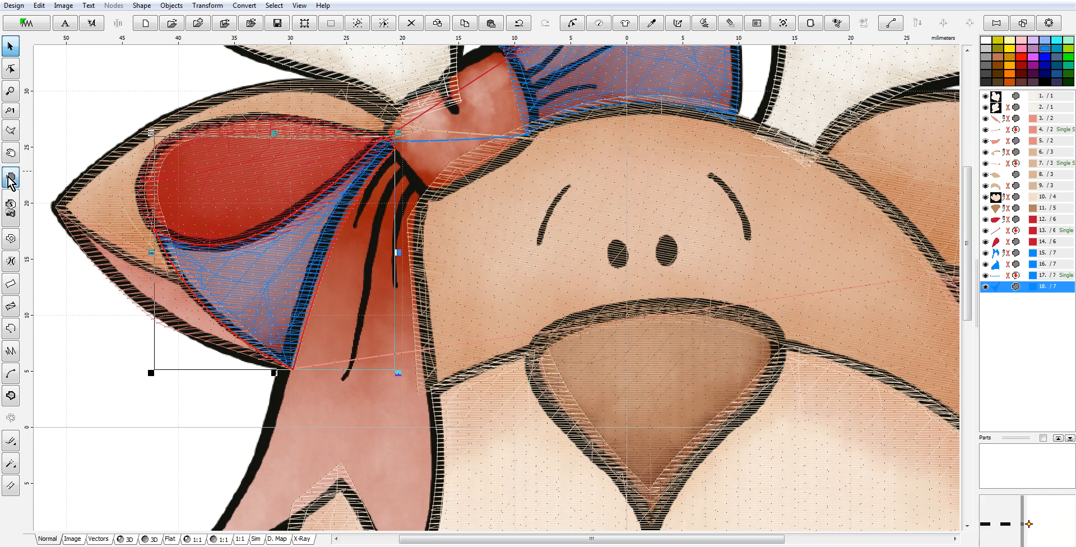
{"action": "left_click", "coordinate": [431, 195]}
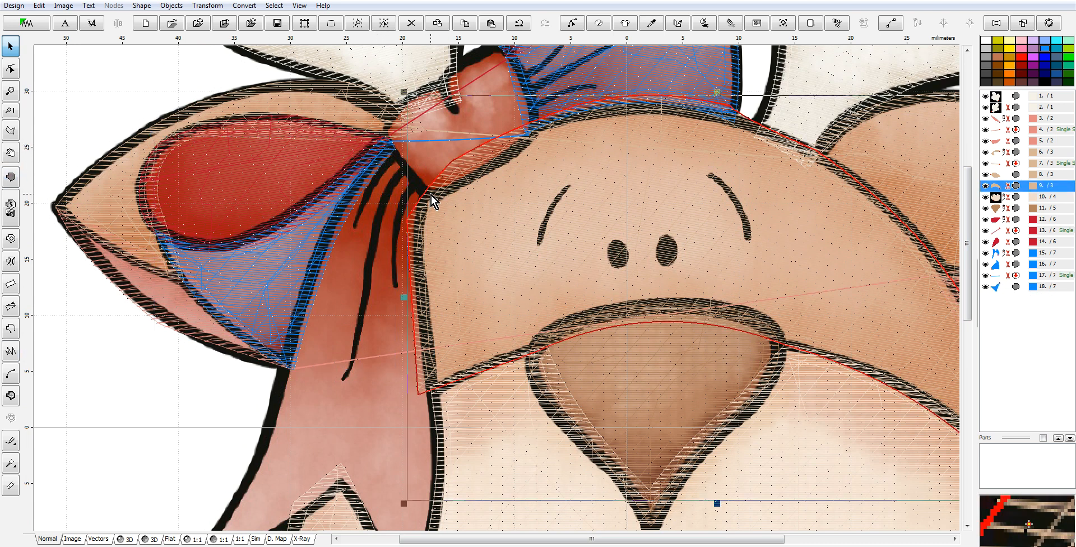
{"action": "left_click", "coordinate": [12, 182]}
{"action": "left_click", "coordinate": [390, 142]}
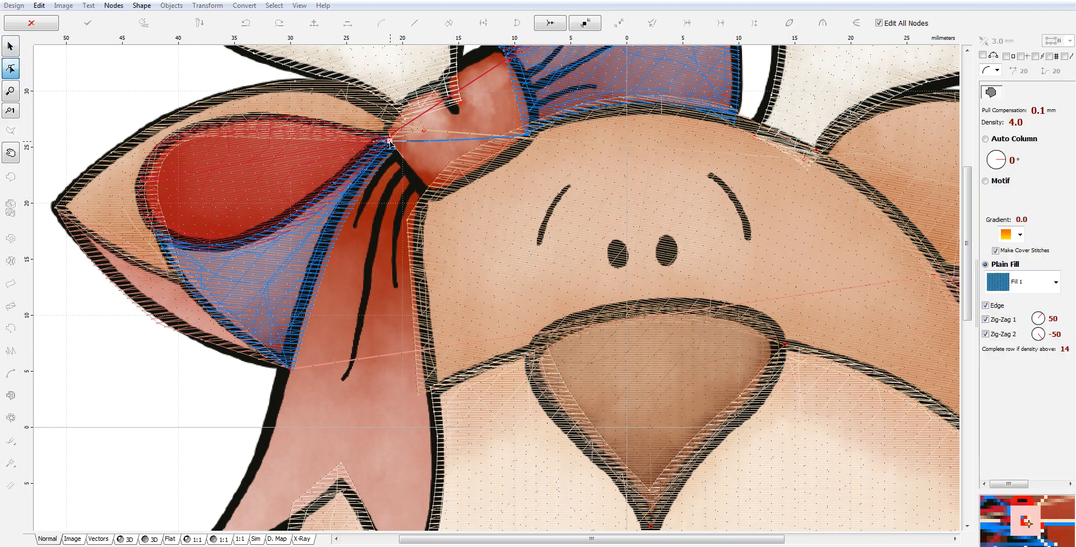
{"action": "left_click", "coordinate": [428, 196]}
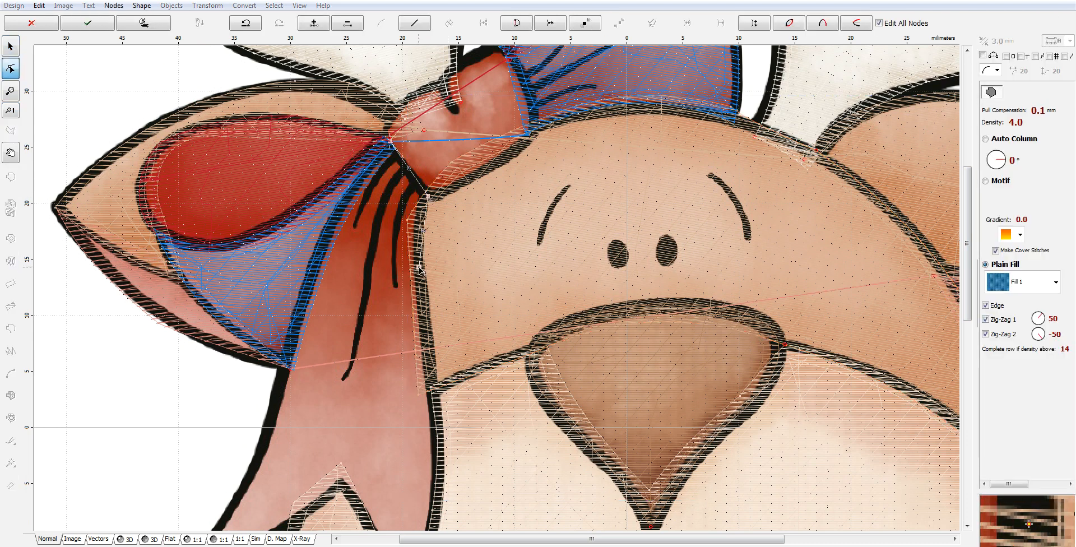
Step: Trace the ribbon tail's inner edge beside the face with a curved segment, continuing down around the notched end to the outer tip
{"action": "left_click", "coordinate": [422, 227]}
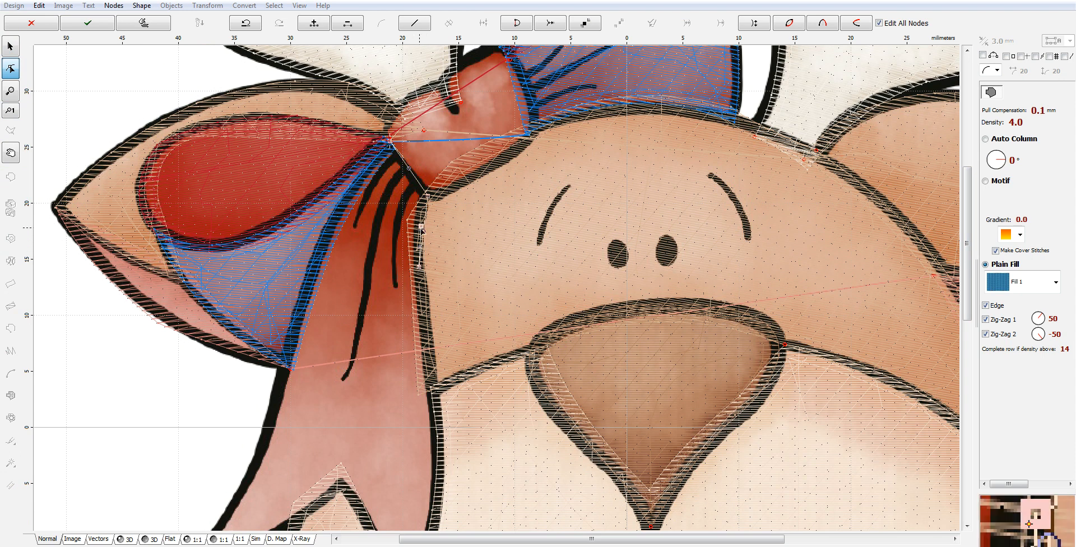
{"action": "right_click", "coordinate": [421, 227]}
{"action": "left_click", "coordinate": [444, 283]}
{"action": "left_click_drag", "start_coordinate": [425, 227], "coordinate": [418, 229]}
{"action": "left_click", "coordinate": [439, 450]}
{"action": "left_click_drag", "start_coordinate": [967, 229], "coordinate": [968, 298]}
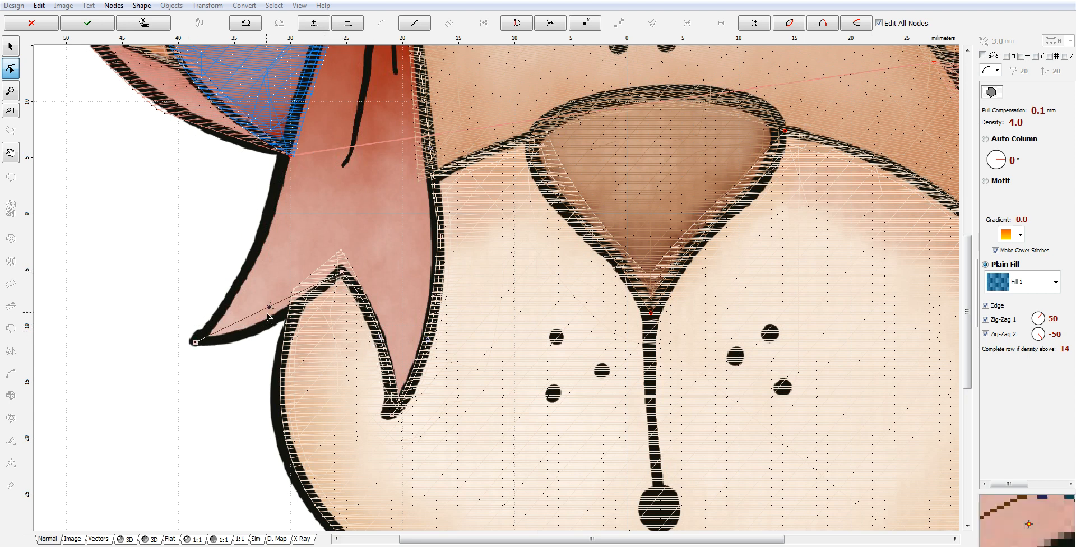
Step: Trace the tail's outer edge from its tip with a curved segment and continue up to the starting point at the knot
{"action": "left_click", "coordinate": [285, 151]}
{"action": "left_click_drag", "start_coordinate": [245, 224], "coordinate": [274, 252]}
{"action": "left_click_drag", "start_coordinate": [967, 261], "coordinate": [967, 176]}
{"action": "left_click", "coordinate": [324, 284]}
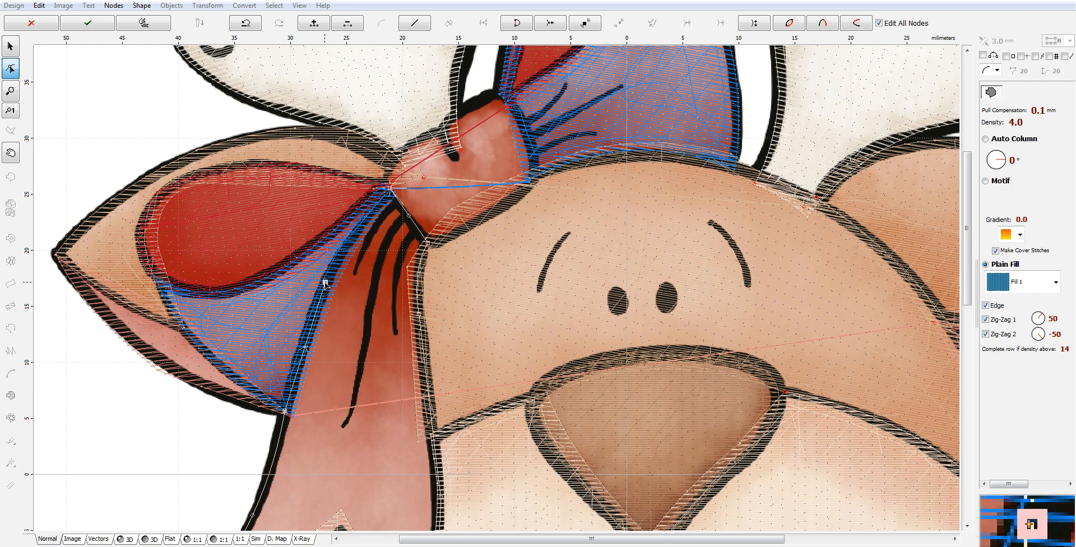
{"action": "left_click", "coordinate": [386, 197]}
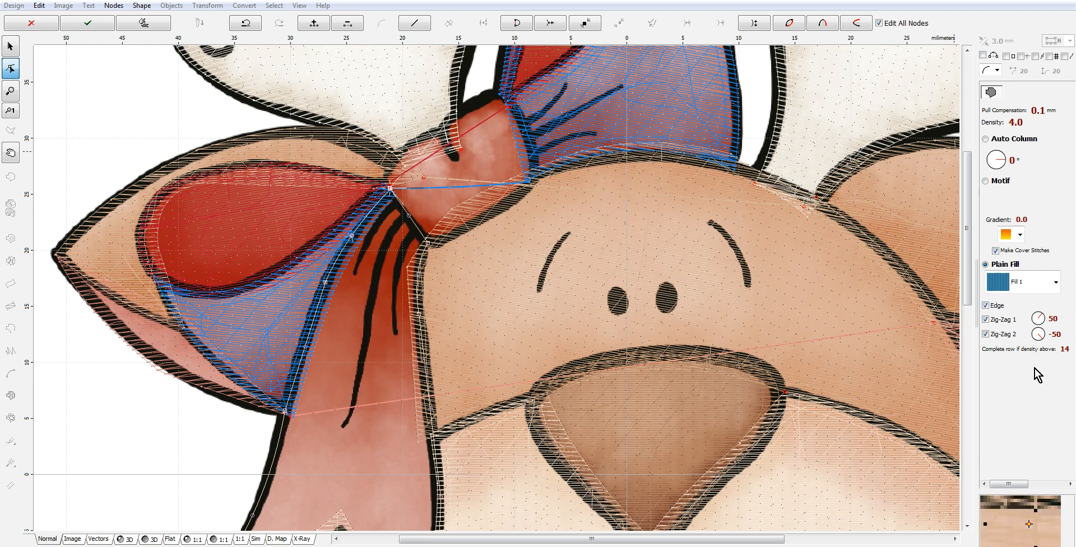
Step: Switch Zig-Zag 2 off for the ribbon tail, set the Zig-Zag 1 length to 2.0 mm, and generate its stitches
{"action": "left_click", "coordinate": [993, 335]}
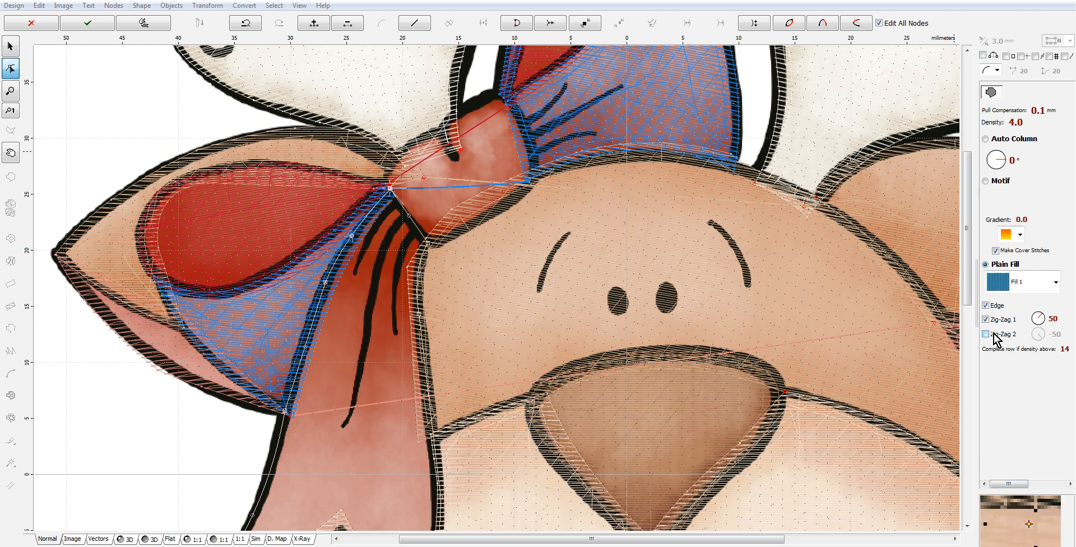
{"action": "left_click", "coordinate": [1056, 484]}
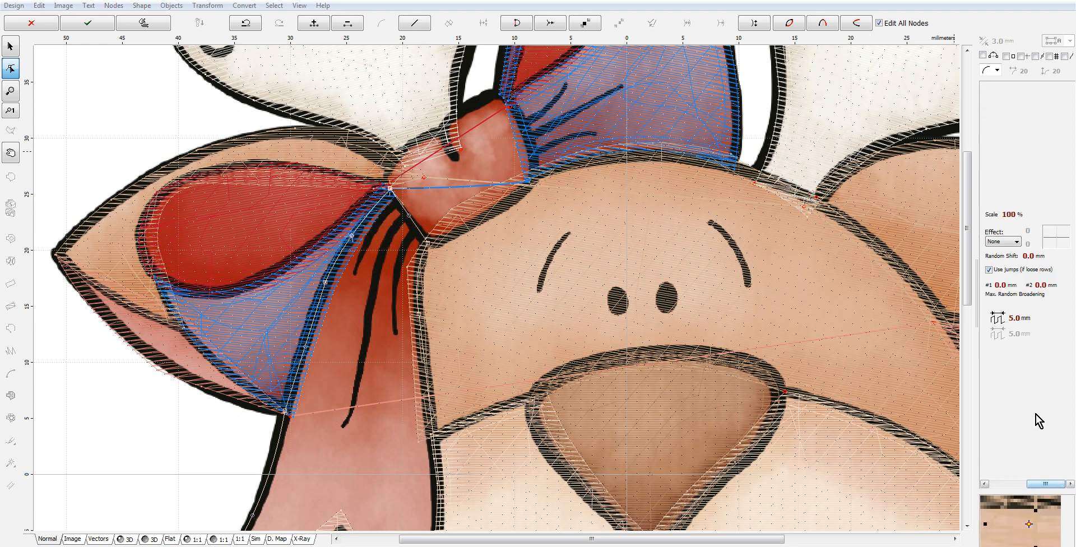
{"action": "left_click", "coordinate": [995, 318]}
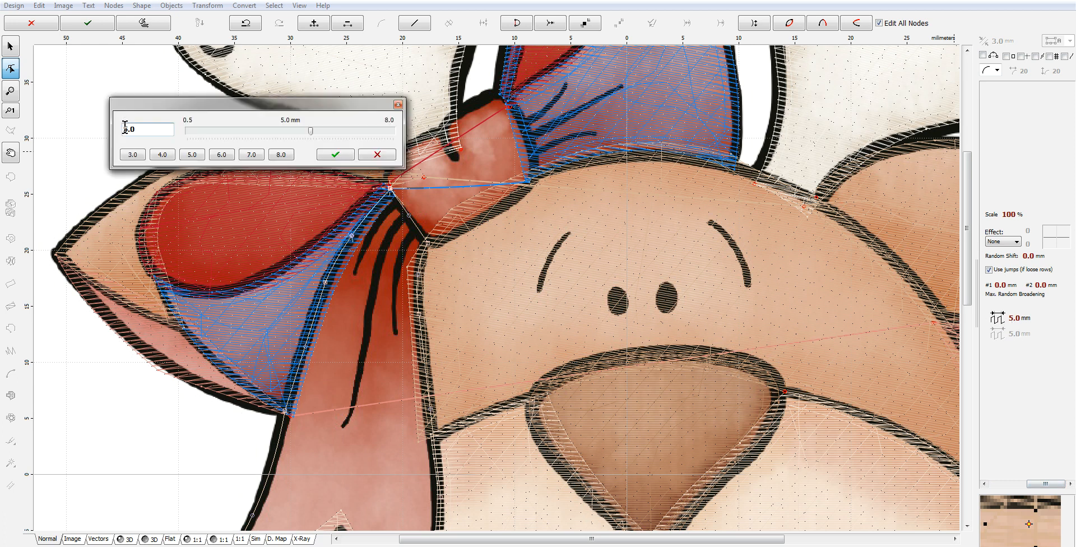
{"action": "type", "text": "2"}
{"action": "left_click", "coordinate": [331, 157]}
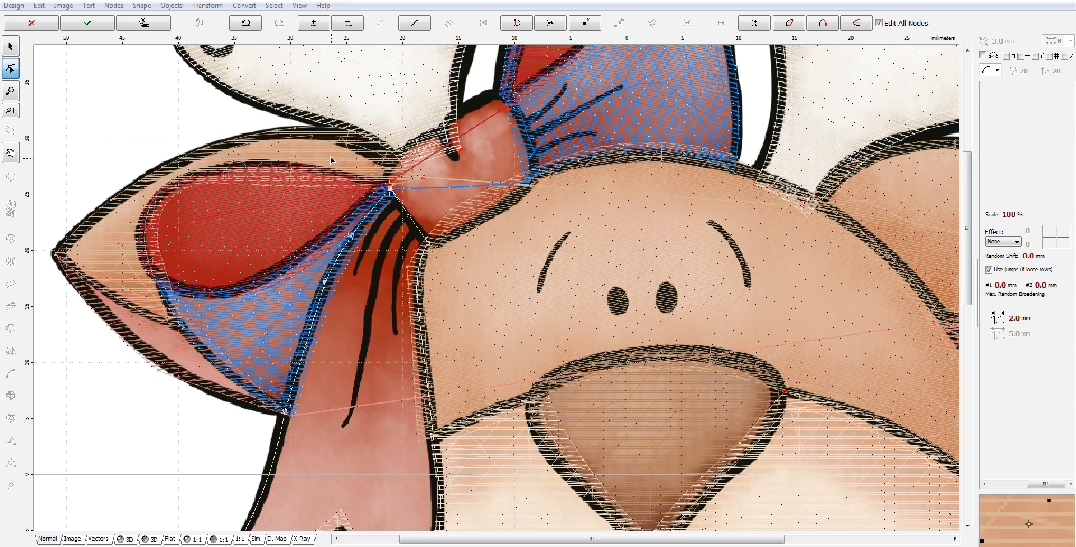
{"action": "right_click", "coordinate": [398, 298]}
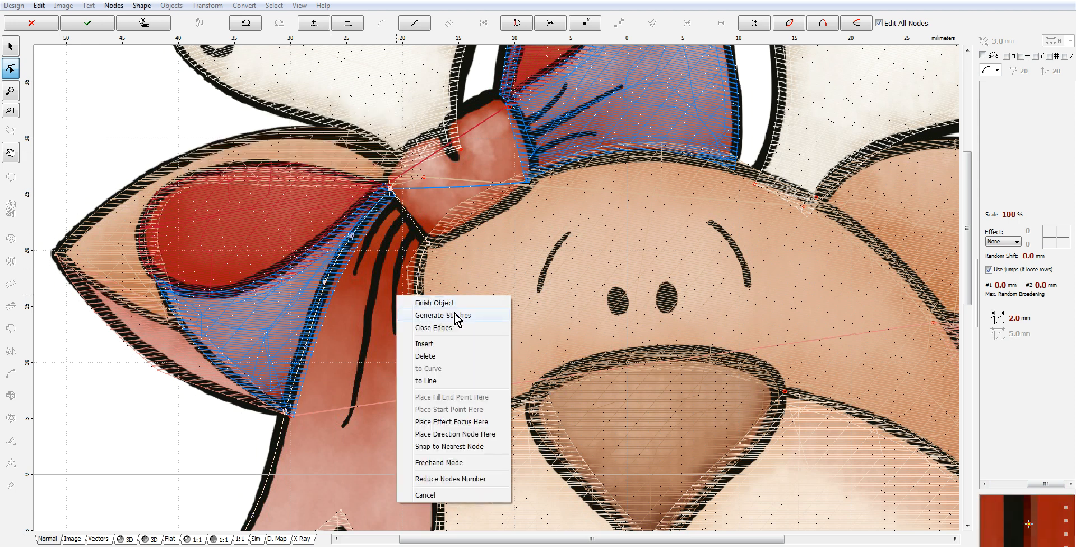
{"action": "left_click", "coordinate": [455, 315]}
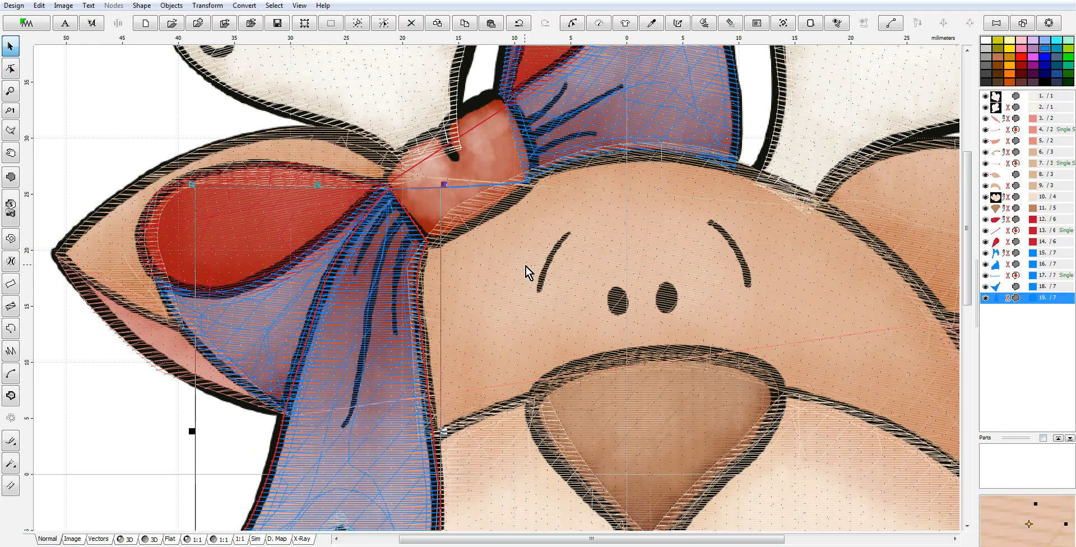
Step: Adjust the ribbon tail's fill angle in its parameters, regenerate its stitches, and check the design in the 3D preview
{"action": "scroll", "coordinate": [526, 267], "scroll_direction": "down", "scroll_amount": 1}
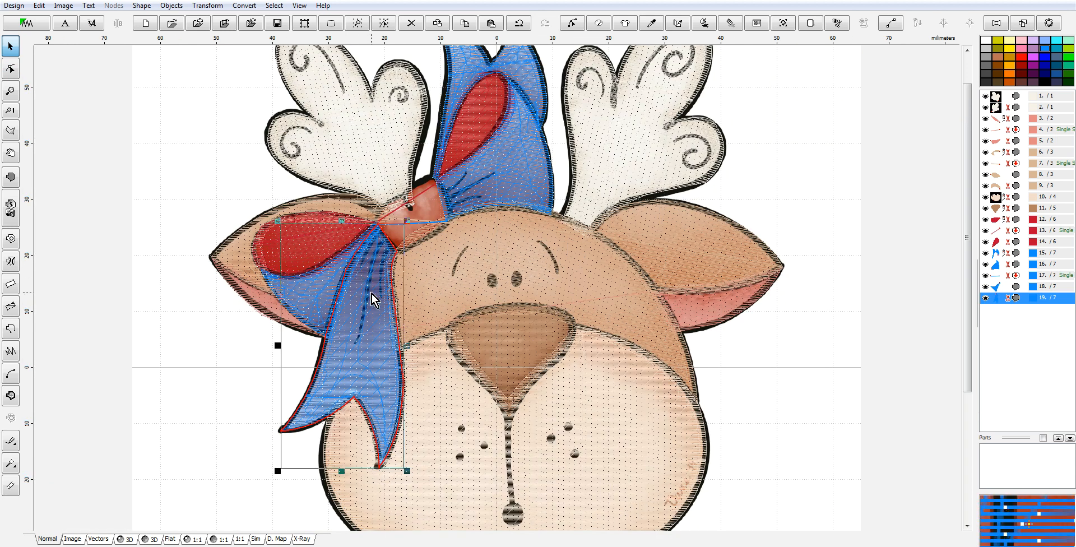
{"action": "right_click", "coordinate": [381, 305]}
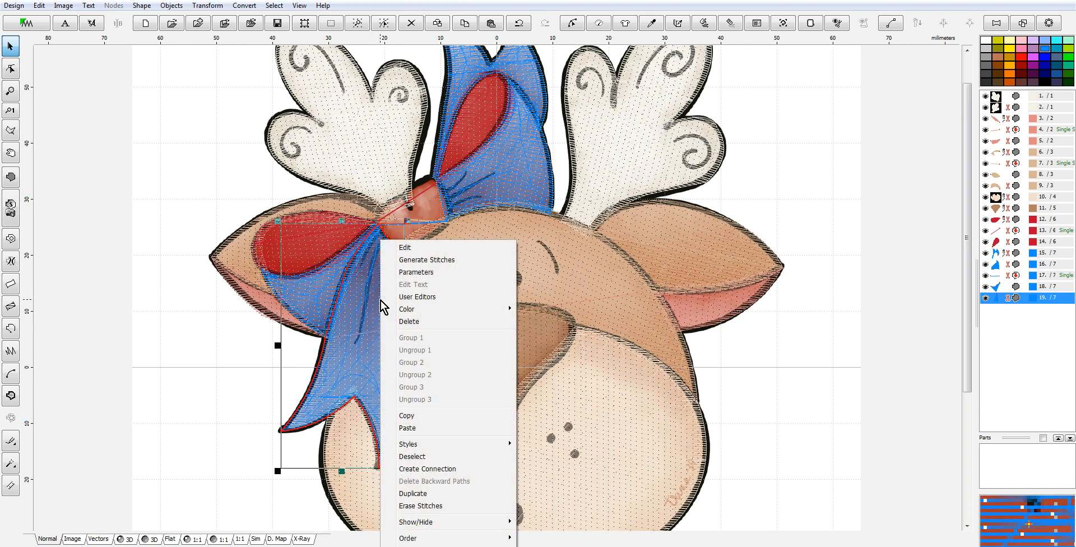
{"action": "left_click", "coordinate": [440, 273]}
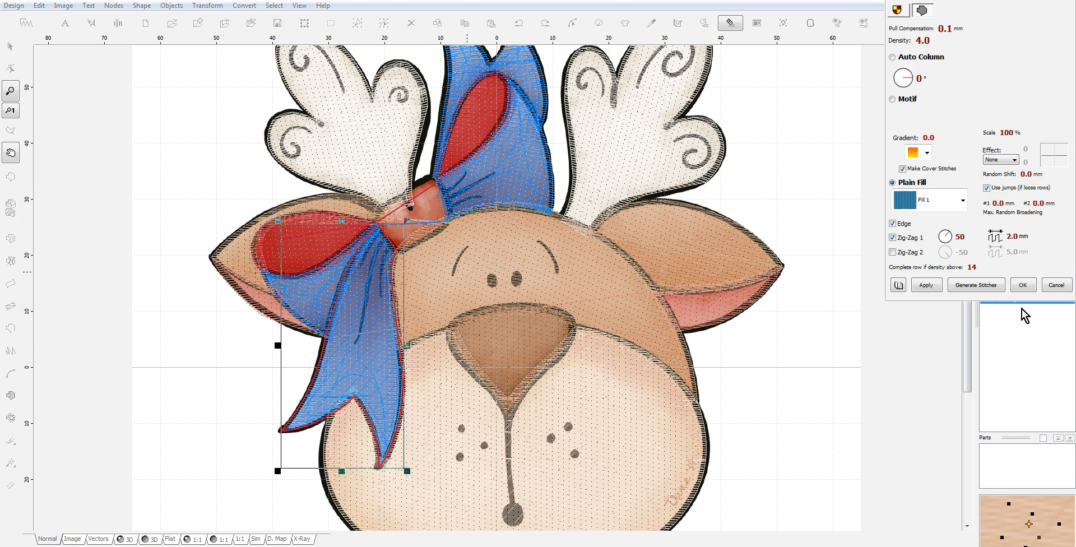
{"action": "left_click", "coordinate": [897, 81]}
{"action": "left_click", "coordinate": [976, 286]}
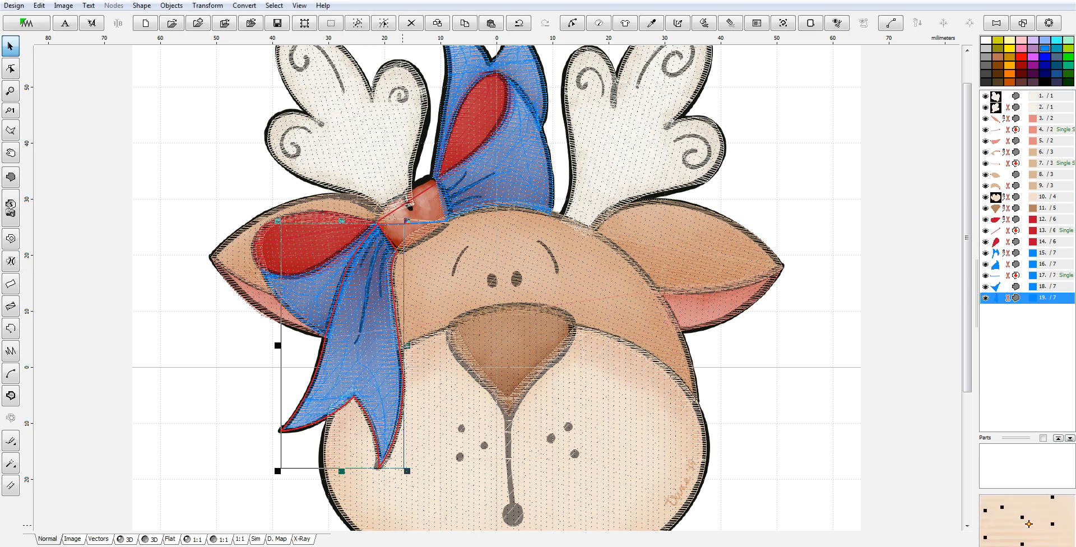
{"action": "left_click", "coordinate": [141, 539]}
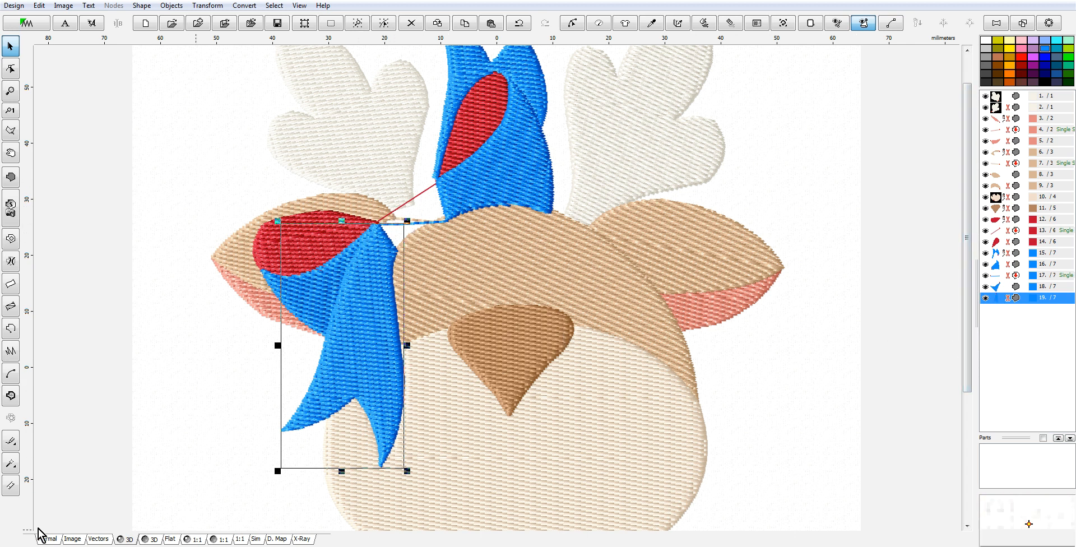
{"action": "left_click", "coordinate": [48, 539]}
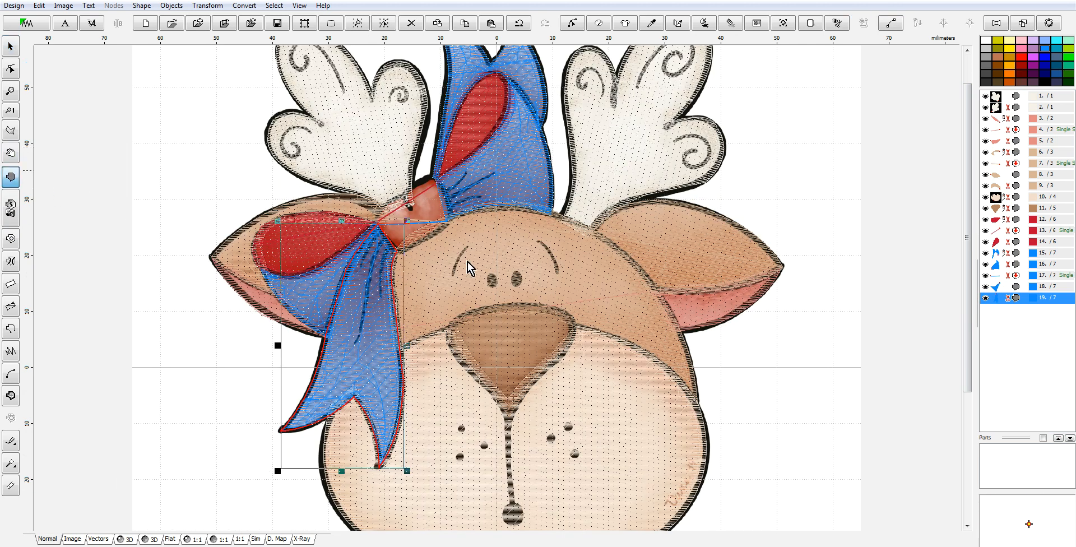
Step: Start a plain-fill object at the bow knot's outer corner and trace its upper edge, curving the segment around the top corner
{"action": "double_click", "coordinate": [389, 241]}
{"action": "left_click", "coordinate": [379, 226]}
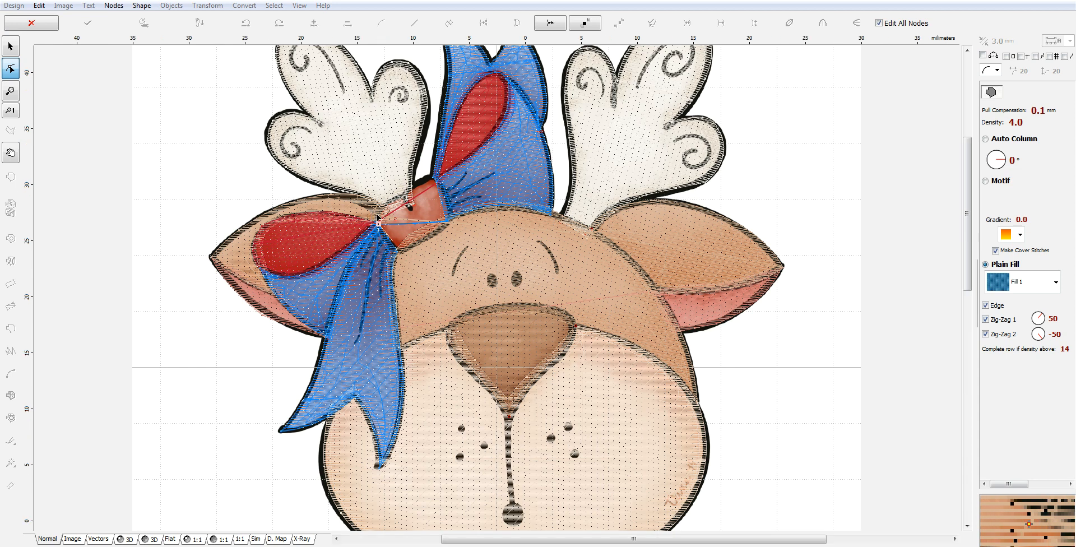
{"action": "scroll", "coordinate": [370, 214], "scroll_direction": "up", "scroll_amount": 2}
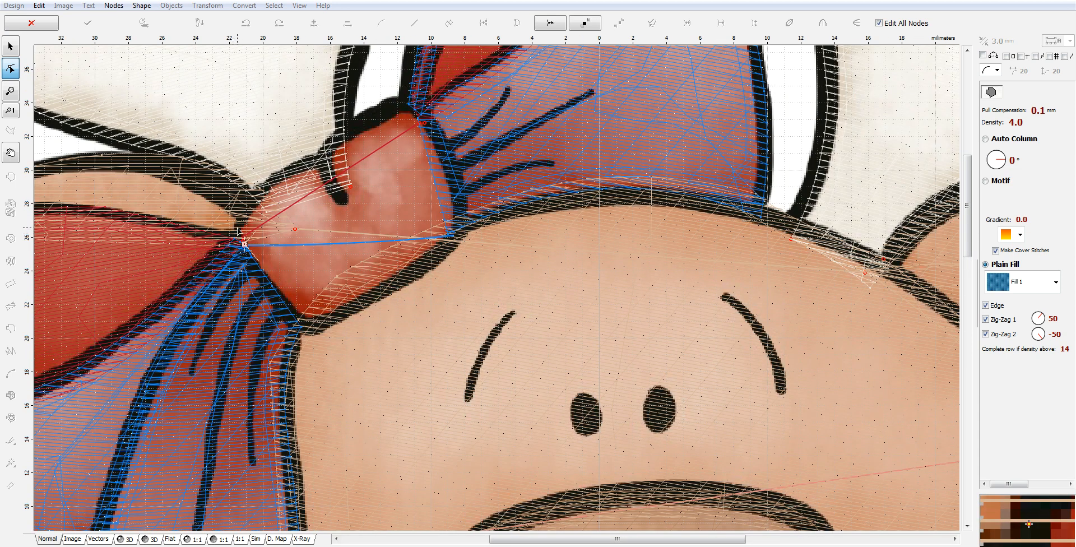
{"action": "left_click", "coordinate": [237, 229]}
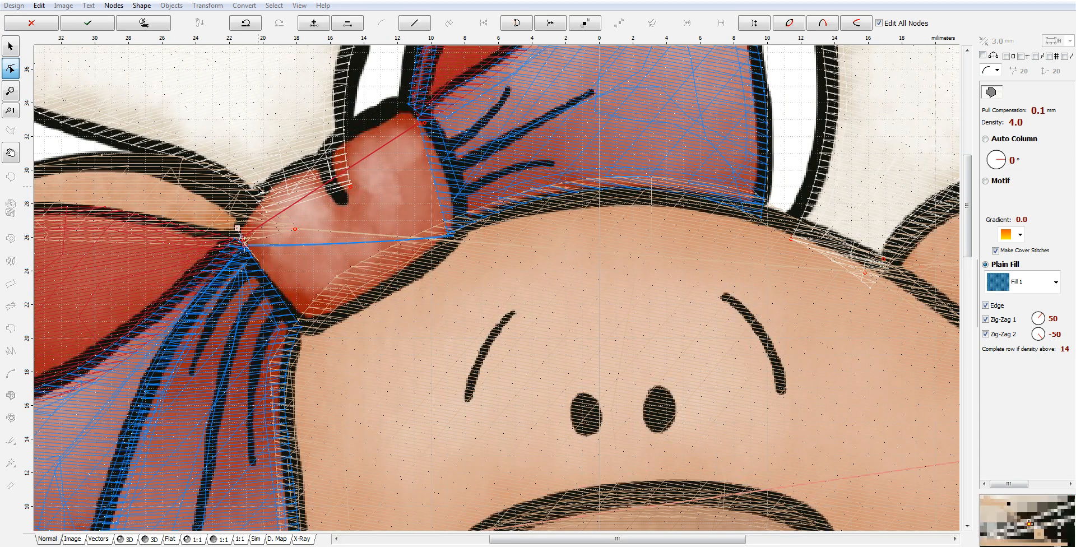
{"action": "left_click", "coordinate": [394, 104]}
{"action": "left_click", "coordinate": [444, 136]}
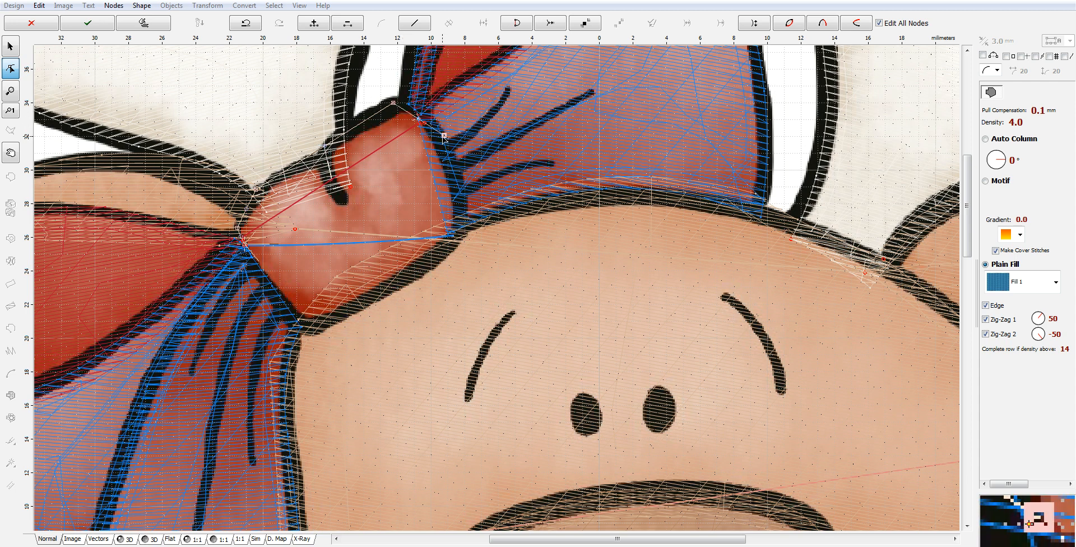
{"action": "left_click_drag", "start_coordinate": [426, 124], "coordinate": [422, 115]}
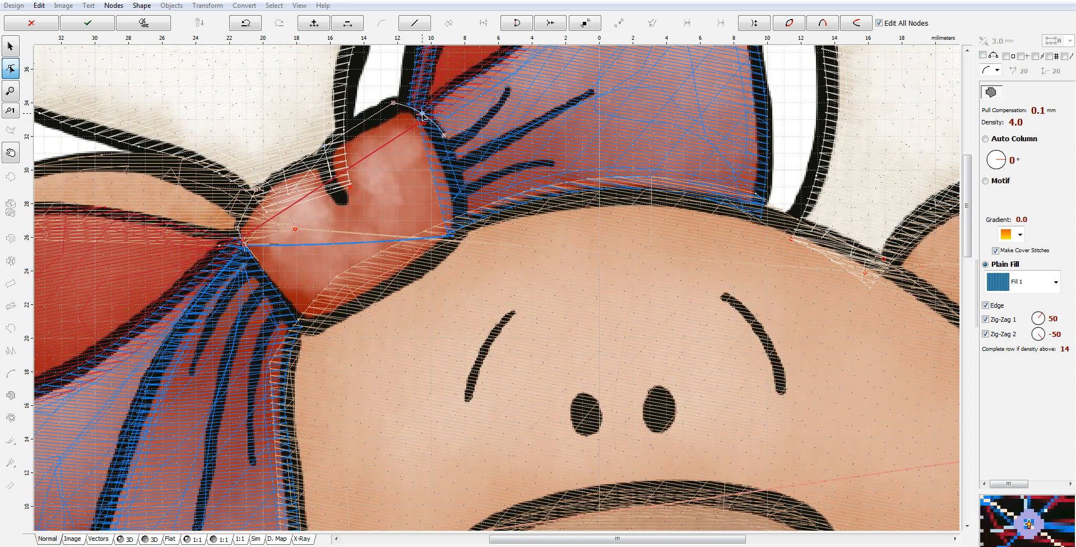
Step: Trace the knot's curved inner side and its lower edge along the face, and bring the outline back to the starting corner
{"action": "left_click", "coordinate": [463, 242]}
{"action": "left_click_drag", "start_coordinate": [452, 187], "coordinate": [459, 188]}
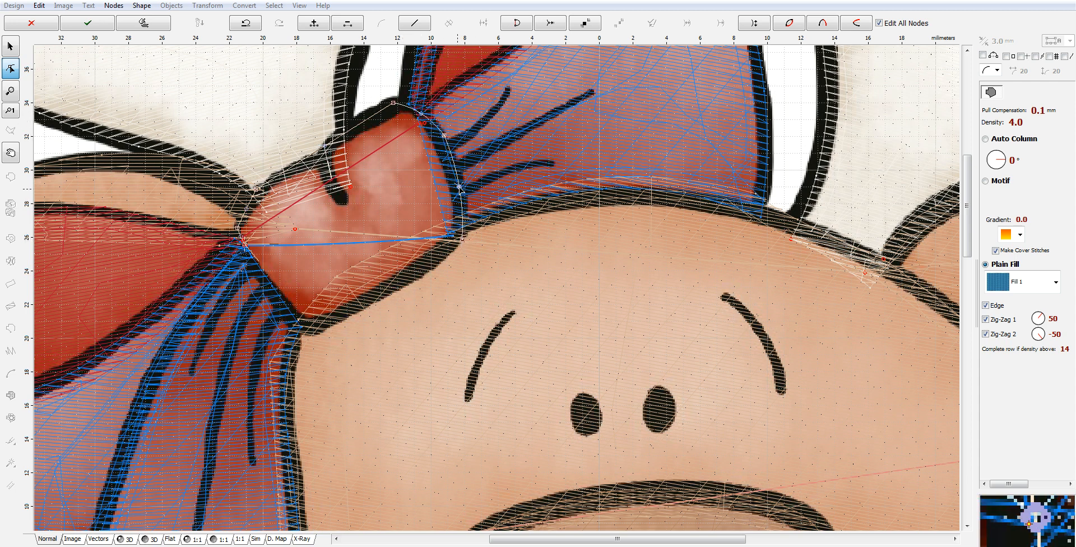
{"action": "left_click", "coordinate": [407, 280]}
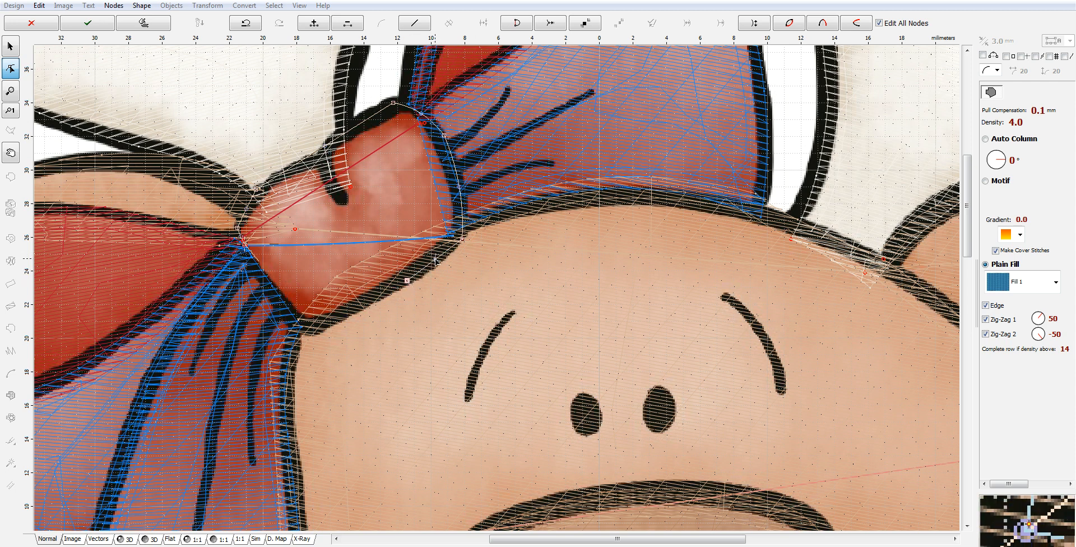
{"action": "left_click", "coordinate": [301, 326]}
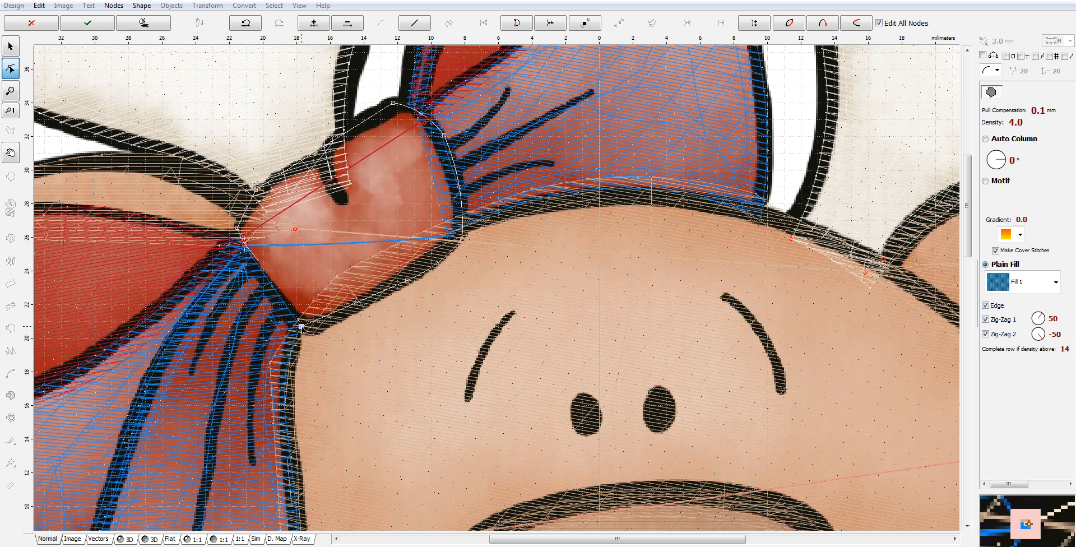
{"action": "left_click", "coordinate": [350, 311]}
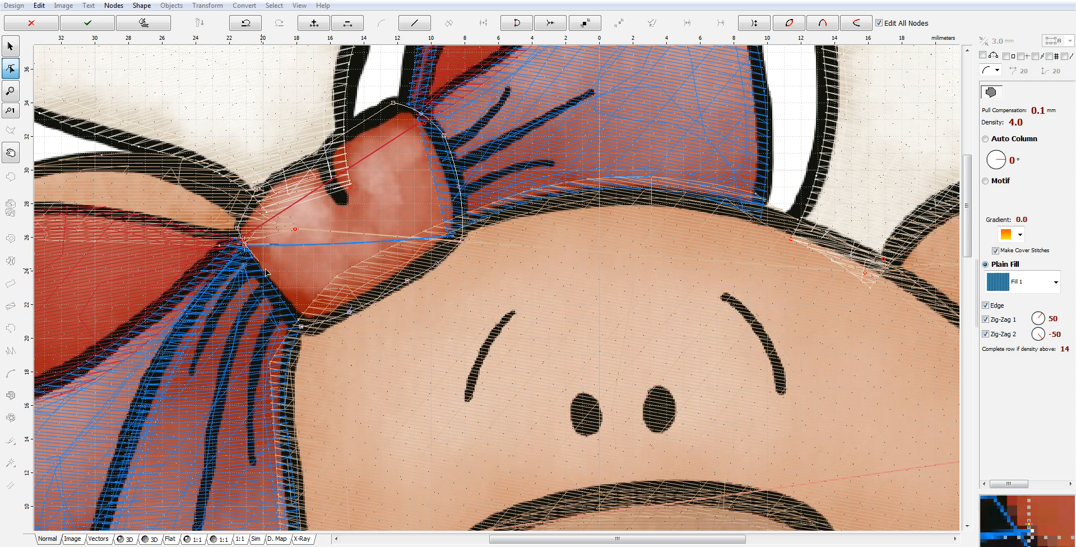
{"action": "left_click", "coordinate": [245, 245]}
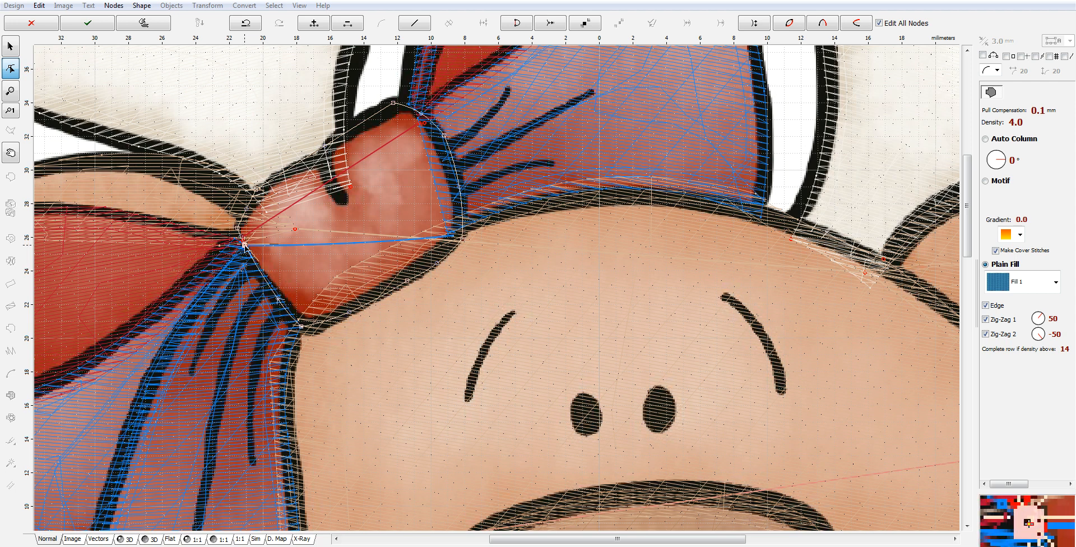
Step: Switch Zig-Zag 2 off for the knot, set the Zig-Zag 1 length to 3.0 mm, and set the fill angle to 105°
{"action": "left_click", "coordinate": [1069, 483]}
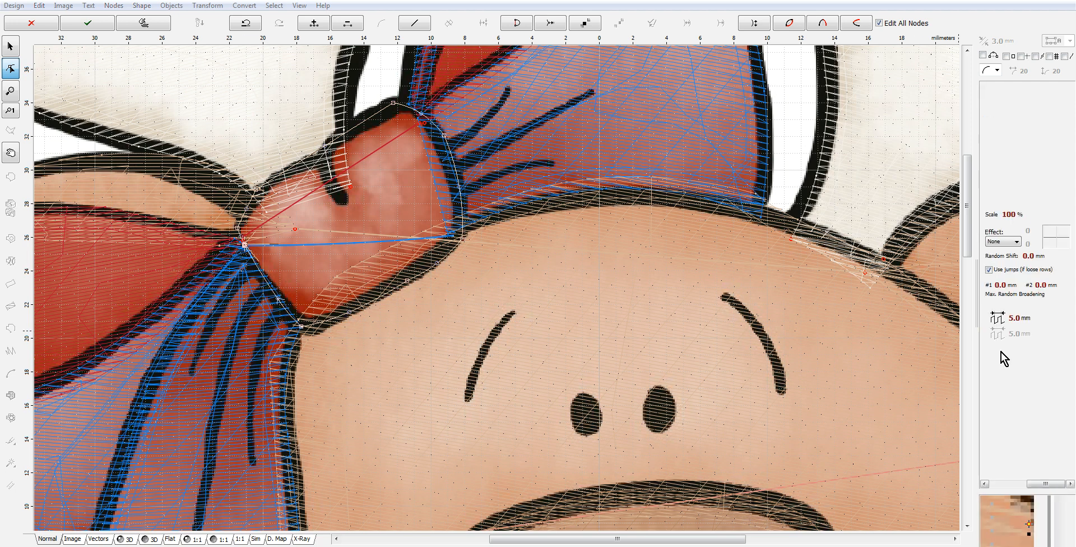
{"action": "left_click", "coordinate": [996, 322]}
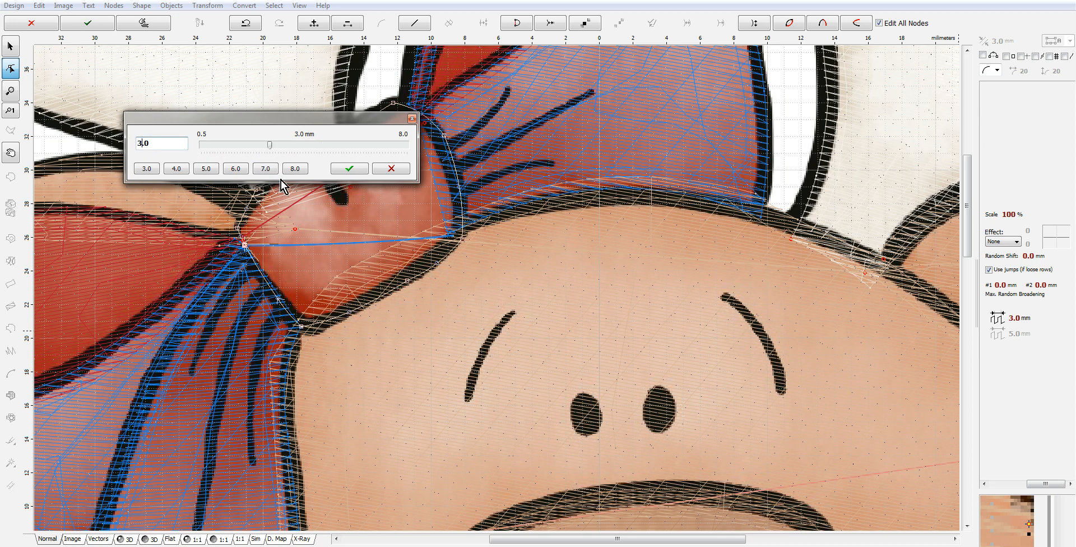
{"action": "left_click", "coordinate": [350, 169]}
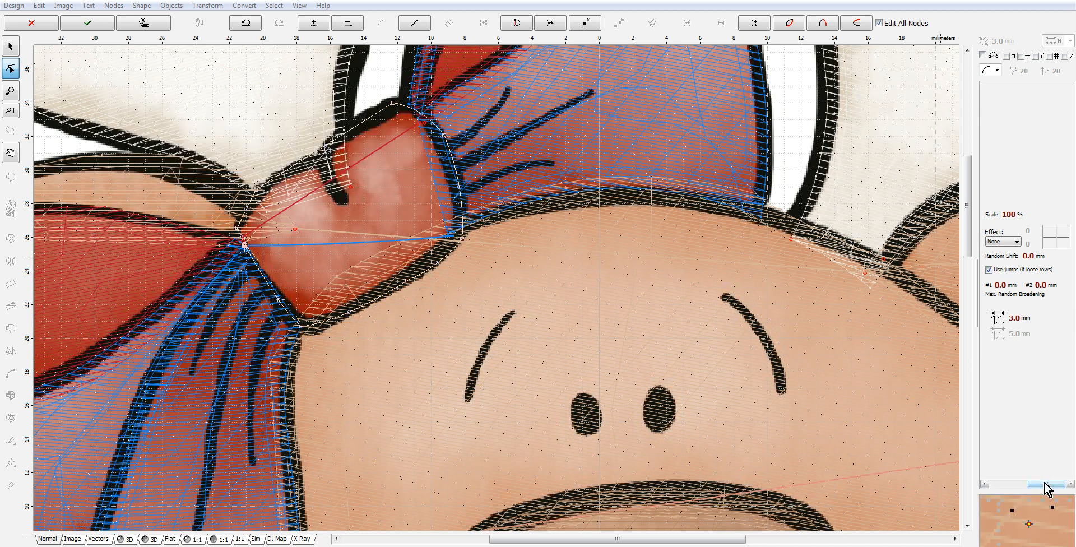
{"action": "left_click", "coordinate": [1019, 484]}
{"action": "left_click_drag", "start_coordinate": [1004, 156], "coordinate": [998, 157]}
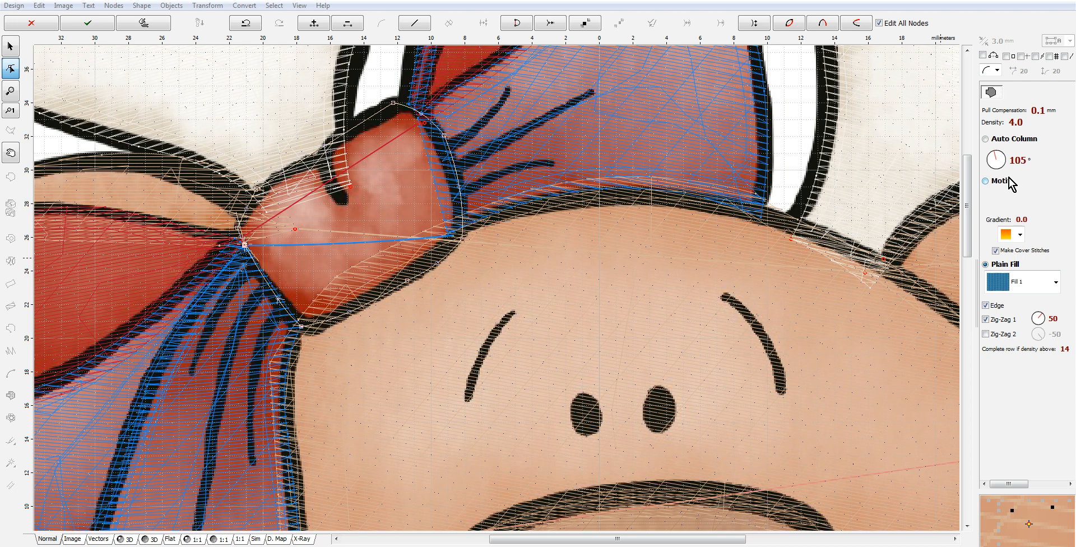
Step: Generate the bow knot's stitches and check the design in the 3D preview
{"action": "right_click", "coordinate": [346, 227]}
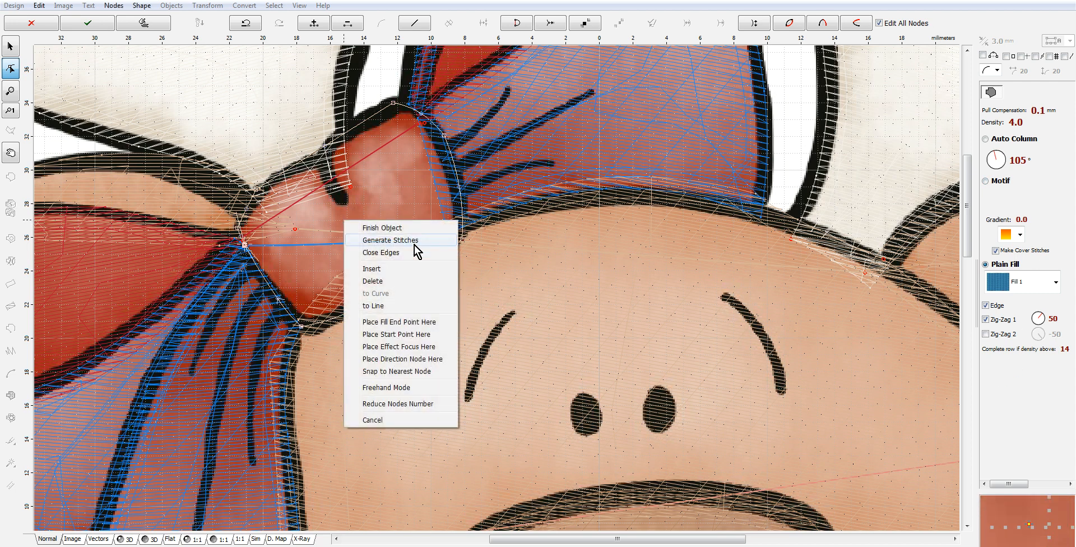
{"action": "left_click", "coordinate": [426, 241]}
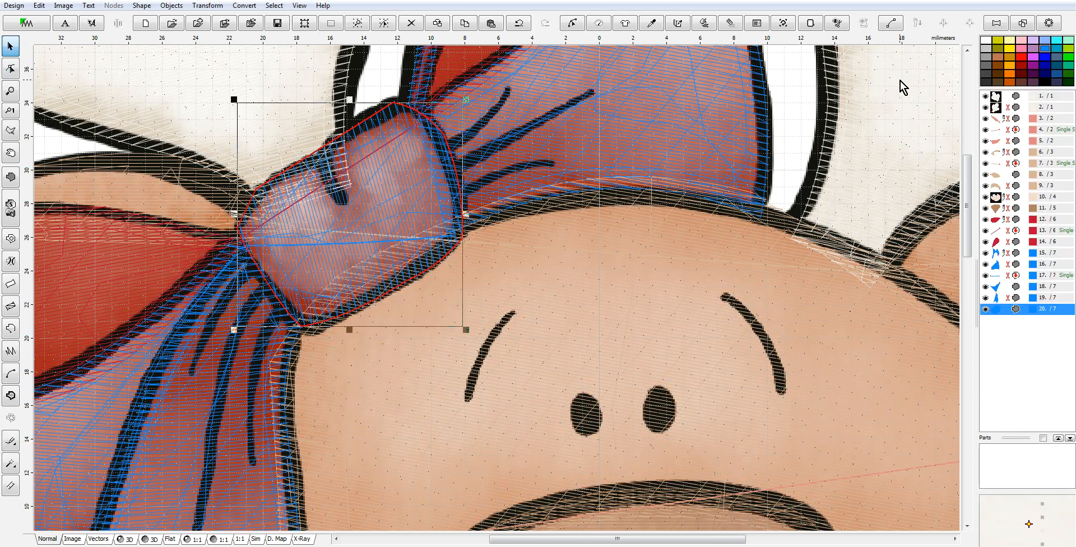
{"action": "scroll", "coordinate": [867, 103], "scroll_direction": "down", "scroll_amount": 1}
{"action": "scroll", "coordinate": [439, 447], "scroll_direction": "down", "scroll_amount": 1}
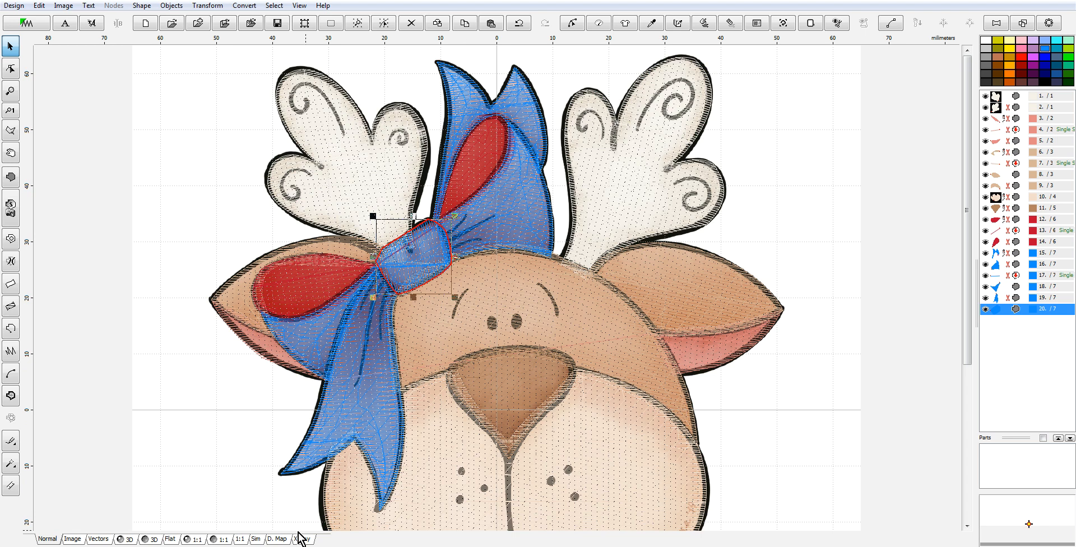
{"action": "left_click", "coordinate": [128, 539]}
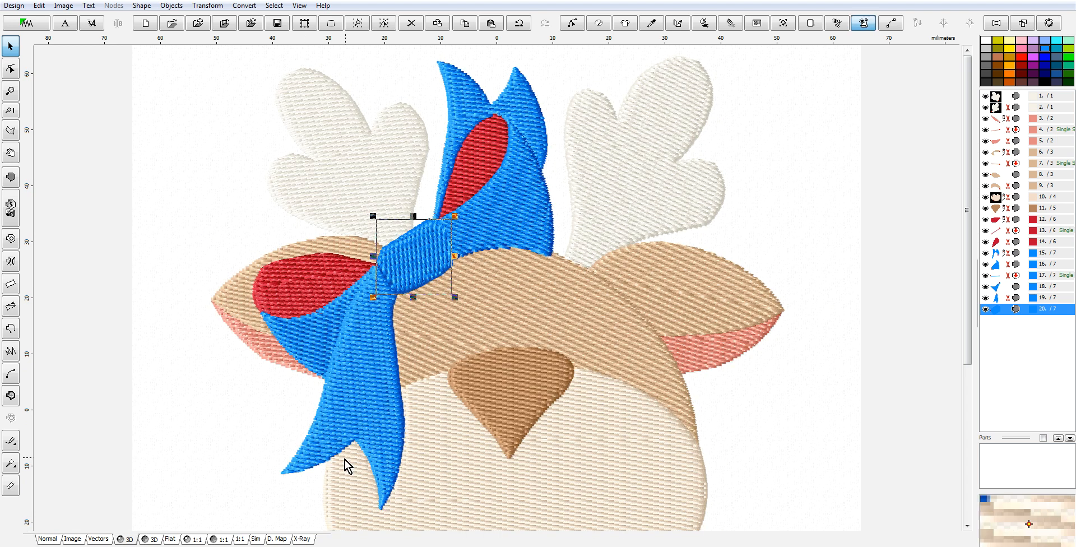
Step: Look through the Marathon Polyester thread catalog for the left red bow interior and close it without choosing a colour
{"action": "left_click", "coordinate": [996, 251], "text": "shift"}
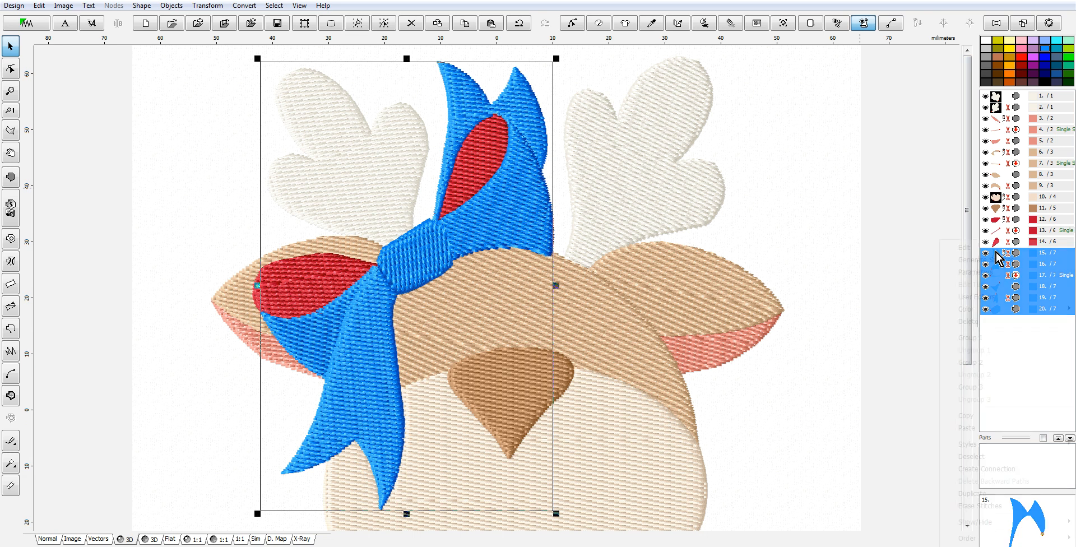
{"action": "right_click", "coordinate": [995, 252]}
{"action": "mouse_move", "coordinate": [976, 310]}
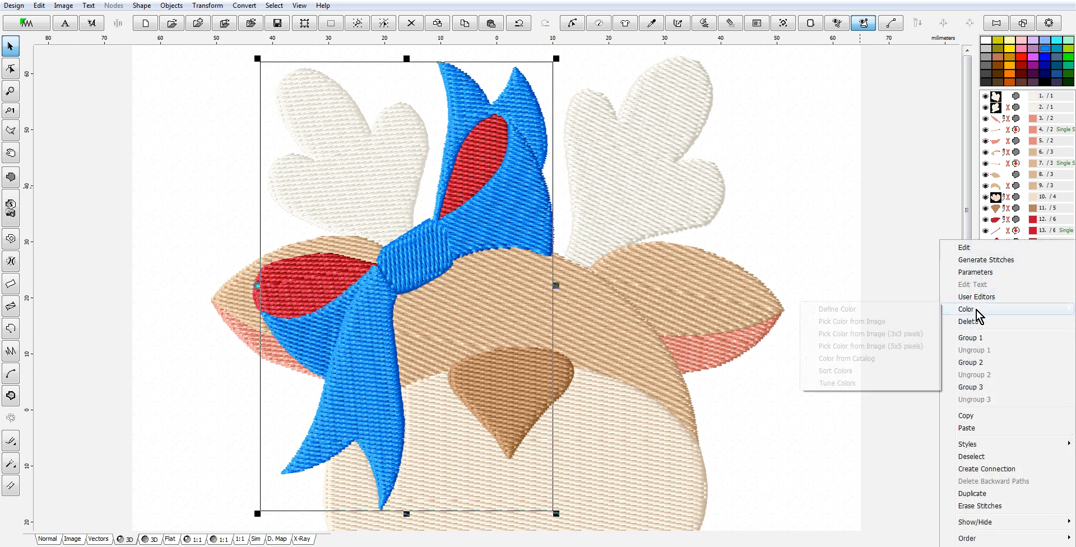
{"action": "left_click", "coordinate": [999, 219]}
{"action": "right_click", "coordinate": [998, 219]}
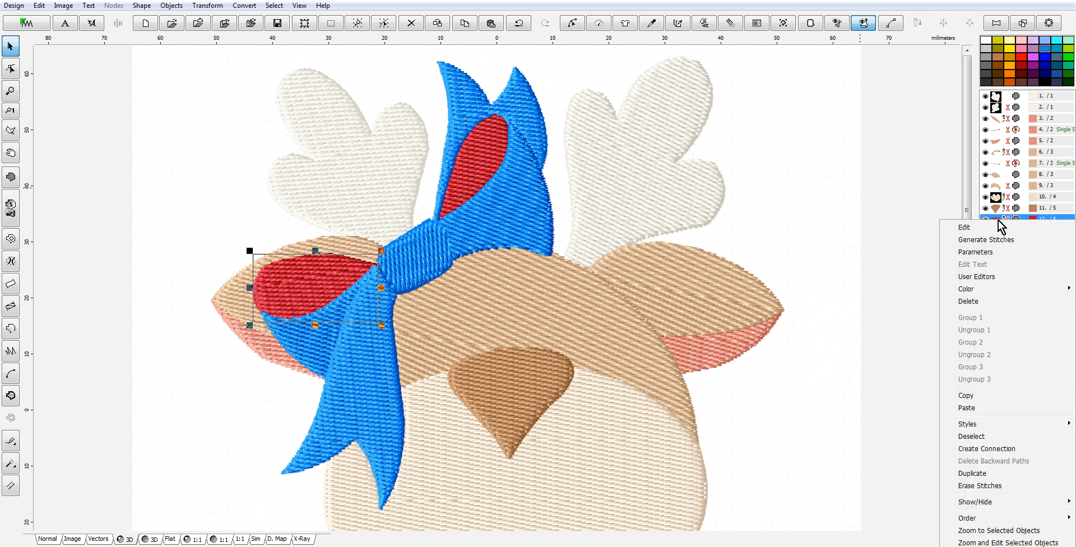
{"action": "mouse_move", "coordinate": [986, 295]}
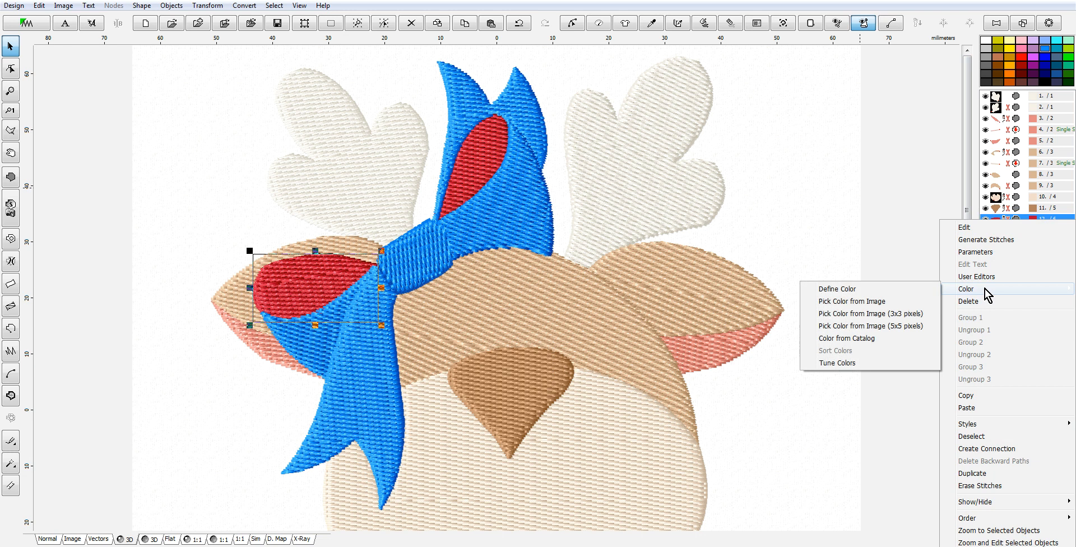
{"action": "left_click", "coordinate": [859, 338]}
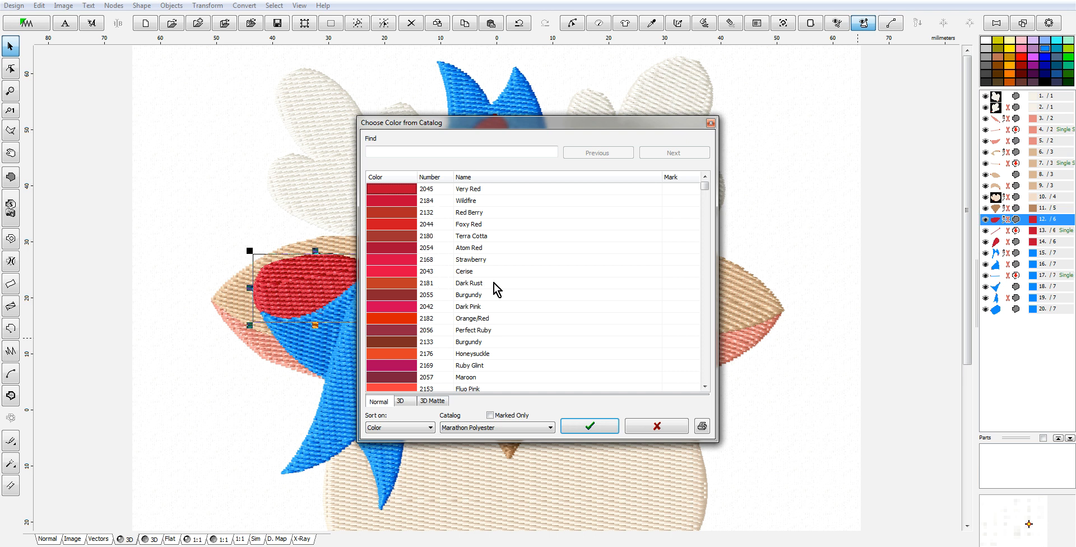
{"action": "left_click", "coordinate": [661, 426]}
Step: Recolour all the blue bow objects with thread 2043 Cerise from the Marathon Polyester catalog and check the bow in the preview
{"action": "left_click", "coordinate": [996, 264]}
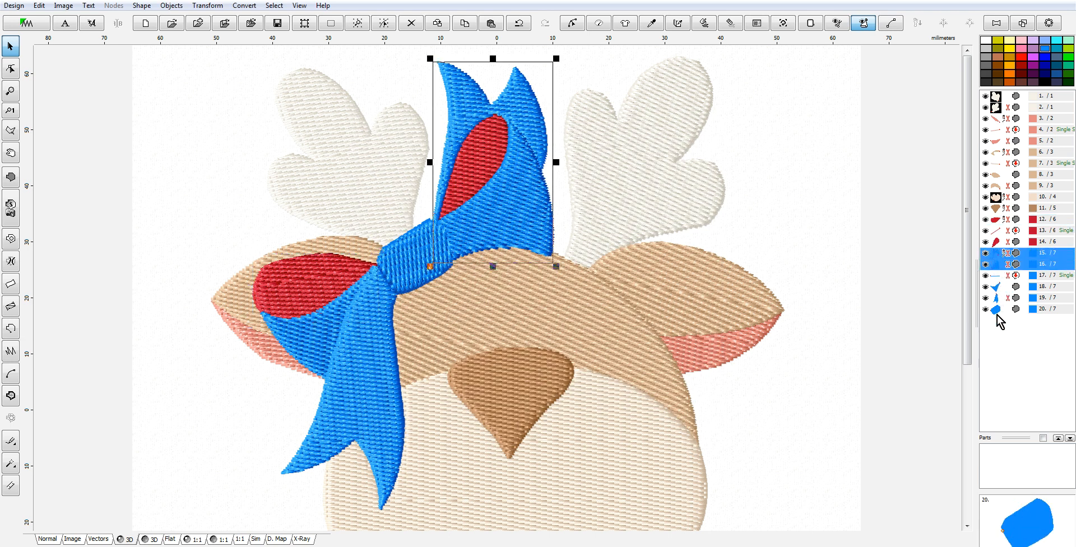
{"action": "left_click", "coordinate": [996, 313], "text": "shift"}
{"action": "right_click", "coordinate": [1000, 318]}
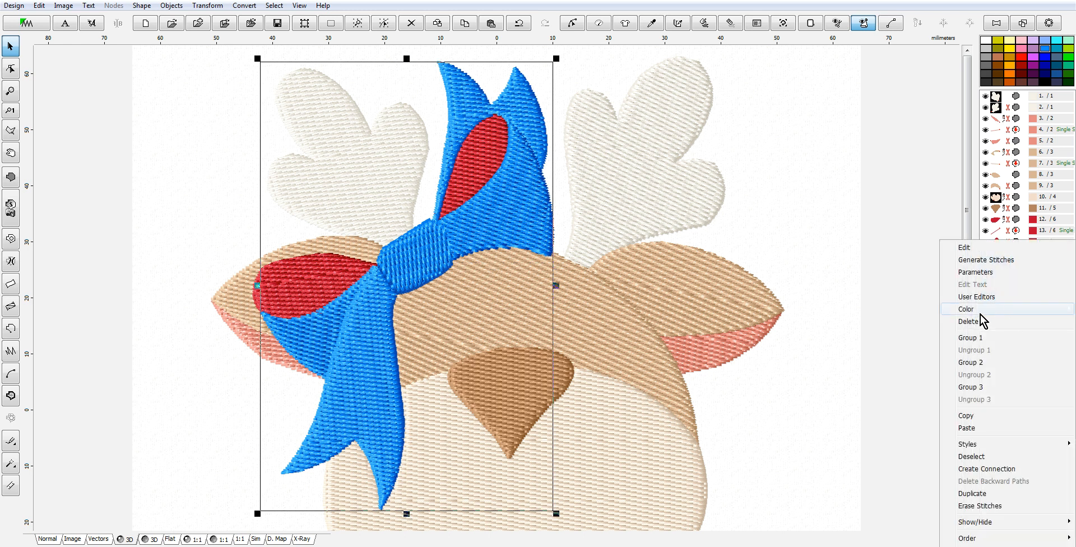
{"action": "mouse_move", "coordinate": [977, 311]}
{"action": "left_click", "coordinate": [865, 359]}
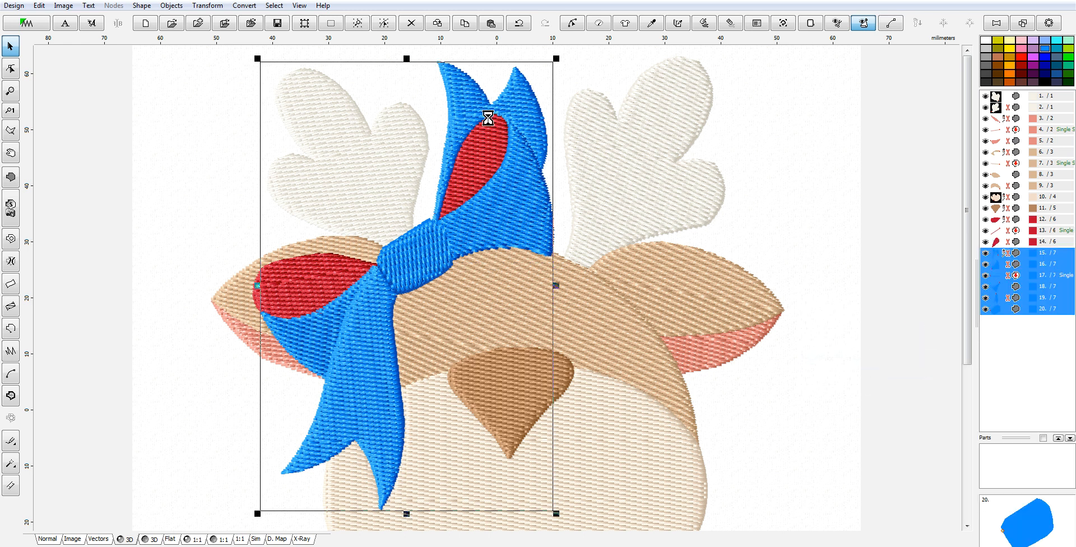
{"action": "left_click", "coordinate": [467, 152]}
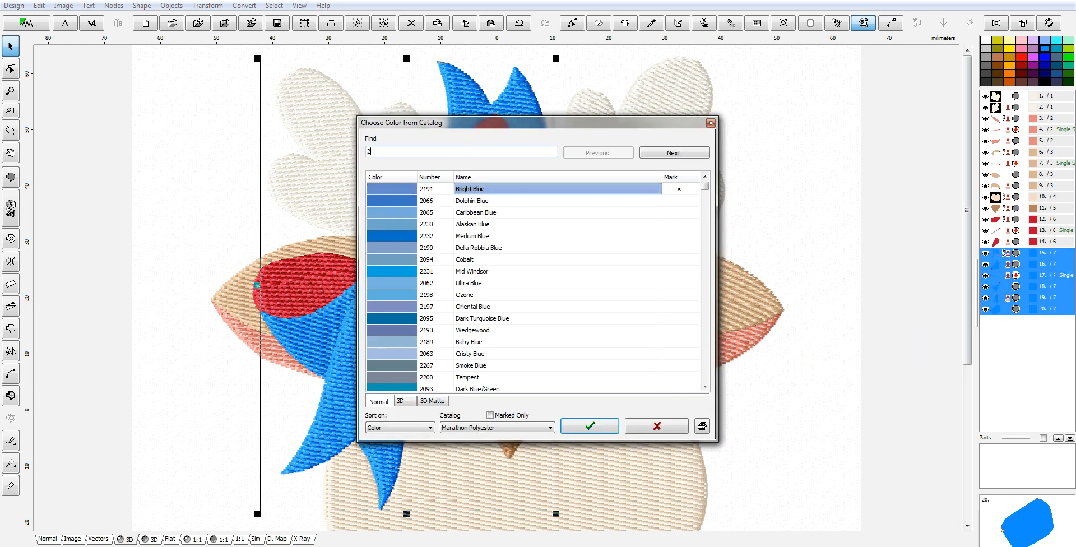
{"action": "type", "text": "2043"}
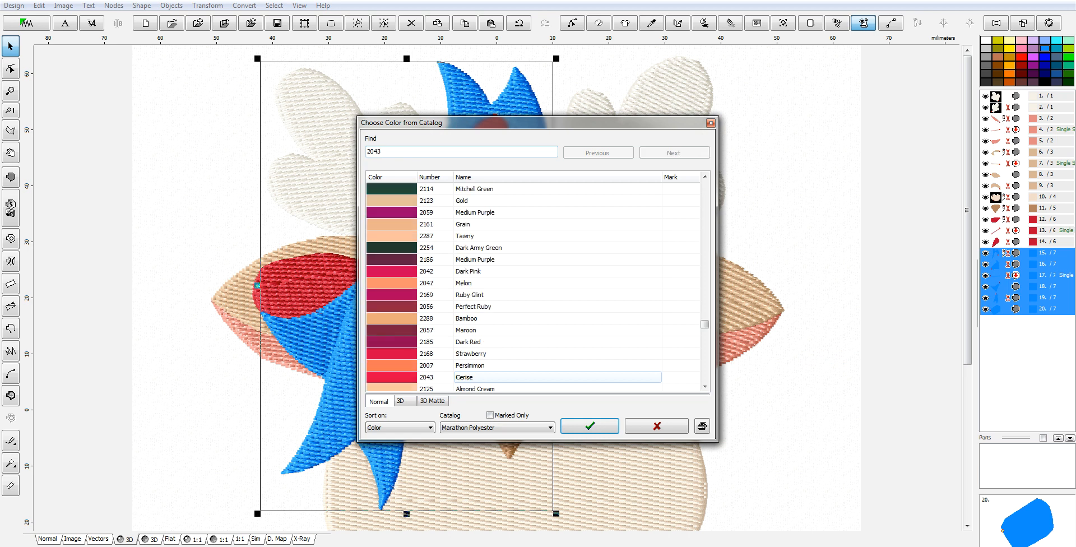
{"action": "left_click", "coordinate": [397, 374]}
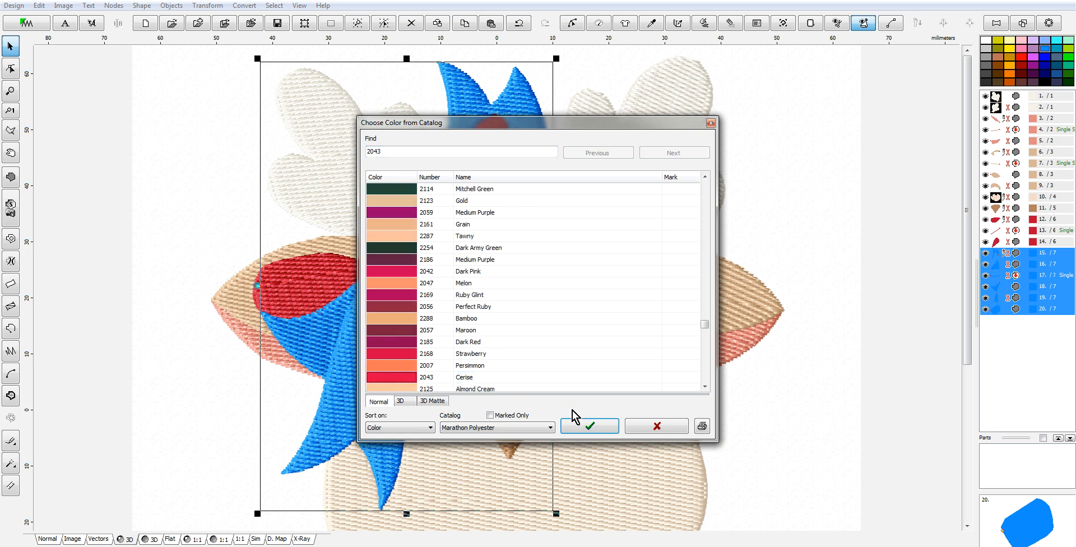
{"action": "left_click", "coordinate": [599, 423]}
{"action": "scroll", "coordinate": [678, 347], "scroll_direction": "down", "scroll_amount": 2}
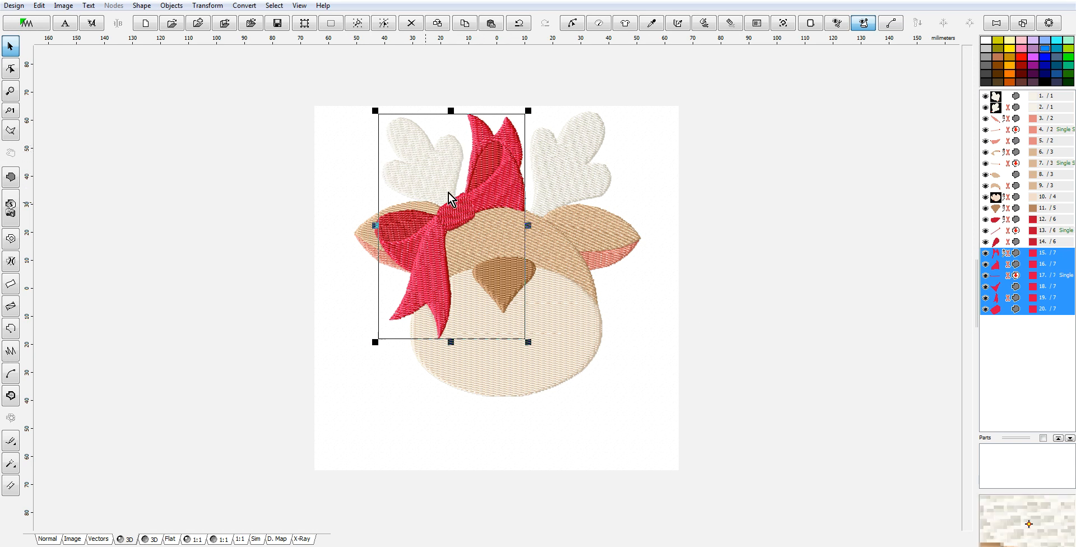
{"action": "scroll", "coordinate": [582, 219], "scroll_direction": "up", "scroll_amount": 2}
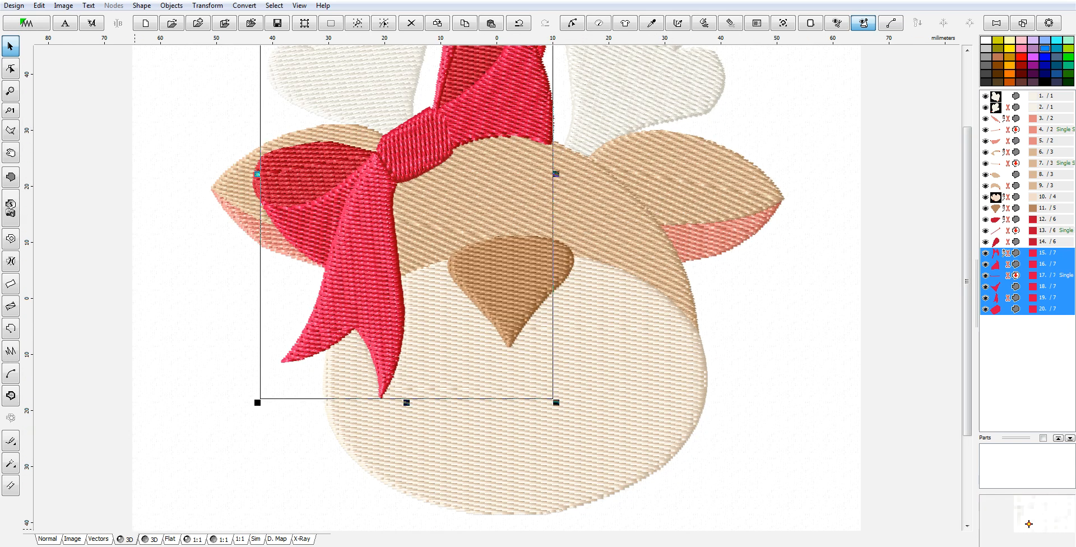
Step: Return to the normal view and auto-digitize the left eyebrow from the image as a column object, generating its stitches
{"action": "left_click", "coordinate": [48, 539]}
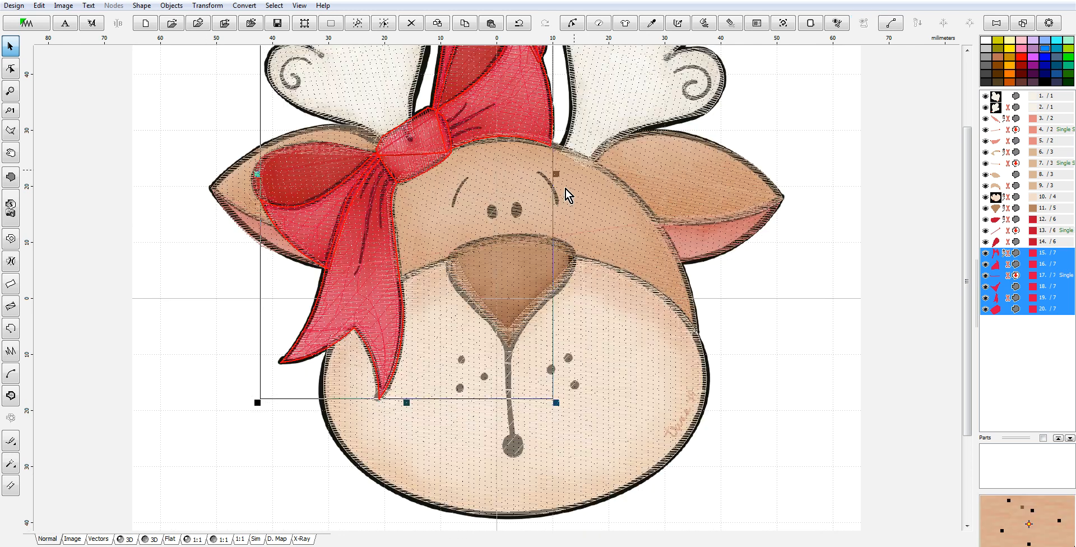
{"action": "scroll", "coordinate": [503, 171], "scroll_direction": "up", "scroll_amount": 2}
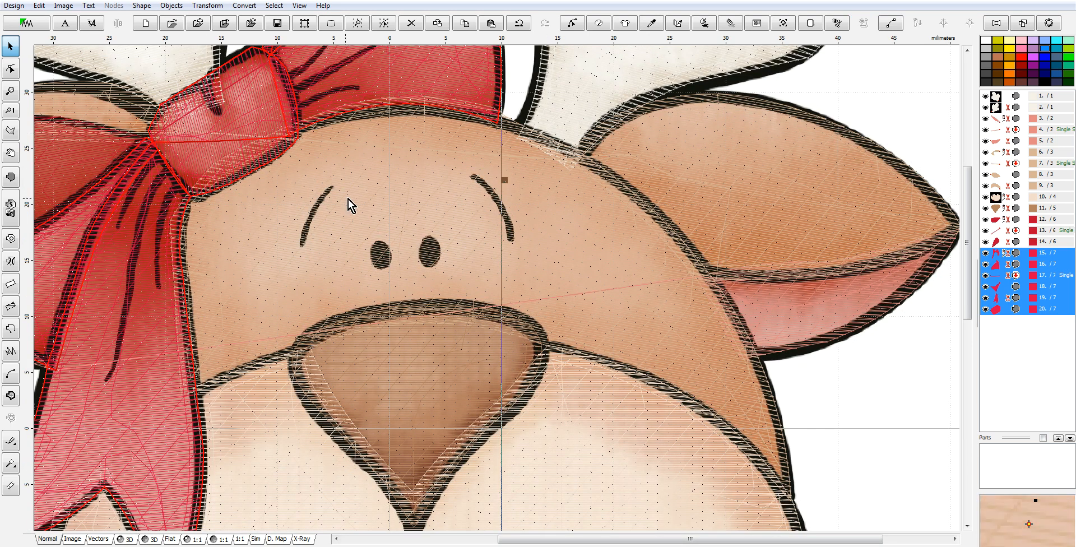
{"action": "left_click", "coordinate": [12, 466]}
{"action": "left_click", "coordinate": [87, 447]}
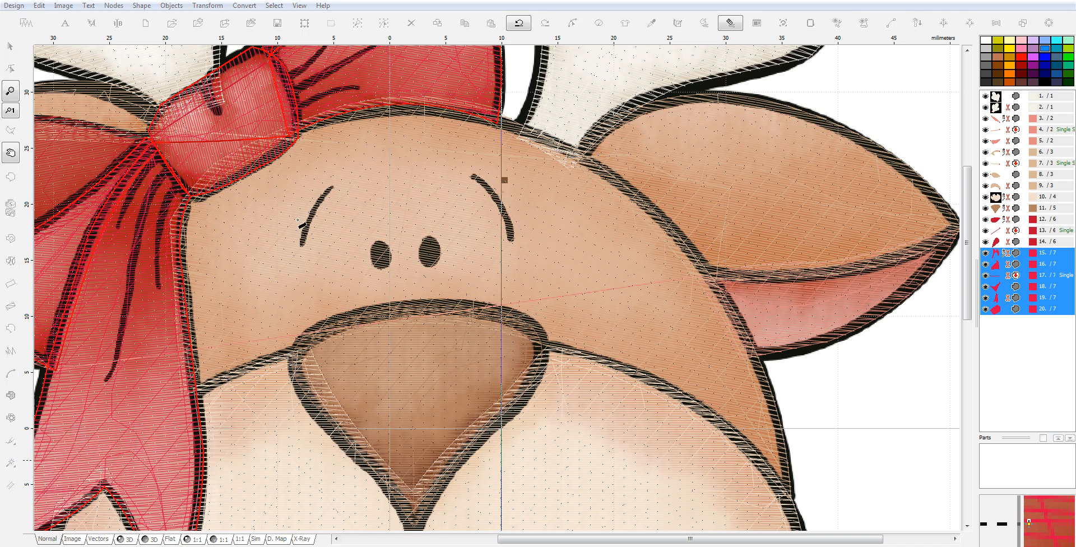
{"action": "right_click", "coordinate": [303, 242]}
{"action": "left_click", "coordinate": [331, 255]}
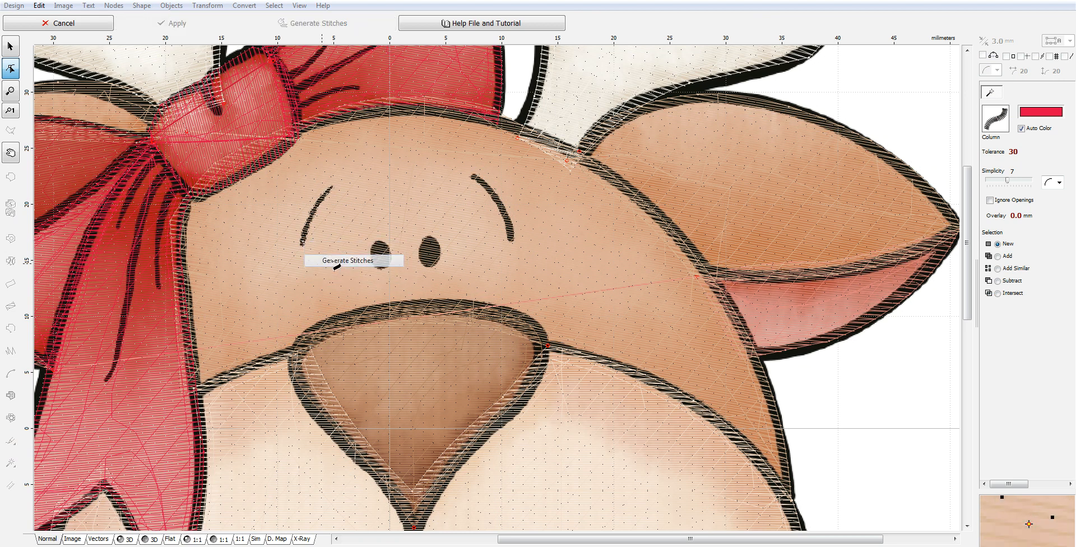
Step: Auto-digitize the left and right eyes from the image as column objects and generate stitches for each
{"action": "left_click", "coordinate": [11, 467]}
{"action": "left_click", "coordinate": [380, 263]}
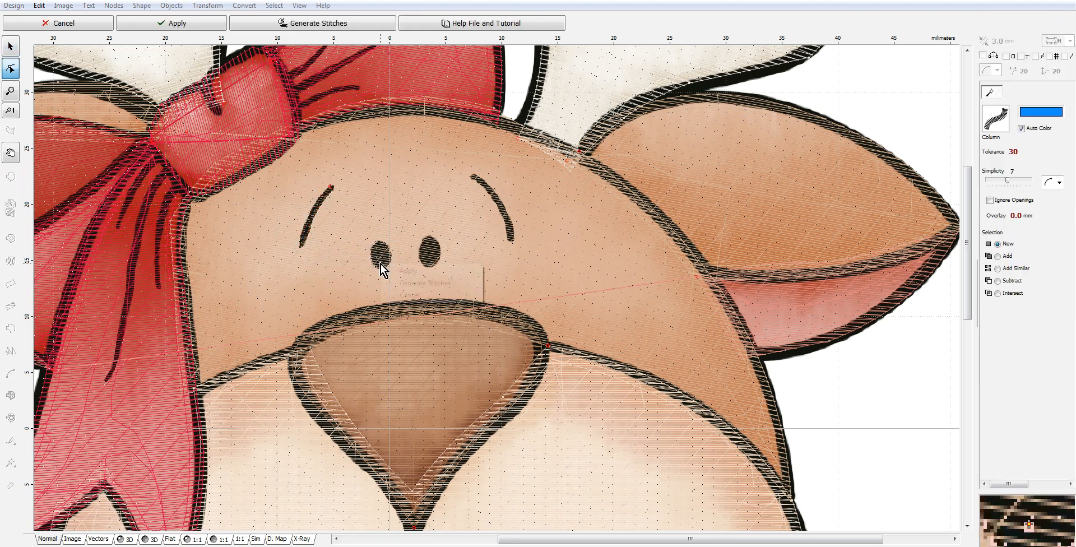
{"action": "right_click", "coordinate": [381, 264]}
{"action": "left_click", "coordinate": [425, 277]}
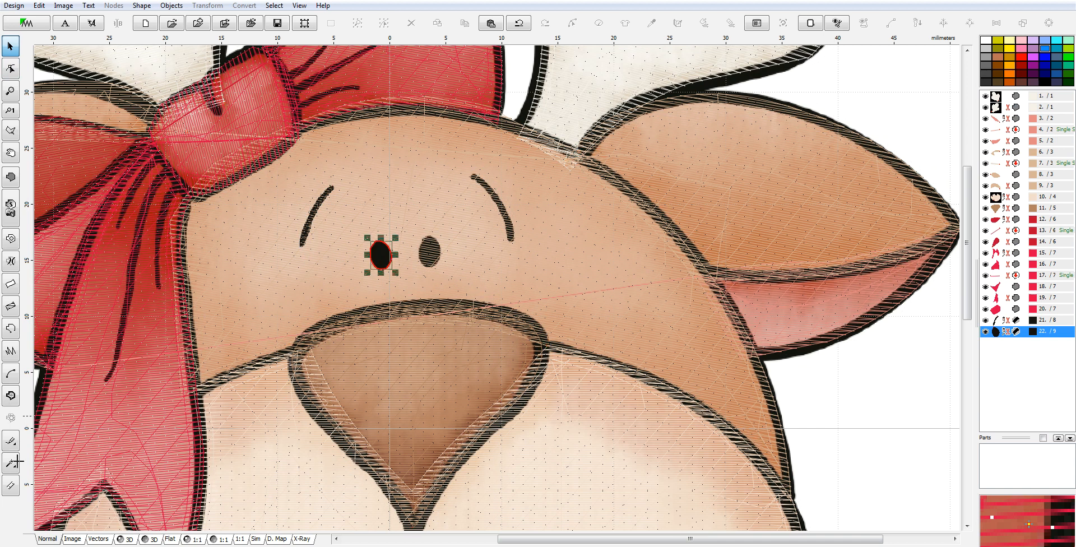
{"action": "left_click", "coordinate": [428, 262]}
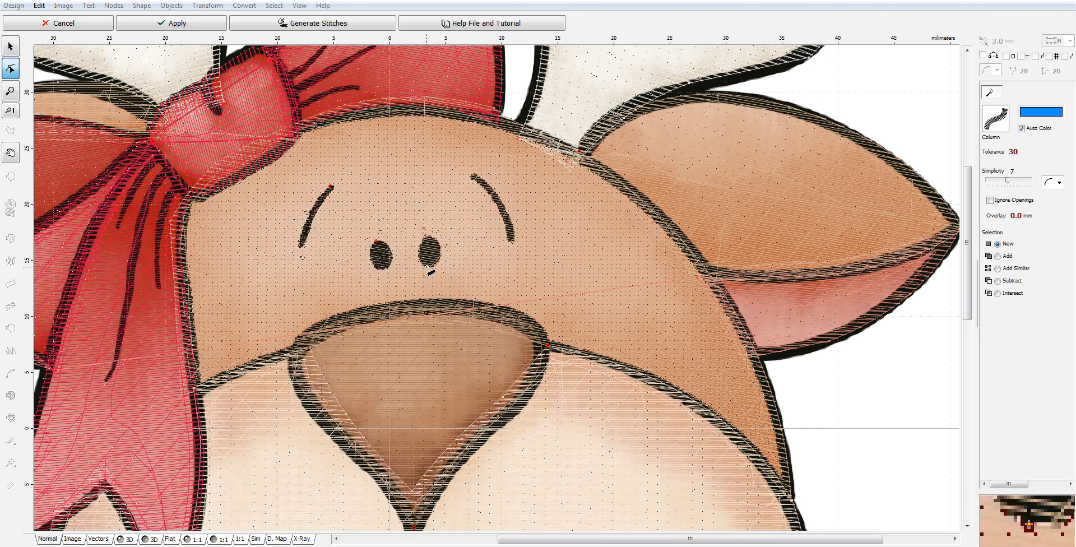
{"action": "right_click", "coordinate": [428, 263]}
{"action": "left_click", "coordinate": [471, 278]}
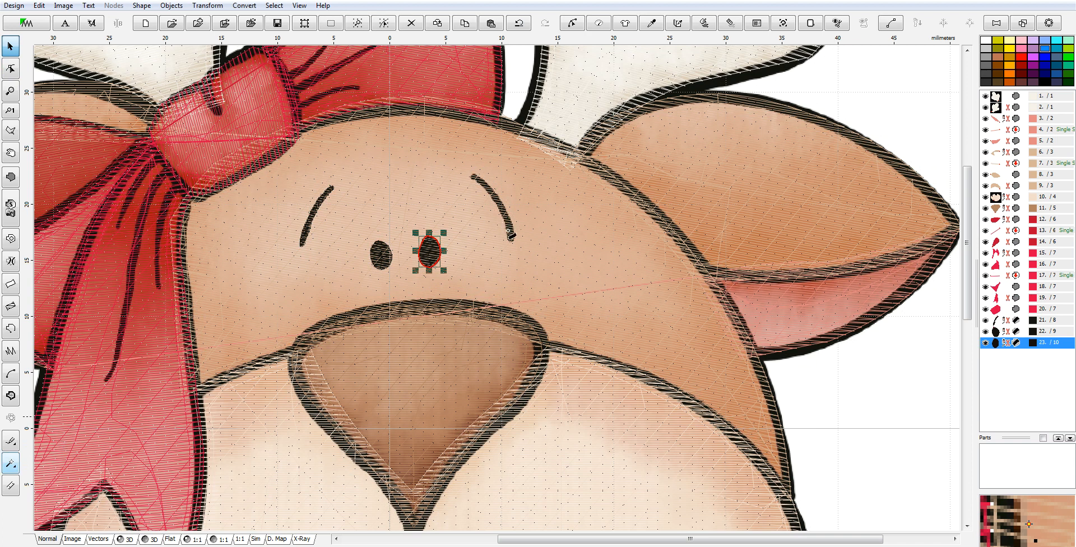
Step: Auto-digitize the right eyebrow from the image as a column object and generate its stitches
{"action": "left_click", "coordinate": [511, 236]}
{"action": "right_click", "coordinate": [514, 237]}
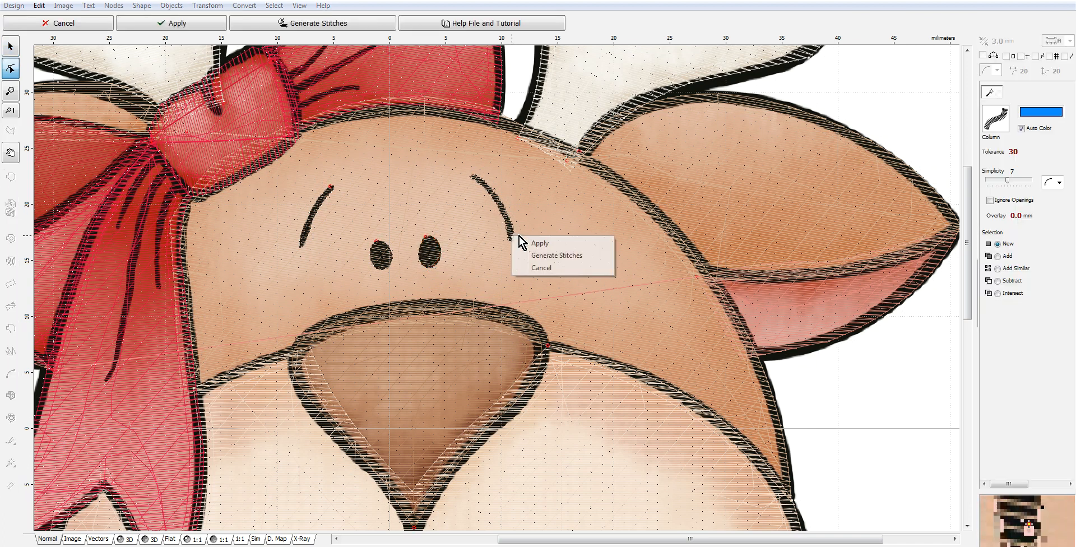
{"action": "left_click", "coordinate": [542, 255]}
{"action": "scroll", "coordinate": [608, 200], "scroll_direction": "down", "scroll_amount": 3}
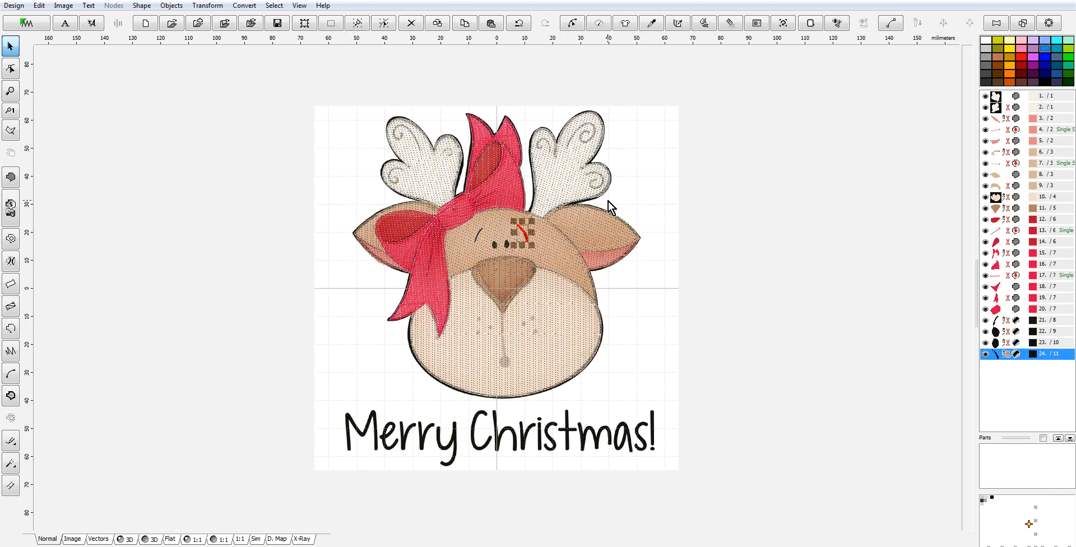
Step: Start an outline object at the outer end of the right antler's lower swirl and auto-trace along the spiral to its inner end
{"action": "scroll", "coordinate": [336, 137], "scroll_direction": "up", "scroll_amount": 4}
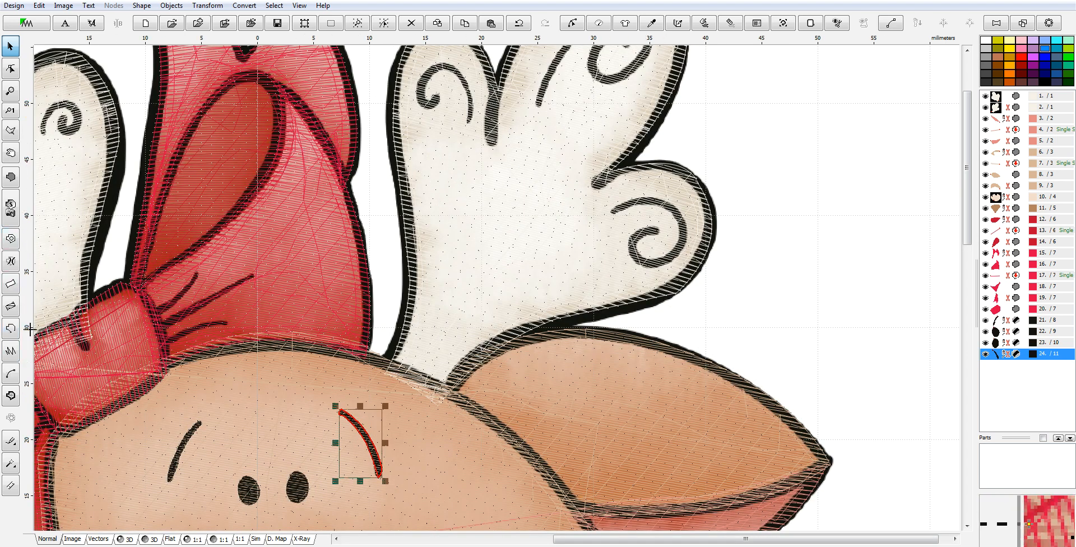
{"action": "left_click", "coordinate": [610, 210]}
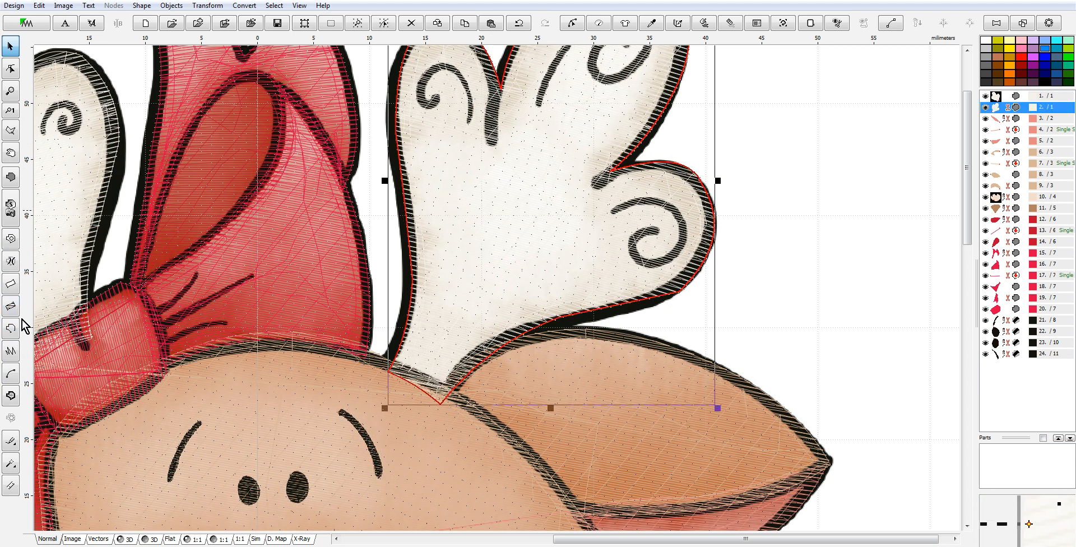
{"action": "double_click", "coordinate": [611, 223]}
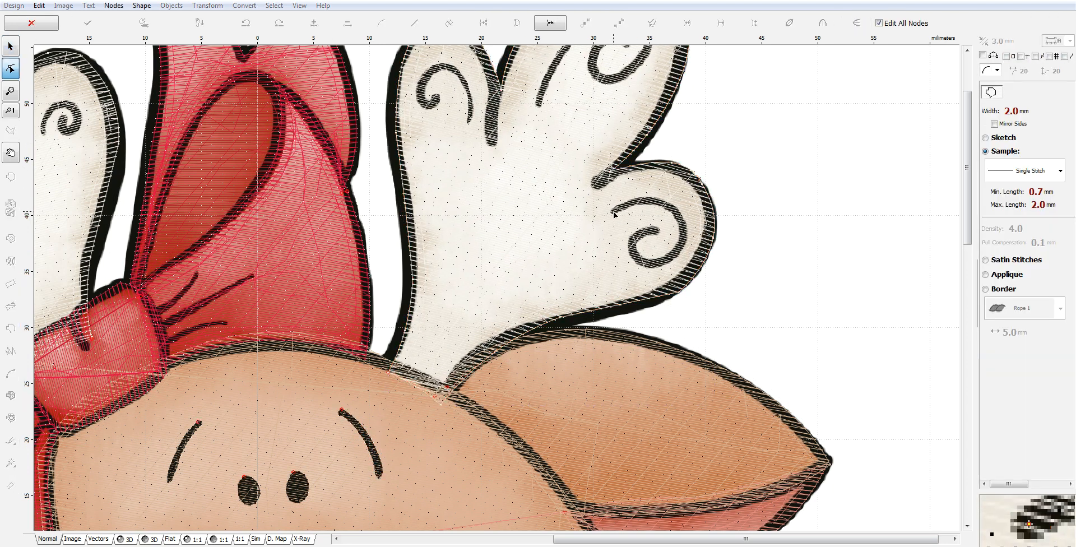
{"action": "left_click", "coordinate": [613, 212]}
{"action": "left_click", "coordinate": [666, 207], "text": "shift"}
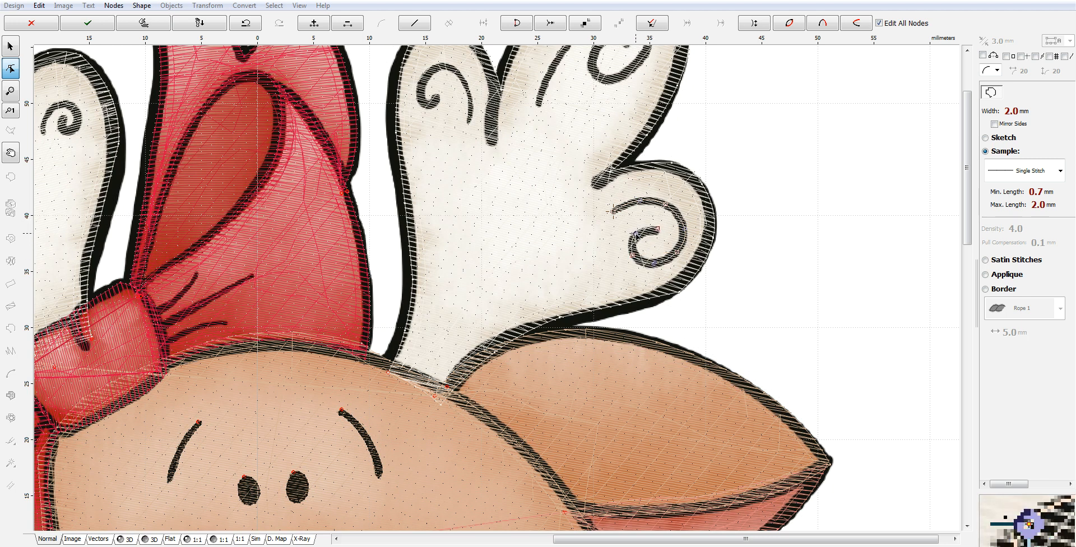
Step: Set the lower swirl outline's sample to Redwork and generate its stitches
{"action": "left_click", "coordinate": [1025, 168]}
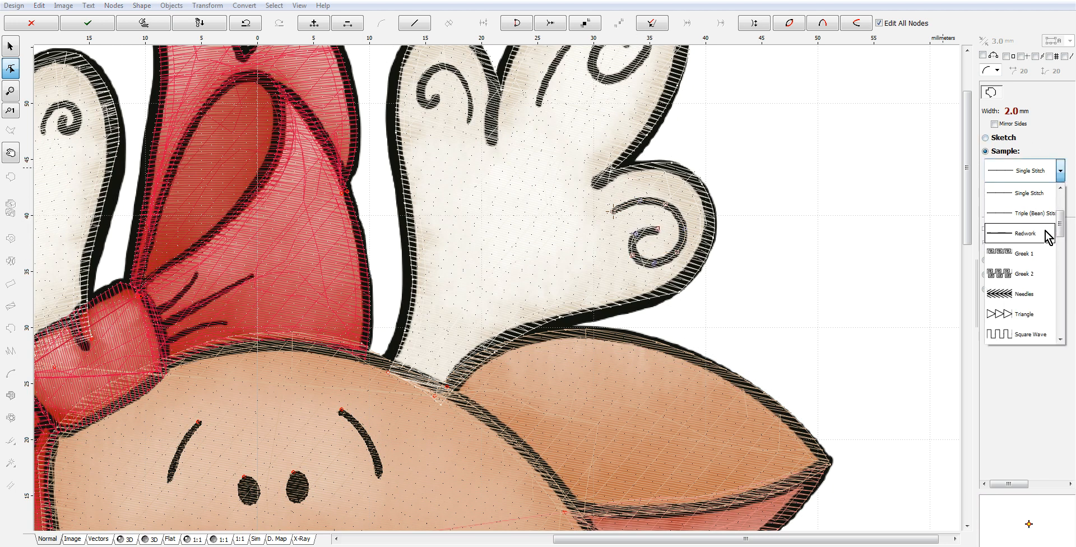
{"action": "left_click", "coordinate": [1045, 232]}
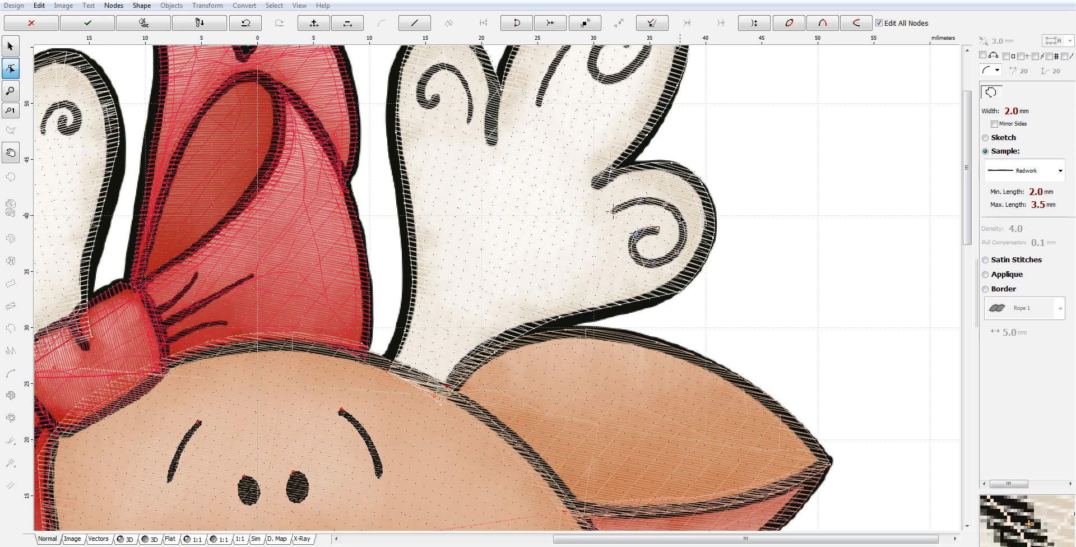
{"action": "right_click", "coordinate": [681, 217]}
{"action": "left_click", "coordinate": [715, 238]}
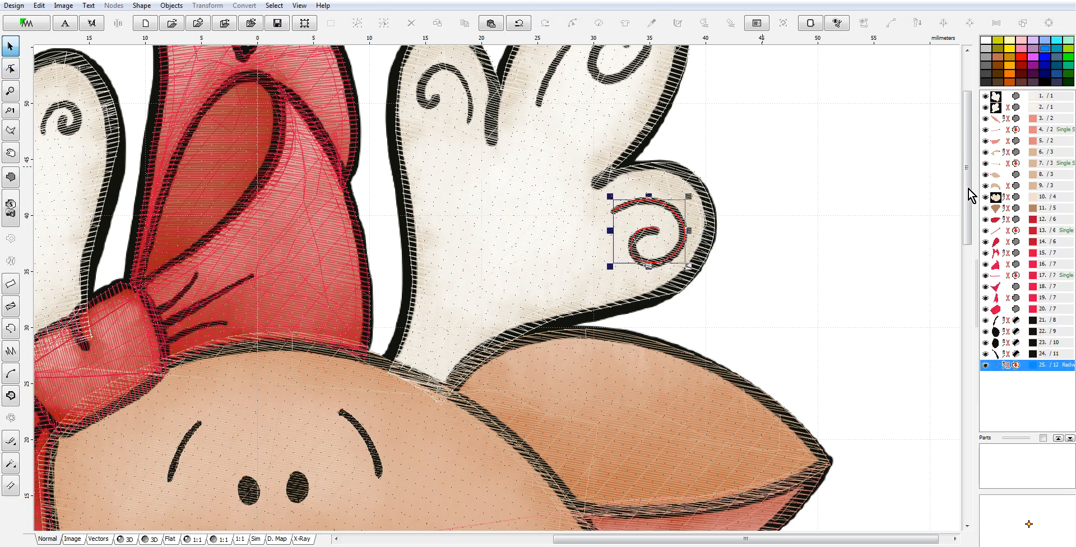
Step: Start an outline object at the outer end of the right antler's large upper swirl and trace along the spiral to its inner end
{"action": "left_click_drag", "start_coordinate": [968, 194], "coordinate": [964, 159]}
{"action": "left_click", "coordinate": [10, 329]}
{"action": "left_click", "coordinate": [538, 209]}
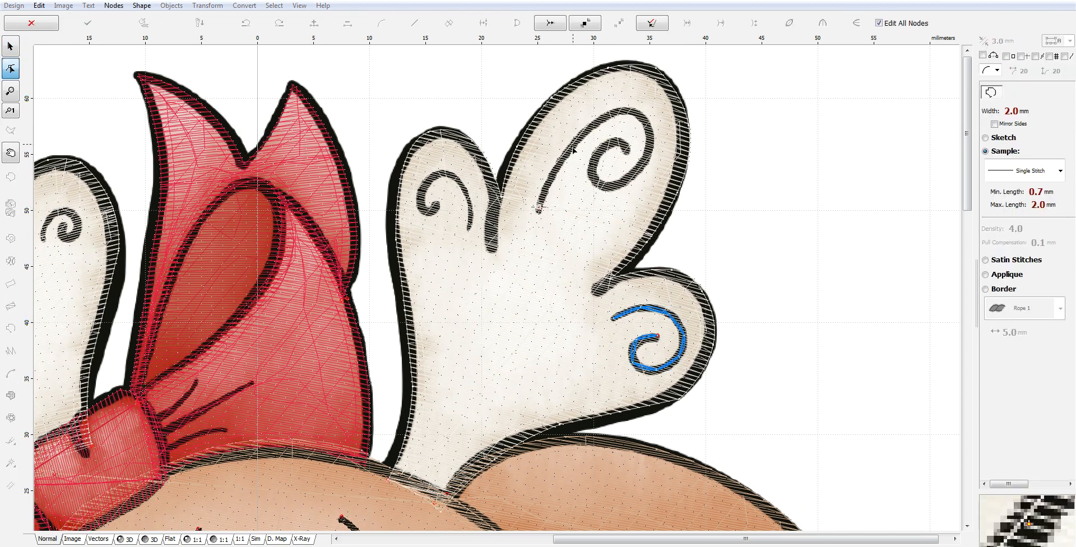
{"action": "left_click", "coordinate": [591, 124]}
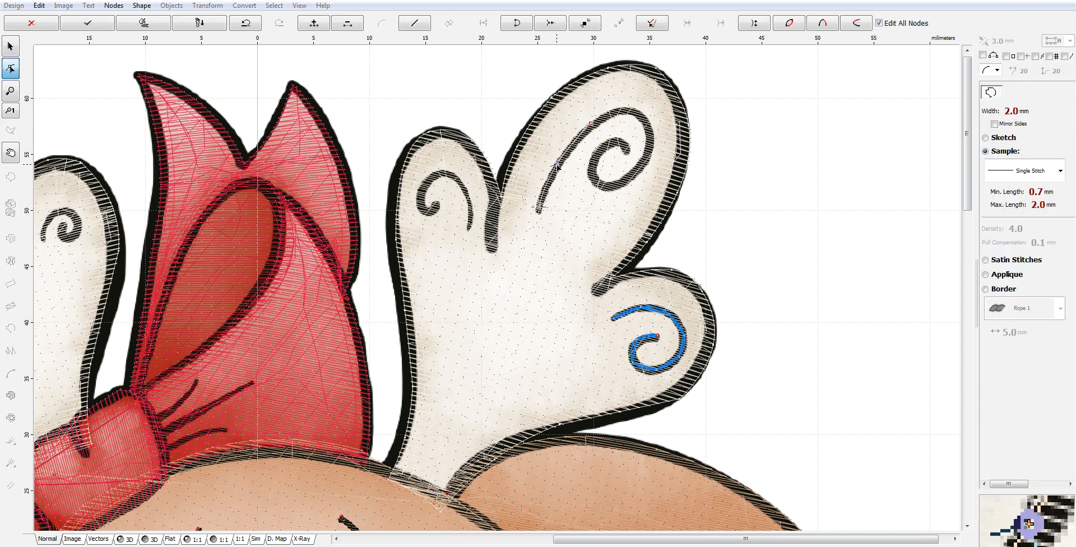
{"action": "left_click", "coordinate": [649, 125]}
{"action": "left_click", "coordinate": [625, 111]}
{"action": "left_click", "coordinate": [629, 181]}
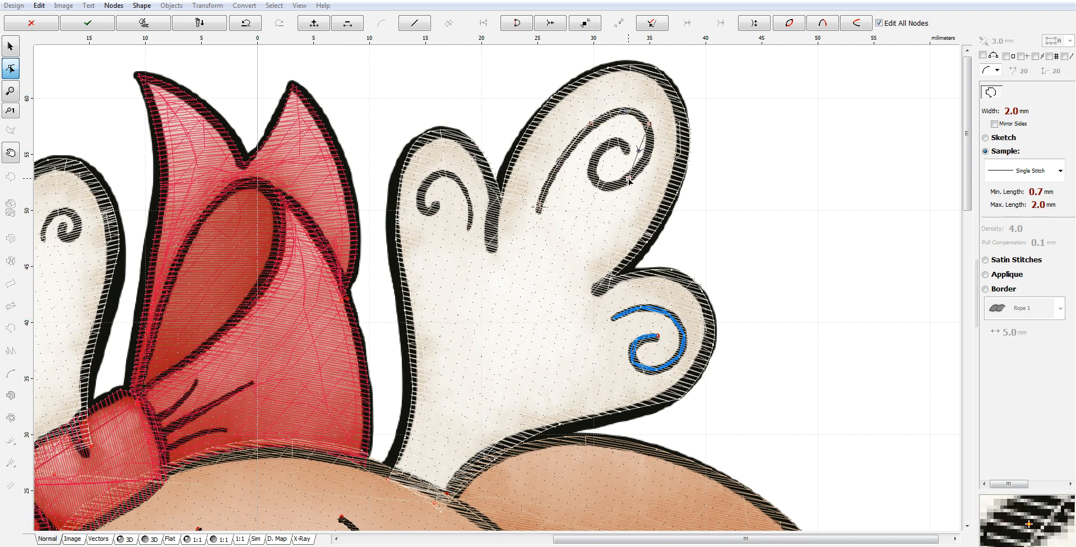
{"action": "left_click", "coordinate": [640, 150]}
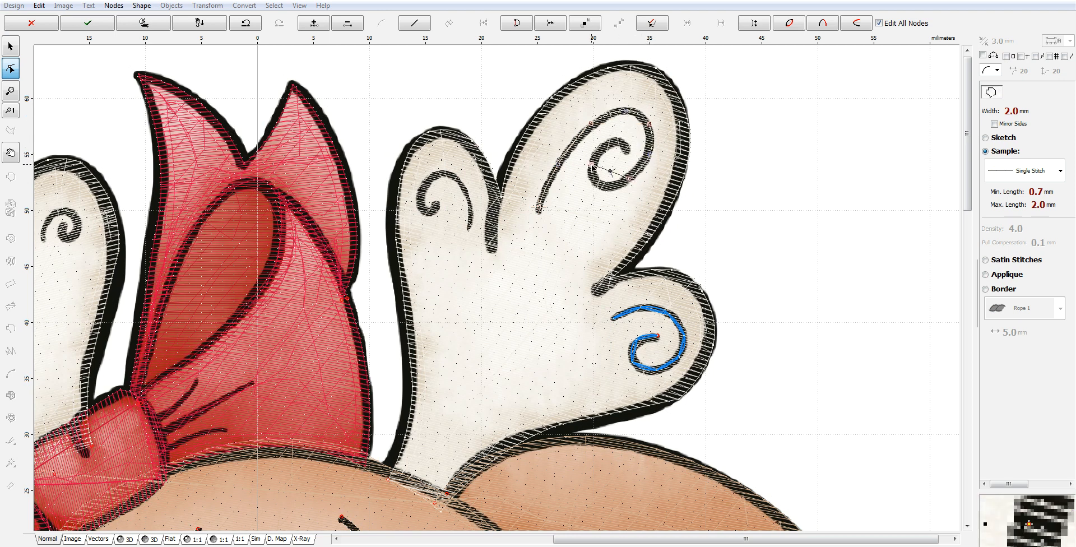
{"action": "left_click", "coordinate": [606, 187]}
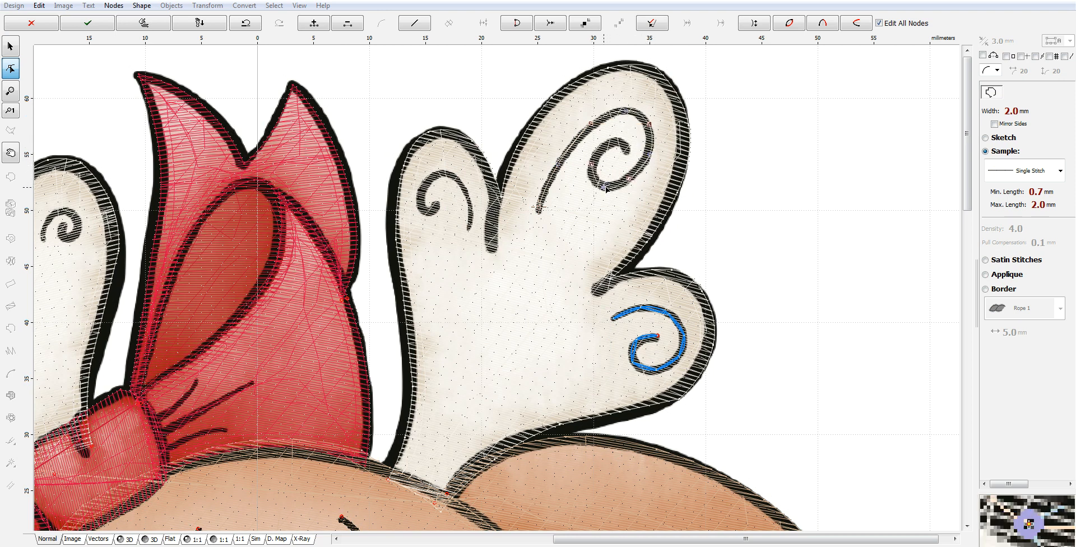
{"action": "left_click", "coordinate": [611, 140]}
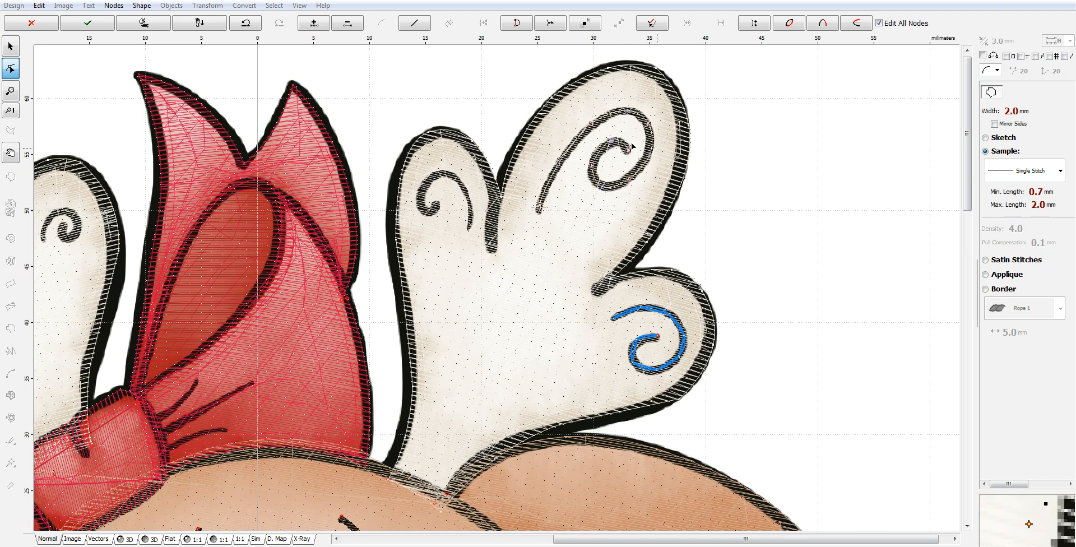
Step: Set the right antler's upper swirl outline to the Redwork sample, generate its stitches and leave nothing selected
{"action": "left_click", "coordinate": [1003, 170]}
{"action": "left_click", "coordinate": [1011, 233]}
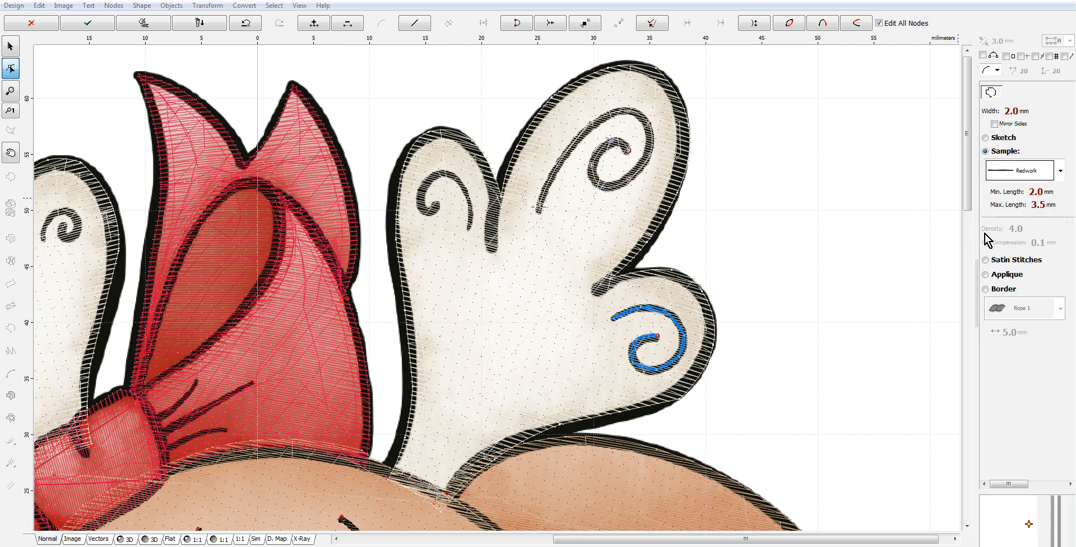
{"action": "right_click", "coordinate": [582, 182]}
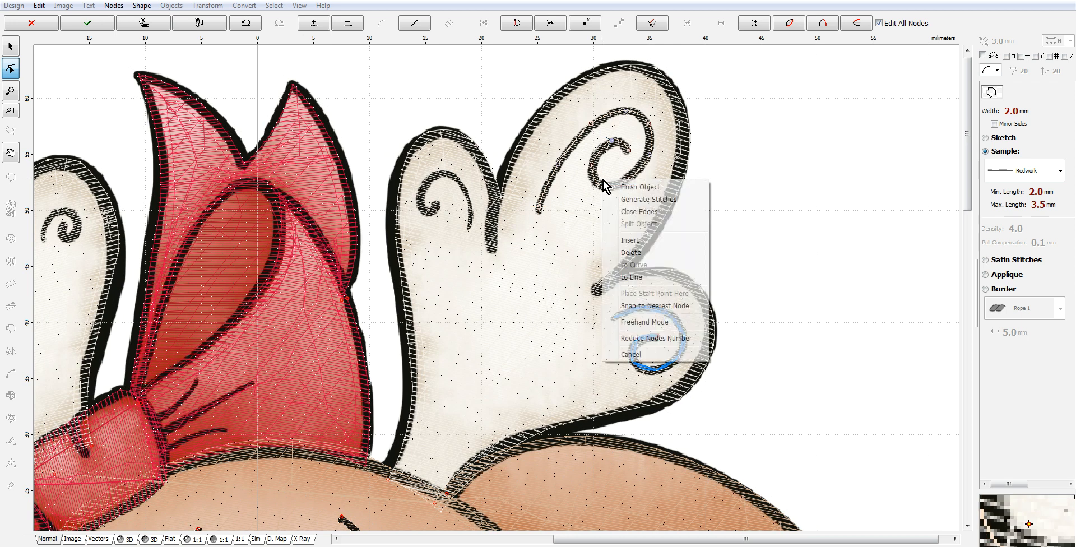
{"action": "left_click", "coordinate": [635, 199]}
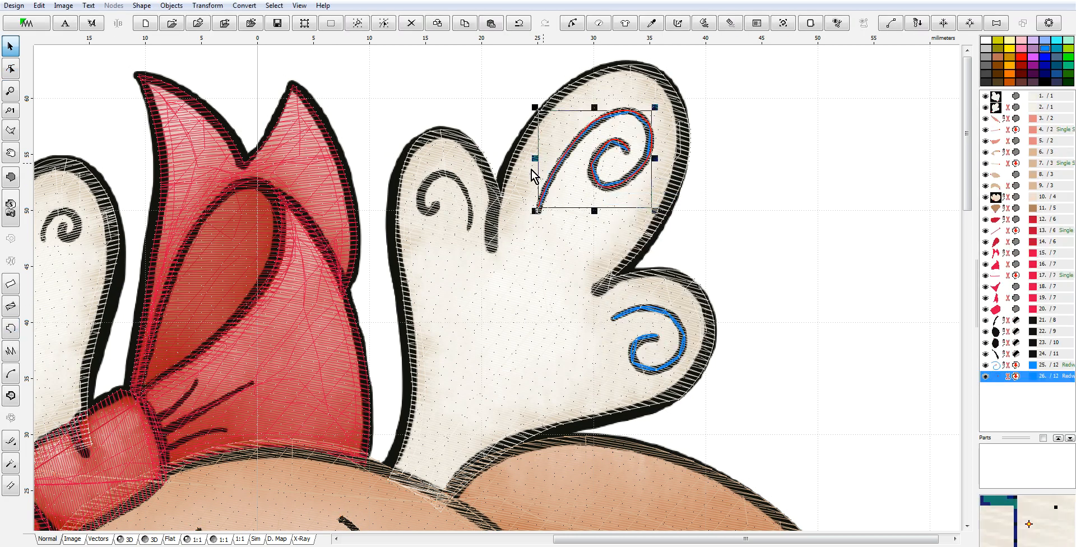
{"action": "left_click", "coordinate": [474, 224]}
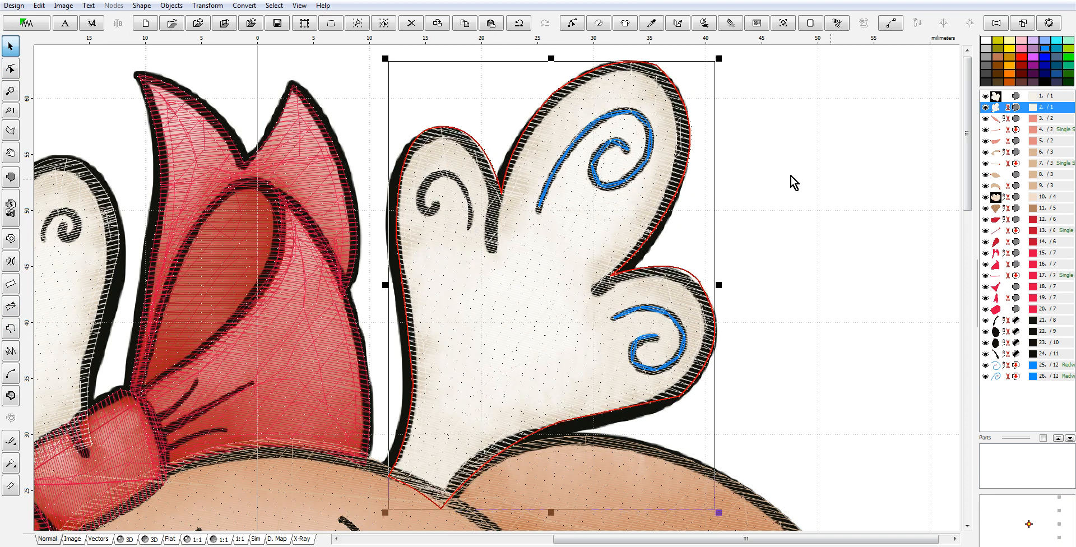
{"action": "left_click", "coordinate": [839, 192]}
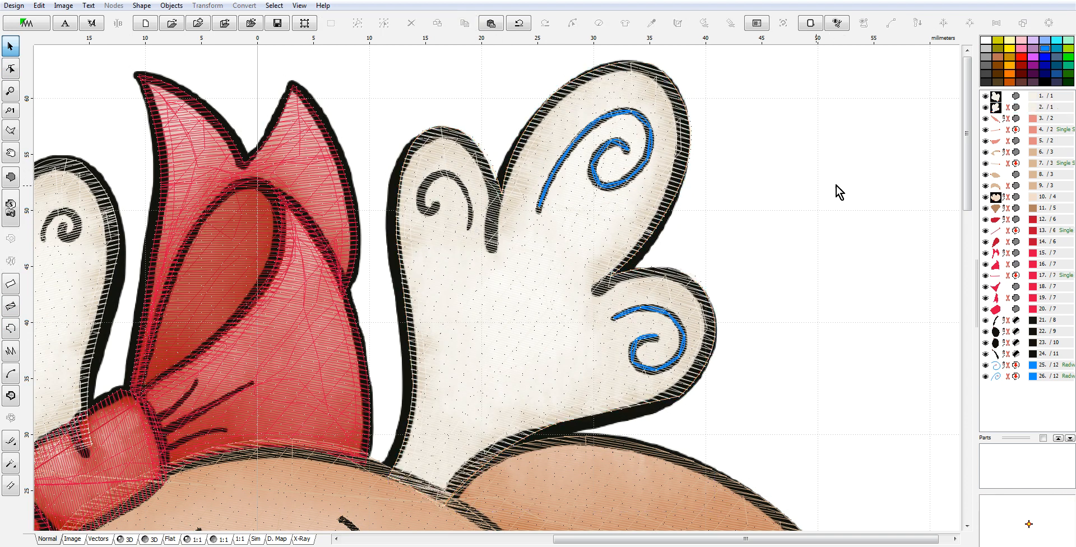
Step: Trace the right antler's small inner swirl with a new outline object, from its outer end to the spiral's inner end
{"action": "left_click", "coordinate": [12, 329]}
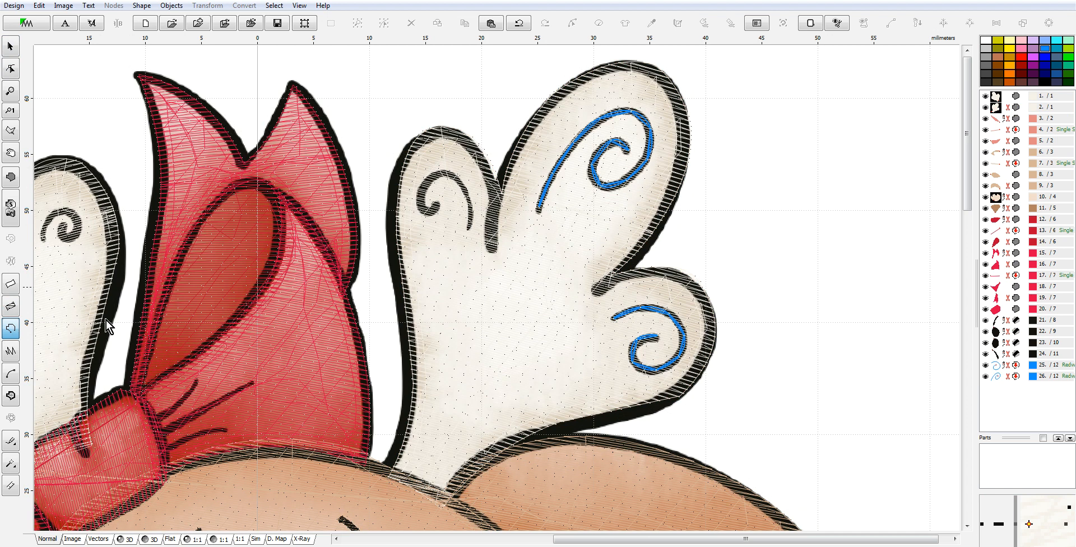
{"action": "left_click", "coordinate": [469, 226]}
{"action": "left_click", "coordinate": [467, 200]}
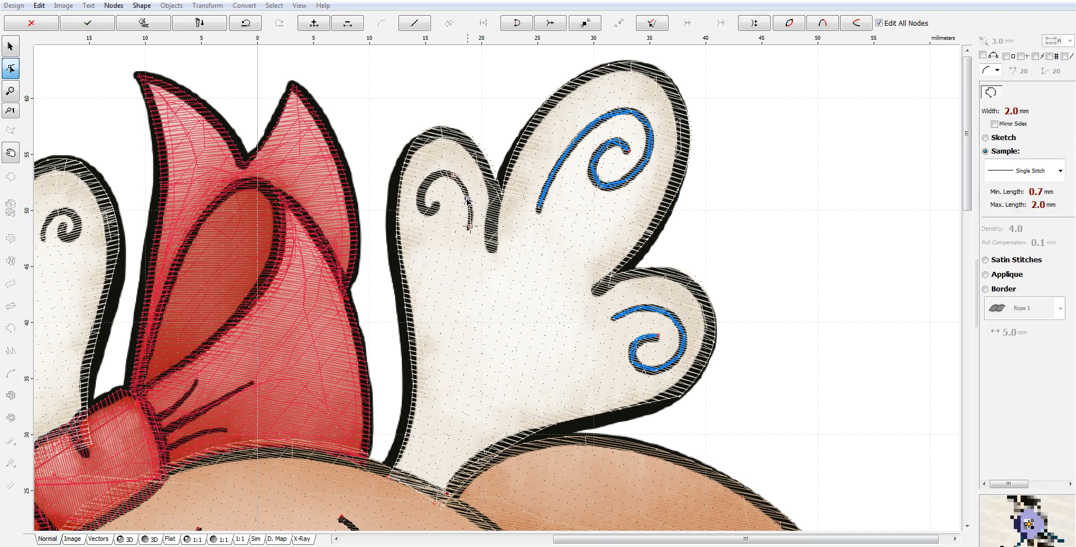
{"action": "right_click", "coordinate": [424, 212]}
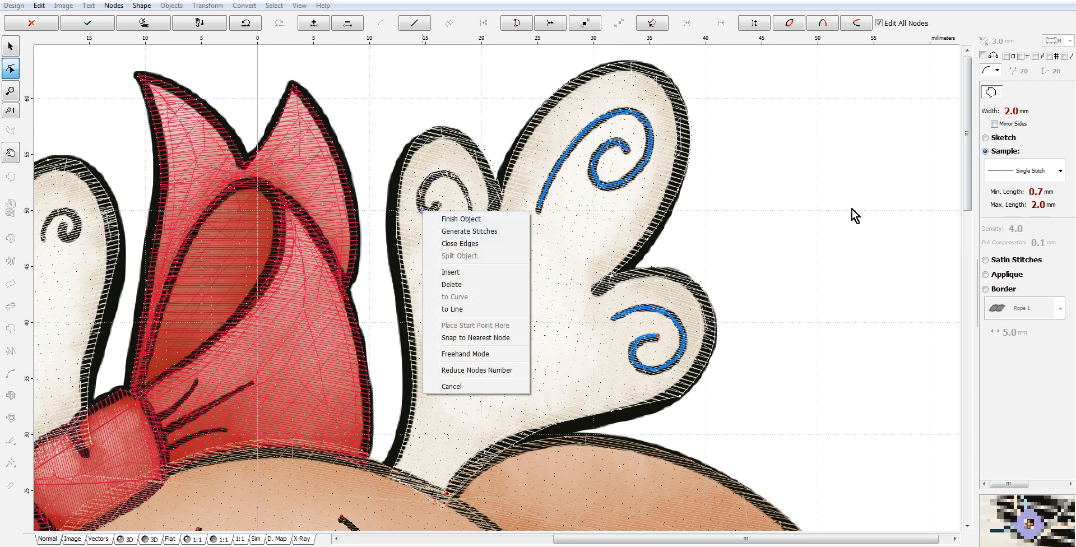
Step: Set the right antler's small swirl outline to the Redwork sample and generate its stitches
{"action": "left_click", "coordinate": [1002, 170]}
{"action": "left_click", "coordinate": [1004, 232]}
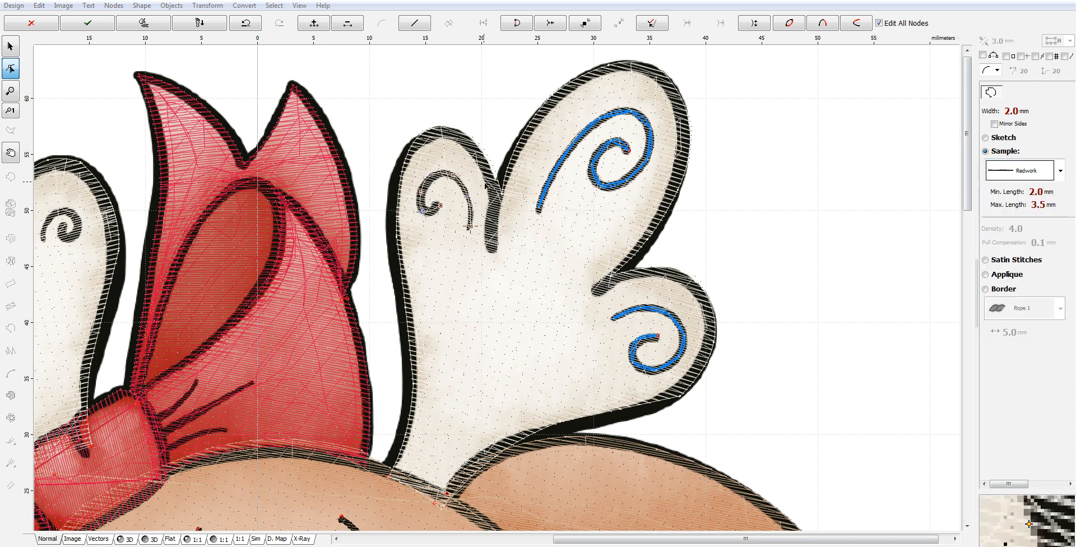
{"action": "right_click", "coordinate": [477, 186]}
{"action": "left_click", "coordinate": [483, 202]}
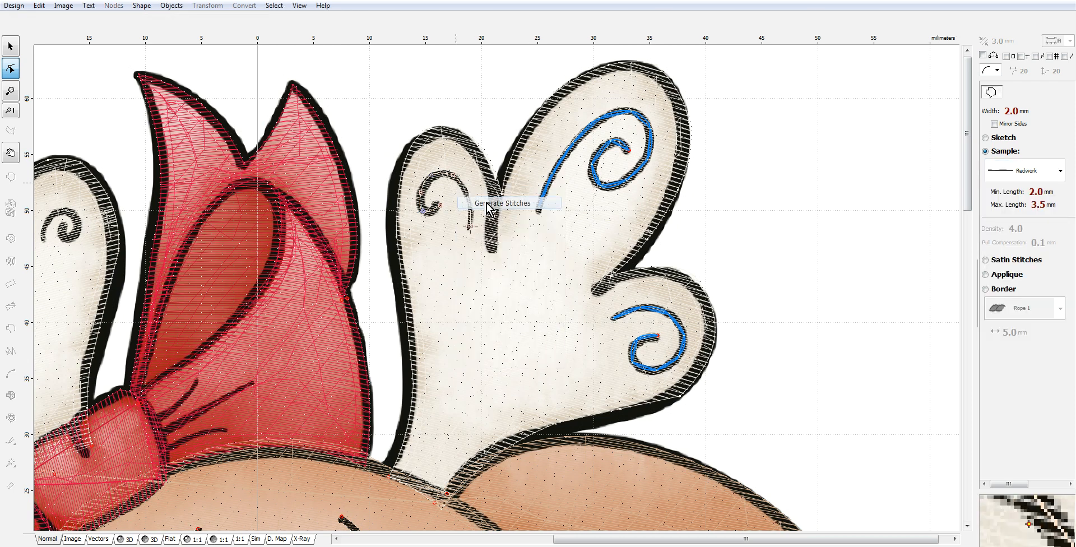
Step: Trace the left antler's small inner swirl with a new outline object, starting at its outer end beside the bow
{"action": "left_click_drag", "start_coordinate": [582, 541], "coordinate": [477, 541]}
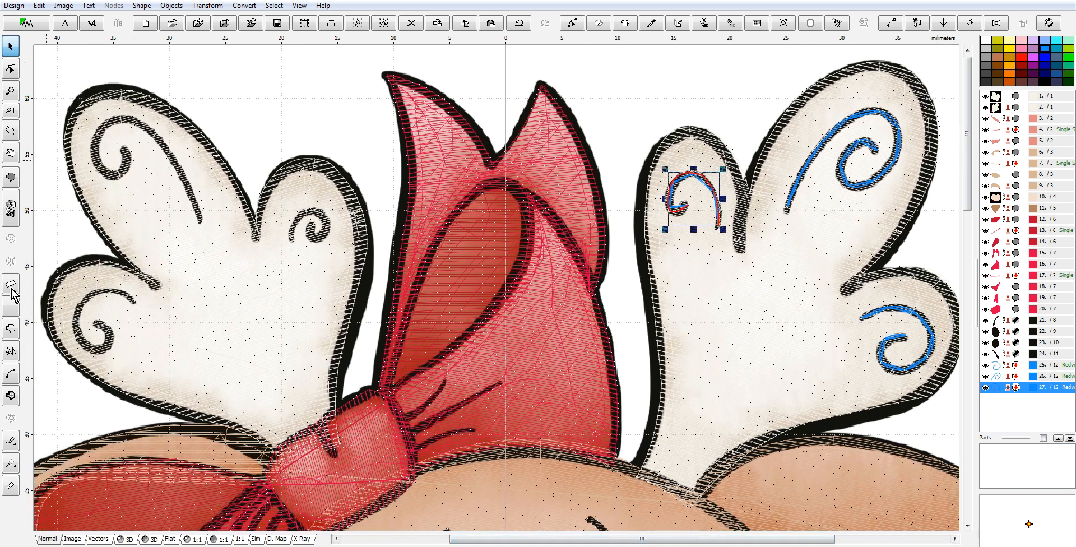
{"action": "left_click", "coordinate": [10, 329]}
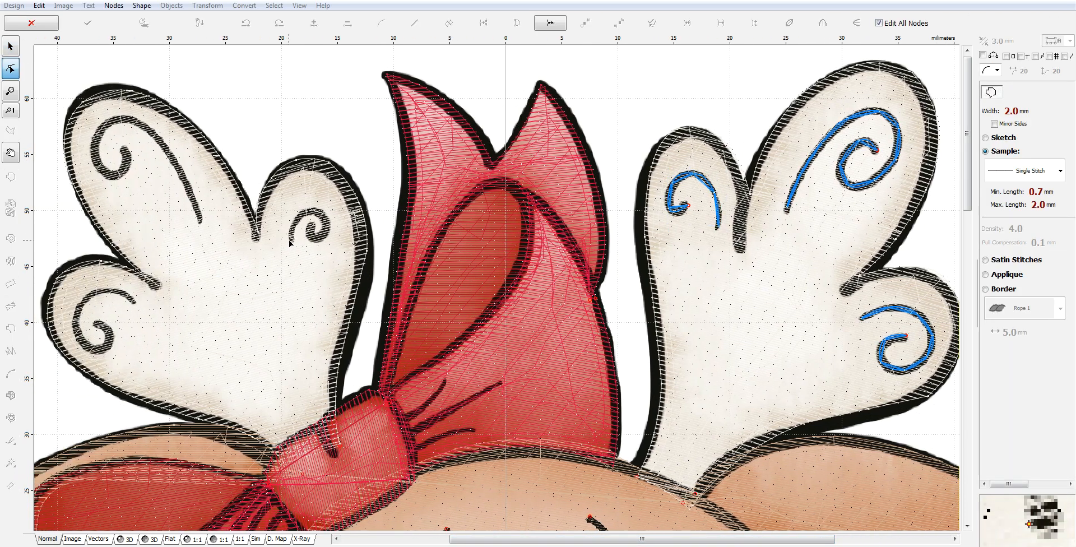
{"action": "left_click", "coordinate": [291, 241]}
{"action": "left_click", "coordinate": [307, 210]}
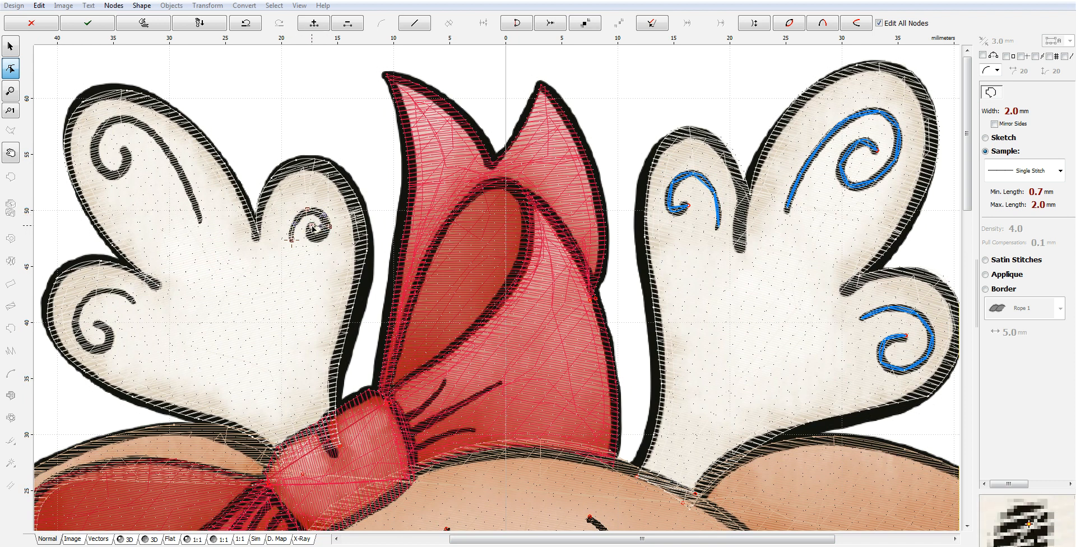
Step: Set the left antler's small swirl outline to the Redwork sample and generate its stitches
{"action": "left_click", "coordinate": [1045, 174]}
{"action": "left_click", "coordinate": [1027, 236]}
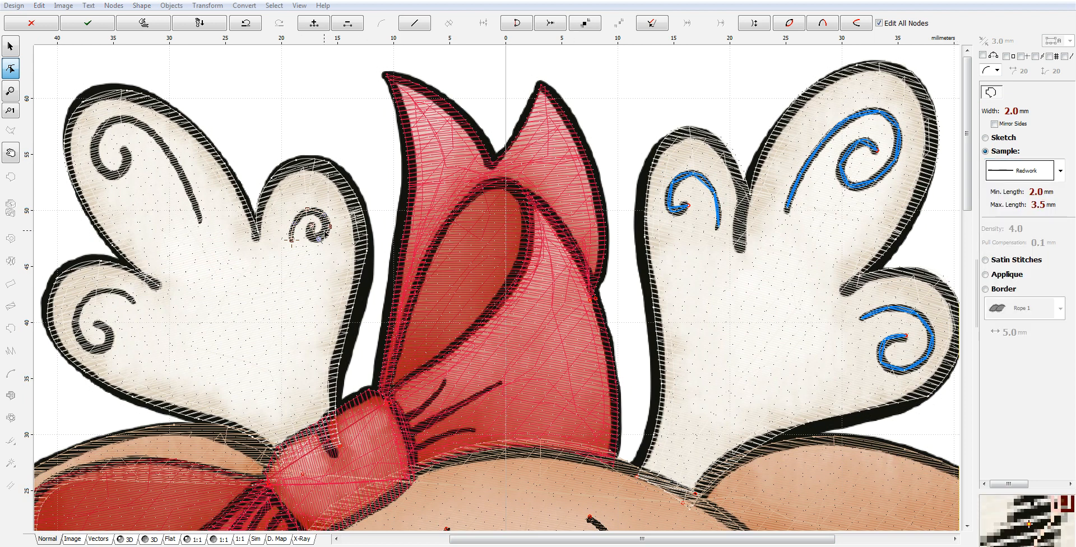
{"action": "right_click", "coordinate": [341, 226]}
{"action": "left_click", "coordinate": [365, 249]}
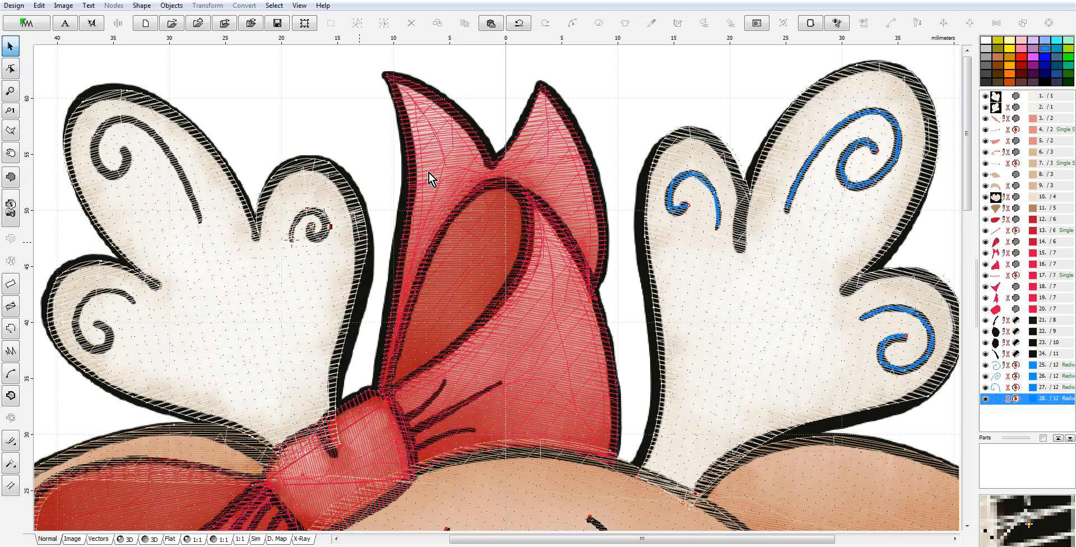
Step: Trace the left antler's large upper swirl with a new outline object, from its long outer end to the spiral's inner end
{"action": "left_click", "coordinate": [12, 331]}
{"action": "left_click", "coordinate": [202, 220]}
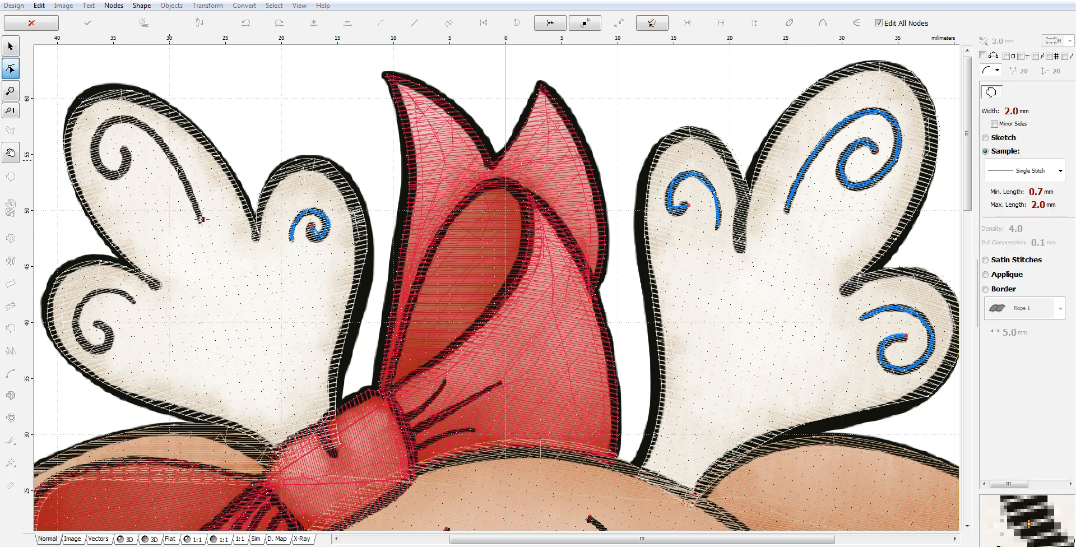
{"action": "left_click", "coordinate": [156, 132]}
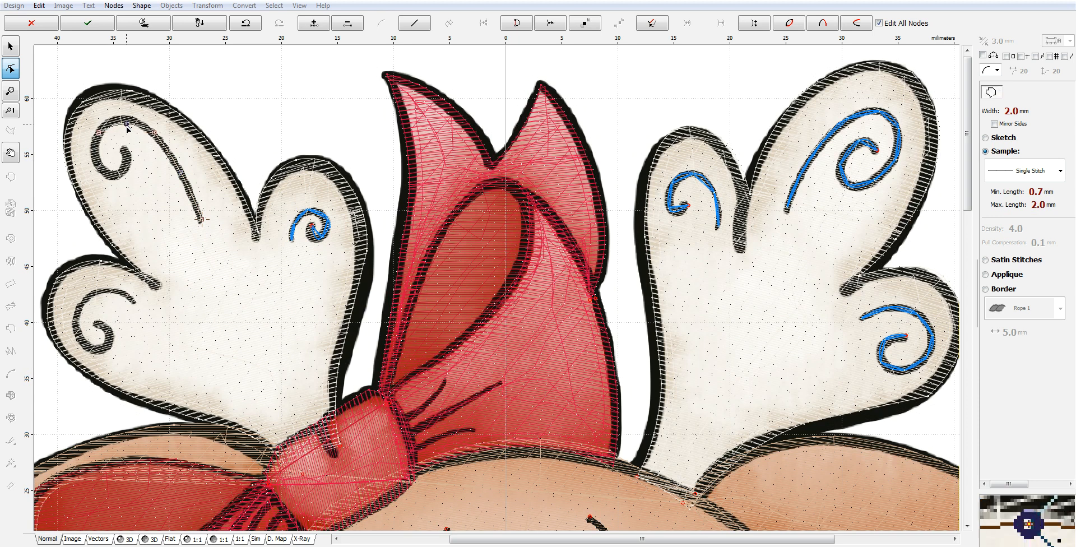
{"action": "left_click", "coordinate": [103, 167]}
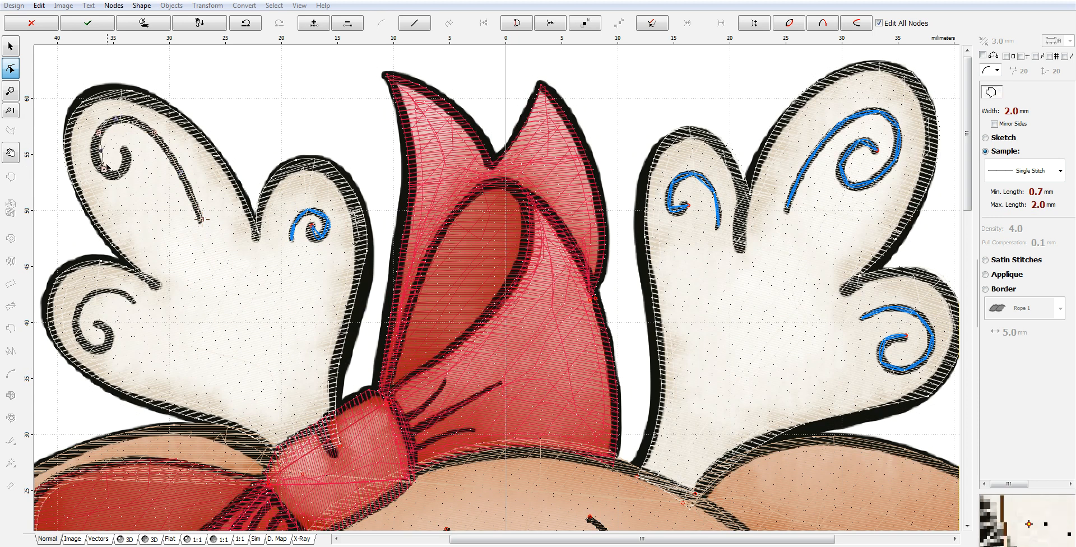
{"action": "left_click", "coordinate": [125, 150]}
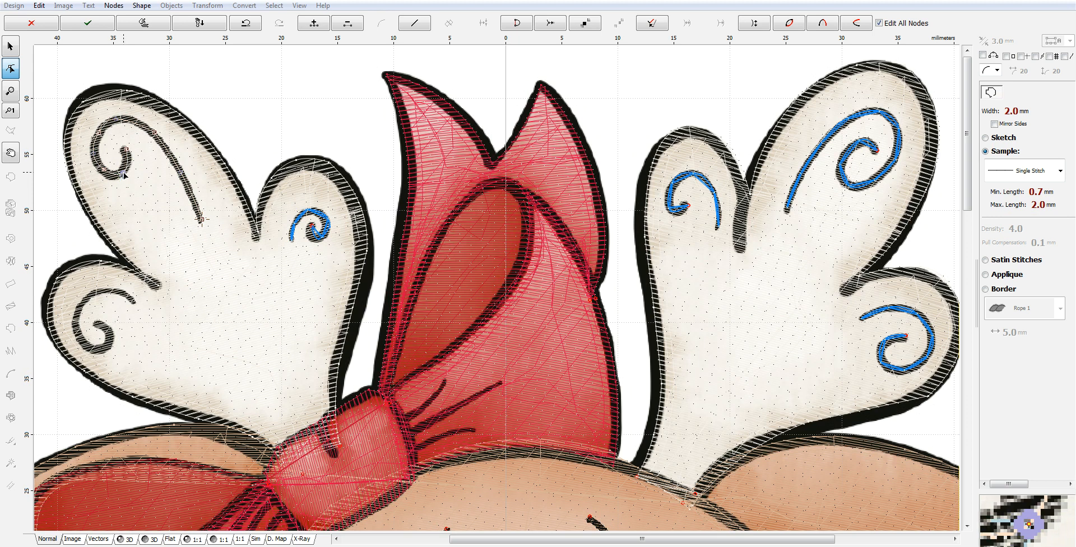
Step: Set the left antler's upper swirl outline to the Redwork sample and generate its stitches
{"action": "left_click", "coordinate": [1017, 170]}
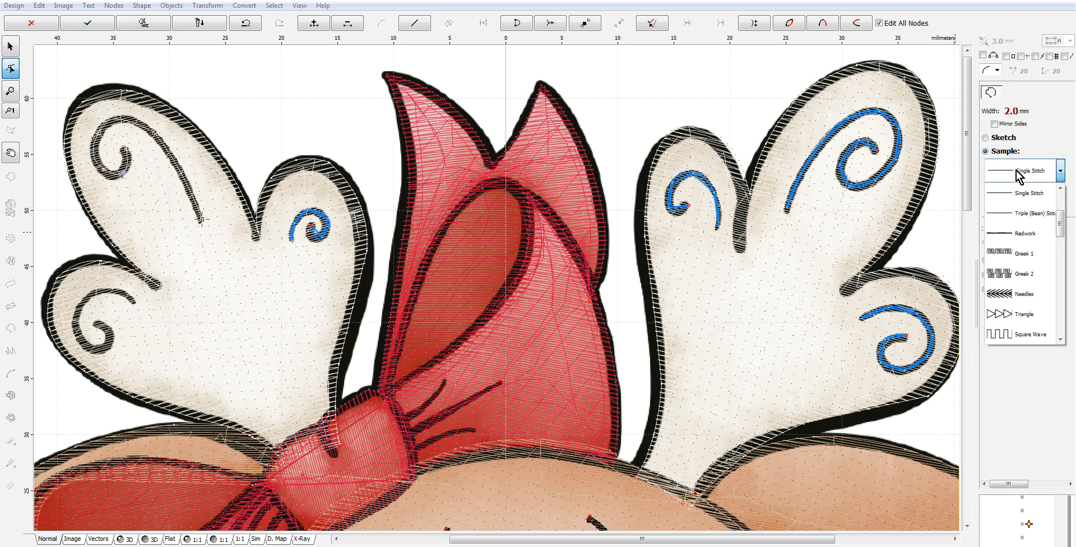
{"action": "left_click", "coordinate": [1025, 233]}
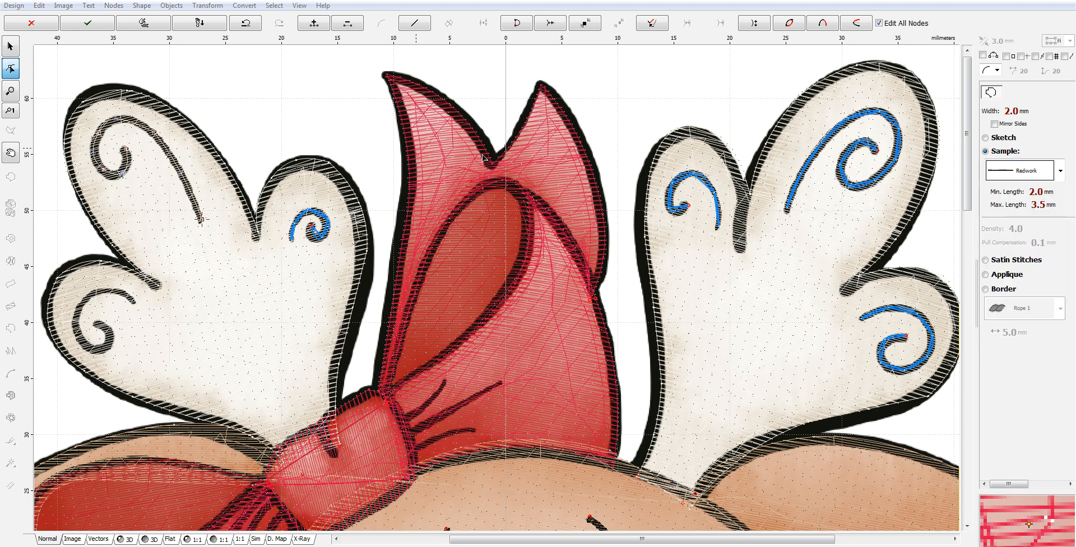
{"action": "right_click", "coordinate": [171, 147]}
{"action": "left_click", "coordinate": [220, 174]}
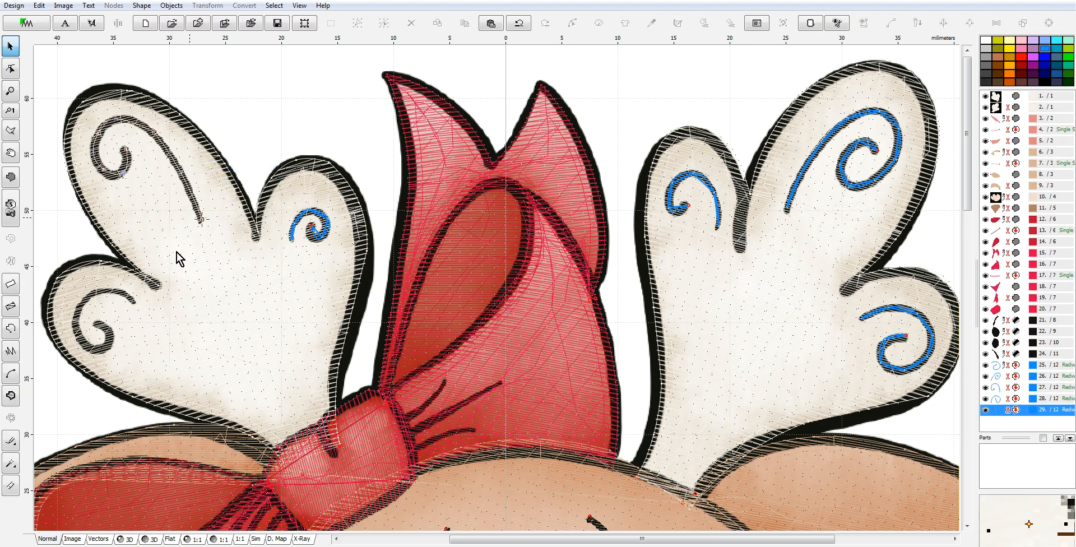
Step: Trace the left antler's lower swirl with a new outline object, from its outer end to the spiral's inner end
{"action": "left_click", "coordinate": [11, 330]}
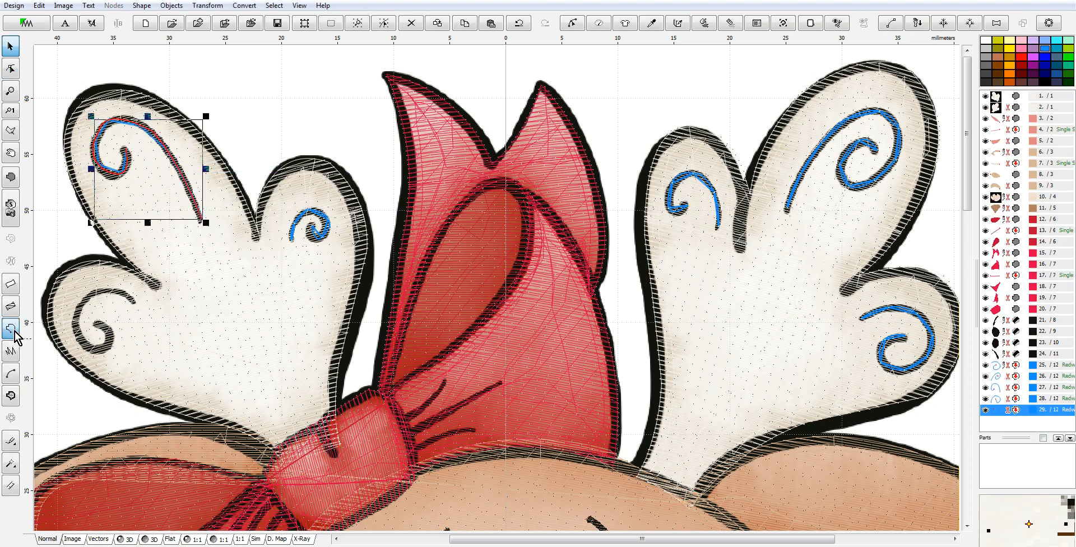
{"action": "left_click", "coordinate": [135, 303]}
{"action": "left_click", "coordinate": [79, 312]}
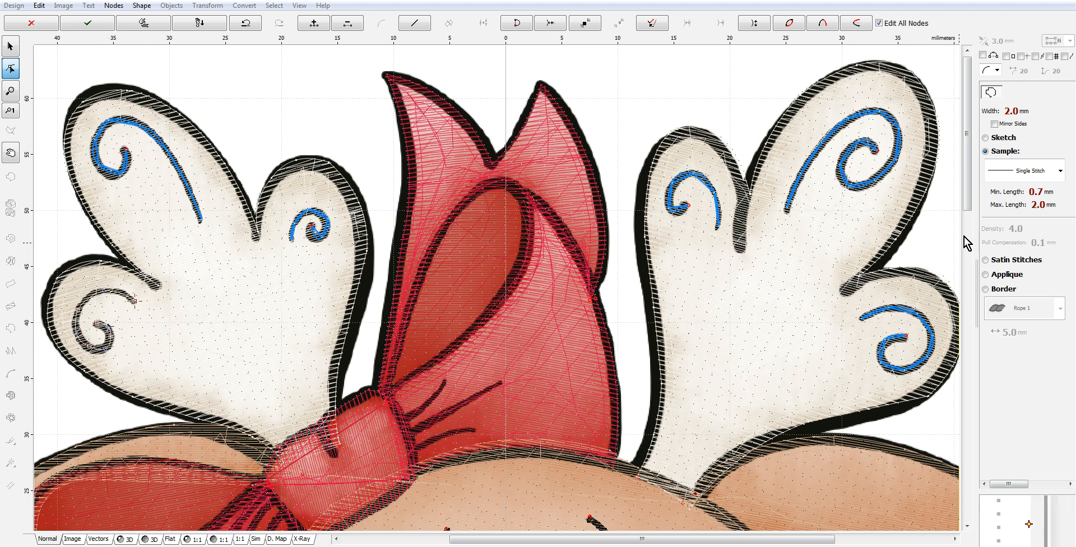
Step: Set the left antler's lower swirl outline to the Redwork sample and generate its stitches
{"action": "left_click", "coordinate": [1058, 171]}
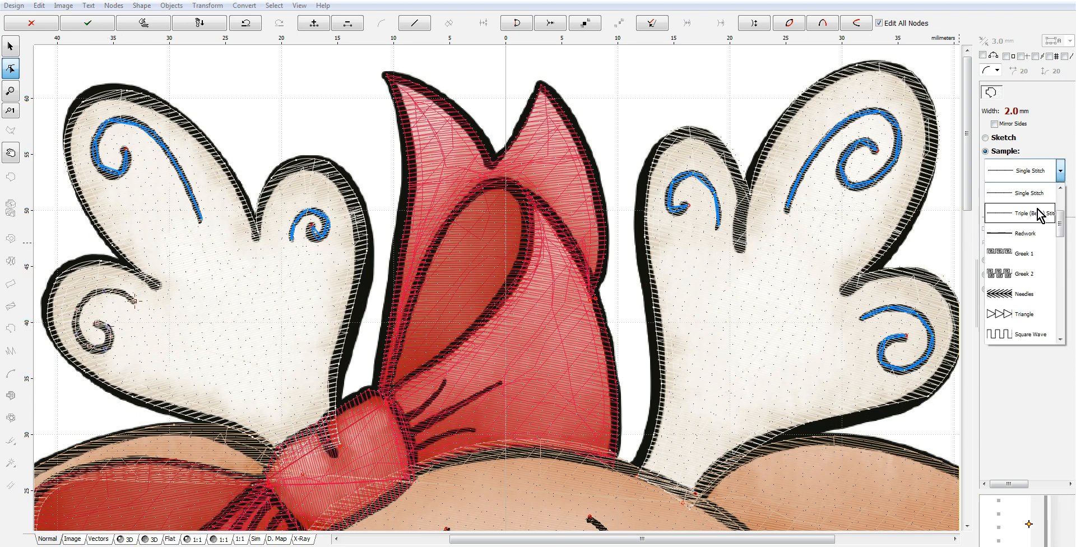
{"action": "left_click", "coordinate": [1036, 233]}
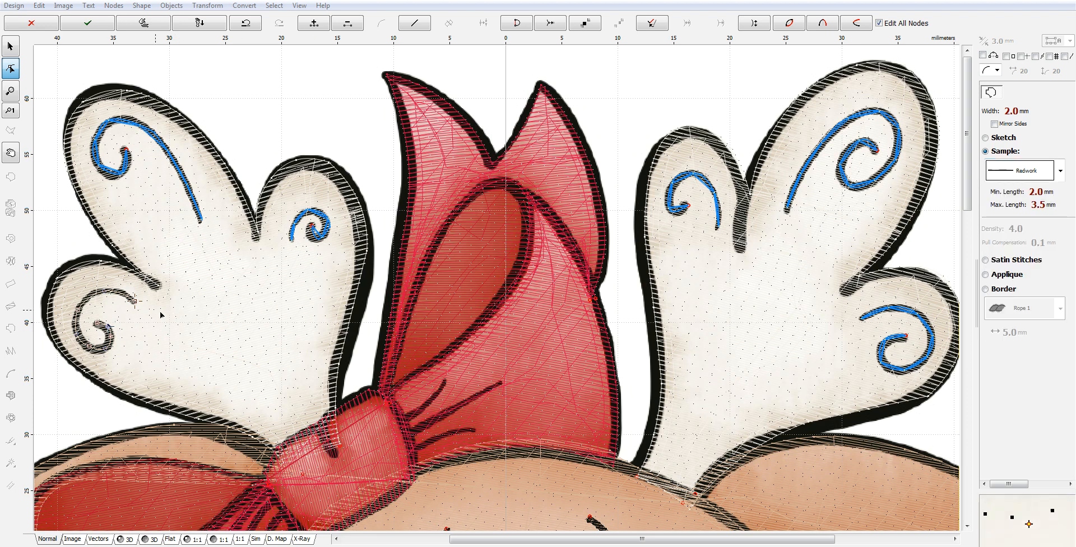
{"action": "right_click", "coordinate": [143, 301]}
{"action": "left_click", "coordinate": [190, 322]}
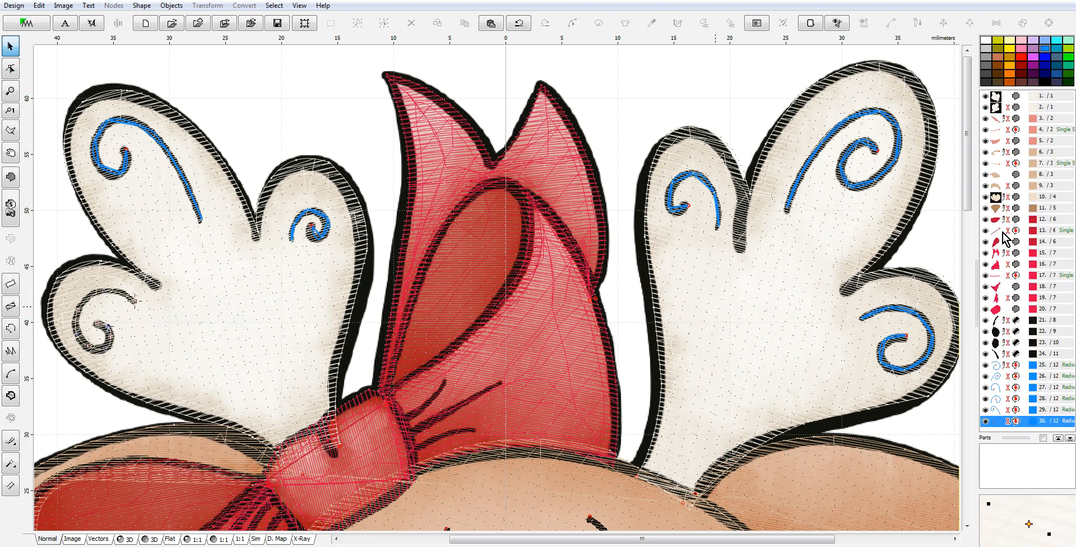
Step: Recolor the eyes, eyebrows and all six antler swirls with Marathon Polyester 2150 Dark Grey and check the design in 3D
{"action": "left_click", "coordinate": [1000, 331]}
{"action": "left_click", "coordinate": [1000, 320]}
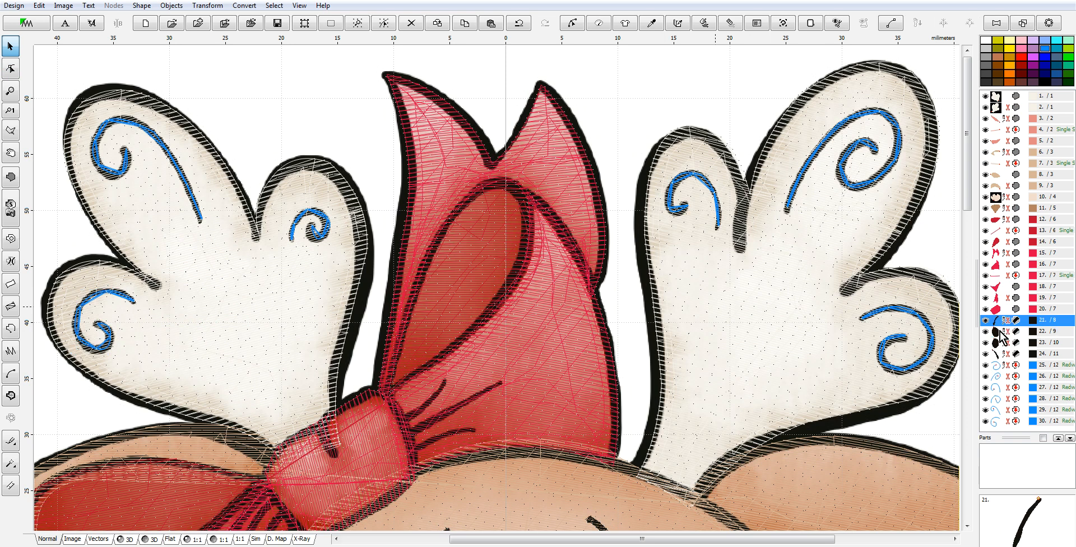
{"action": "left_click", "coordinate": [1000, 421], "text": "shift"}
{"action": "right_click", "coordinate": [1001, 420]}
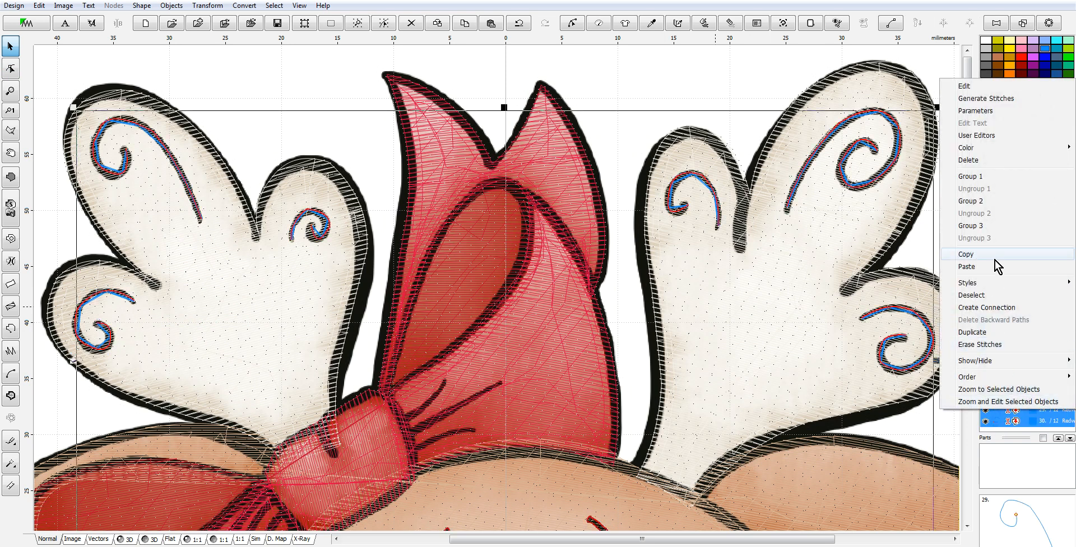
{"action": "mouse_move", "coordinate": [974, 149]}
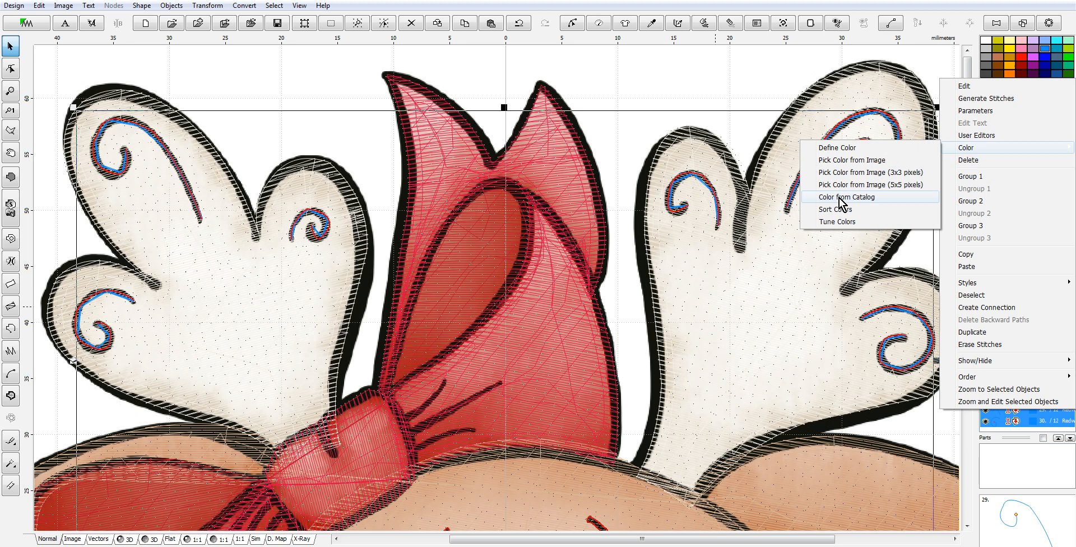
{"action": "left_click", "coordinate": [839, 198]}
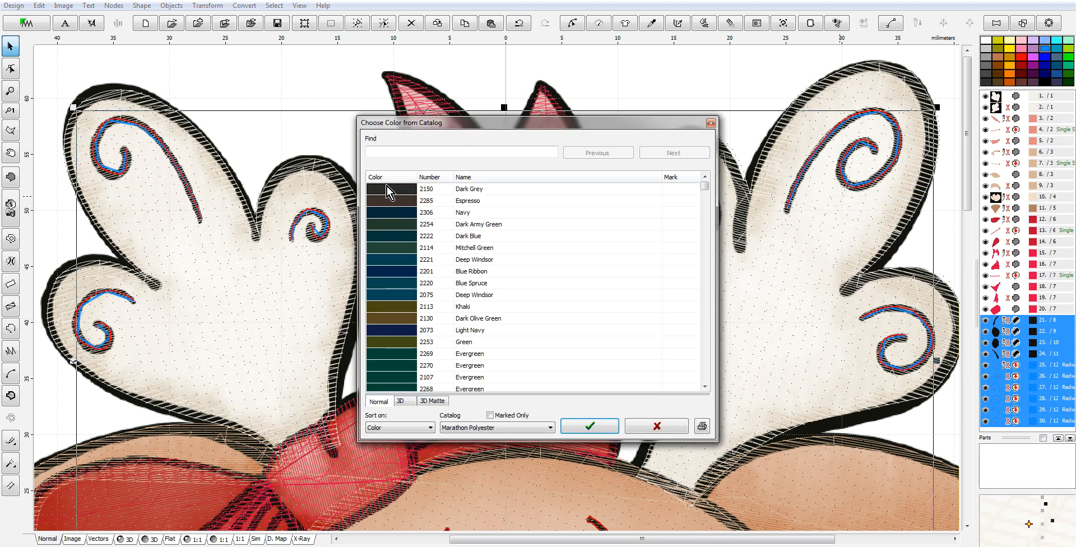
{"action": "left_click", "coordinate": [595, 425]}
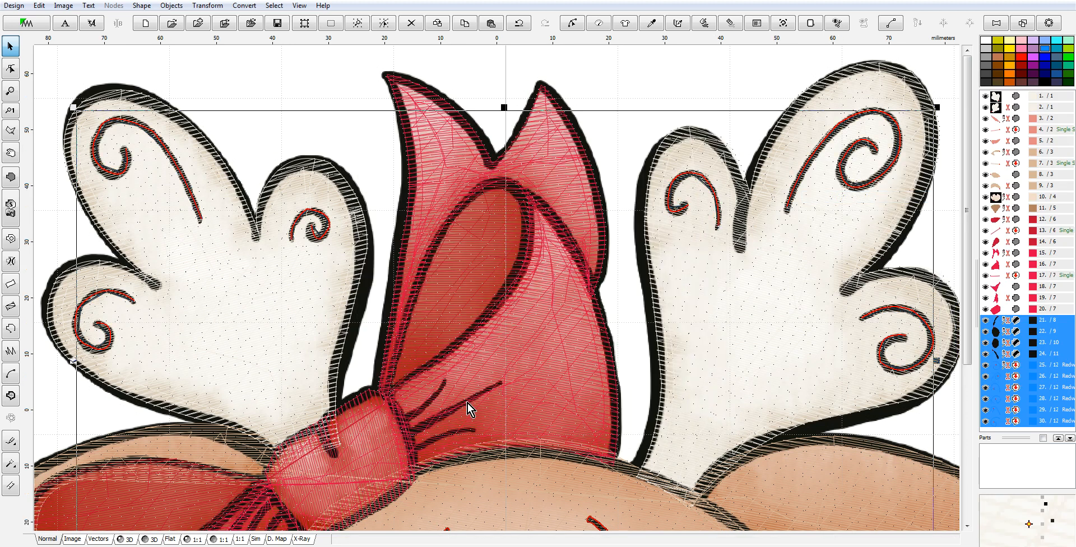
{"action": "key", "text": "minus"}
{"action": "left_click", "coordinate": [129, 539]}
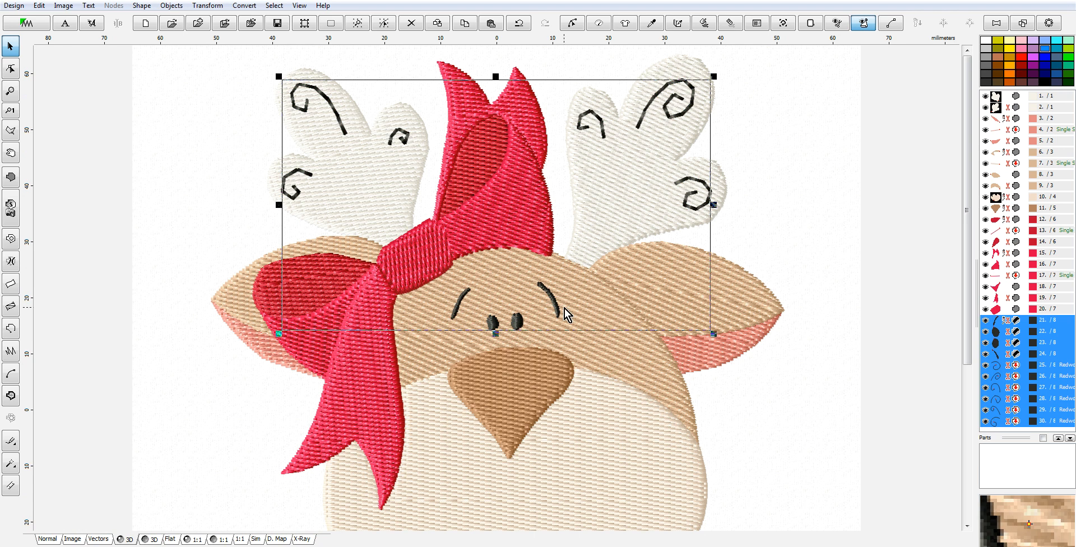
{"action": "scroll", "coordinate": [584, 314], "scroll_direction": "down", "scroll_amount": 2}
{"action": "scroll", "coordinate": [584, 314], "scroll_direction": "up", "scroll_amount": 1}
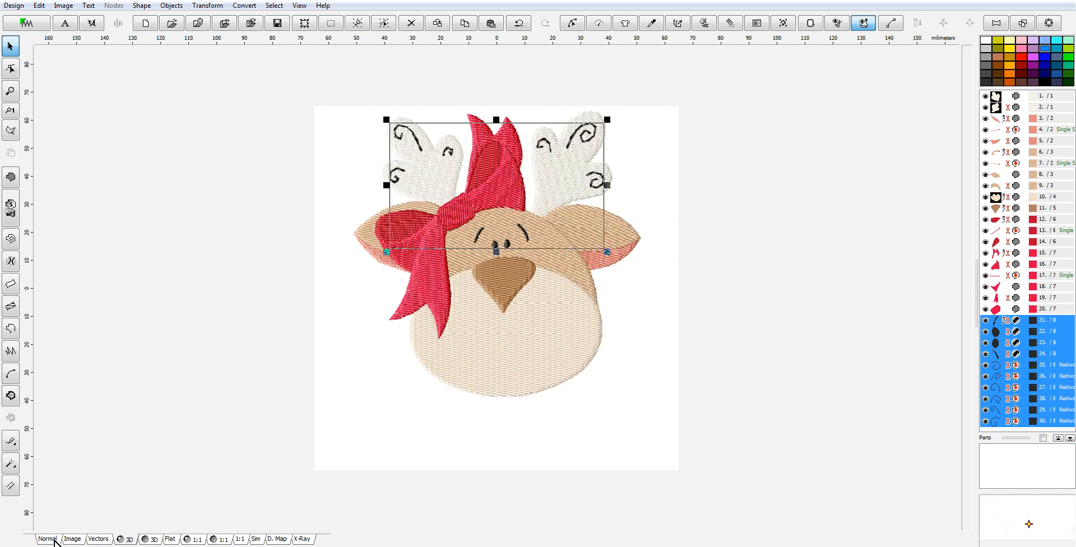
{"action": "left_click", "coordinate": [54, 539]}
Step: Trace the muzzle's lower-left dot as a column object with the magic wand and generate its stitches
{"action": "scroll", "coordinate": [514, 295], "scroll_direction": "up", "scroll_amount": 1}
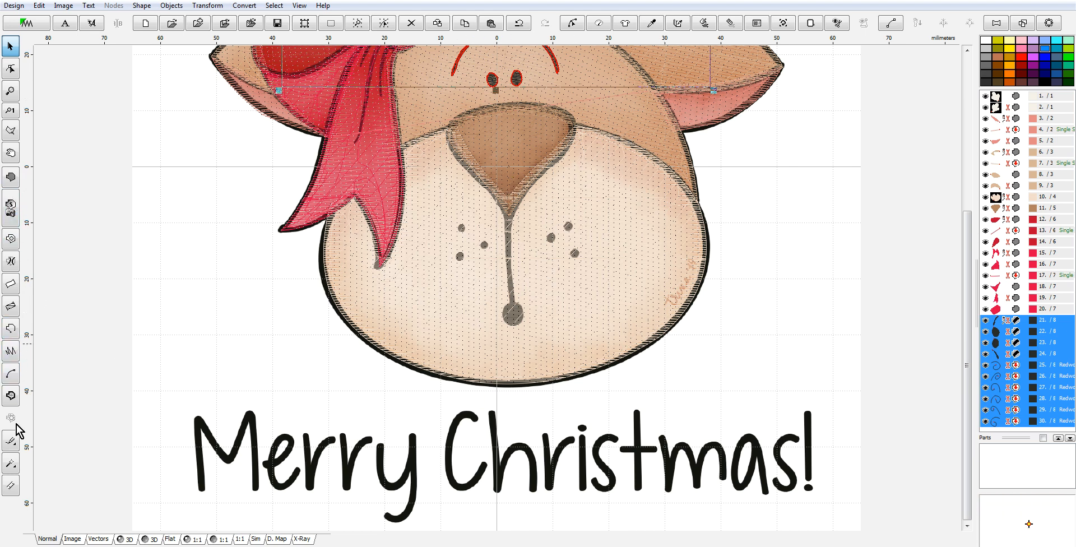
{"action": "left_click", "coordinate": [11, 462]}
{"action": "left_click", "coordinate": [461, 258]}
{"action": "right_click", "coordinate": [460, 258]}
{"action": "left_click", "coordinate": [497, 276]}
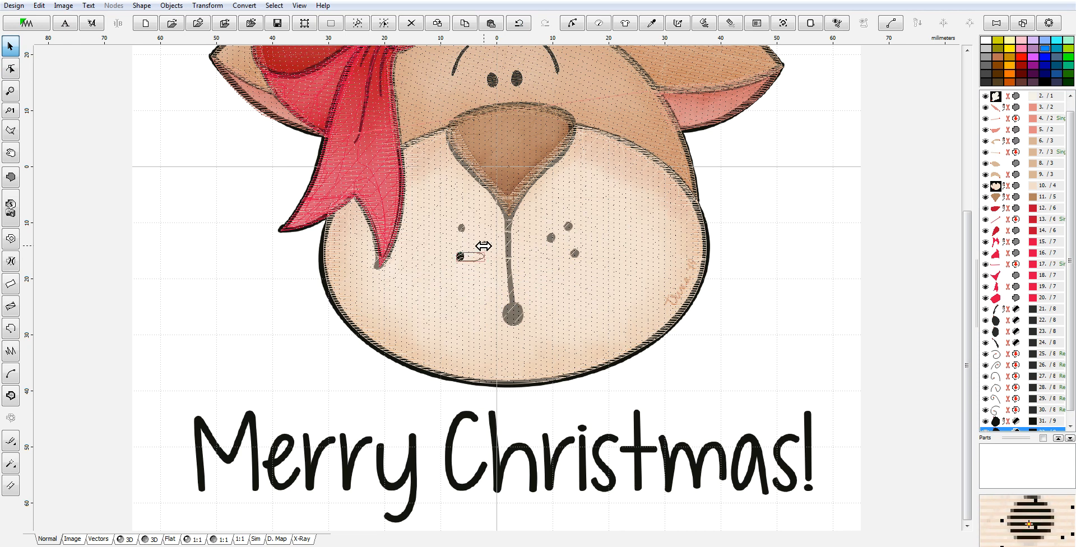
Step: Copy the stitched lower-left muzzle dot onto each of the other five muzzle dots
{"action": "scroll", "coordinate": [471, 261], "scroll_direction": "up", "scroll_amount": 3}
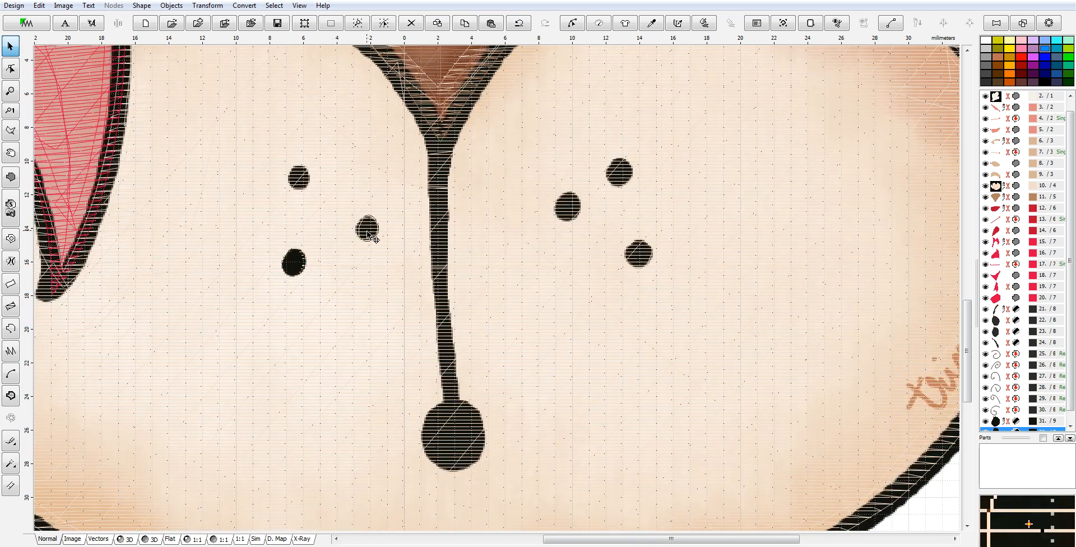
{"action": "left_click", "coordinate": [364, 229]}
{"action": "left_click", "coordinate": [300, 263]}
{"action": "left_click_drag", "start_coordinate": [299, 263], "coordinate": [304, 178]}
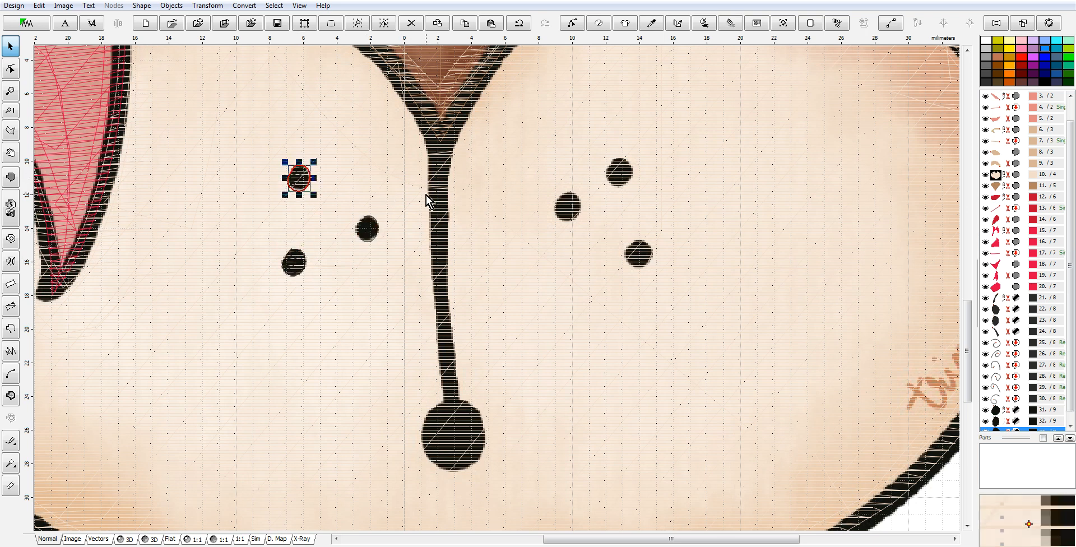
{"action": "key", "text": "ctrl+z"}
{"action": "left_click_drag", "start_coordinate": [296, 258], "coordinate": [569, 206]}
{"action": "key", "text": "ctrl+z"}
{"action": "left_click_drag", "start_coordinate": [306, 268], "coordinate": [627, 179]}
{"action": "key", "text": "ctrl+z"}
{"action": "left_click_drag", "start_coordinate": [297, 266], "coordinate": [638, 256]}
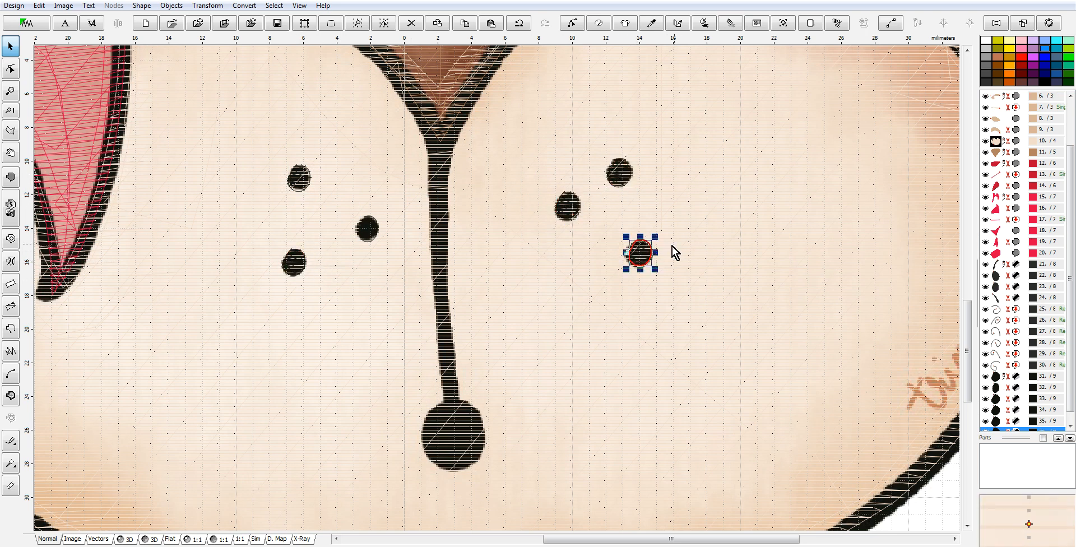
Step: Trace the reindeer's connected black outline as a column object with the magic wand, generate its stitches and preview the design in 3D
{"action": "key", "text": "0"}
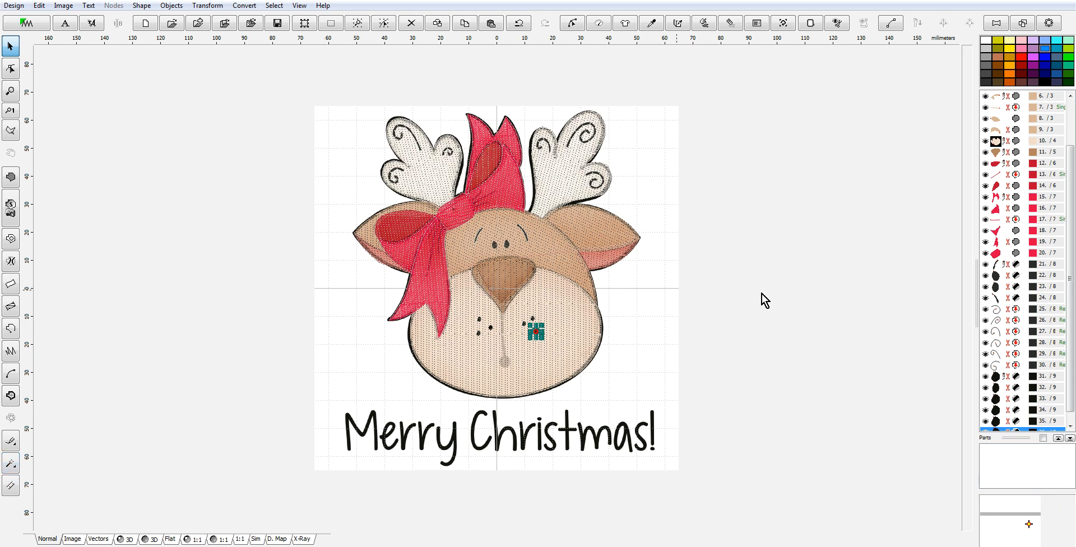
{"action": "left_click", "coordinate": [14, 465]}
{"action": "left_click", "coordinate": [87, 450]}
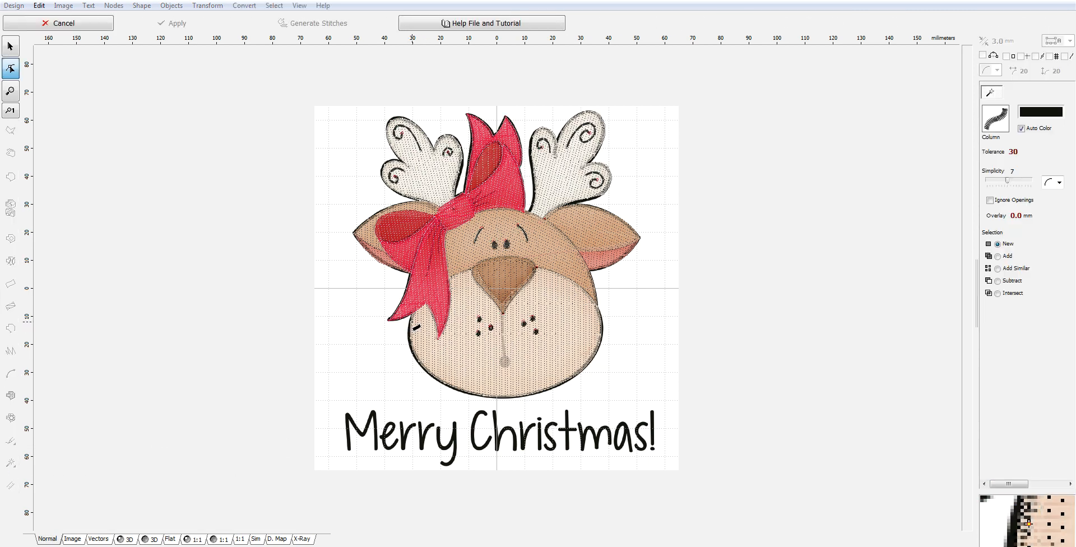
{"action": "left_click", "coordinate": [412, 319]}
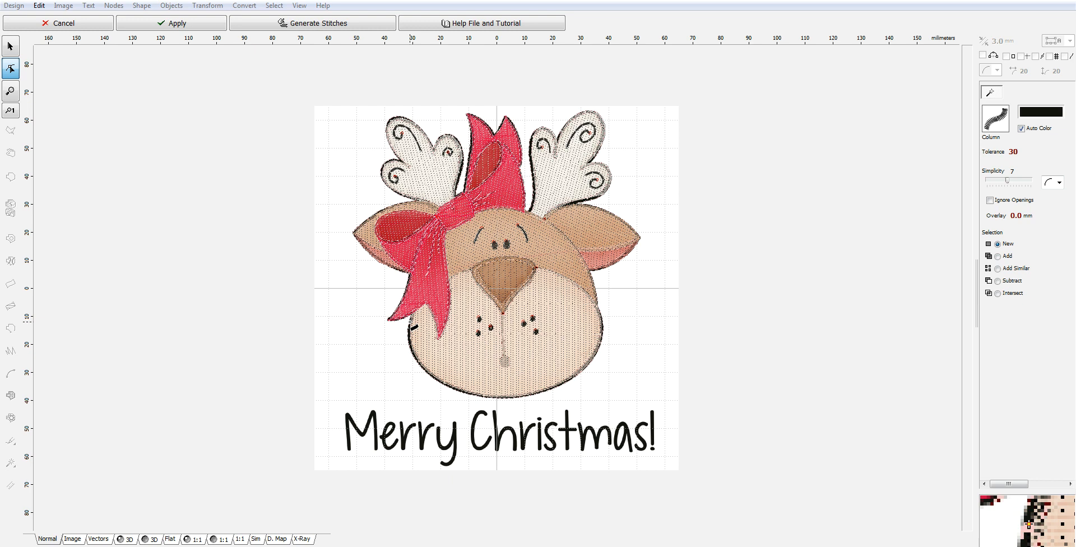
{"action": "right_click", "coordinate": [412, 324]}
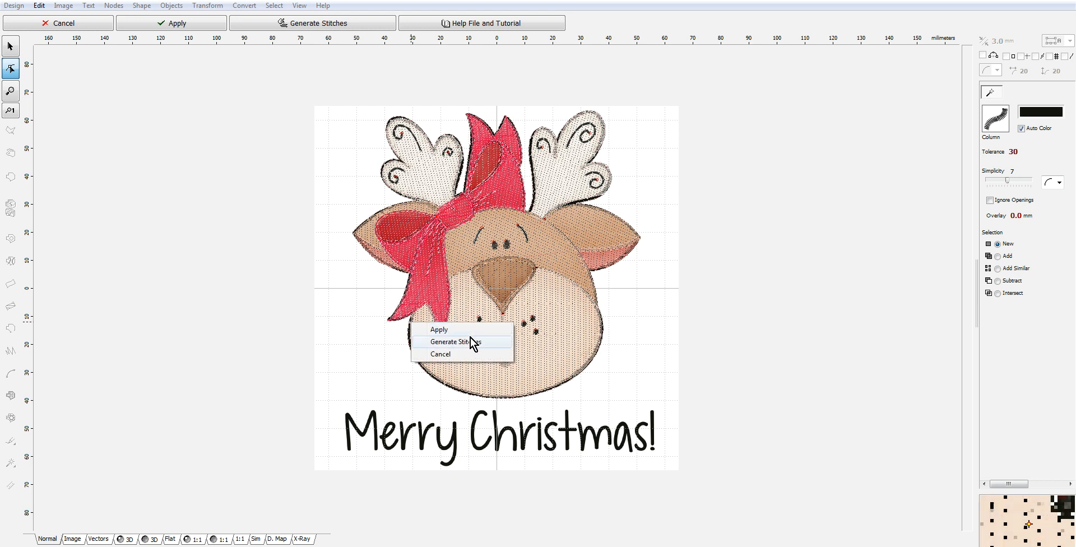
{"action": "left_click", "coordinate": [471, 339]}
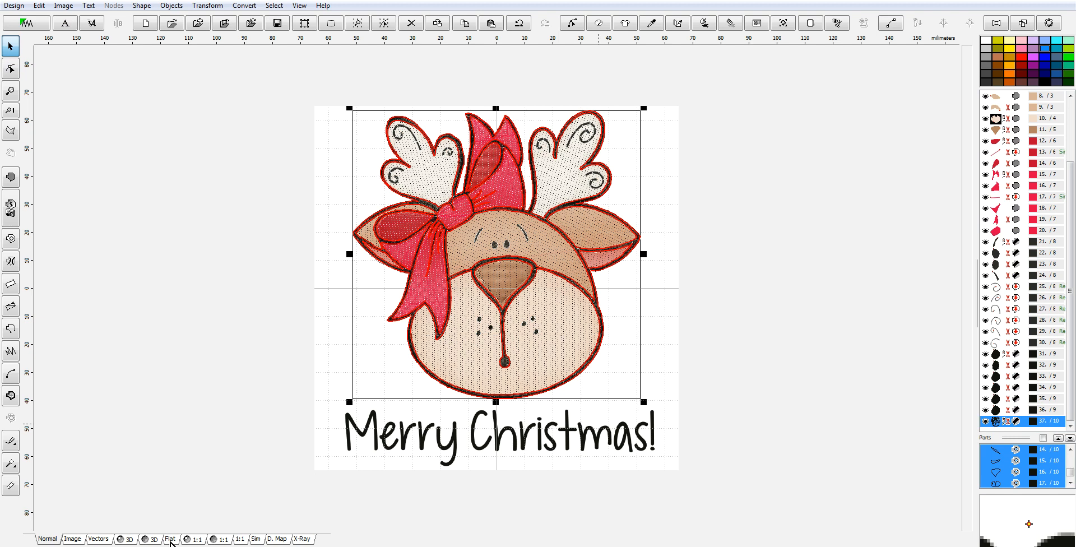
{"action": "left_click", "coordinate": [147, 538]}
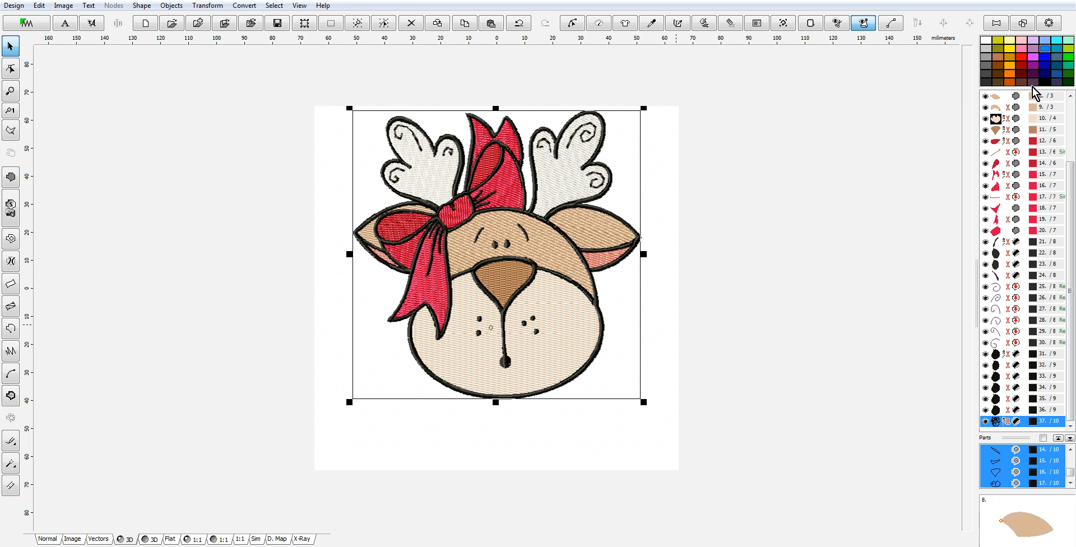
Step: Recolor the black outline and the two outer dots on the muzzle's right side with Marathon Polyester 2150 Dark Grey
{"action": "left_click", "coordinate": [998, 398], "text": "shift"}
{"action": "right_click", "coordinate": [998, 398]}
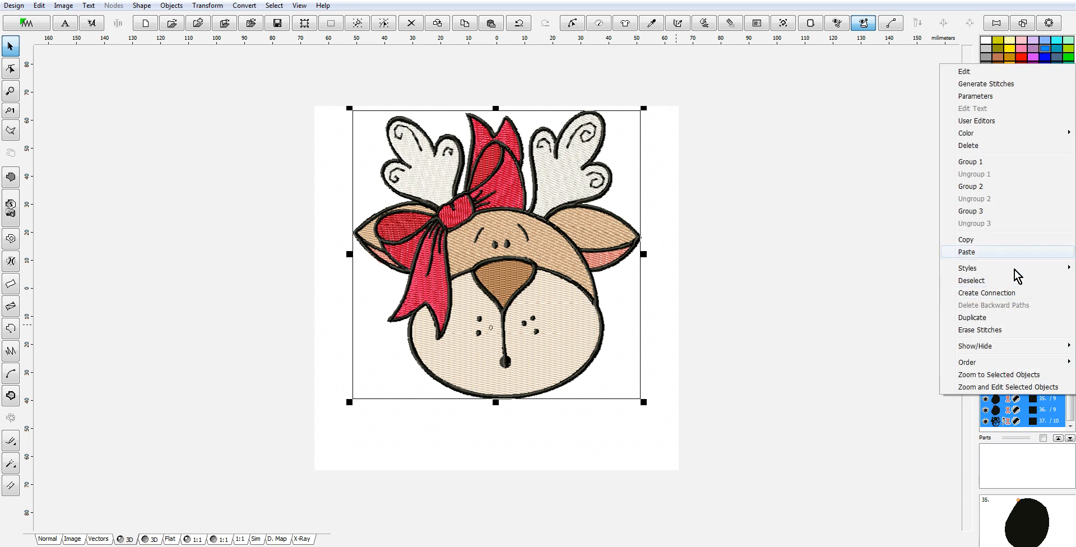
{"action": "mouse_move", "coordinate": [992, 139]}
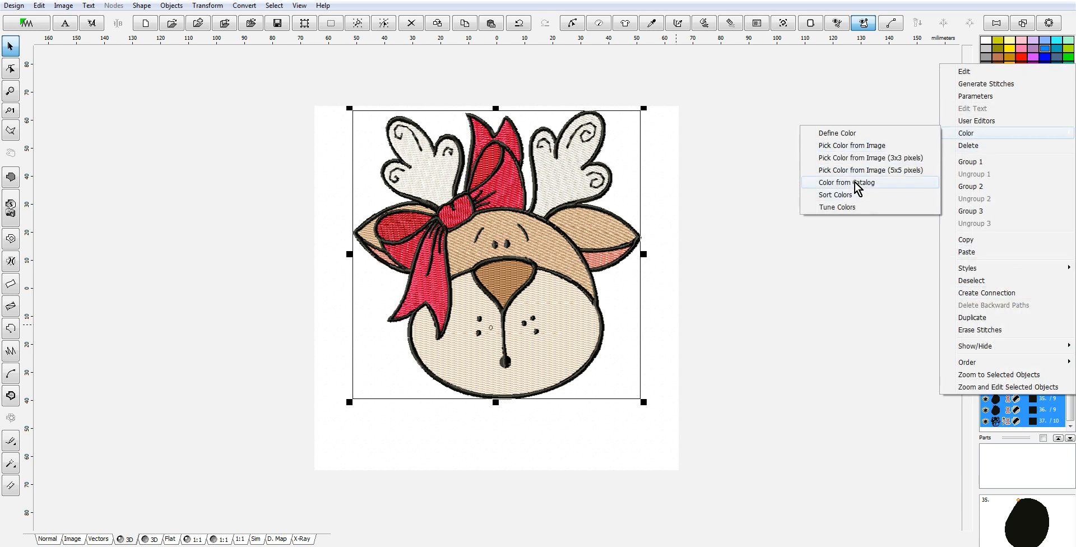
{"action": "left_click", "coordinate": [829, 184]}
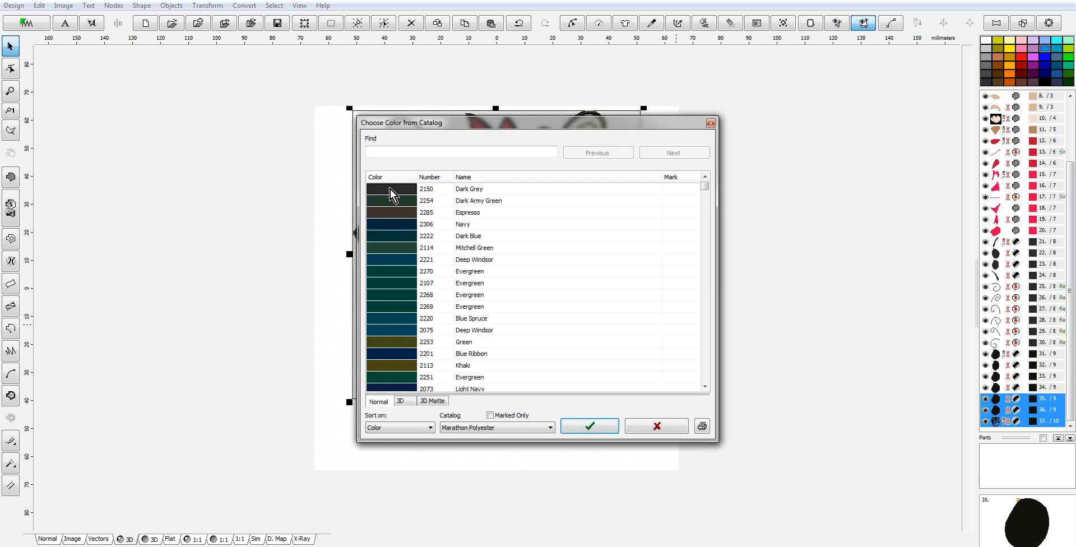
{"action": "left_click", "coordinate": [595, 426]}
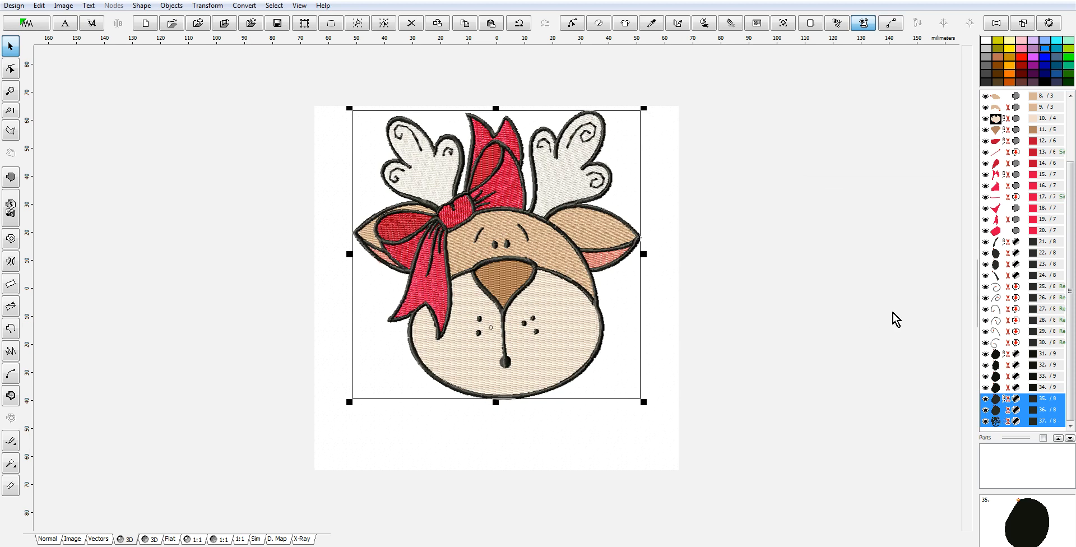
Step: Generate stitches for the inner dot on the muzzle's left side and check the dots and the whole design
{"action": "scroll", "coordinate": [547, 298], "scroll_direction": "up", "scroll_amount": 2}
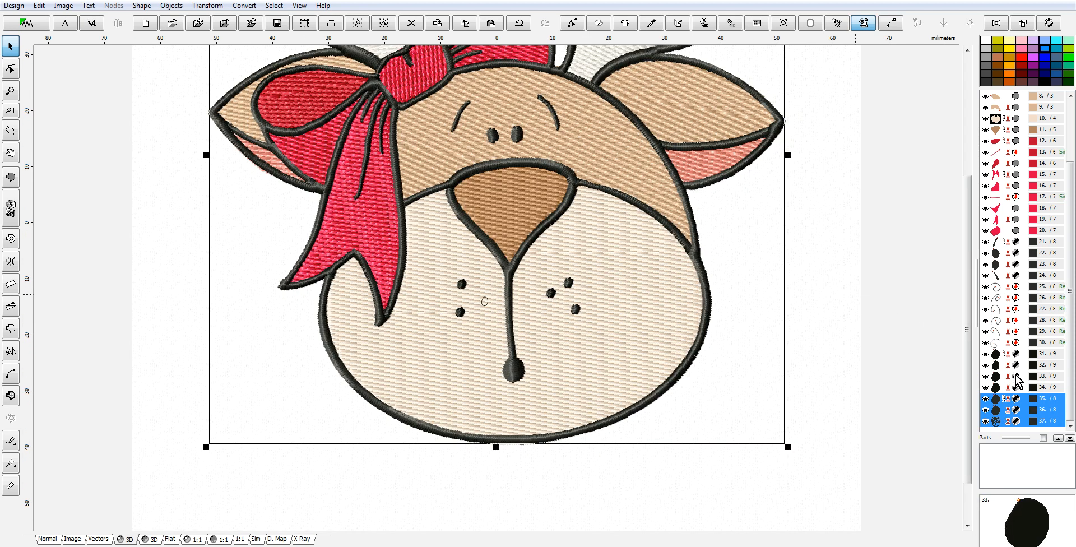
{"action": "left_click", "coordinate": [998, 375]}
{"action": "right_click", "coordinate": [995, 377]}
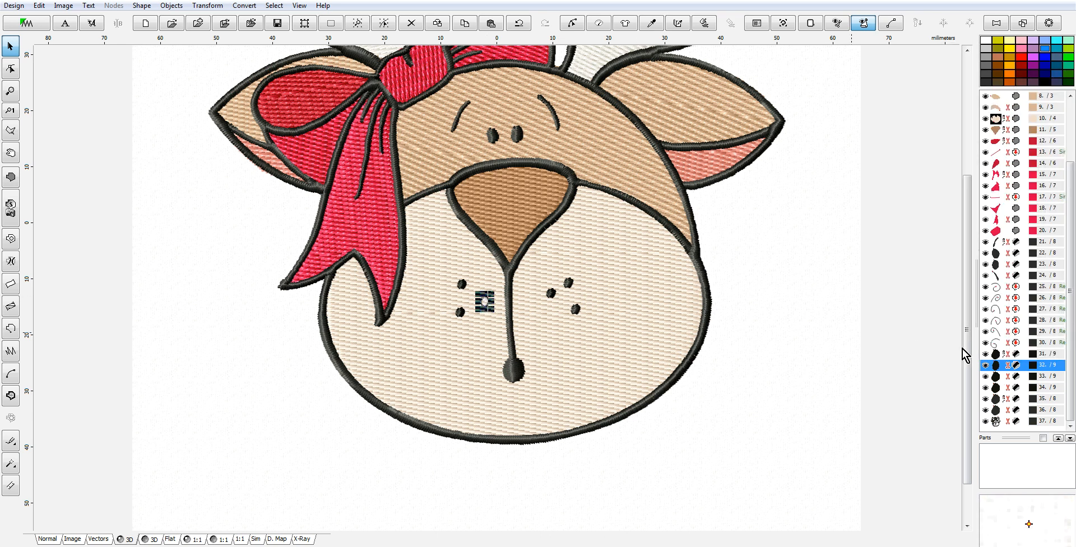
{"action": "right_click", "coordinate": [998, 365]}
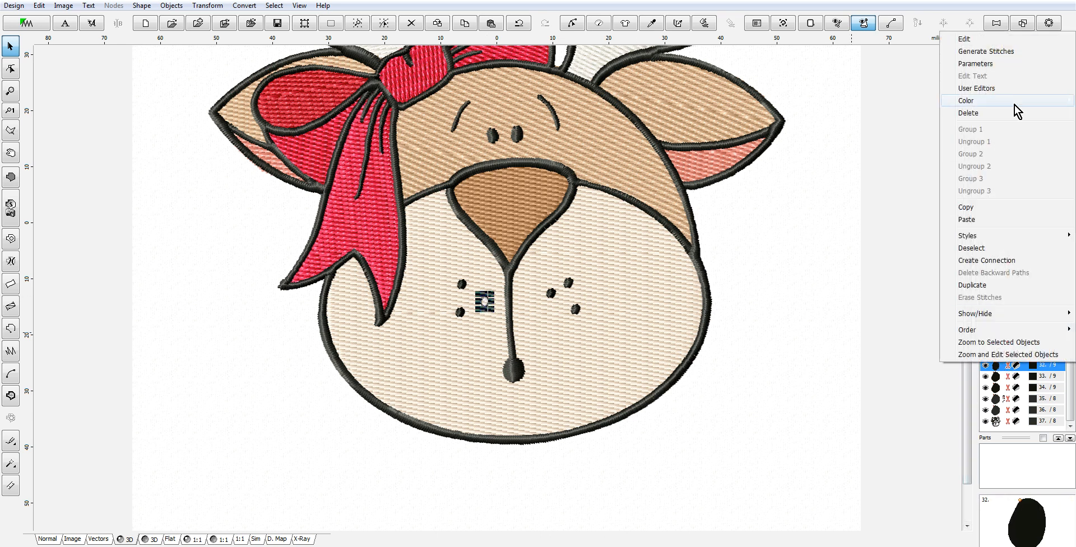
{"action": "left_click", "coordinate": [1011, 51]}
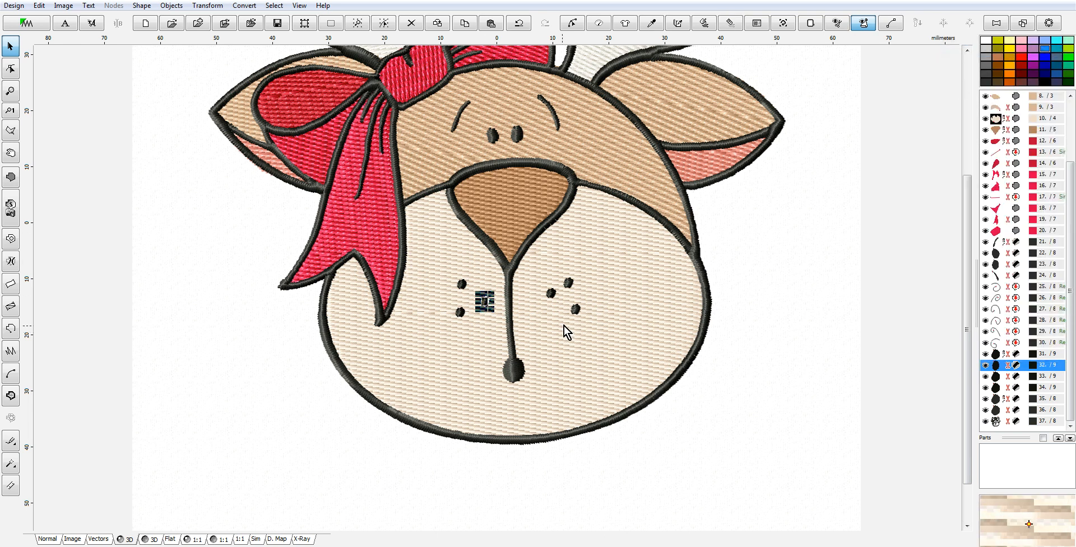
{"action": "scroll", "coordinate": [532, 370], "scroll_direction": "up", "scroll_amount": 2}
{"action": "scroll", "coordinate": [883, 399], "scroll_direction": "down", "scroll_amount": 1}
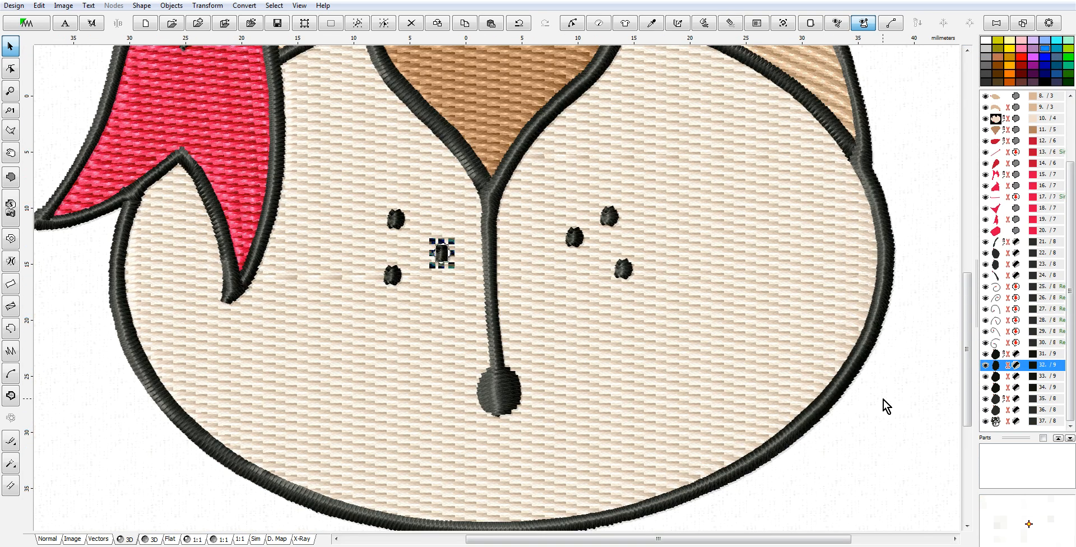
{"action": "scroll", "coordinate": [883, 399], "scroll_direction": "down", "scroll_amount": 1}
{"action": "scroll", "coordinate": [867, 399], "scroll_direction": "down", "scroll_amount": 1}
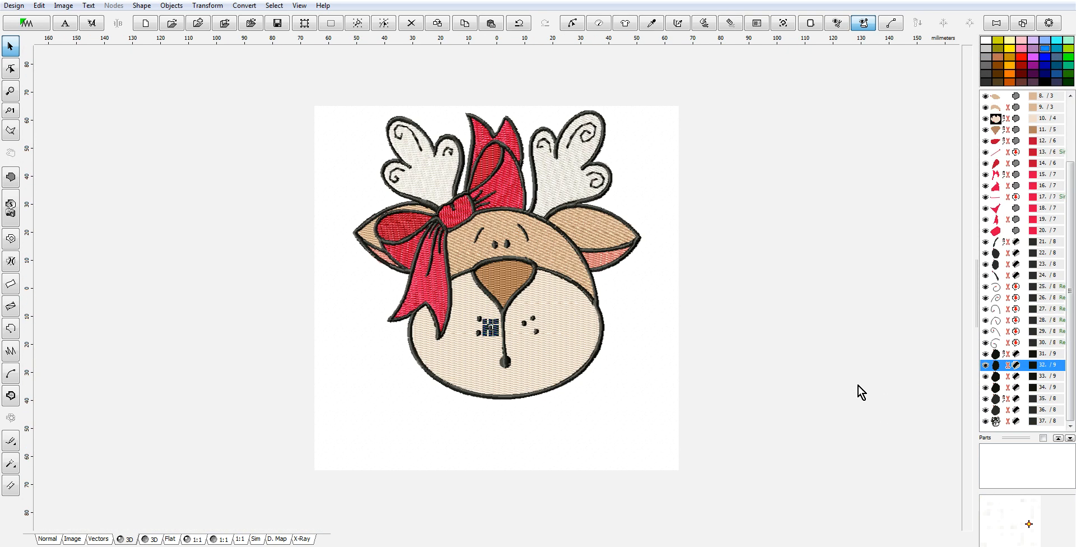